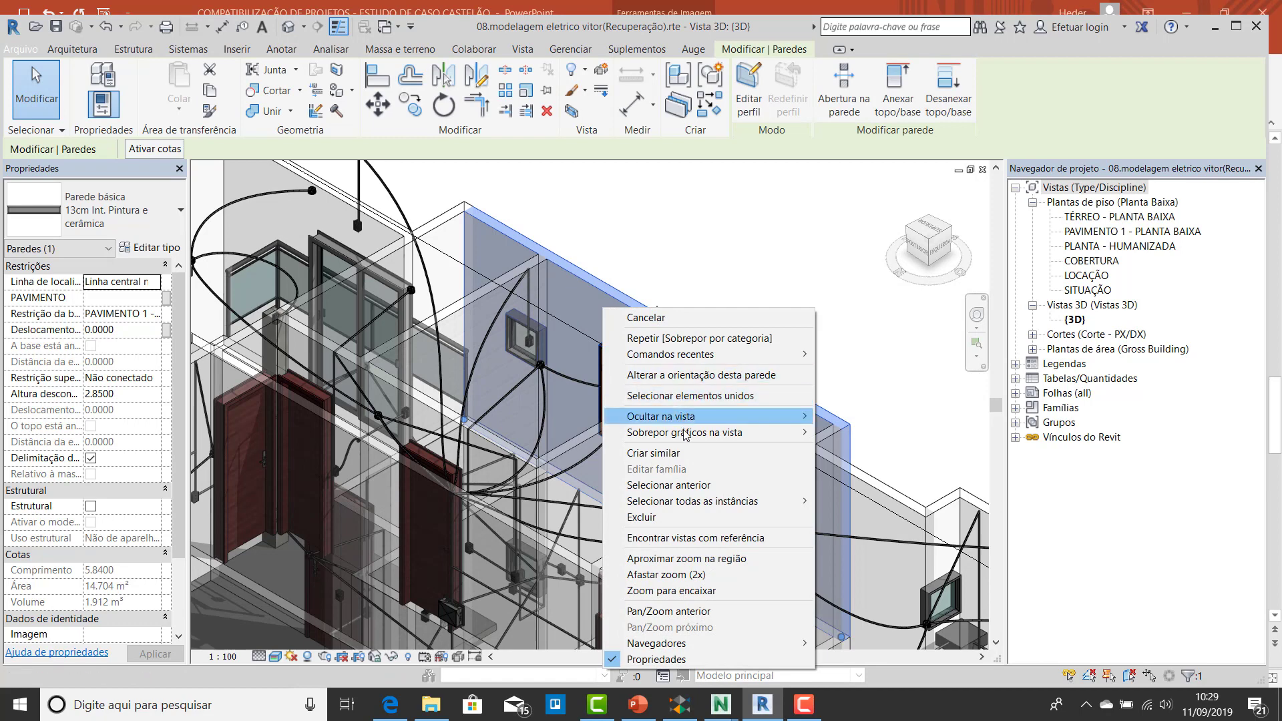
Step: Override the wall category's surface transparency to 63 in the 3D view and deselect the wall
left_click(839, 449)
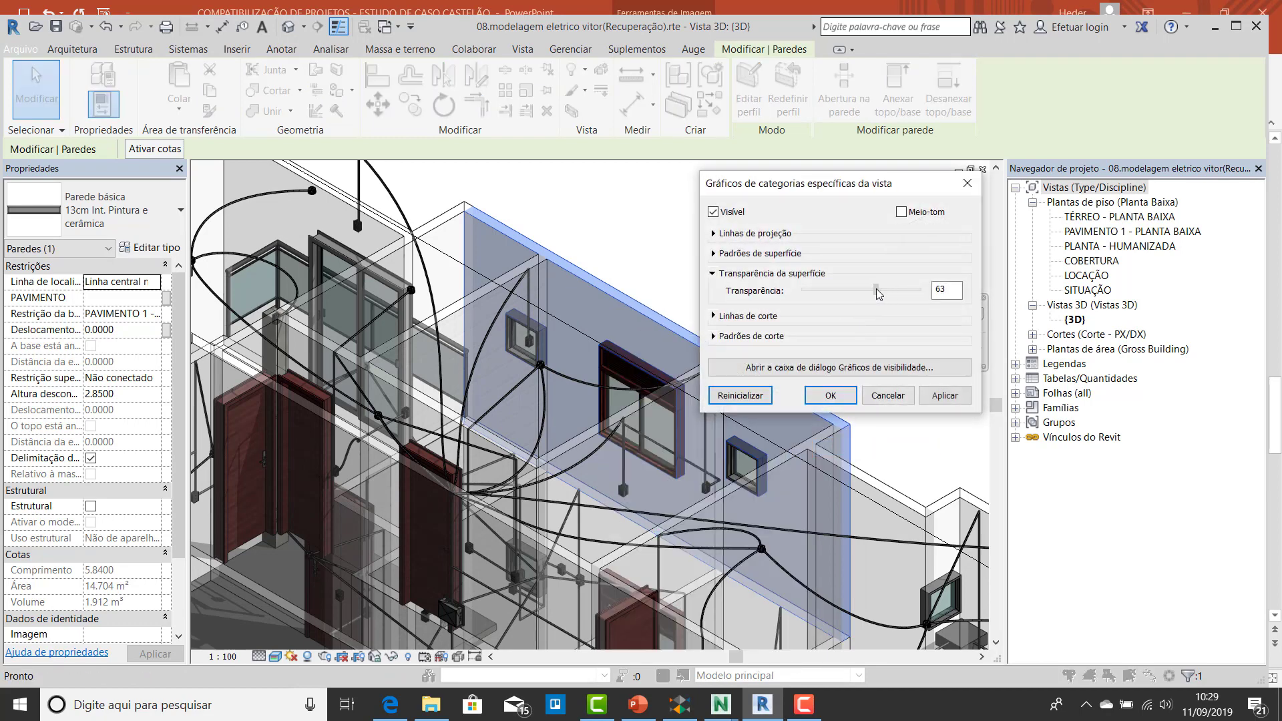
left_click(830, 396)
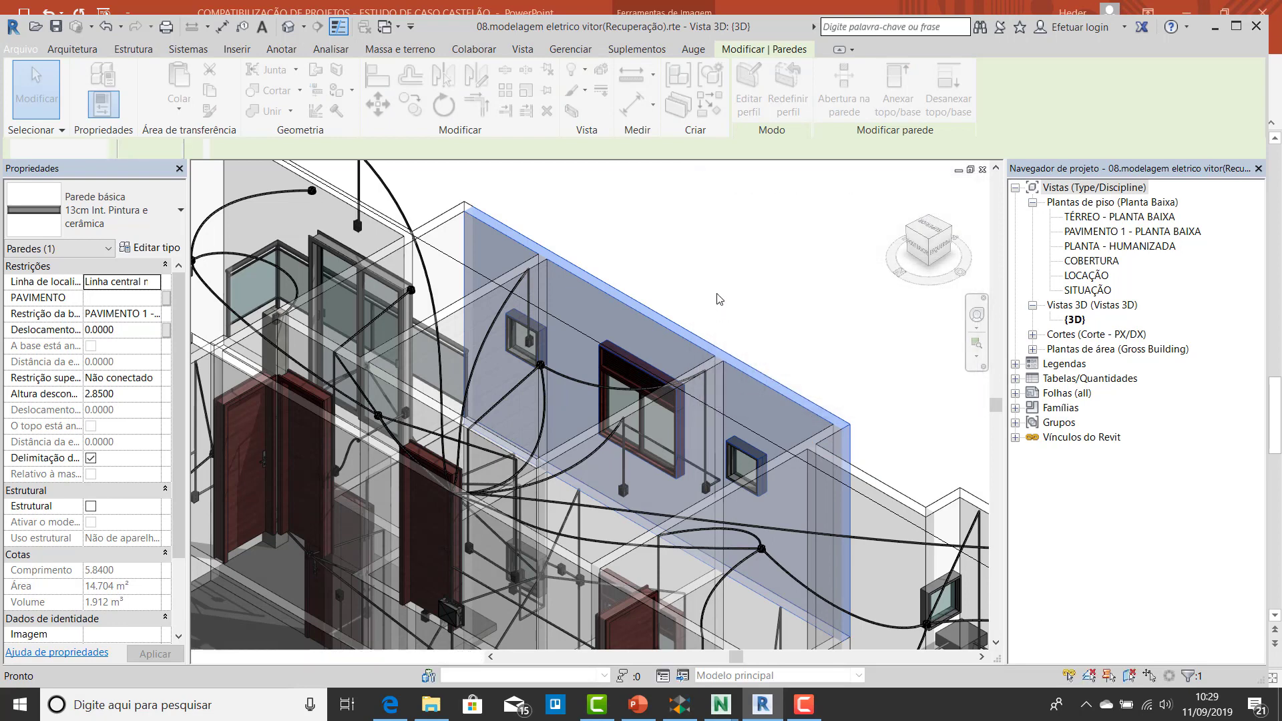
left_click(721, 265)
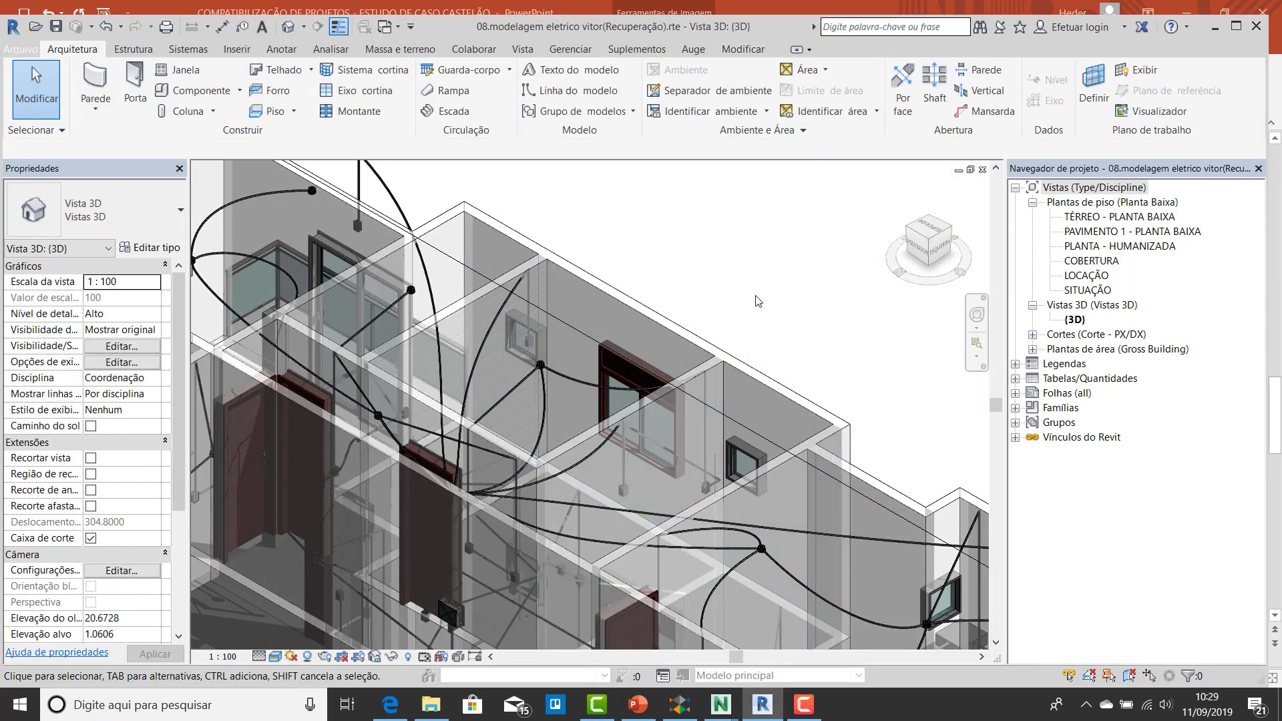
Step: Examine the conduit runs through the transparent walls of the 3D model and switch to QiBuilder's 3D view for comparison
scroll(758, 301, "down", 4)
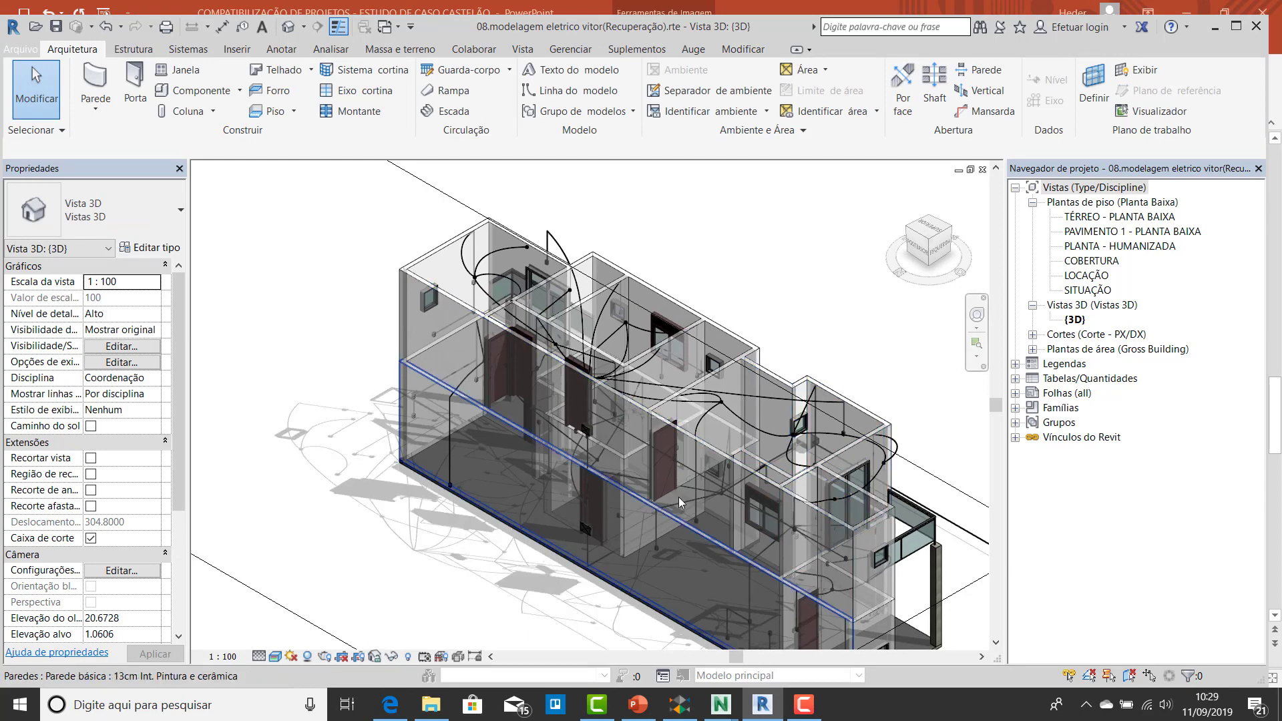
scroll(780, 471, "up", 3)
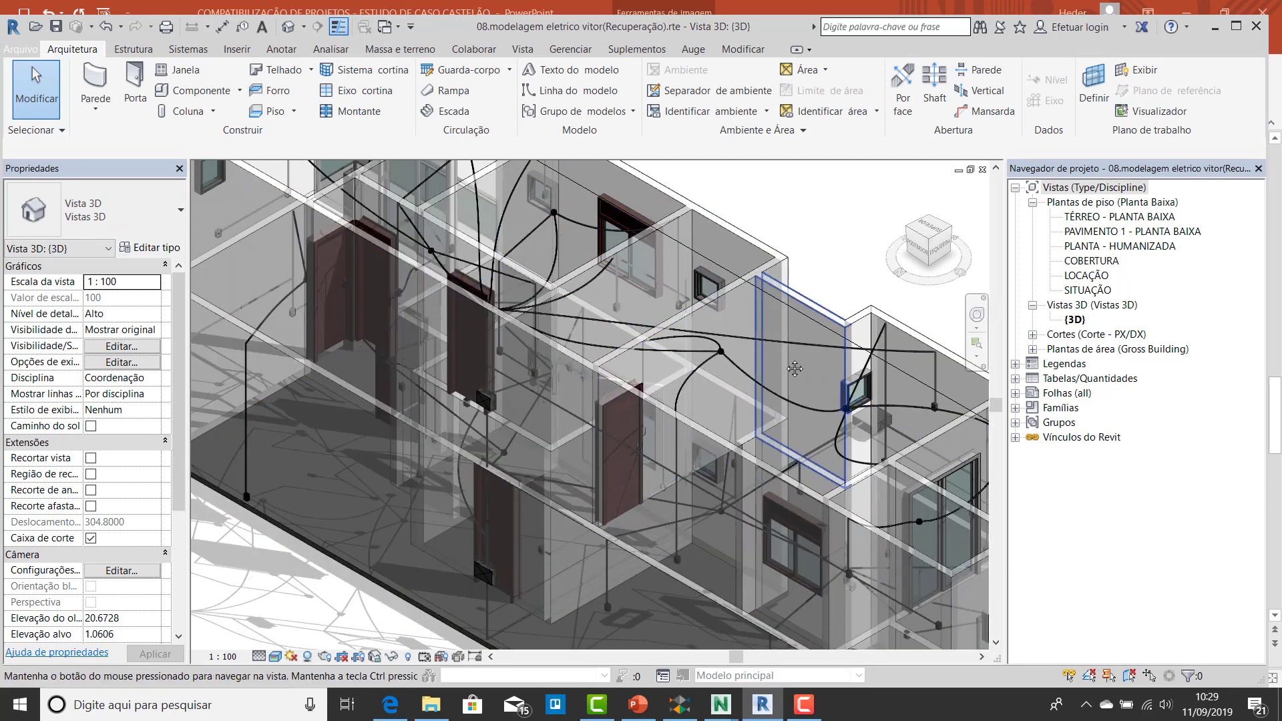
middle_click_drag(888, 375, 766, 367)
scroll(768, 372, "up", 2)
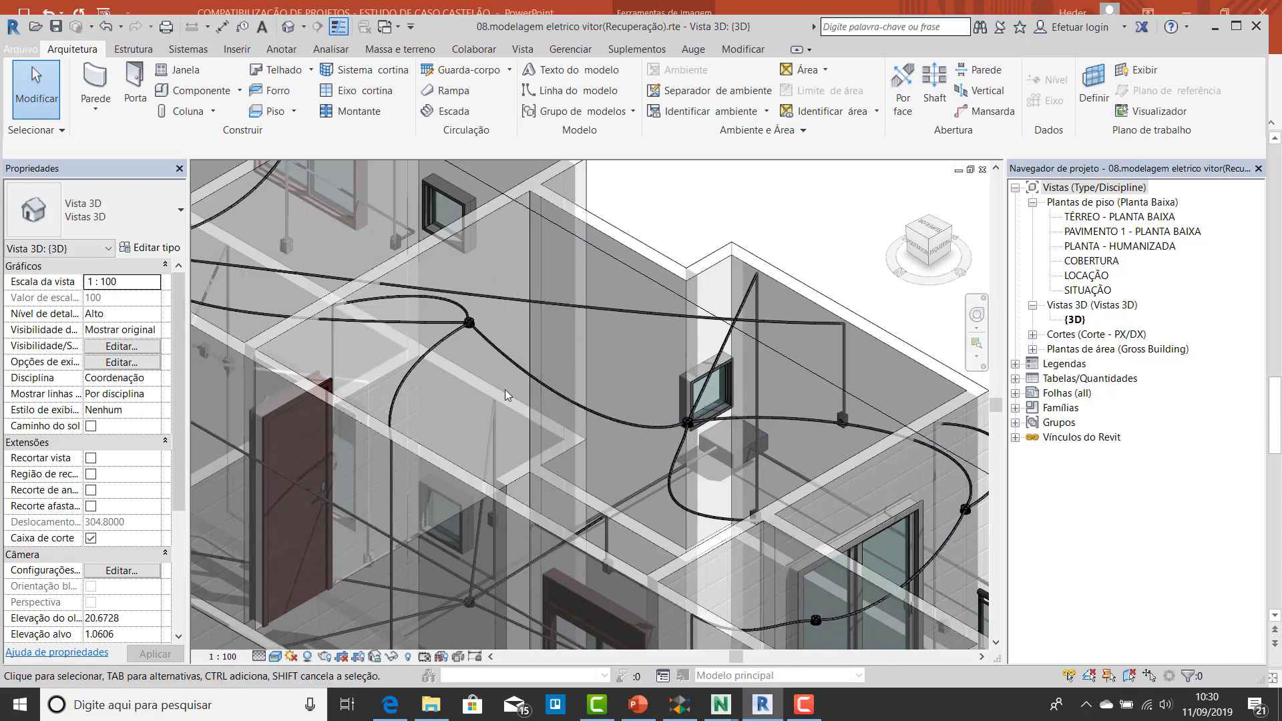
scroll(587, 428, "down", 3)
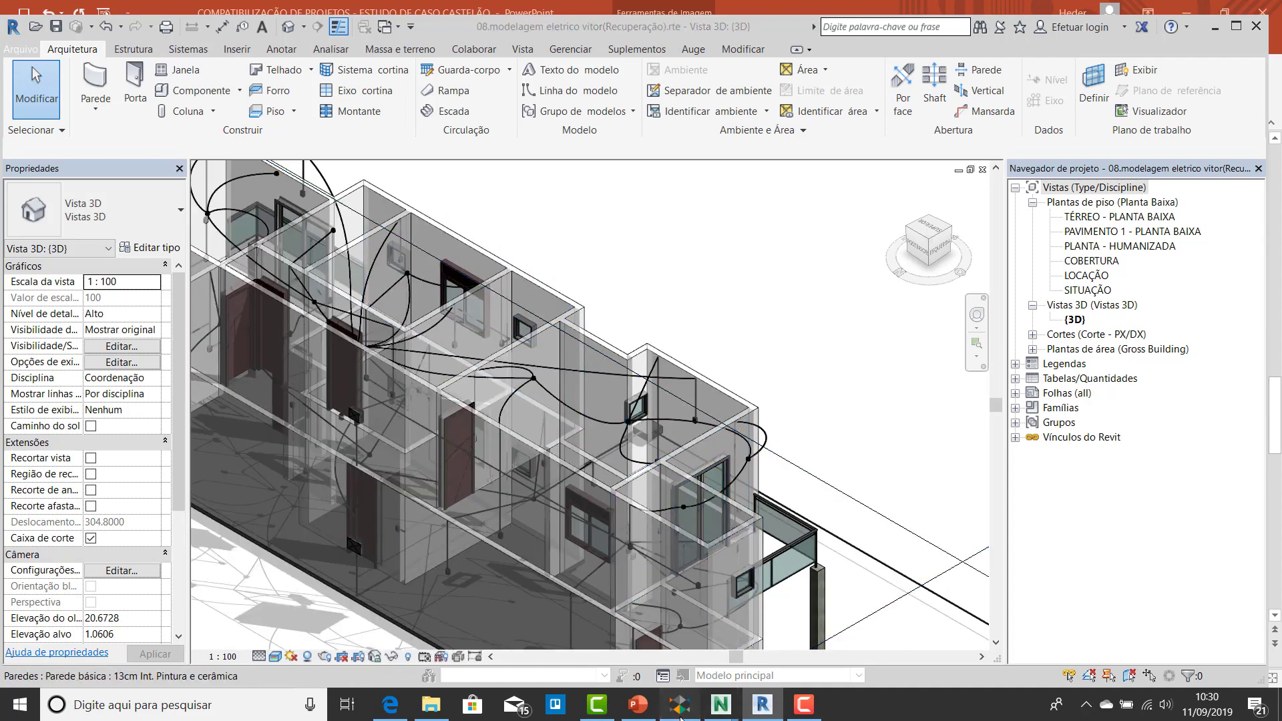
left_click(680, 705)
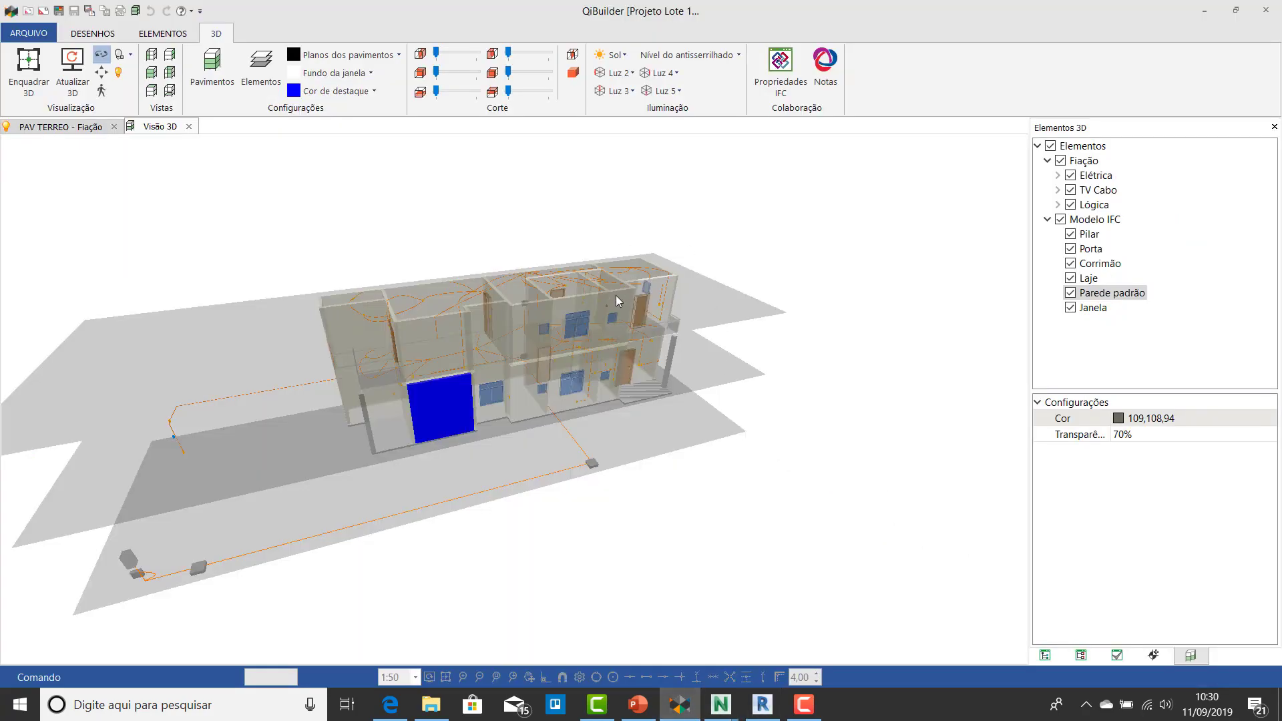
Step: Switch back to Revit and examine the upper-floor conduits, boxes and outlets inside the transparent walls
left_click(763, 705)
middle_click_drag(680, 344, 720, 336)
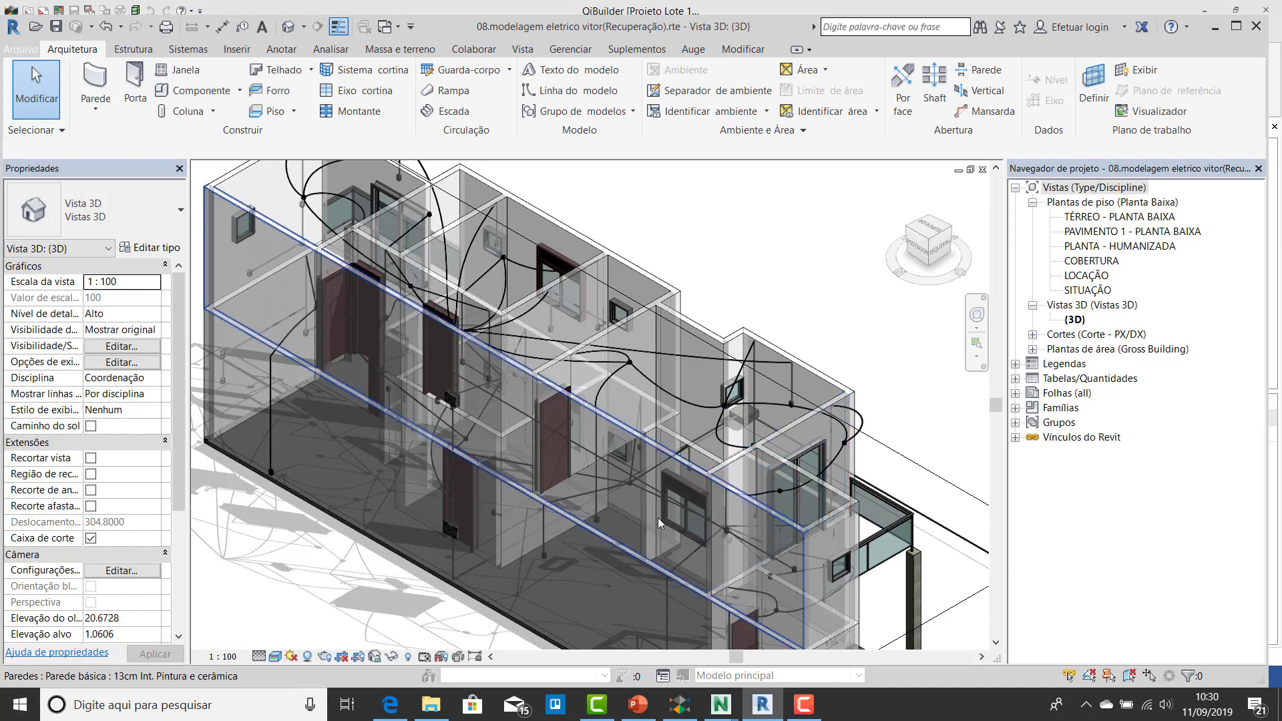
scroll(644, 454, "up", 5)
scroll(644, 454, "down", 5)
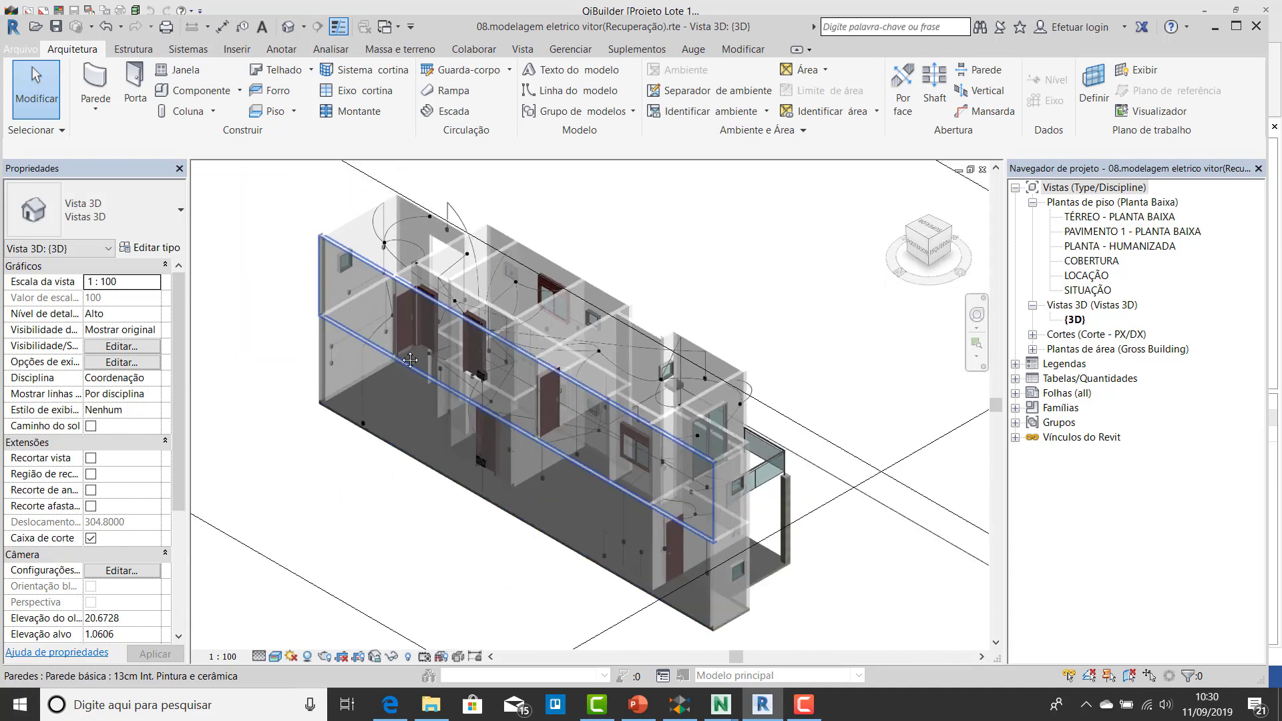
scroll(394, 367, "up", 4)
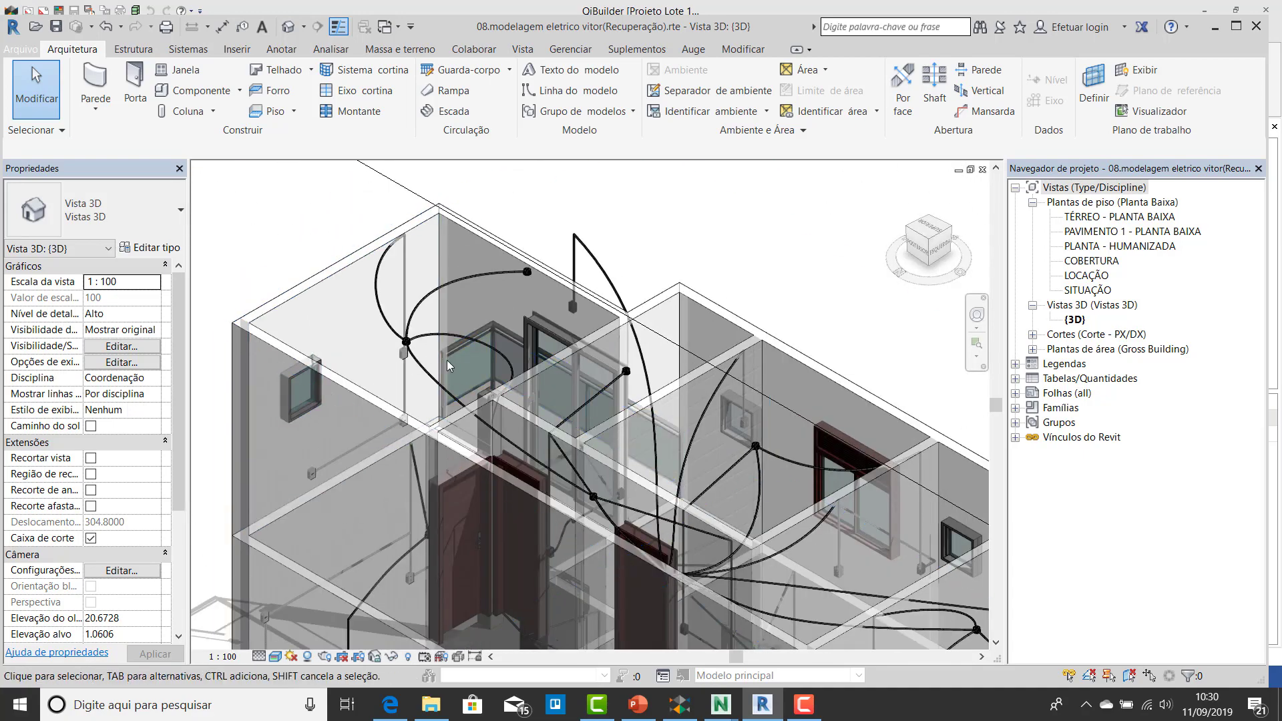
scroll(508, 378, "up", 3)
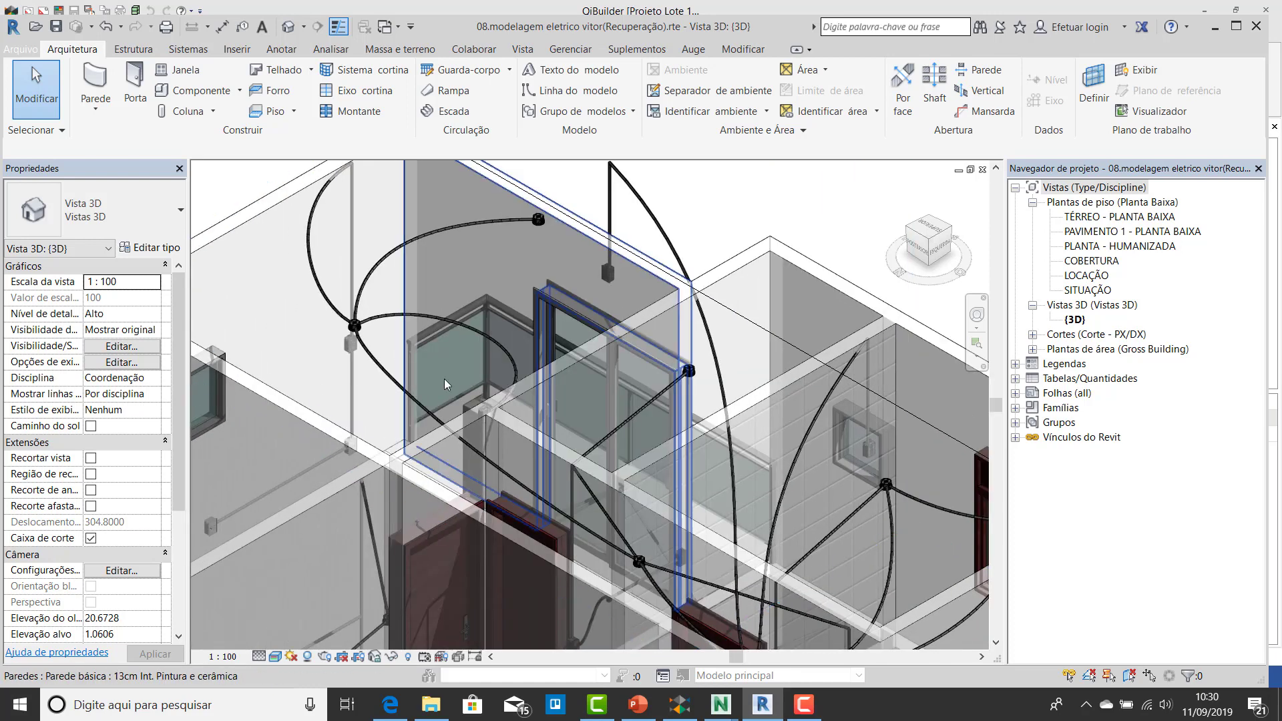
middle_click_drag(611, 394, 654, 381)
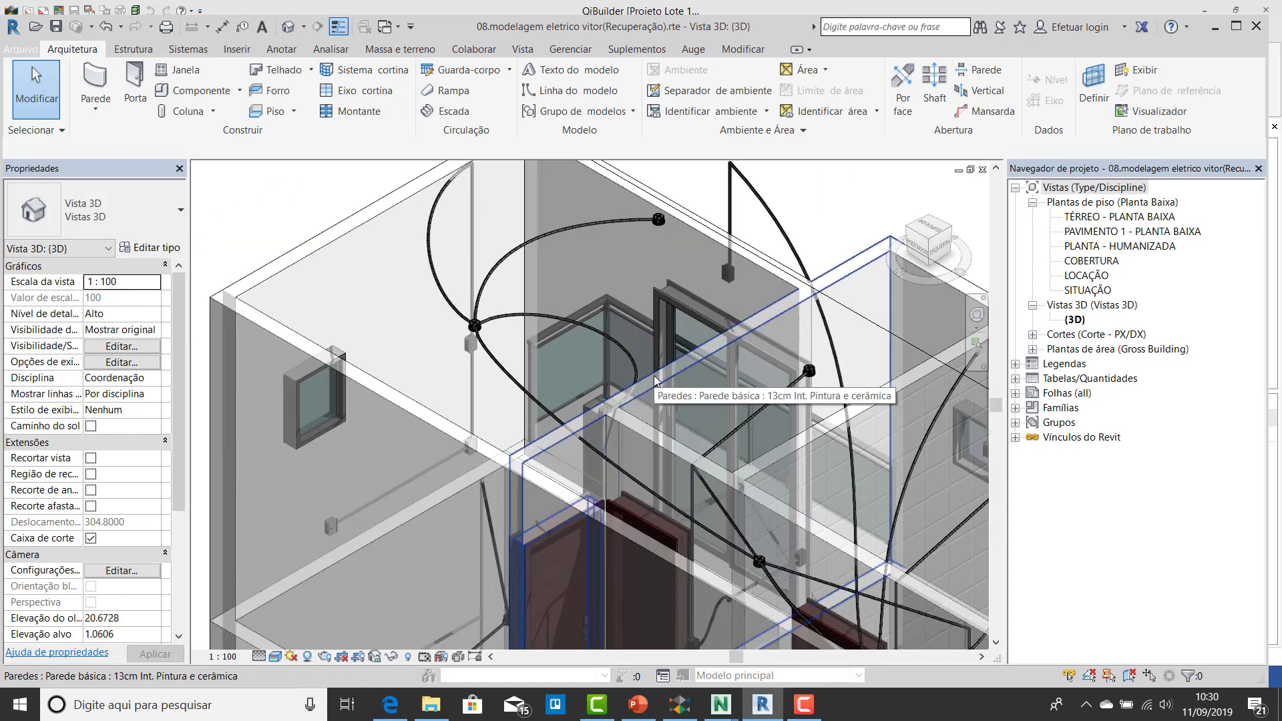
scroll(737, 419, "down", 5)
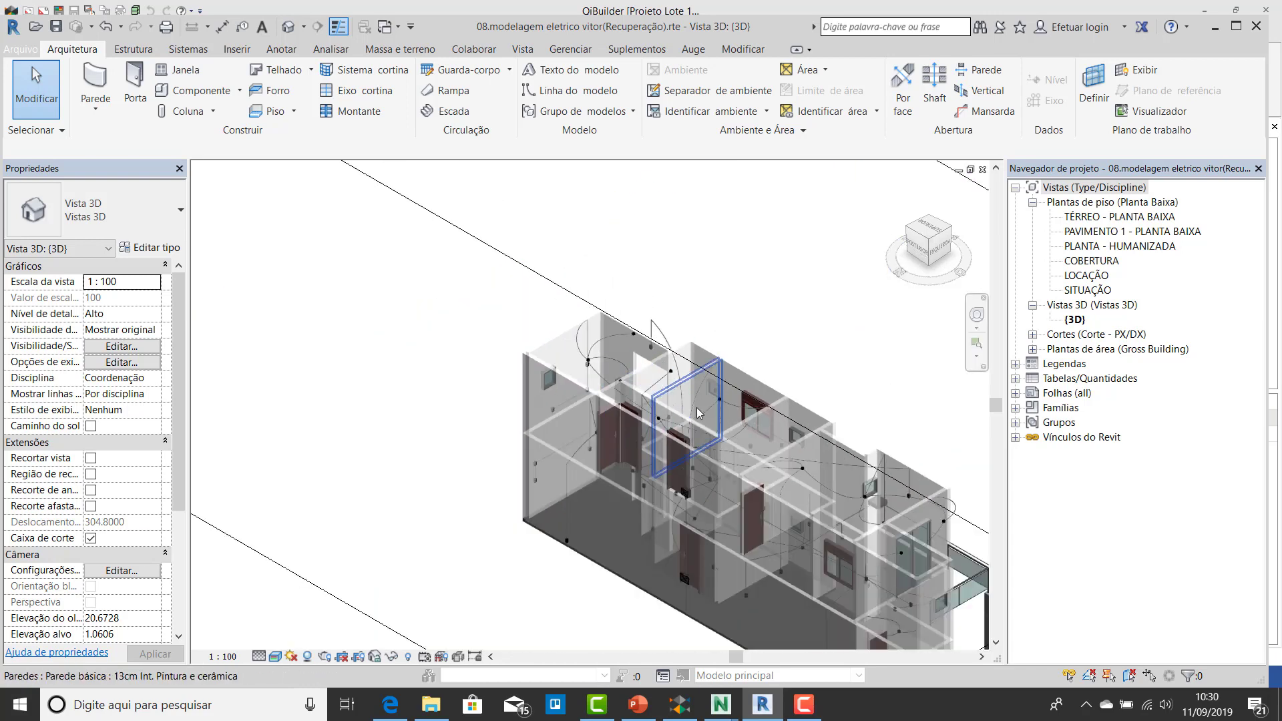
middle_click_drag(738, 420, 586, 361)
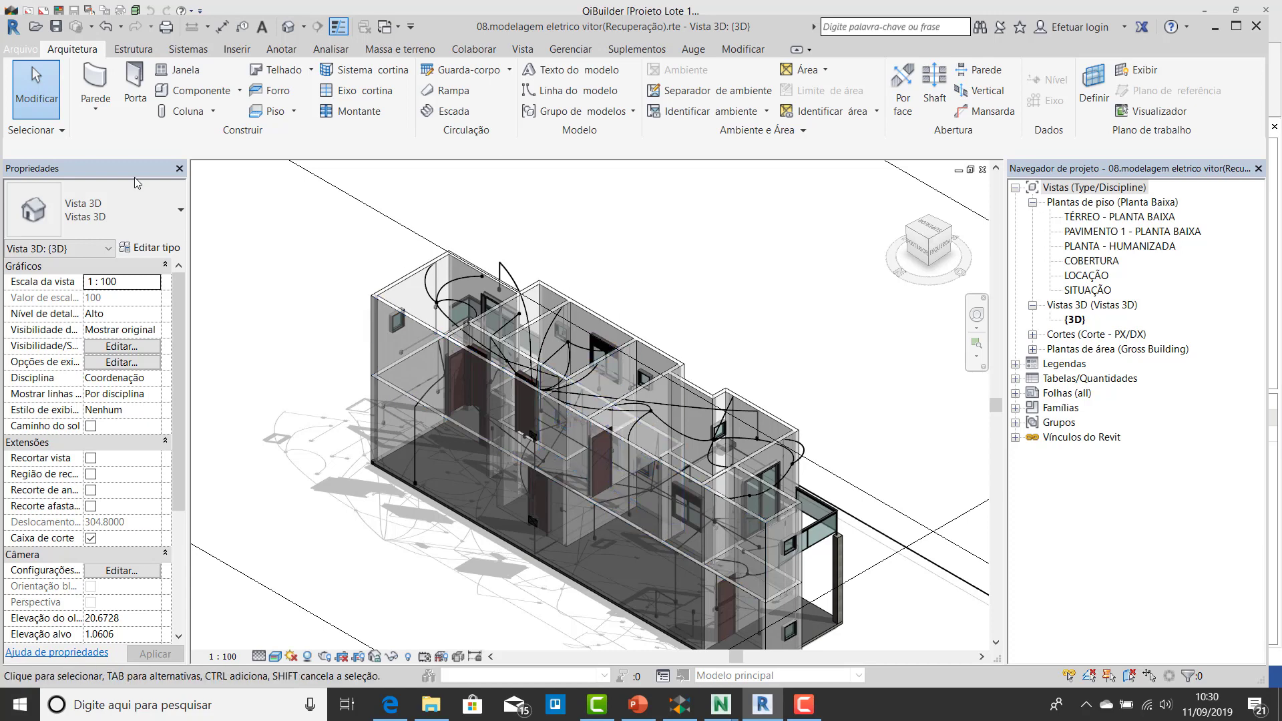
Step: Look at the export formats offered for the model, including IFC, without exporting anything
left_click(20, 52)
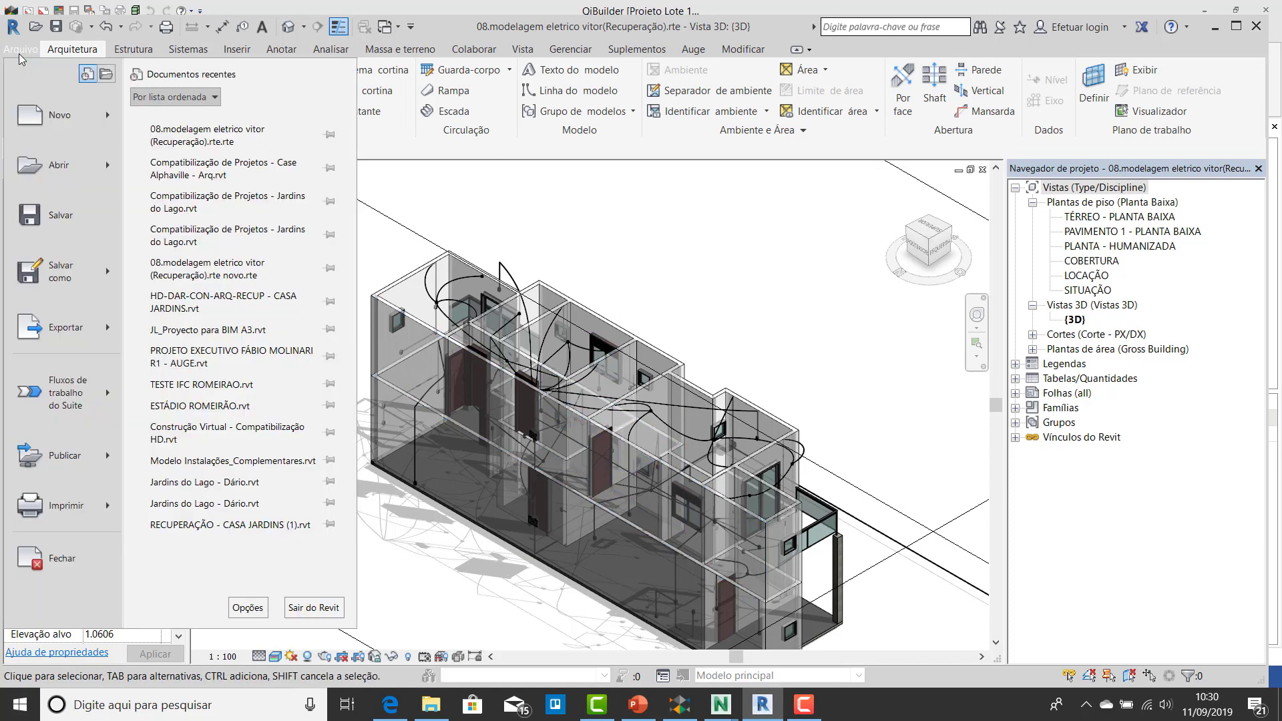
mouse_move(97, 346)
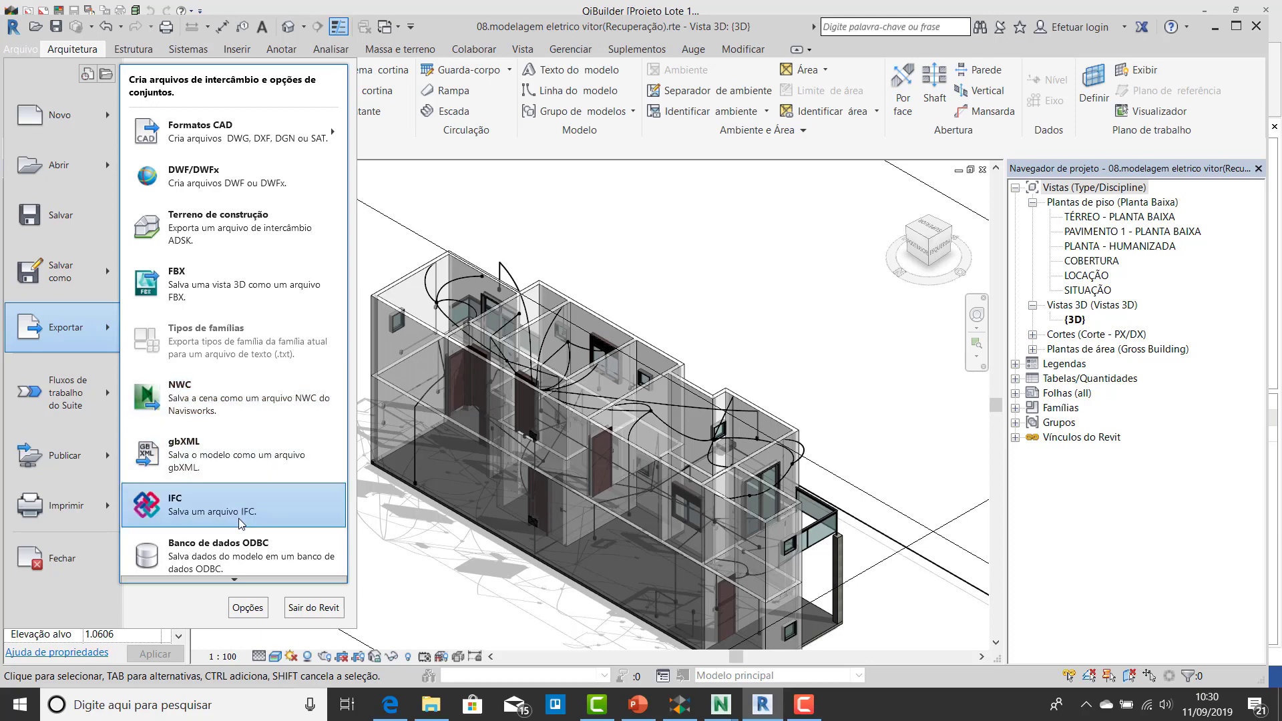
left_click(481, 572)
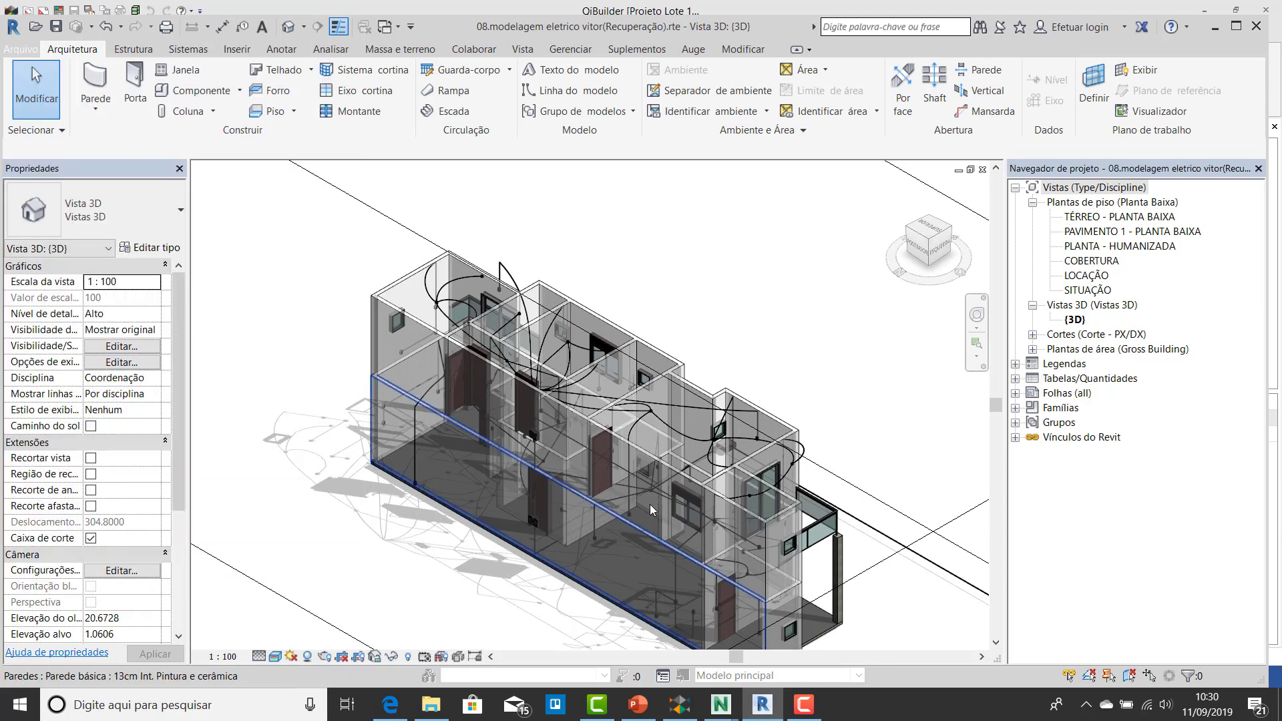
Step: Switch to QiBuilder, show the project's building structure and bring up the PAV TERREO wiring drawing
left_click(685, 714)
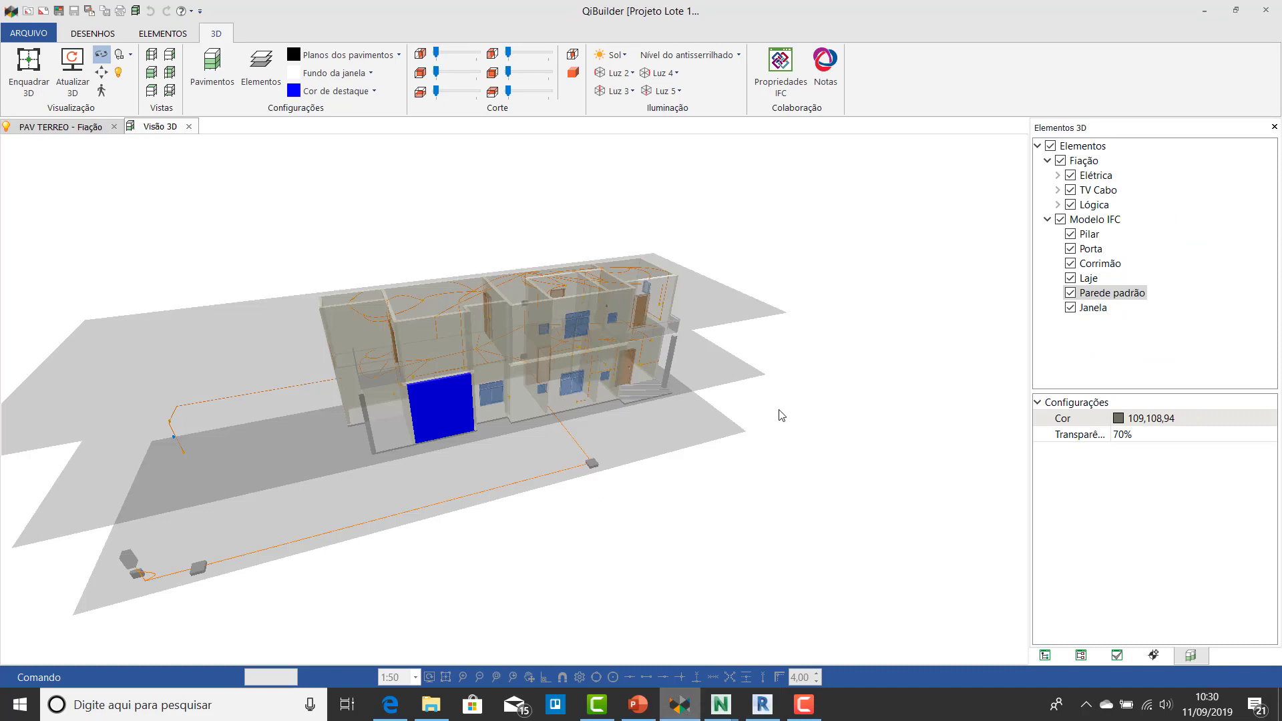
left_click(1046, 656)
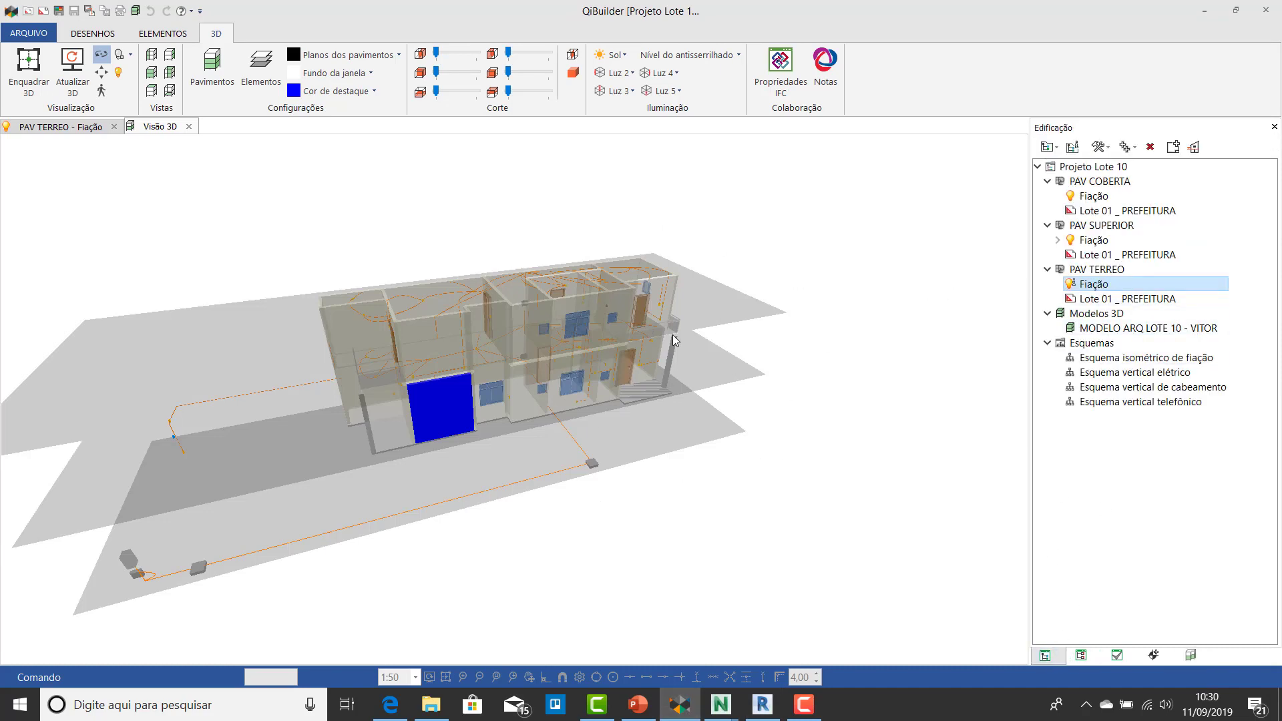
key("ctrl+Tab")
Step: Examine the circuits, lighting points, outlets and conduits across the PAV TERREO wiring plan
scroll(406, 312, "up", 3)
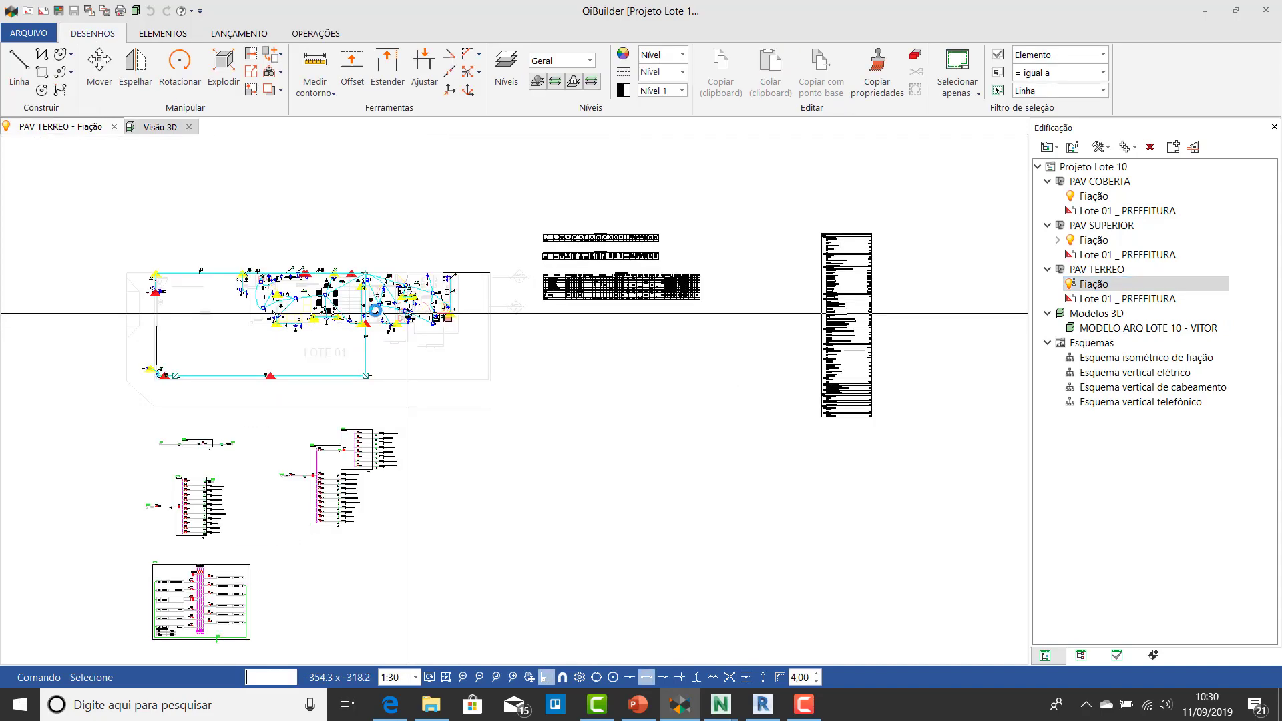
scroll(372, 328, "up", 1)
middle_click_drag(497, 405, 754, 441)
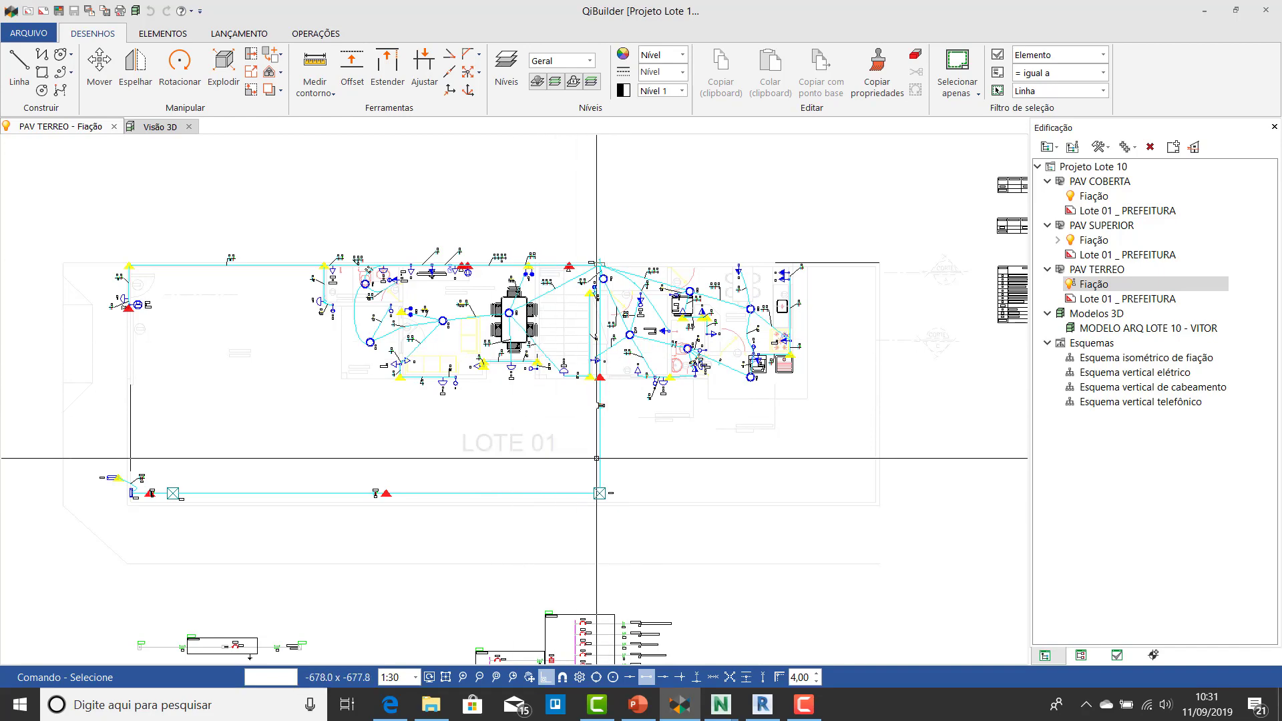
scroll(528, 319, "up", 3)
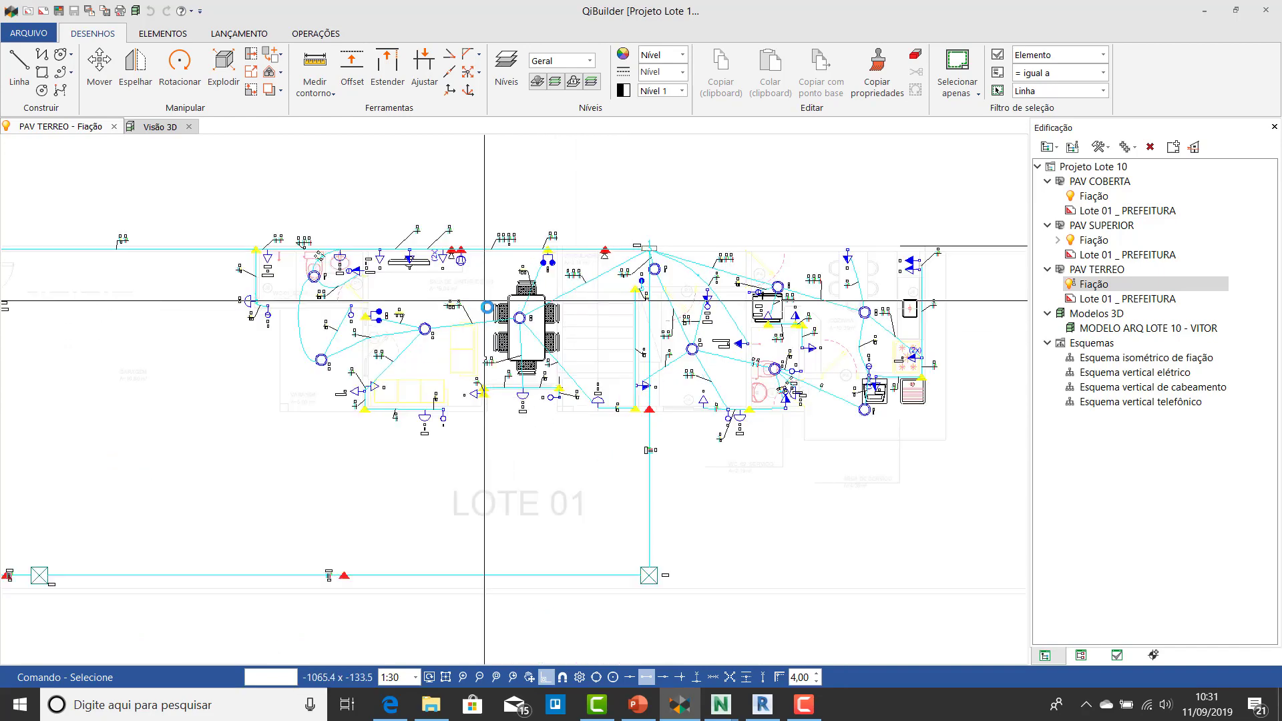
middle_click_drag(575, 329, 278, 314)
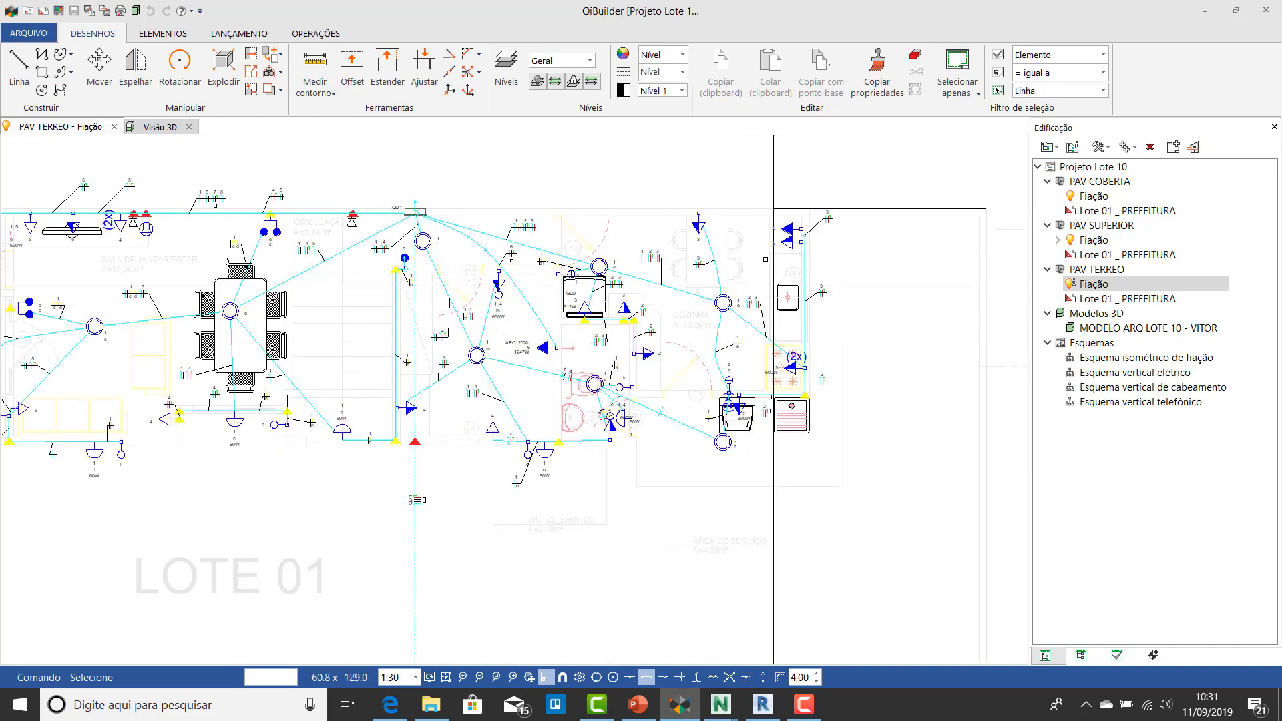
scroll(696, 227, "up", 2)
scroll(696, 227, "up", 2)
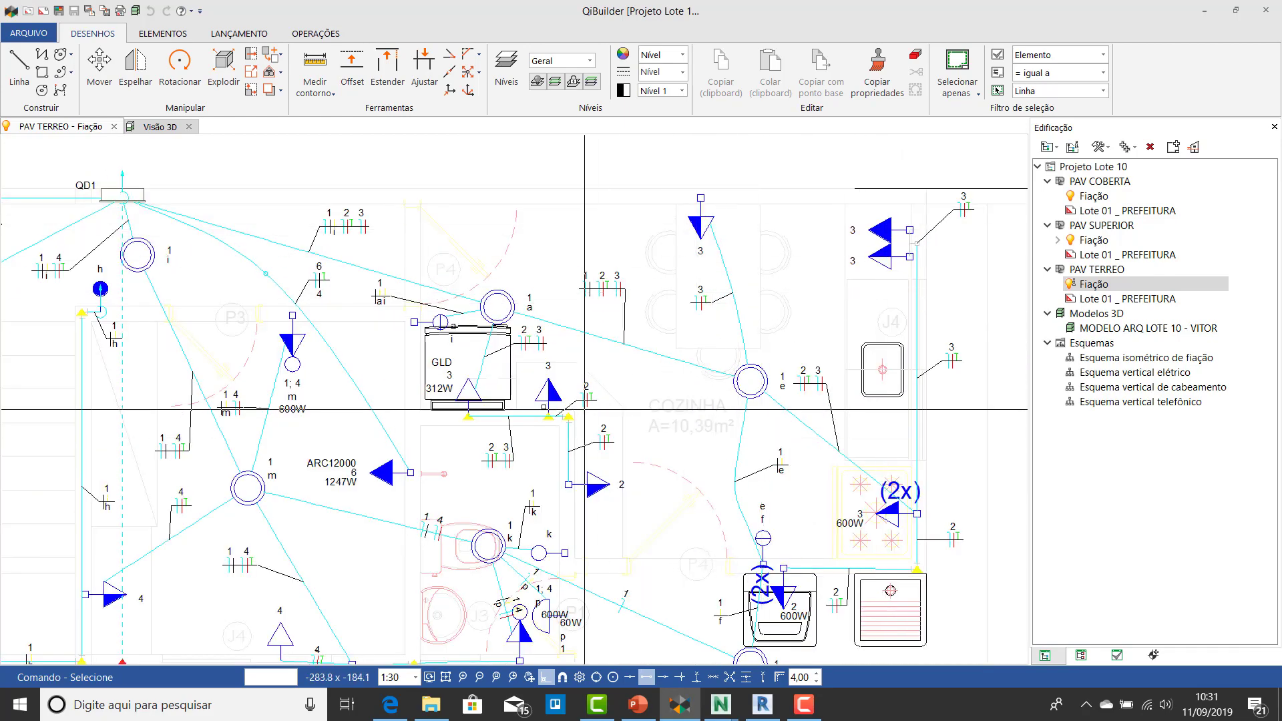
middle_click_drag(585, 468, 701, 404)
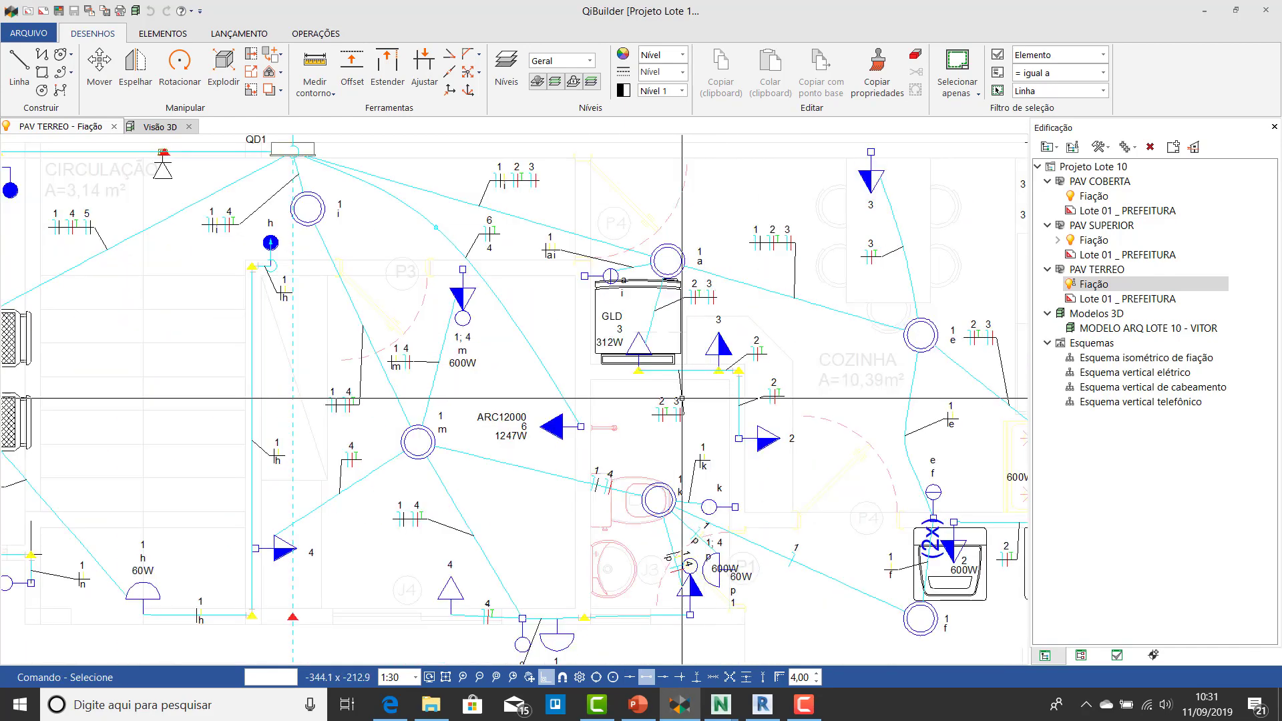
middle_click_drag(233, 246, 945, 331)
middle_click_drag(187, 278, 446, 262)
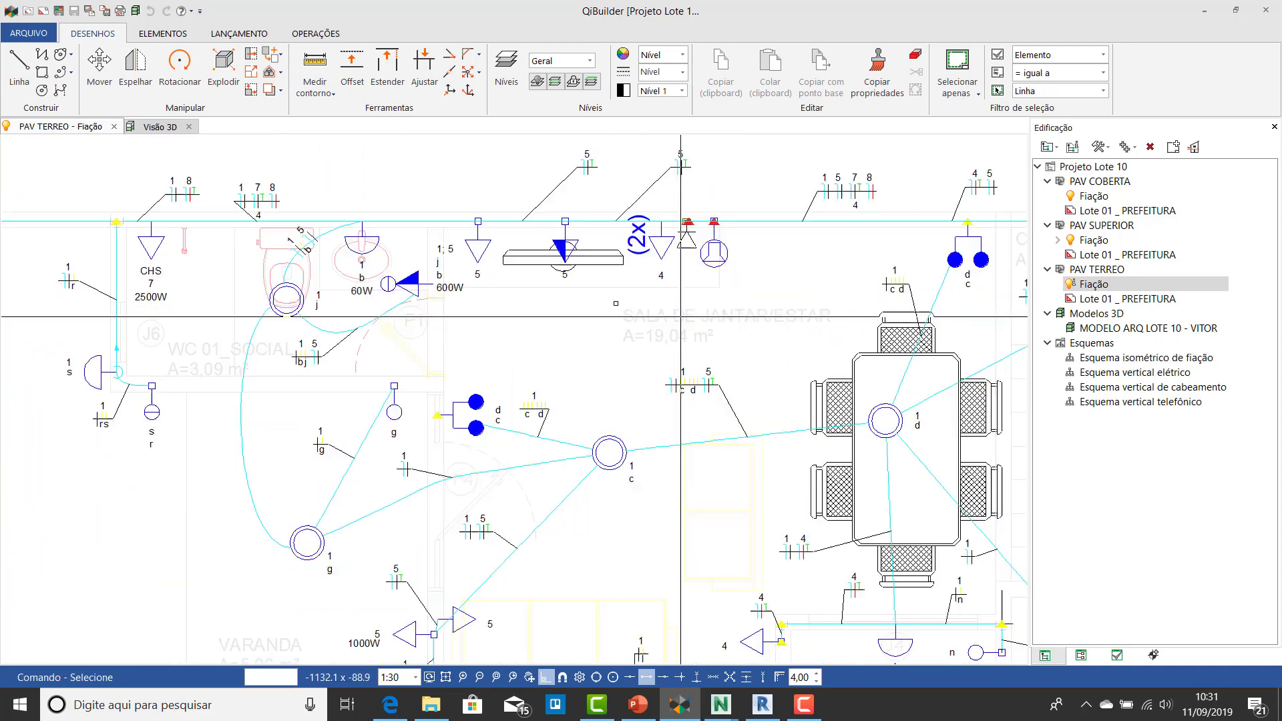
middle_click_drag(396, 608, 505, 497)
Step: Check the network, height and placement position of the 1000W outlet on circuit 5 near the varanda, then deselect it
scroll(506, 497, "up", 5)
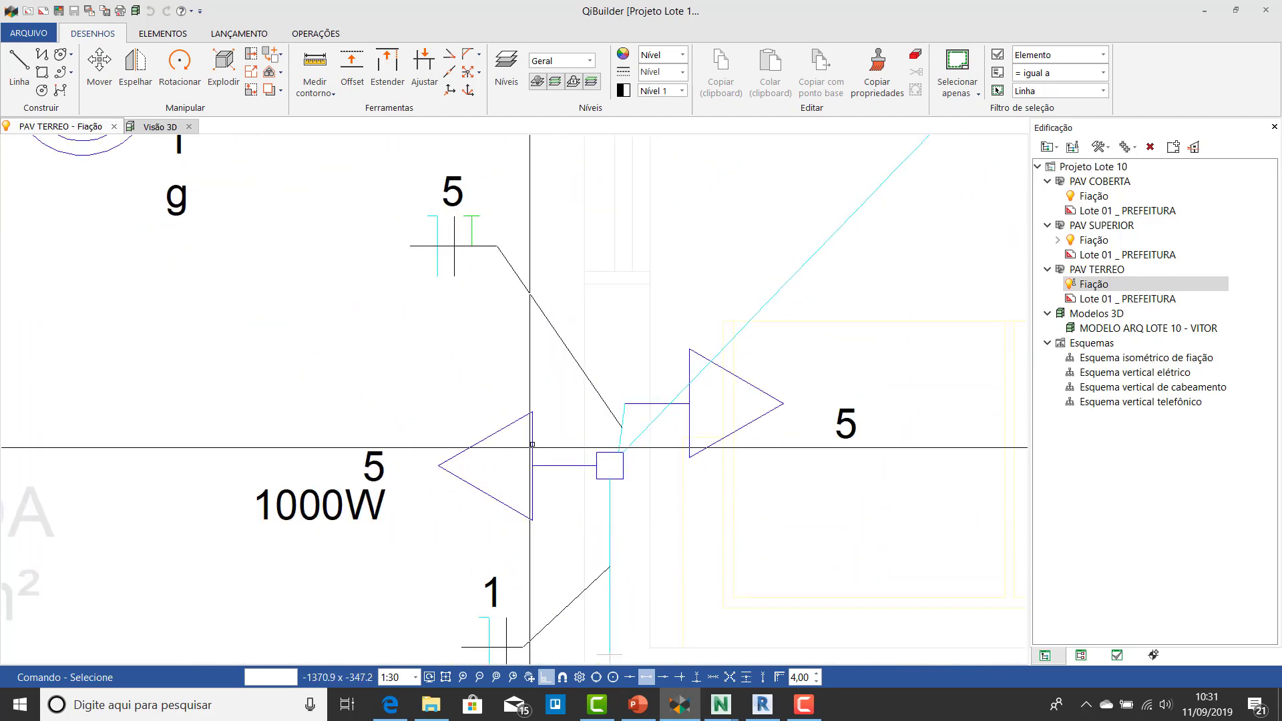
left_click(531, 440)
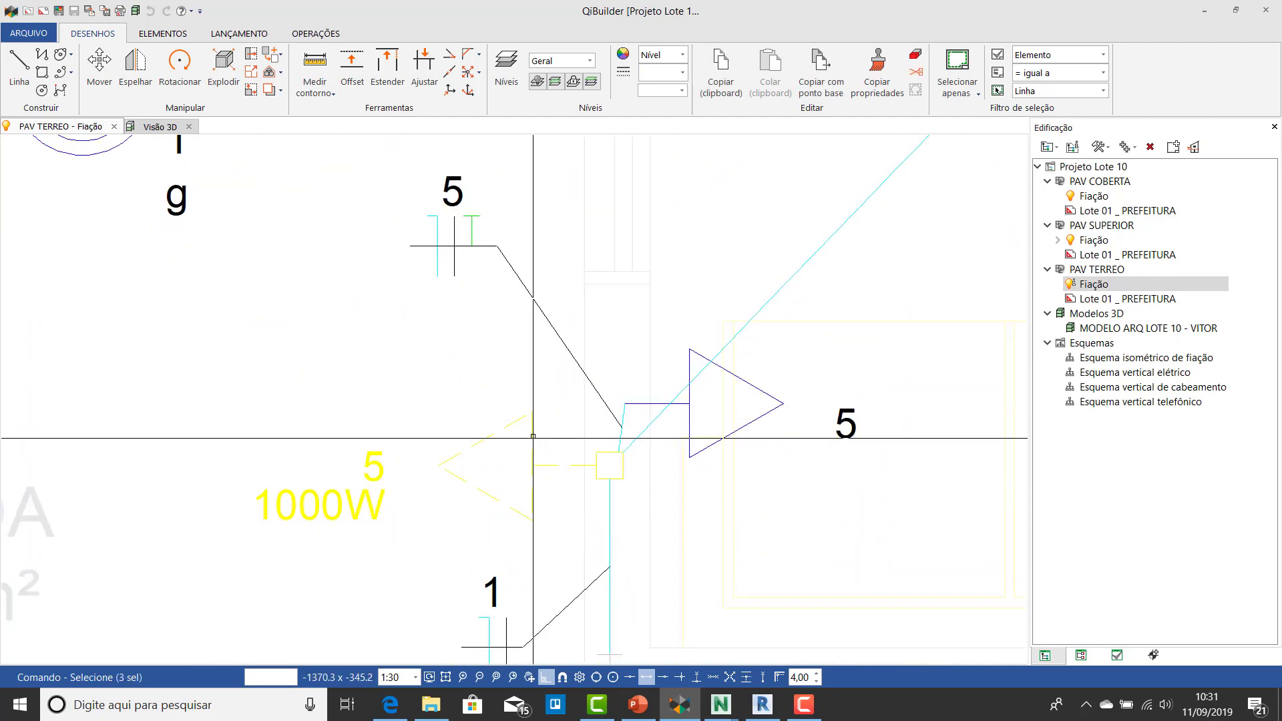
left_click(239, 34)
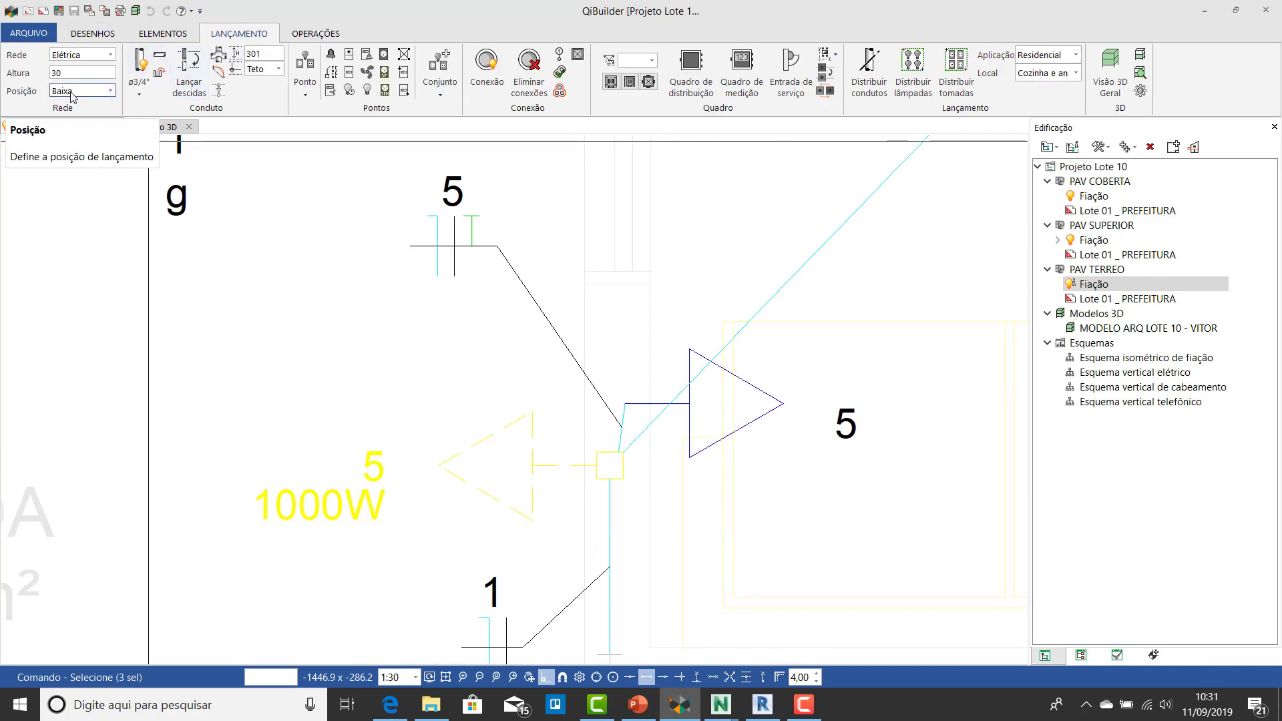
scroll(481, 409, "down", 5)
key("Escape")
Step: Check the height and placement position of the 600W switch-and-outlet point beside WC 01_SOCIAL, then deselect it
scroll(546, 387, "down", 3)
scroll(535, 340, "up", 4)
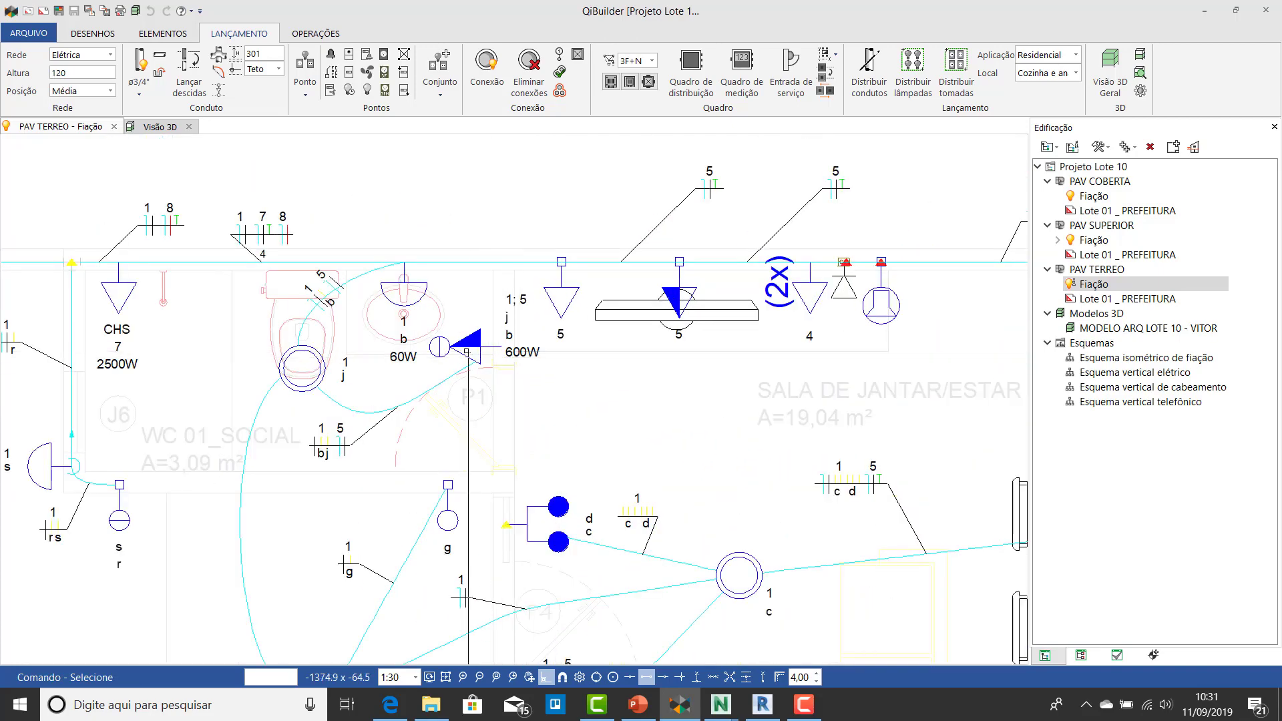
left_click(485, 346)
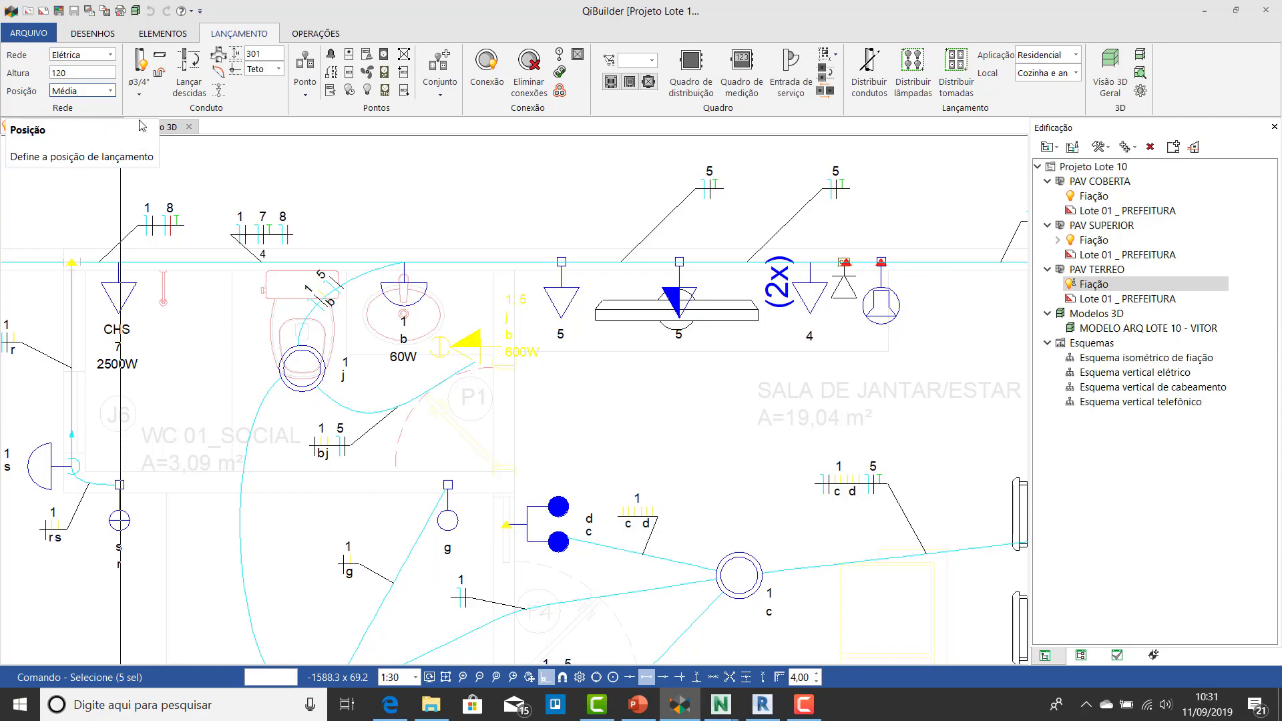
key("Escape")
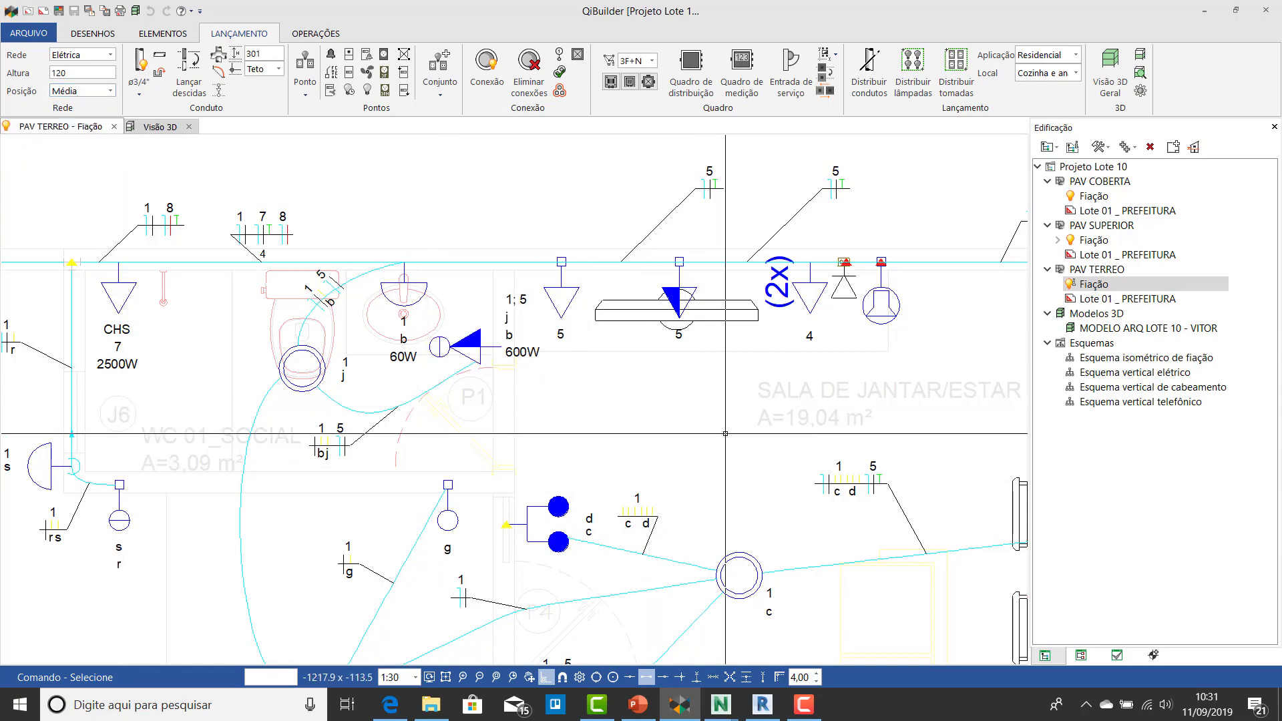
Step: Examine the conduit and wiring between lighting points c and d in SALA DE JANTAR/ESTAR and the double switch, then clear the selection
scroll(572, 381, "down", 5)
scroll(645, 434, "down", 2)
scroll(601, 414, "up", 6)
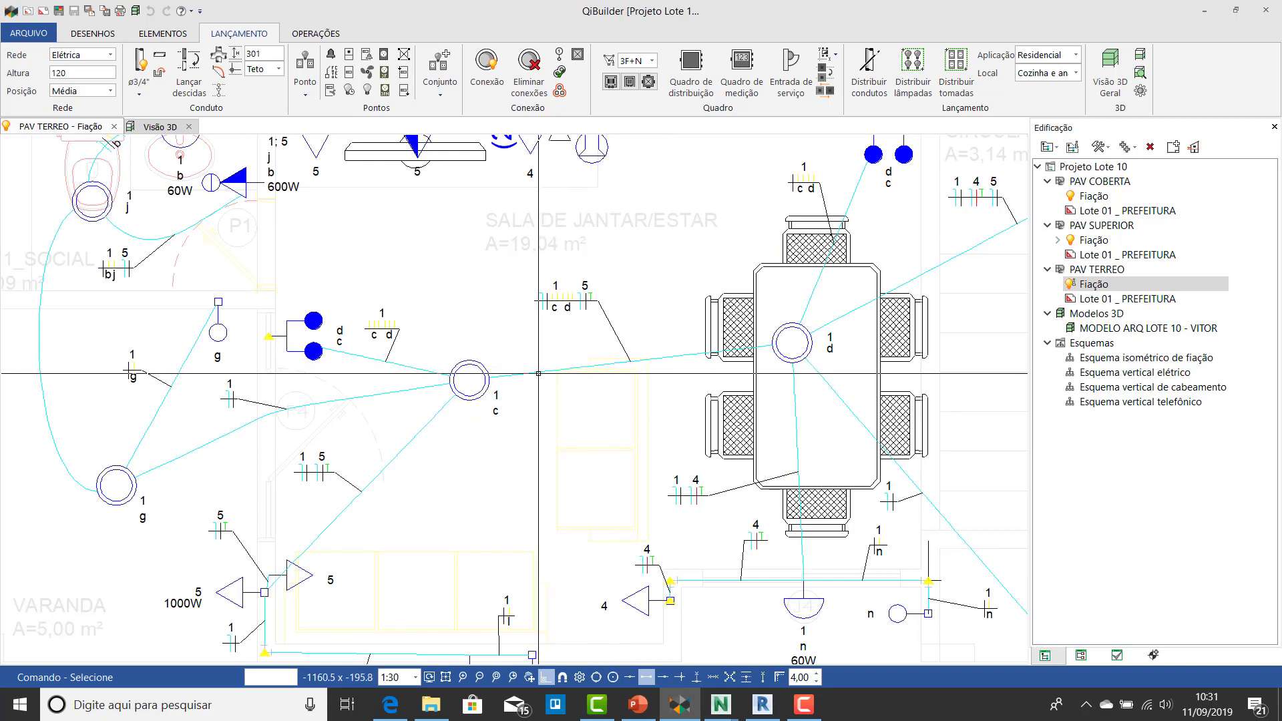
left_click(537, 372)
scroll(567, 327, "up", 5)
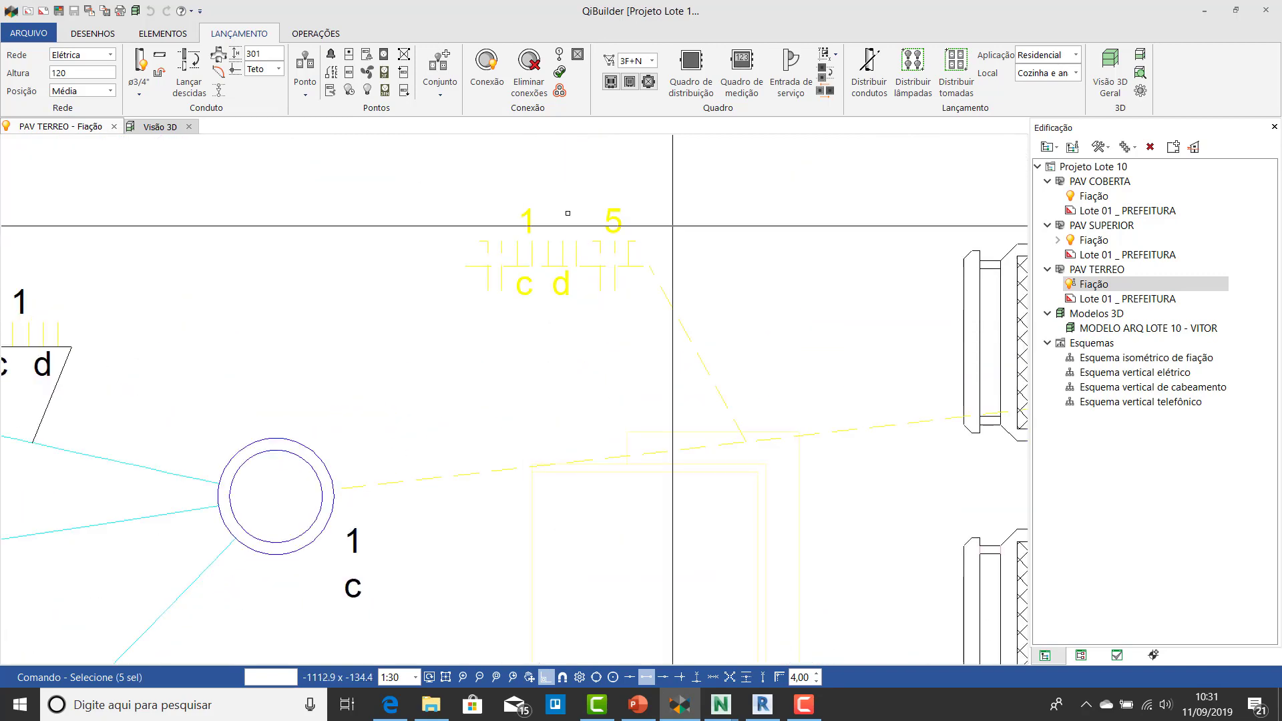
scroll(557, 280, "down", 2)
key("Escape")
middle_click_drag(558, 280, 691, 273)
scroll(421, 354, "up", 2)
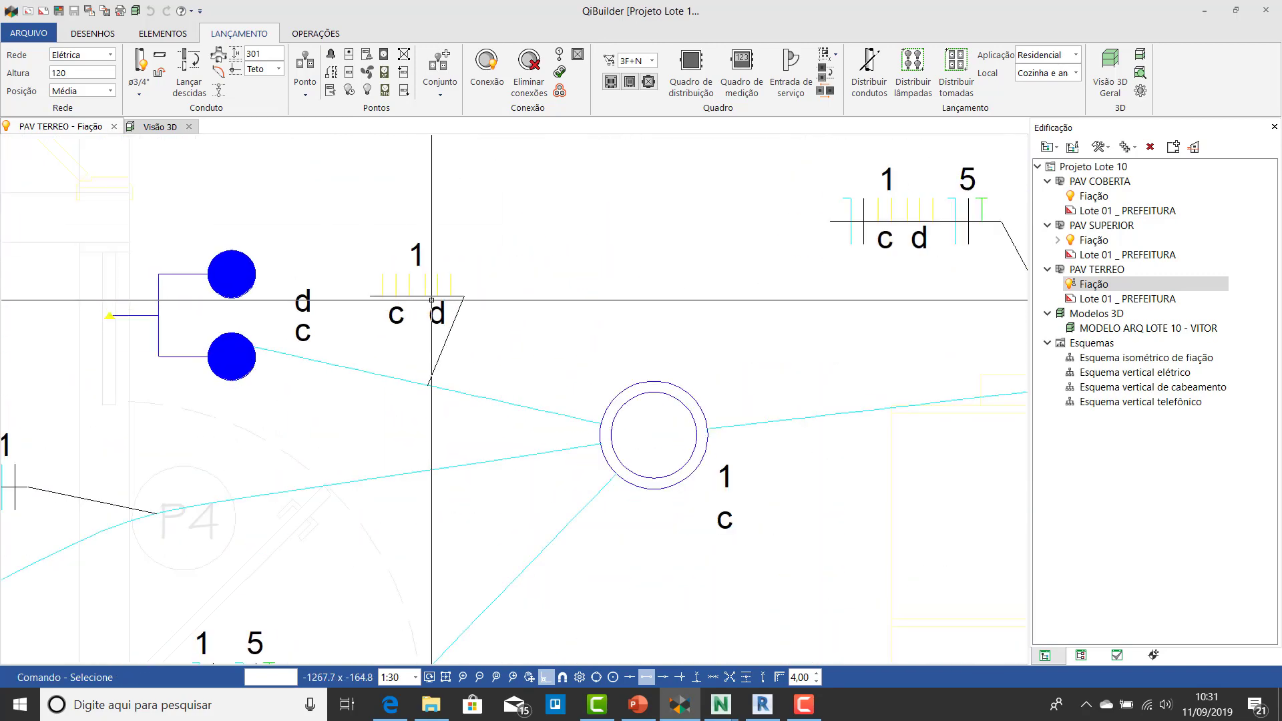
scroll(422, 354, "down", 4)
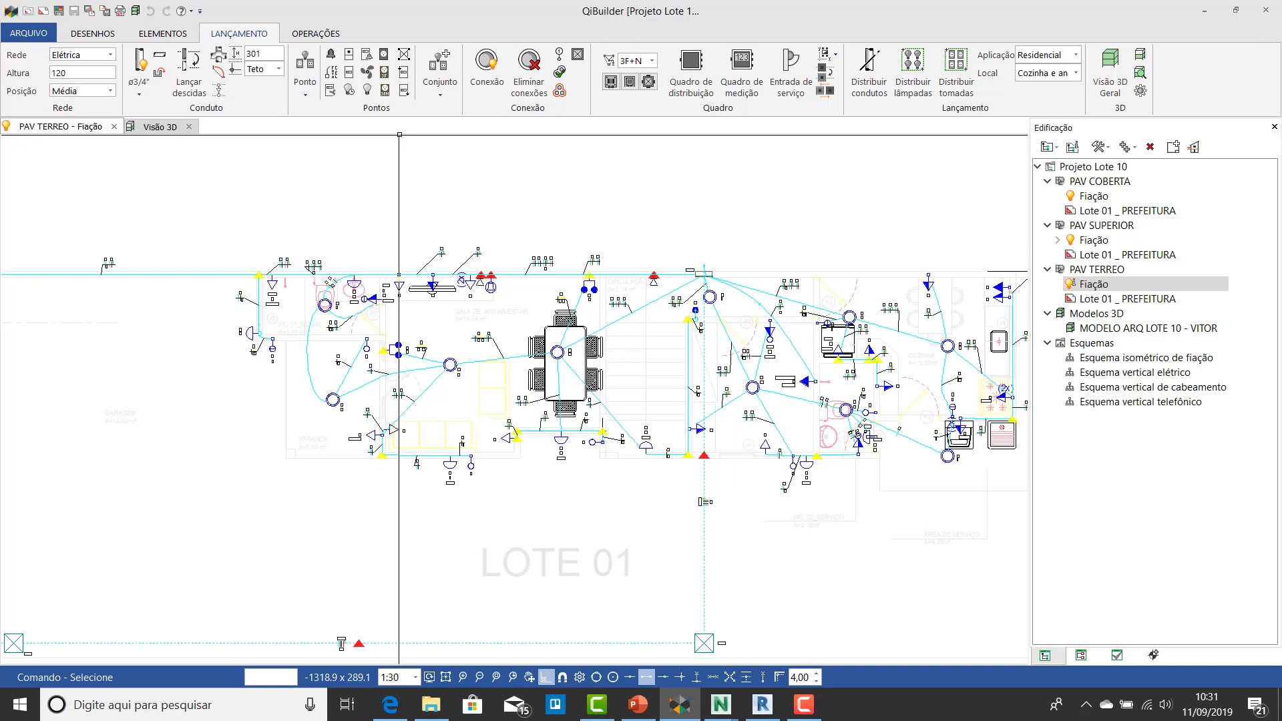
Step: Clear the wiring from the conduits around WC 01_SOCIAL, the varanda and the adjoining side of SALA DE JANTAR/ESTAR using Limpar fiação
left_click(316, 34)
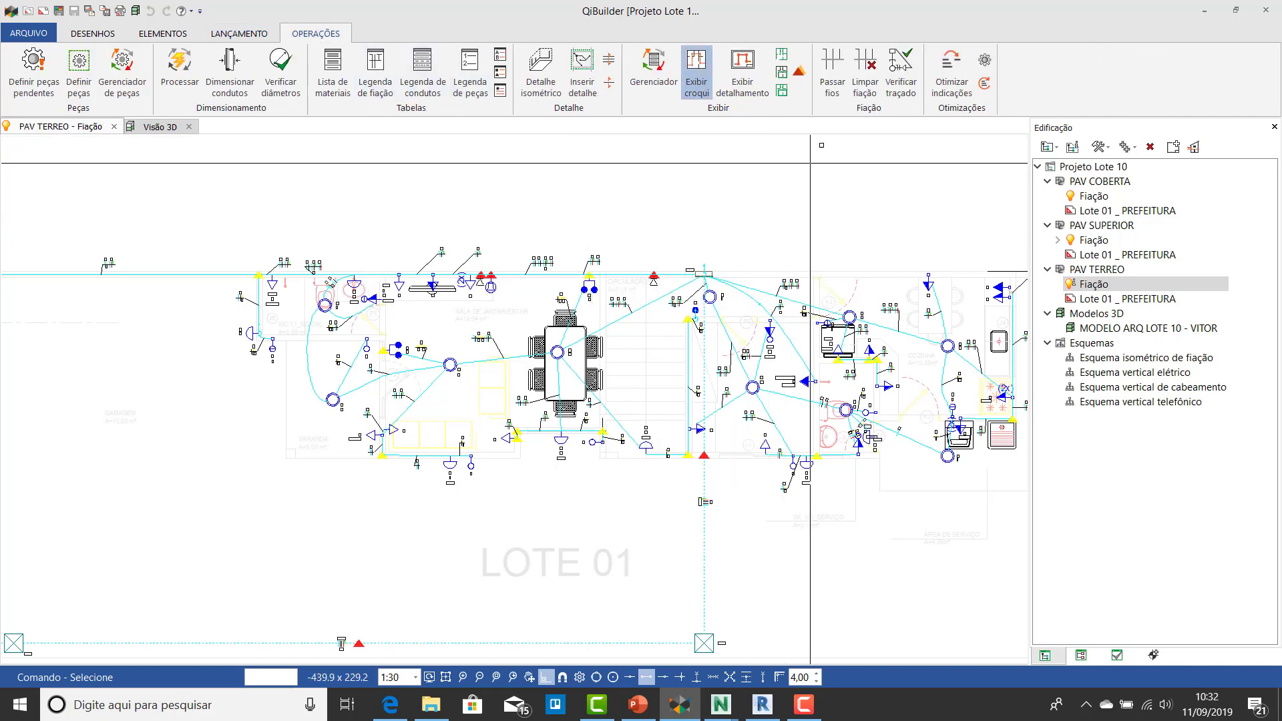
left_click(865, 73)
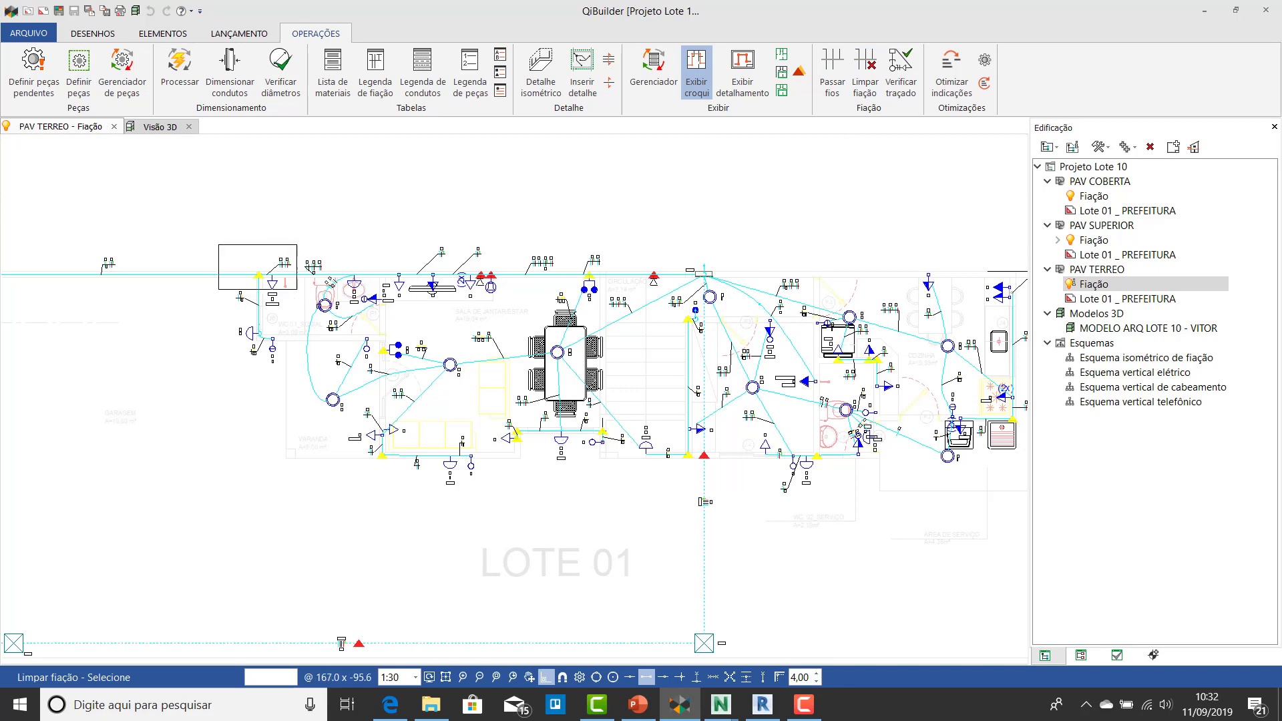
left_click(496, 504)
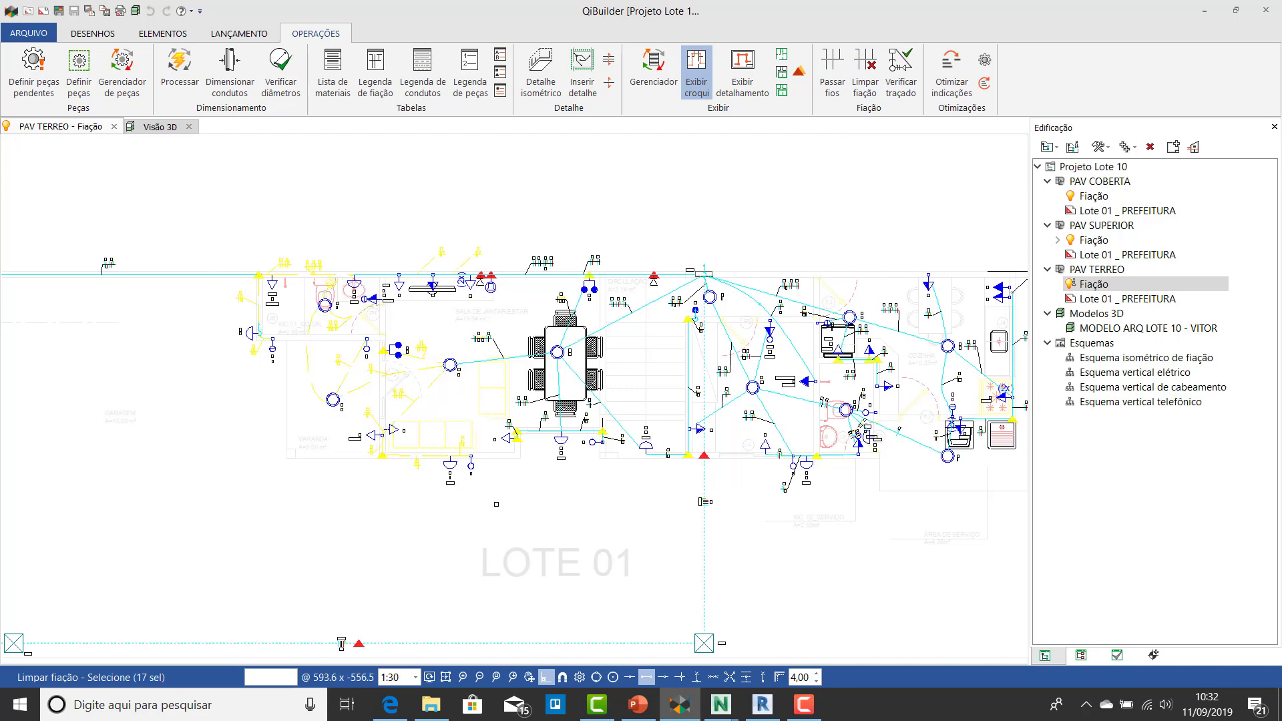
key("Return")
Step: Check the cleared conduits around WC 01_SOCIAL and process the Fiação project with Passar fiação to run their wiring again
scroll(340, 346, "up", 6)
middle_click_drag(341, 346, 490, 372)
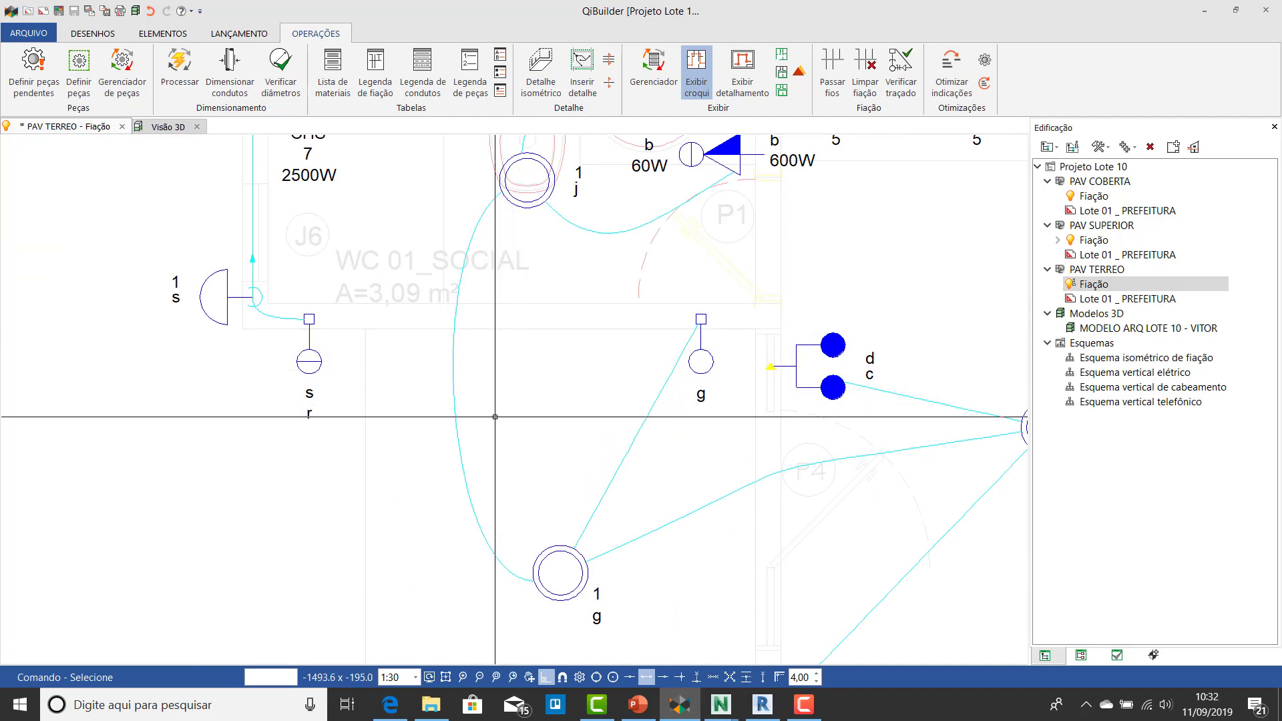
scroll(496, 410, "down", 1)
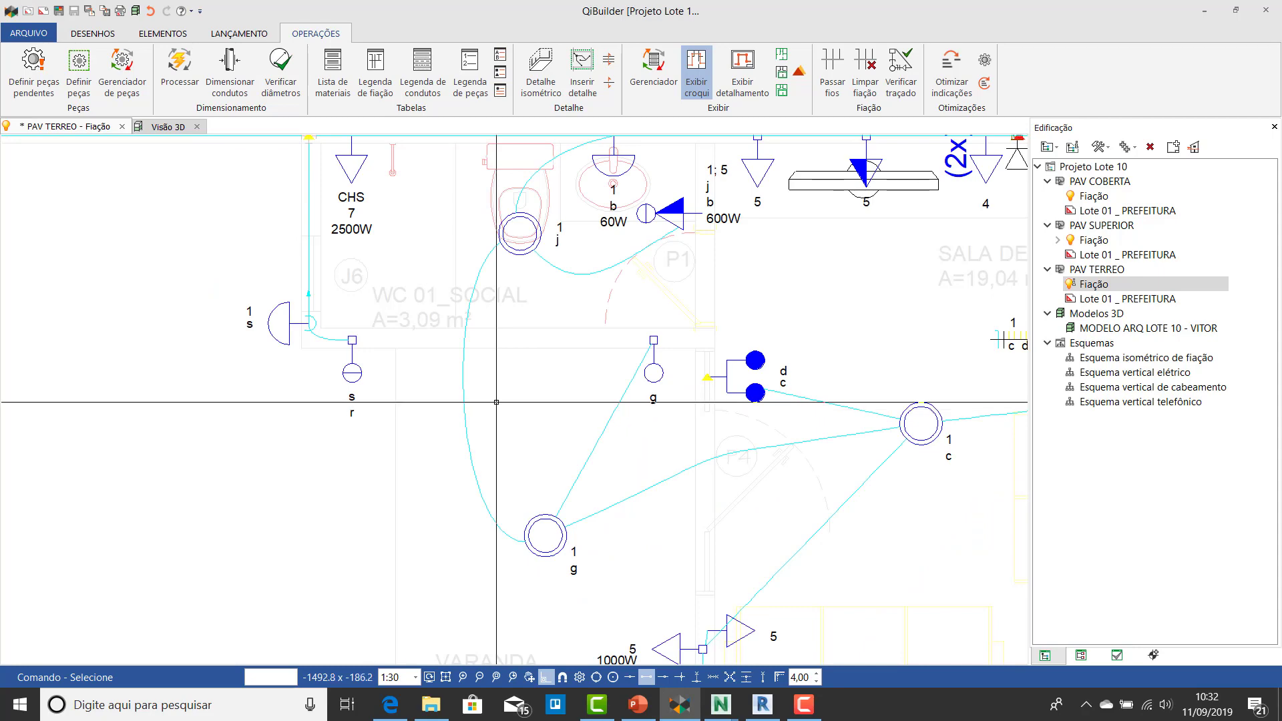
scroll(496, 410, "down", 2)
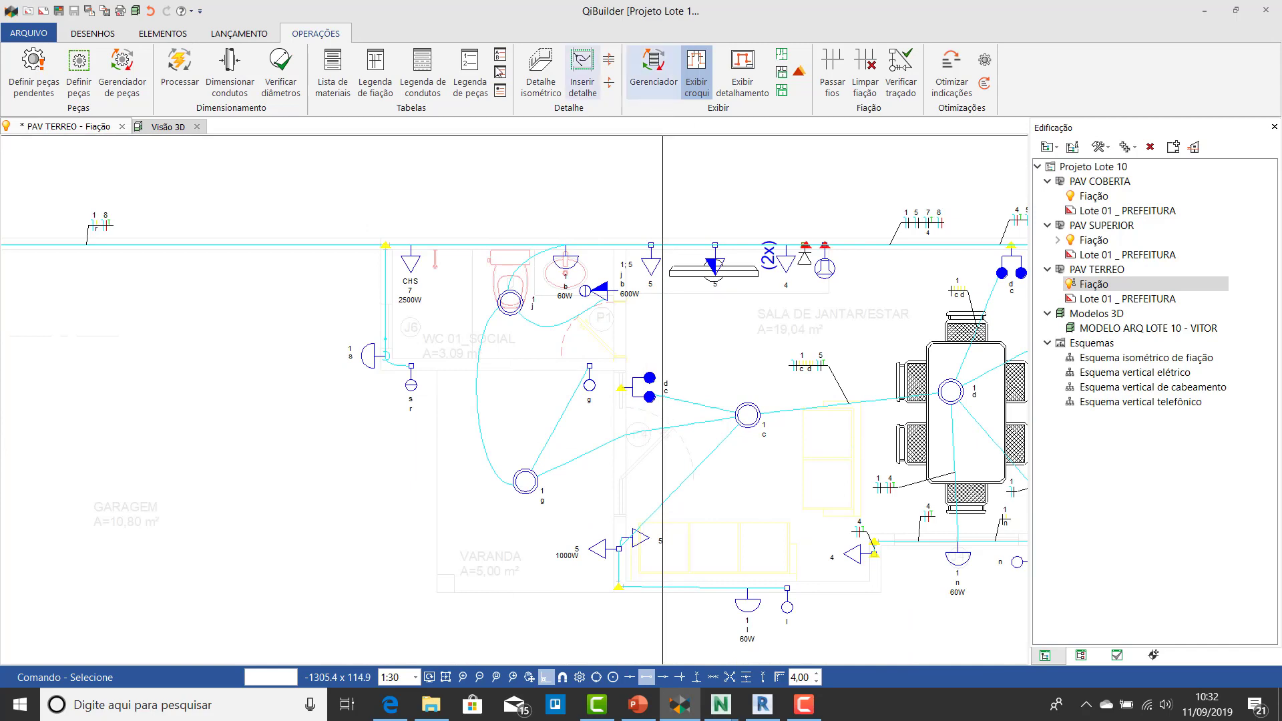
left_click(183, 74)
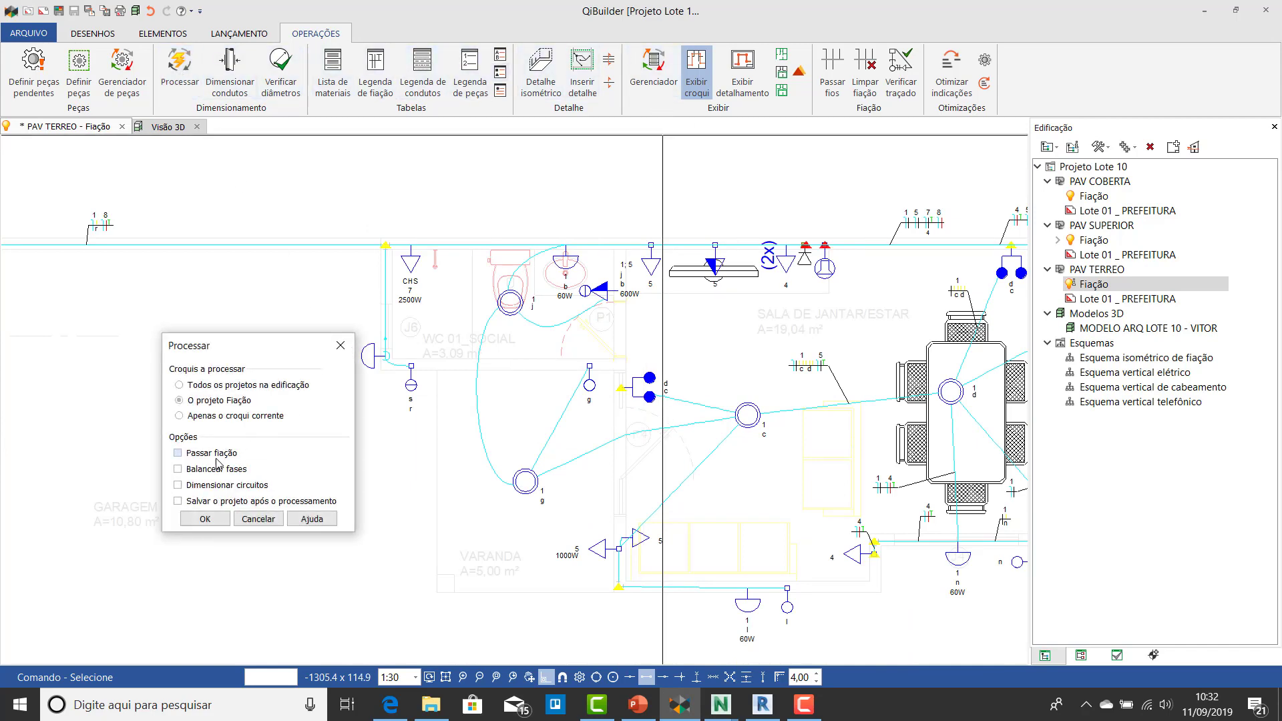
left_click(205, 520)
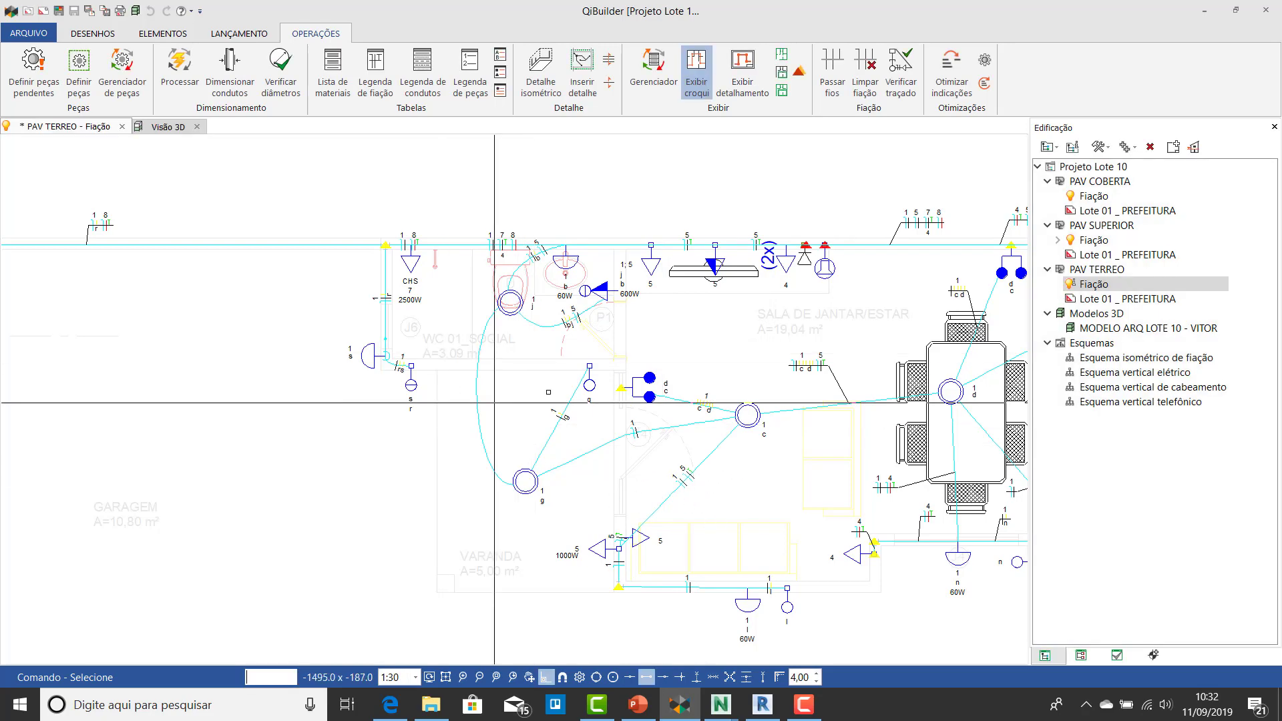
Step: Examine the regenerated wiring labels around WC 01_SOCIAL and along the conduits across the rest of the PAV TERREO plan
scroll(526, 321, "up", 2)
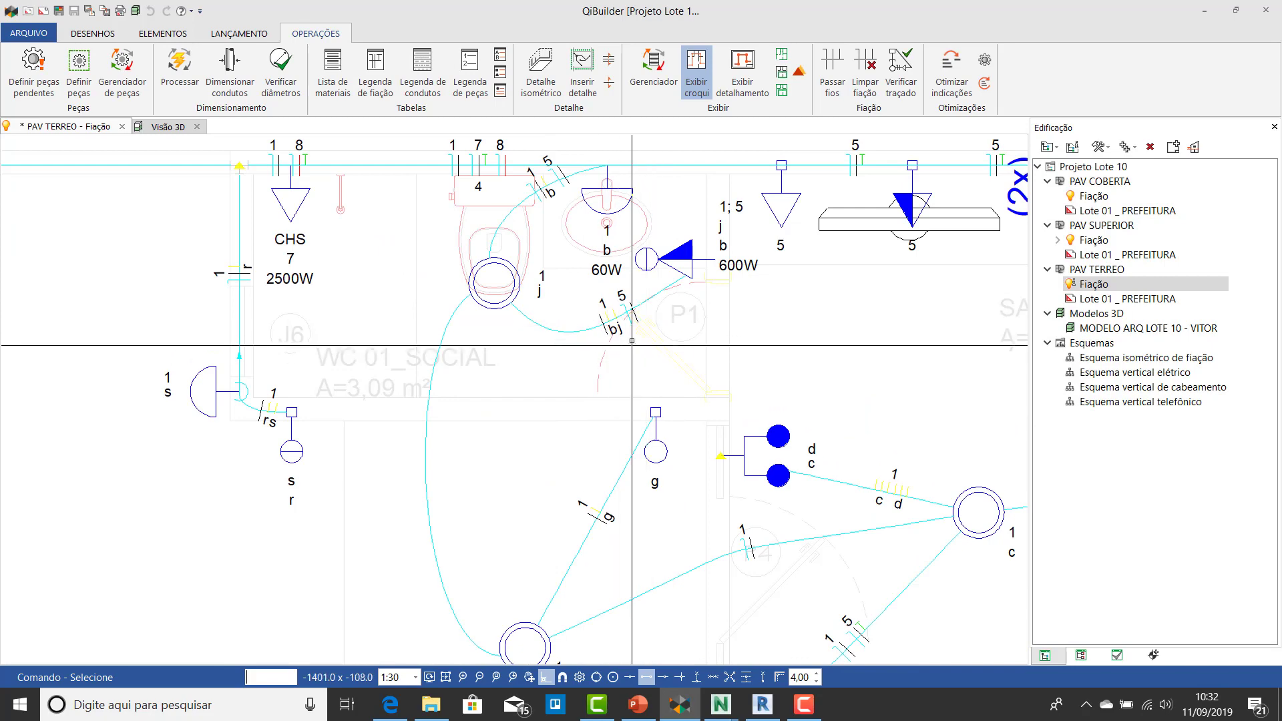
scroll(631, 342, "up", 2)
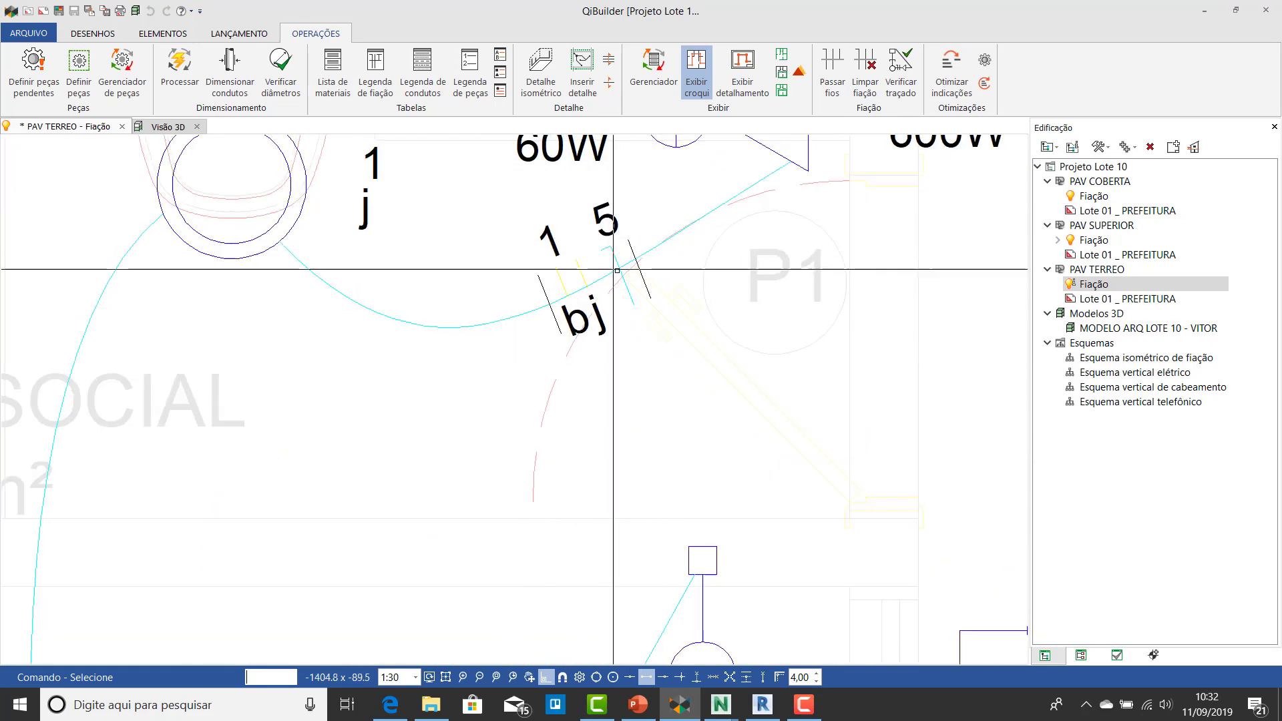
scroll(612, 278, "down", 1)
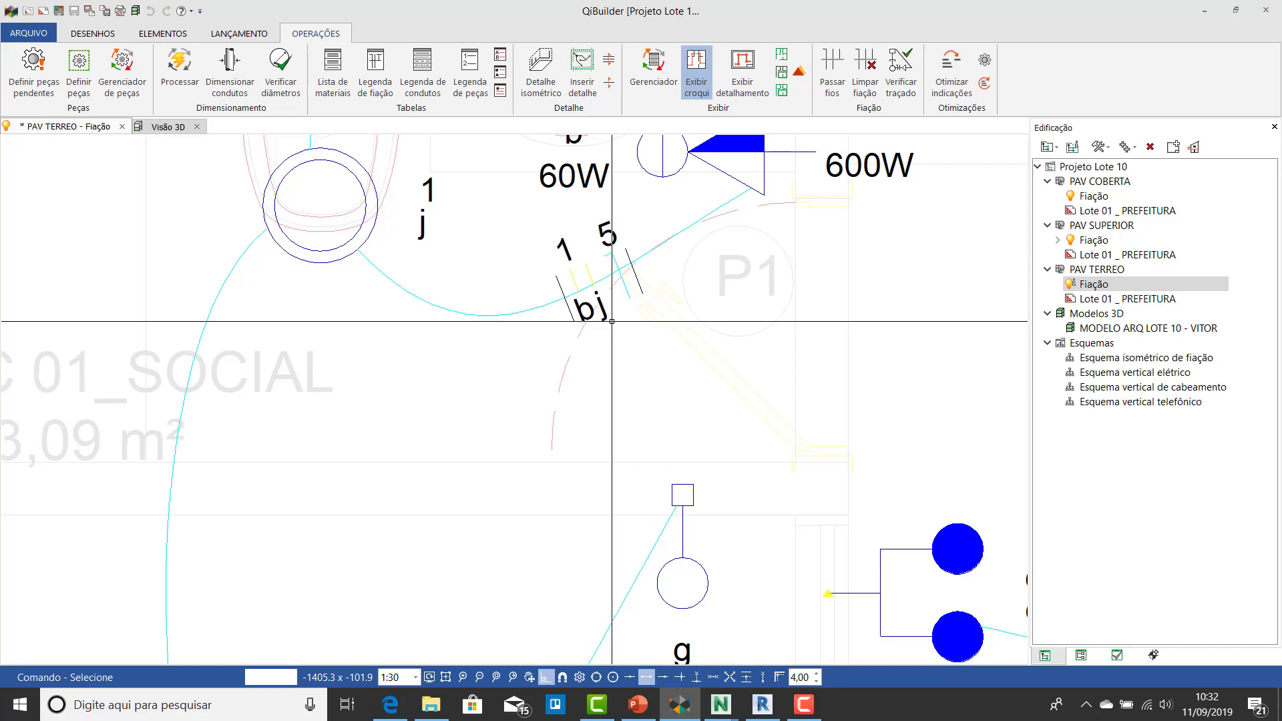
scroll(612, 322, "down", 1)
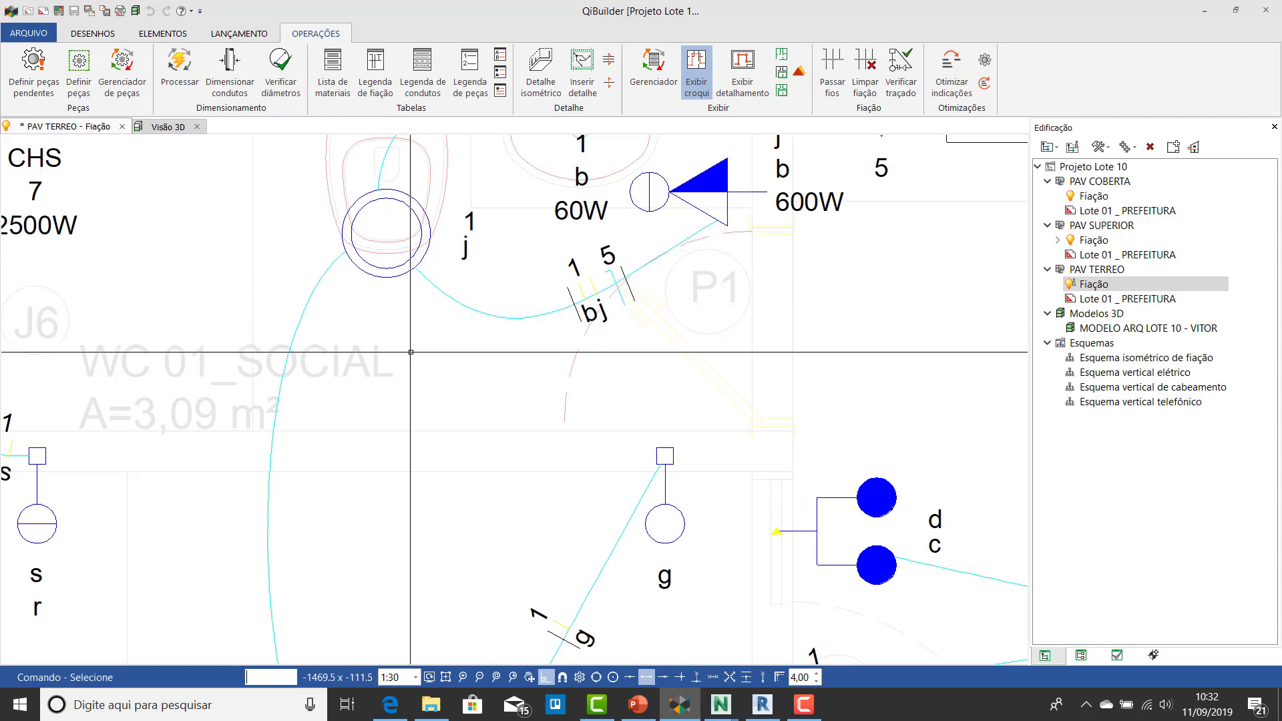
middle_click_drag(409, 425, 452, 260)
scroll(460, 294, "down", 3)
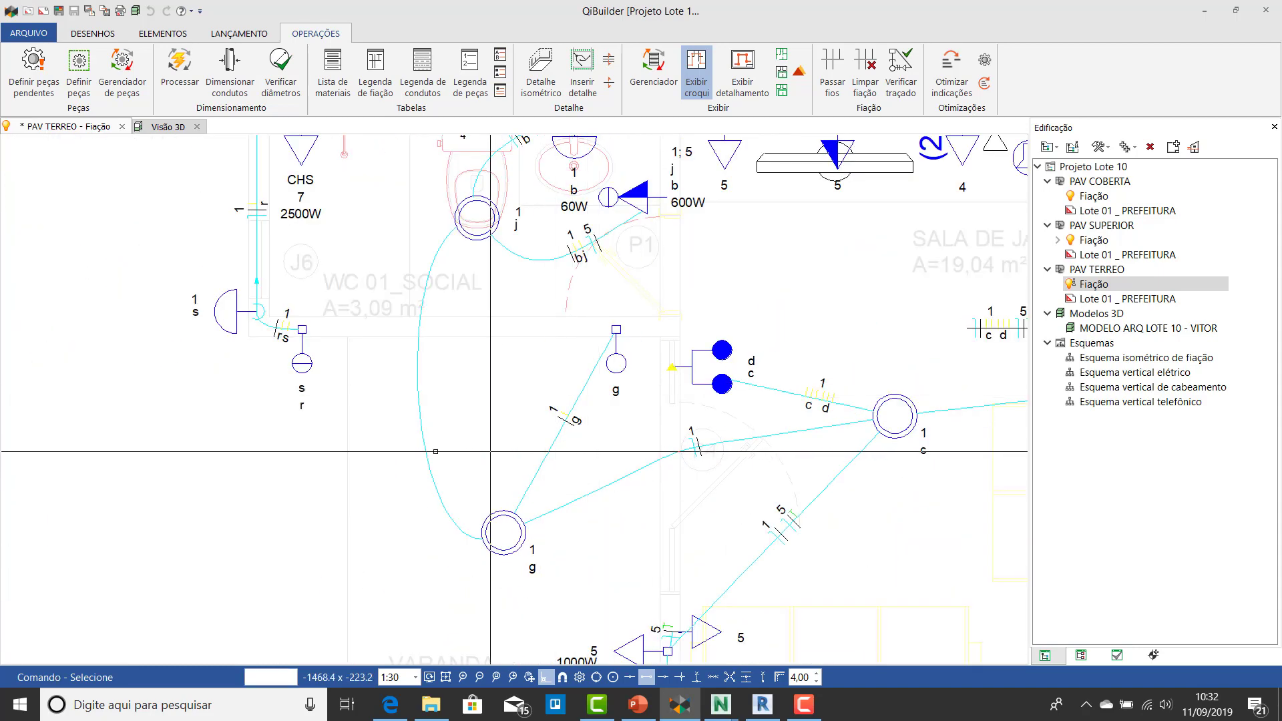
scroll(254, 220, "down", 1)
middle_click_drag(254, 220, 300, 313)
scroll(300, 313, "up", 3)
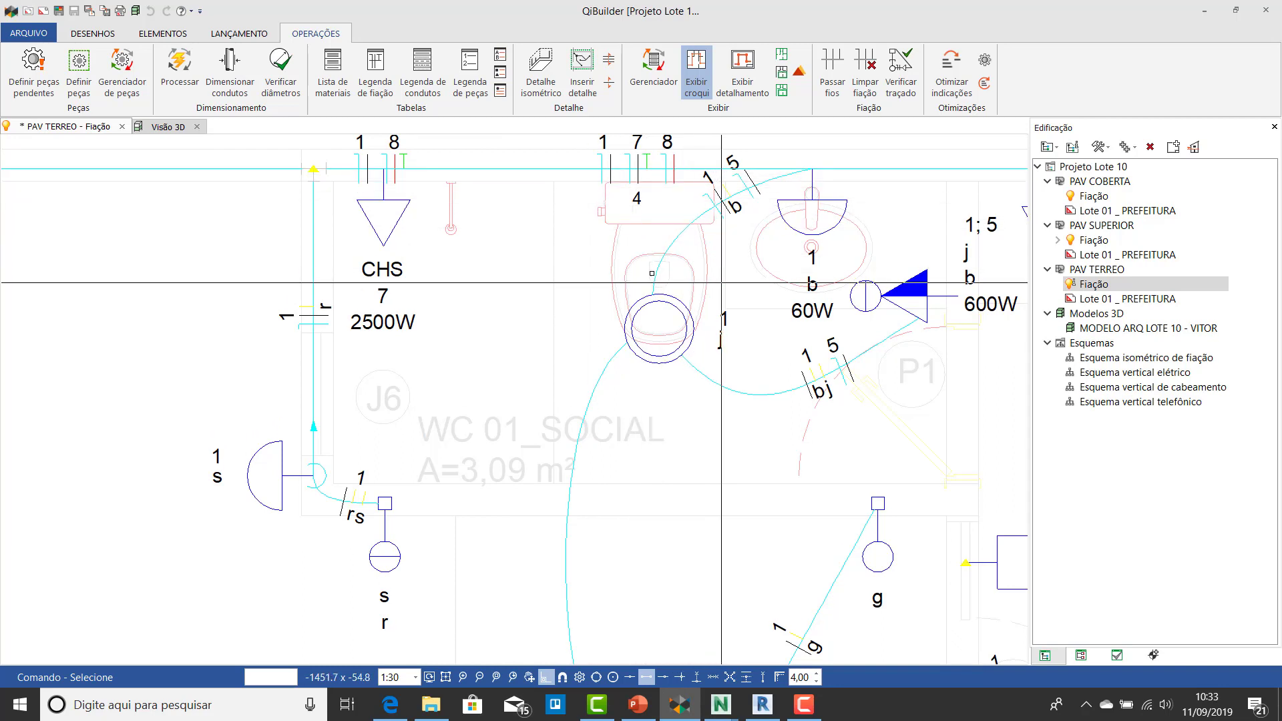
scroll(716, 276, "down", 6)
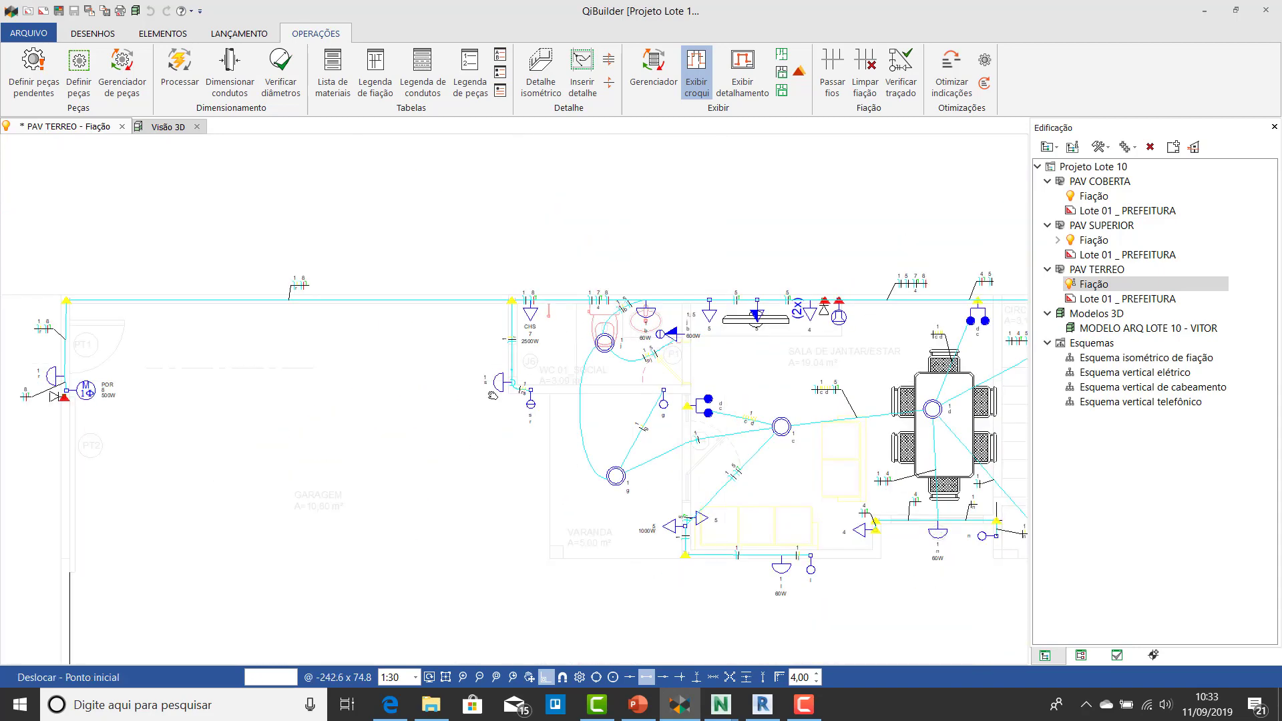
middle_click_drag(519, 349, 52, 283)
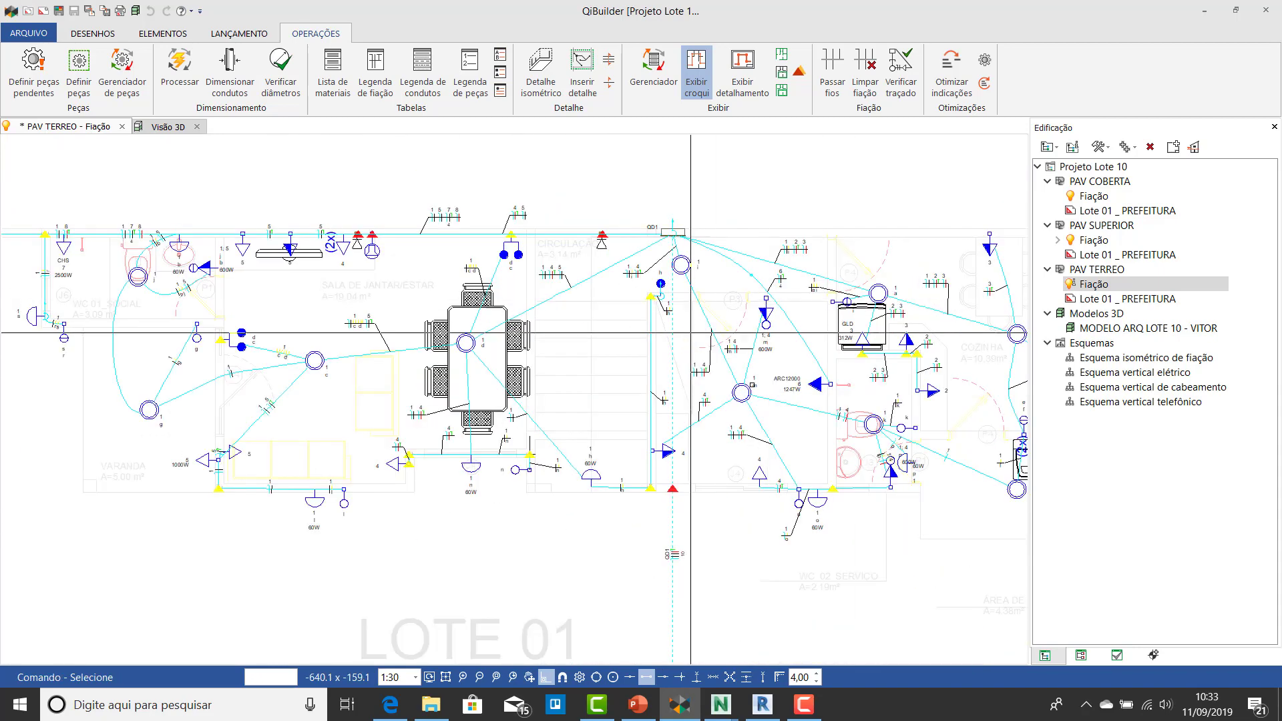
middle_click_drag(742, 366, 483, 364)
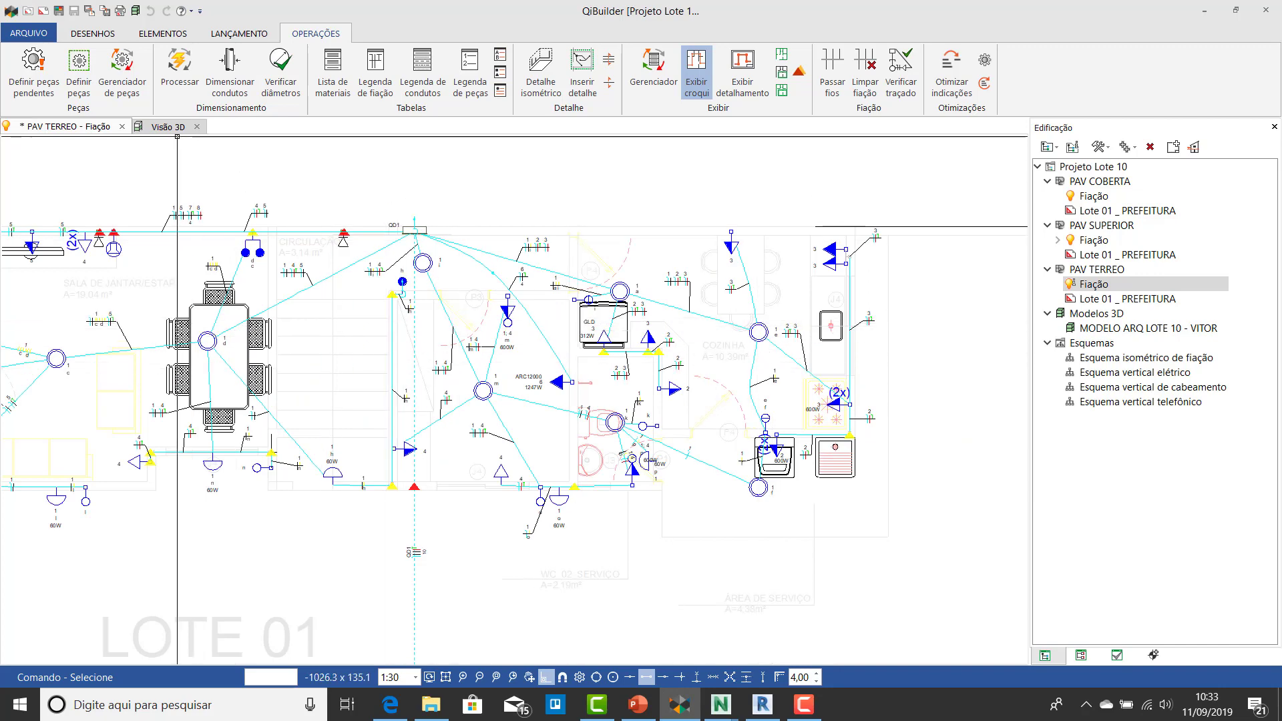
Step: Switch to the 3D view, list its elements and hide Modelo IFC to inspect the electrical conduits on their own
left_click(167, 126)
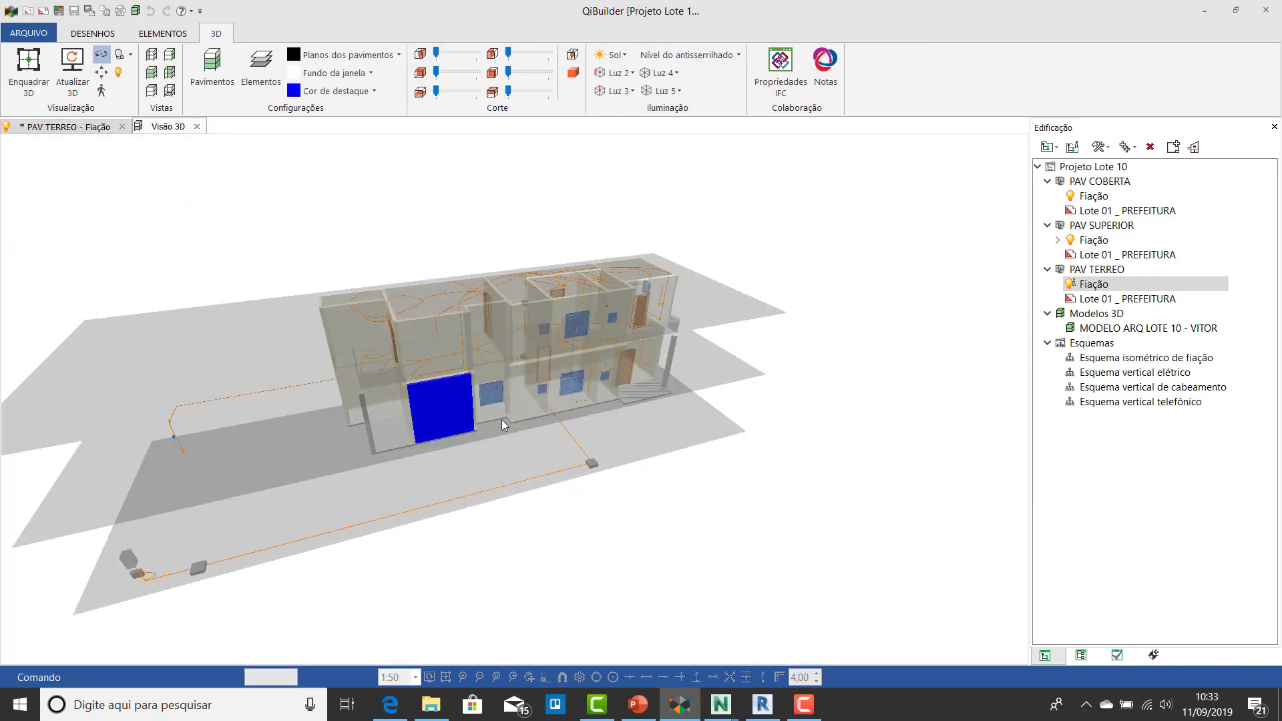
middle_click_drag(494, 423, 701, 376)
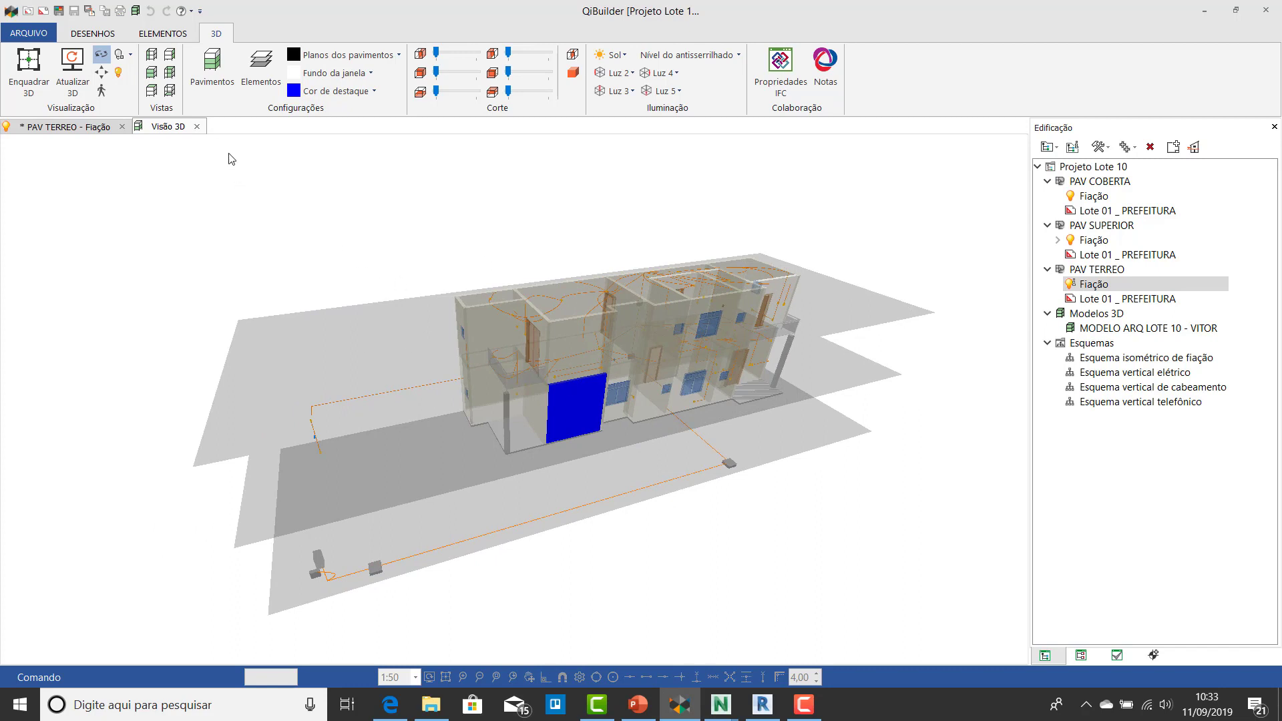
left_click(261, 64)
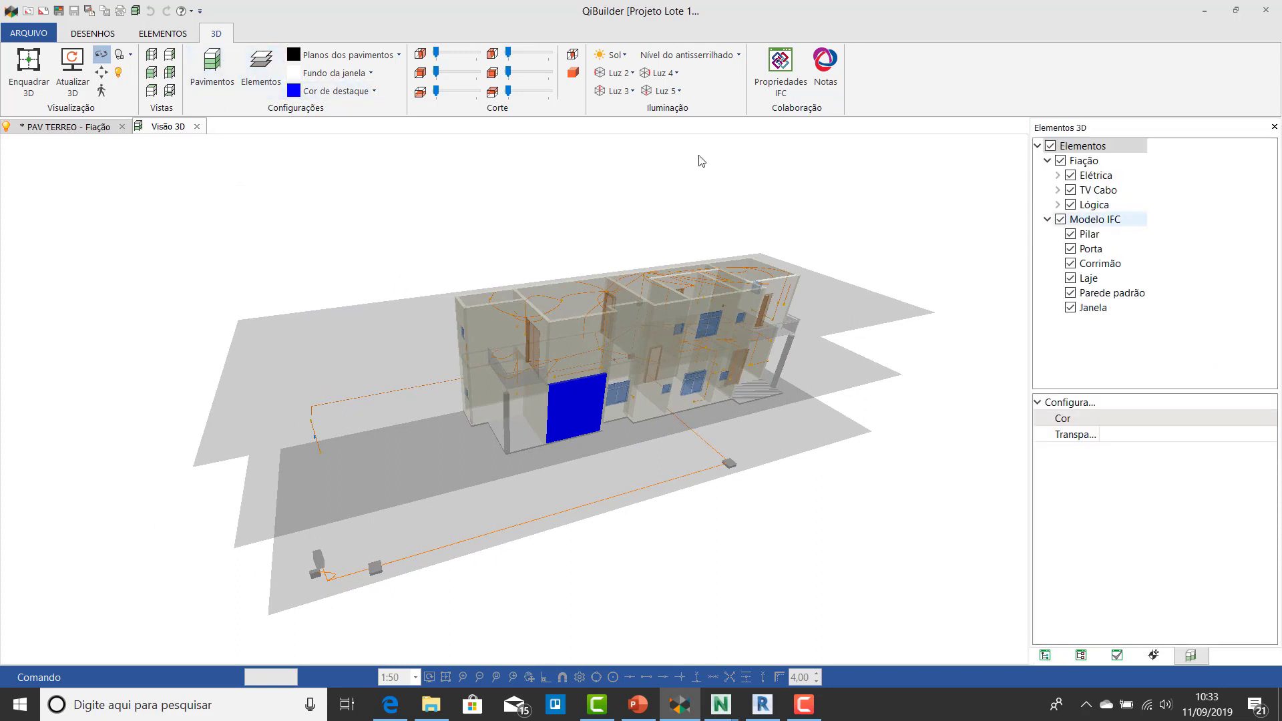
left_click(1060, 224)
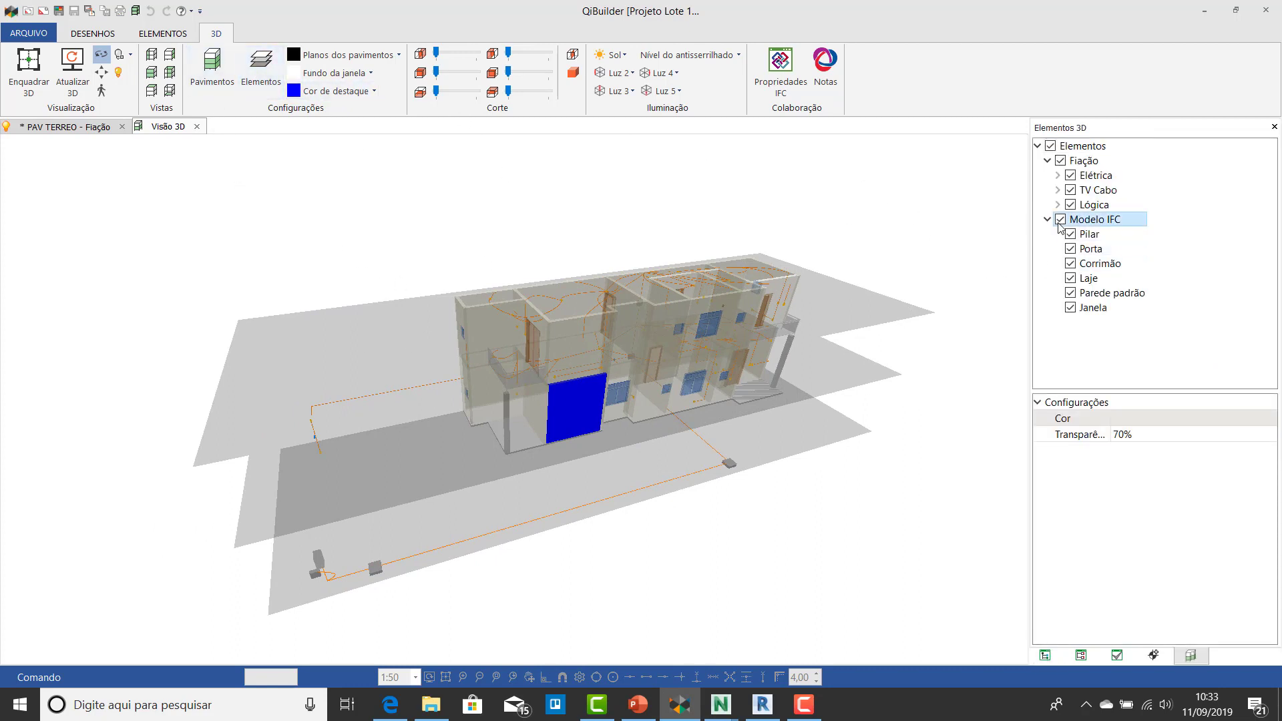
left_click(1061, 220)
left_click_drag(759, 510, 587, 346)
scroll(584, 346, "up", 3)
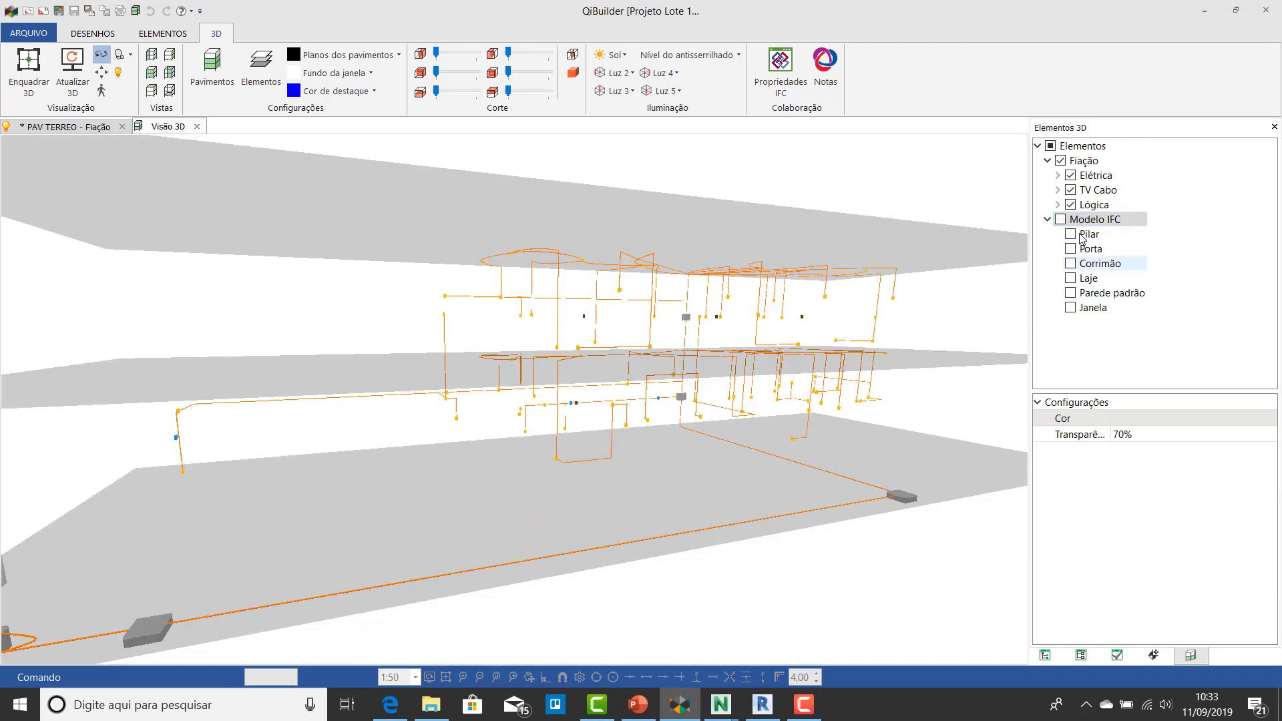
Step: Show Modelo IFC again, inspect the conduits inside the building from several angles and deselect the highlighted wall
left_click(1061, 219)
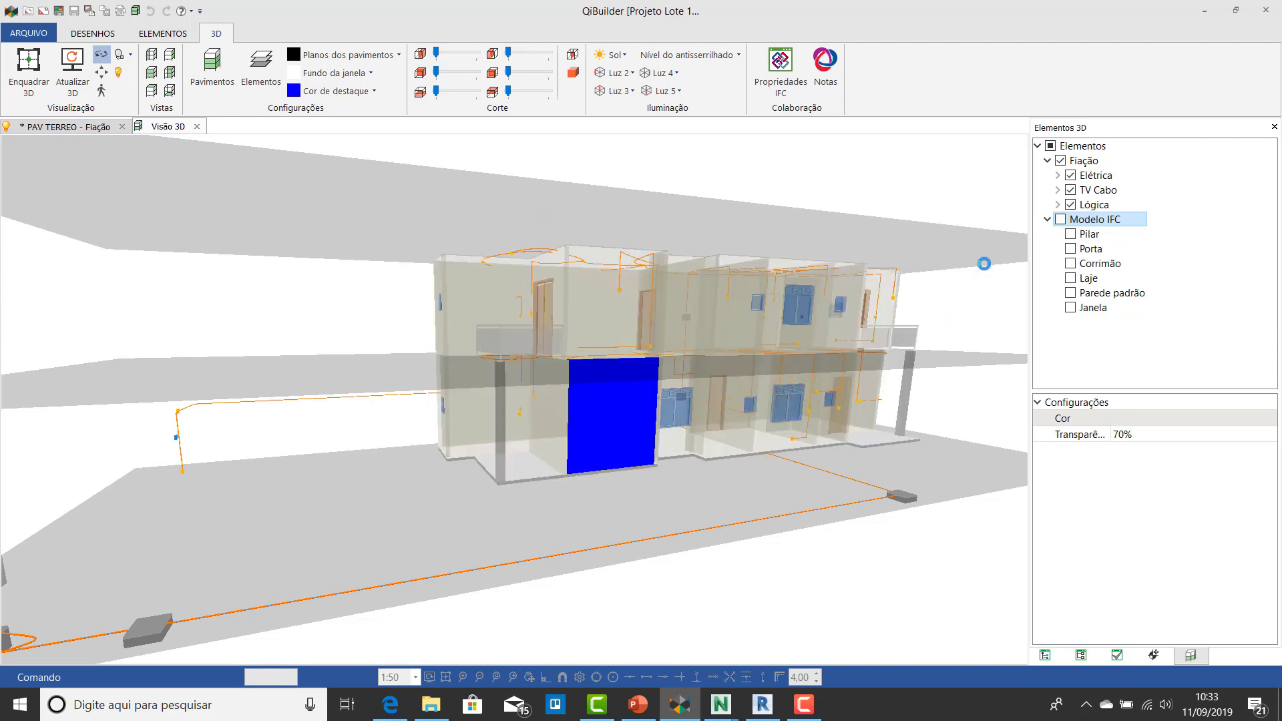
left_click_drag(632, 557, 994, 396)
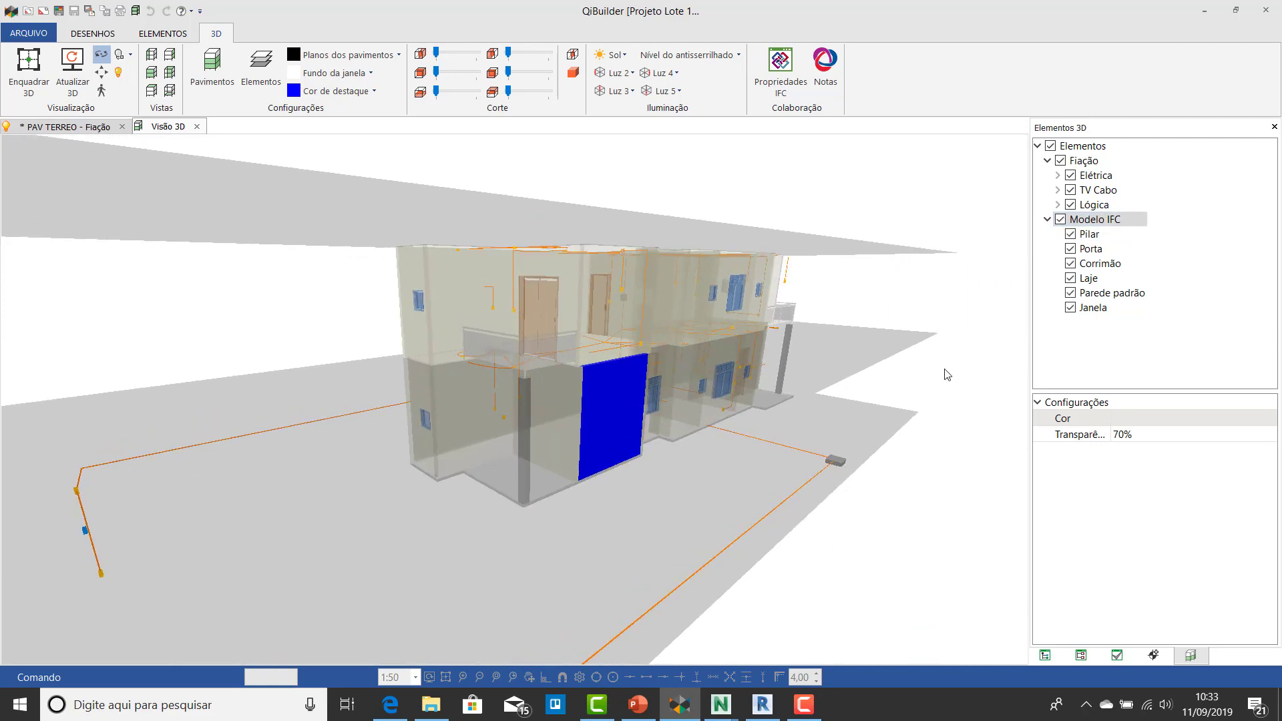
scroll(492, 375, "up", 2)
left_click_drag(202, 302, 257, 354)
scroll(601, 403, "down", 4)
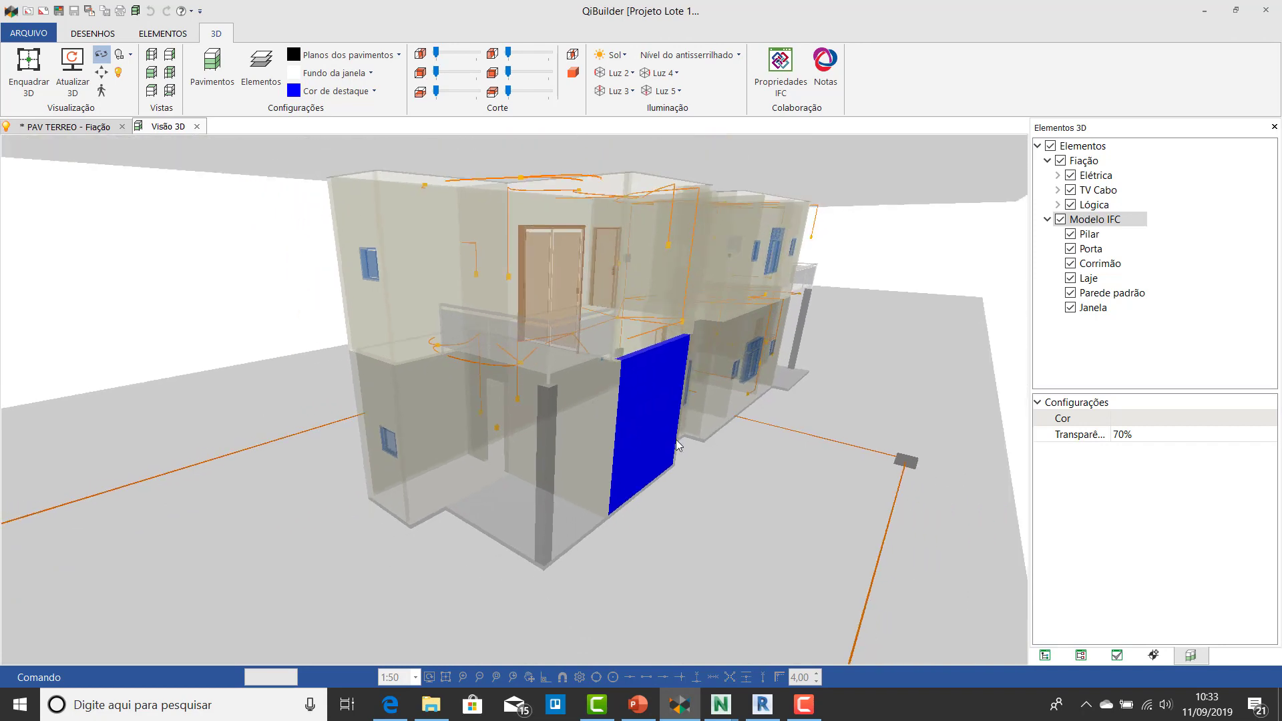
scroll(605, 462, "up", 3)
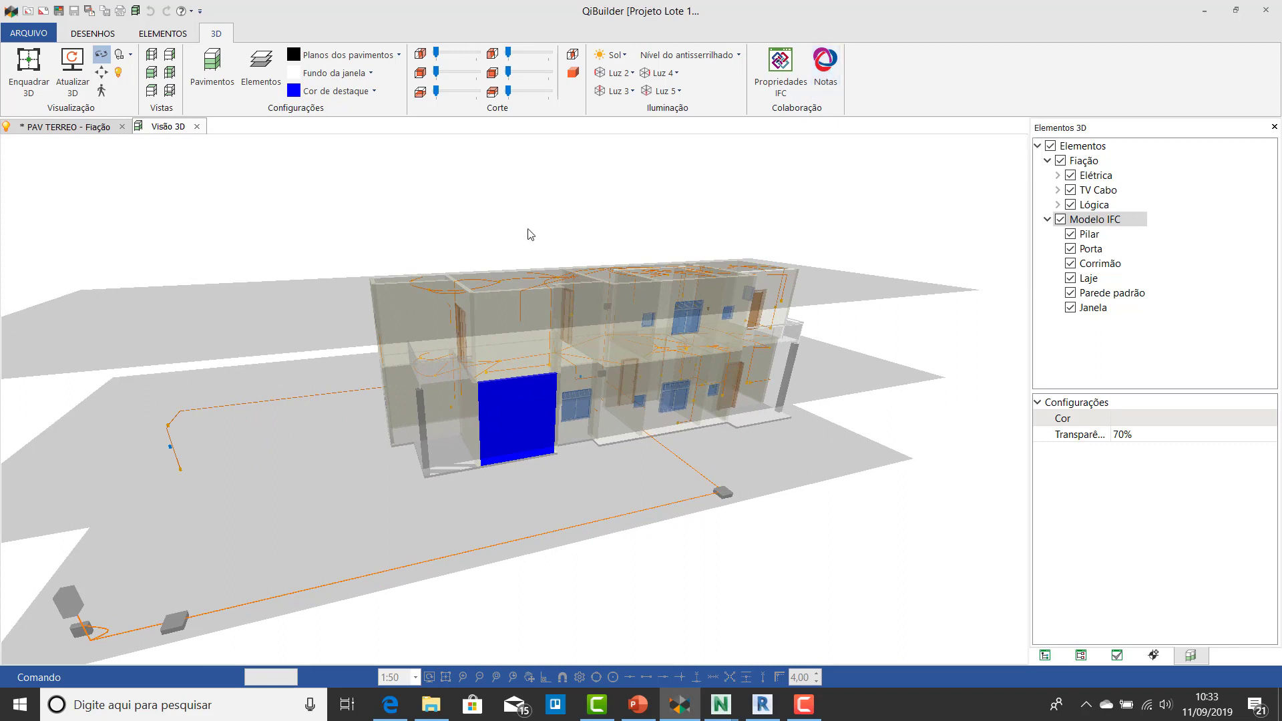
left_click(775, 575)
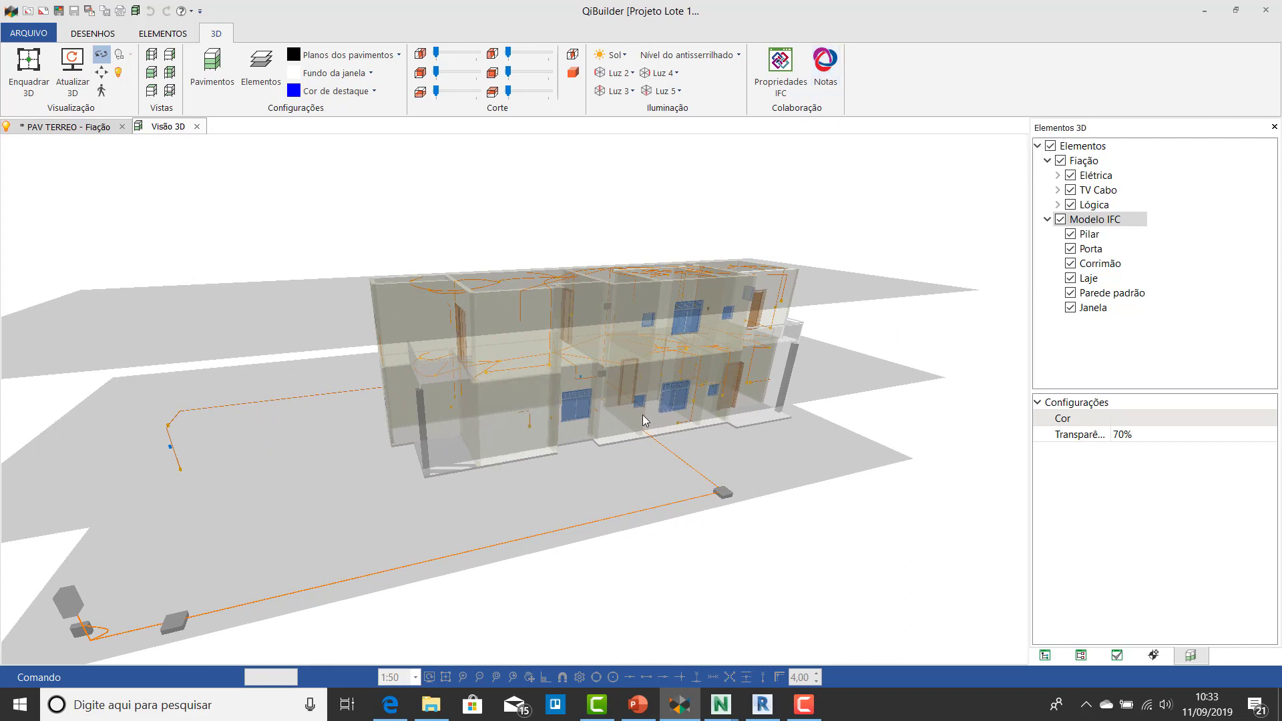
Step: Open Notas and run the collision check with the rule Modelo nativo vs Modelos externos, testing Conduto against Porta and Janela
left_click(827, 69)
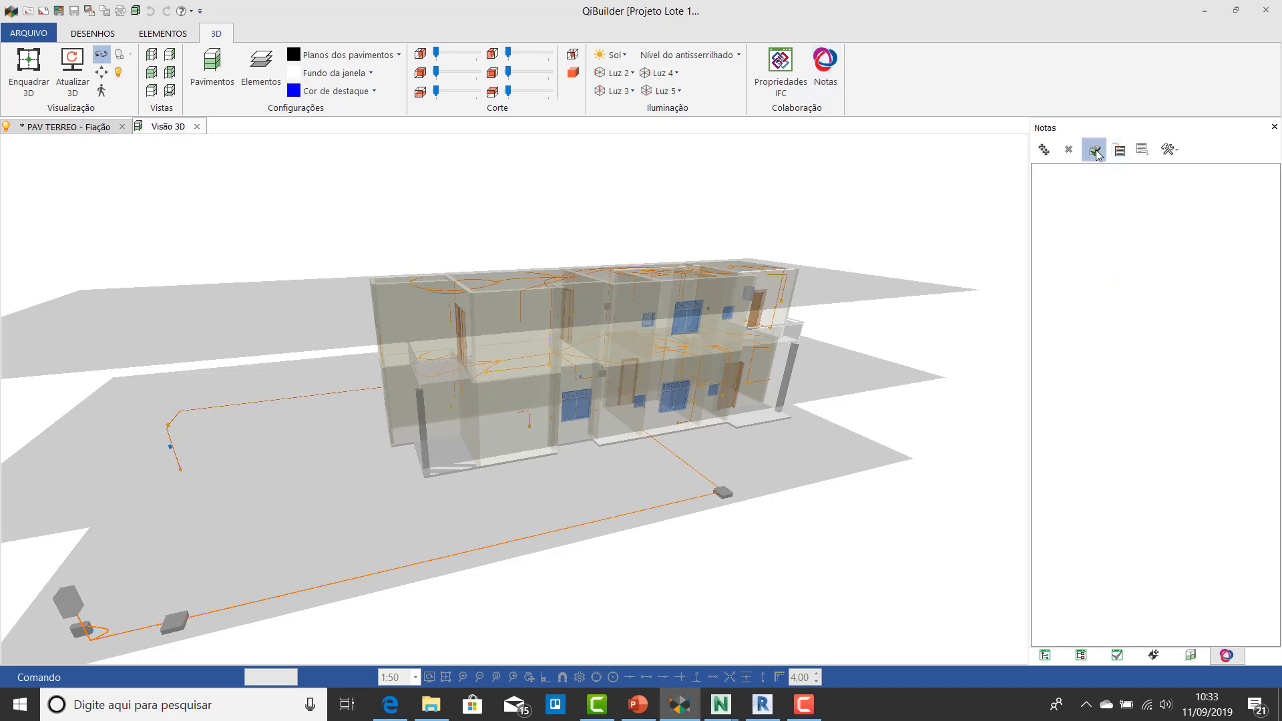
left_click(1095, 151)
left_click(631, 516)
left_click(691, 515)
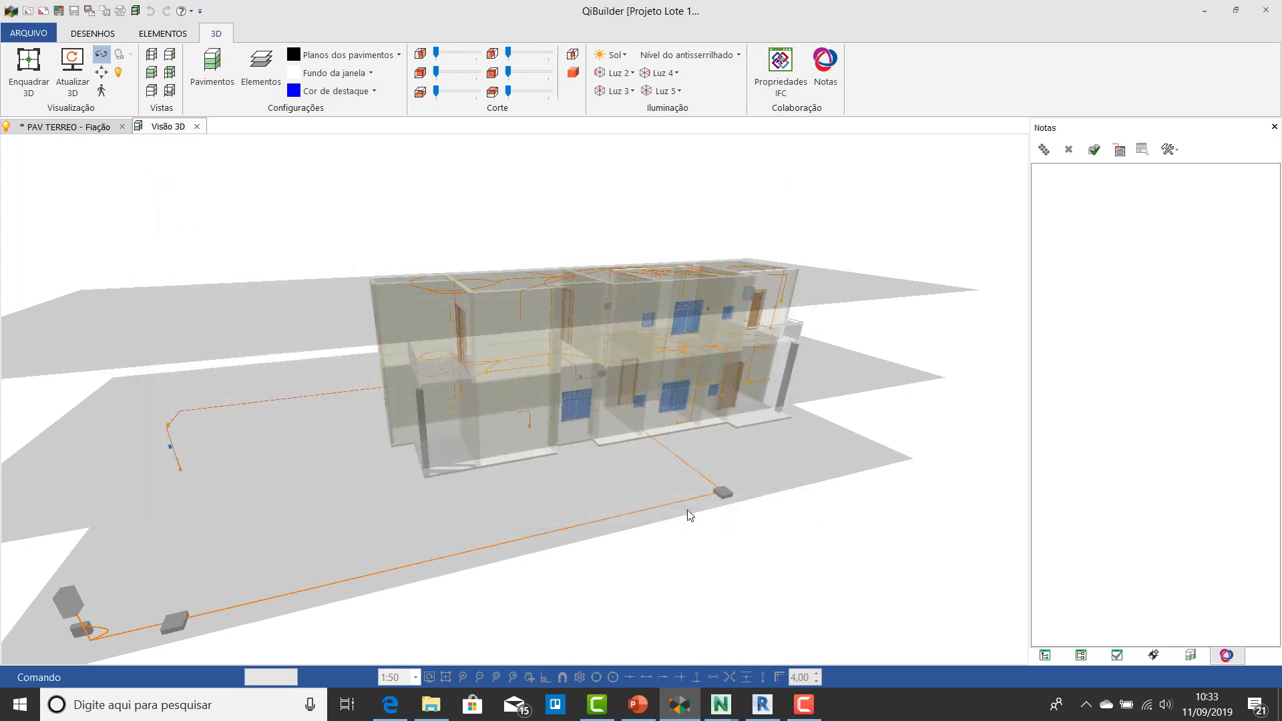
left_click(1094, 150)
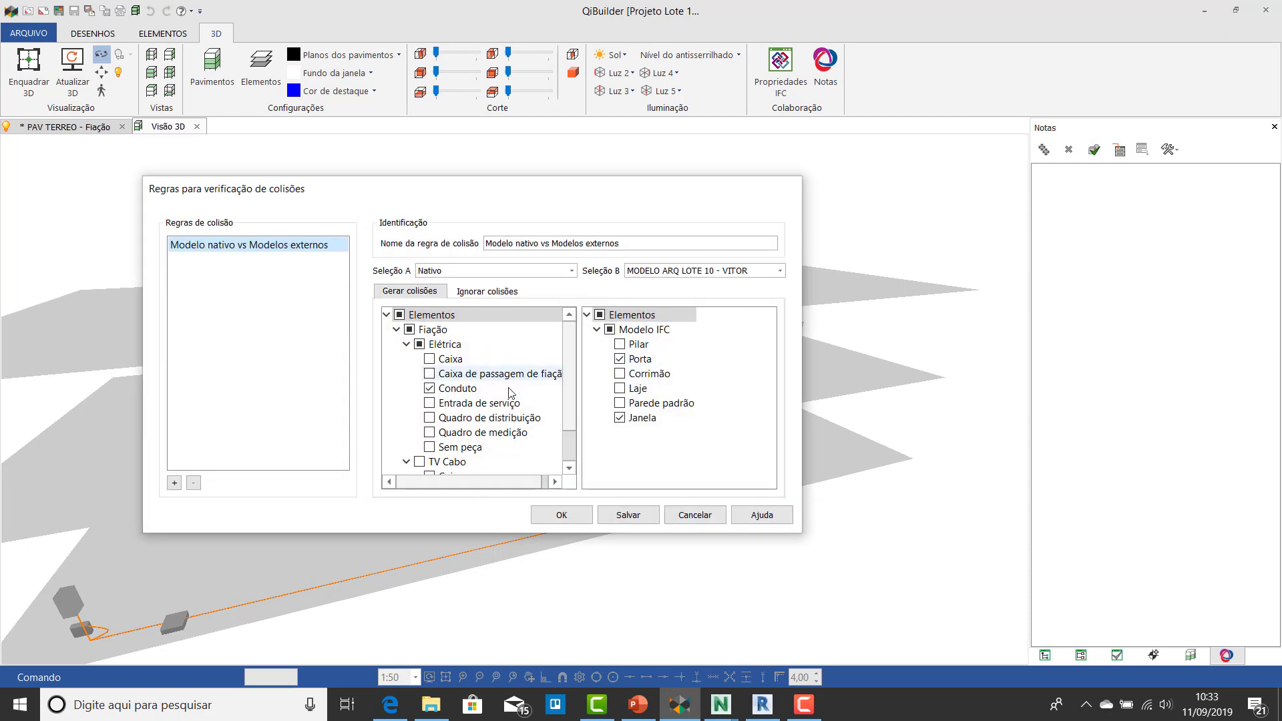
scroll(442, 434, "down", 1)
scroll(441, 427, "up", 1)
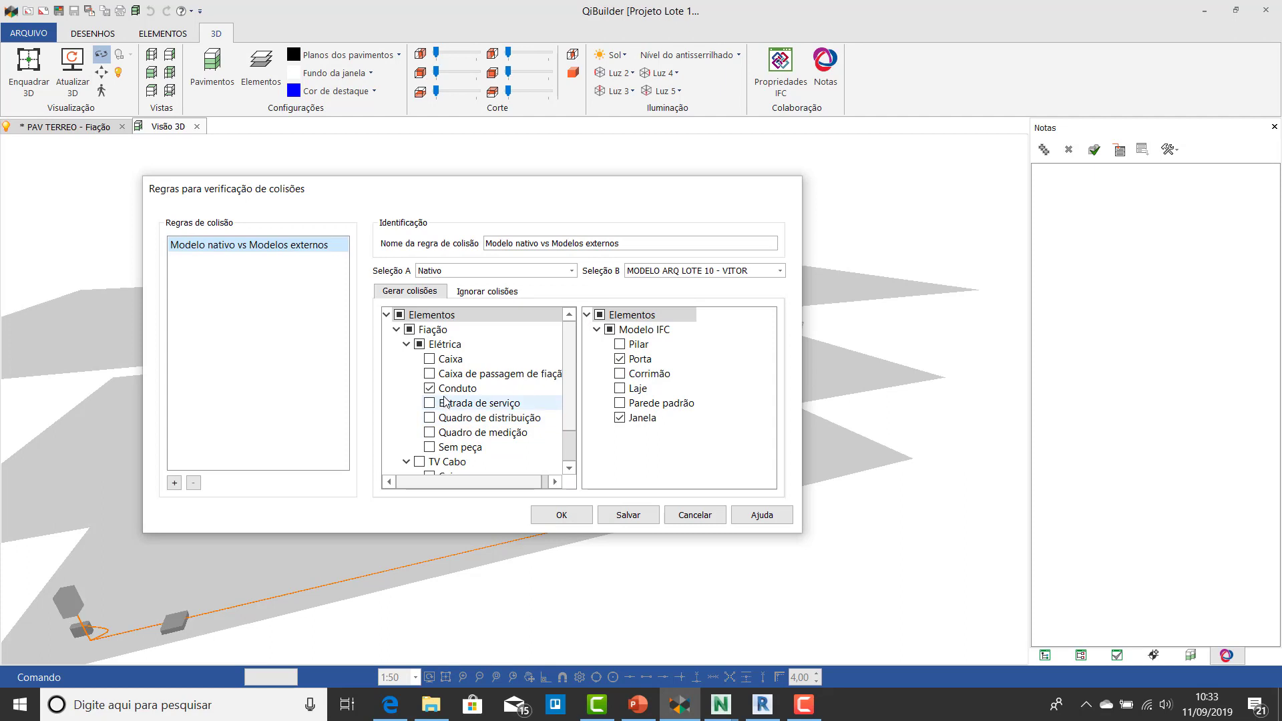
left_click(639, 358)
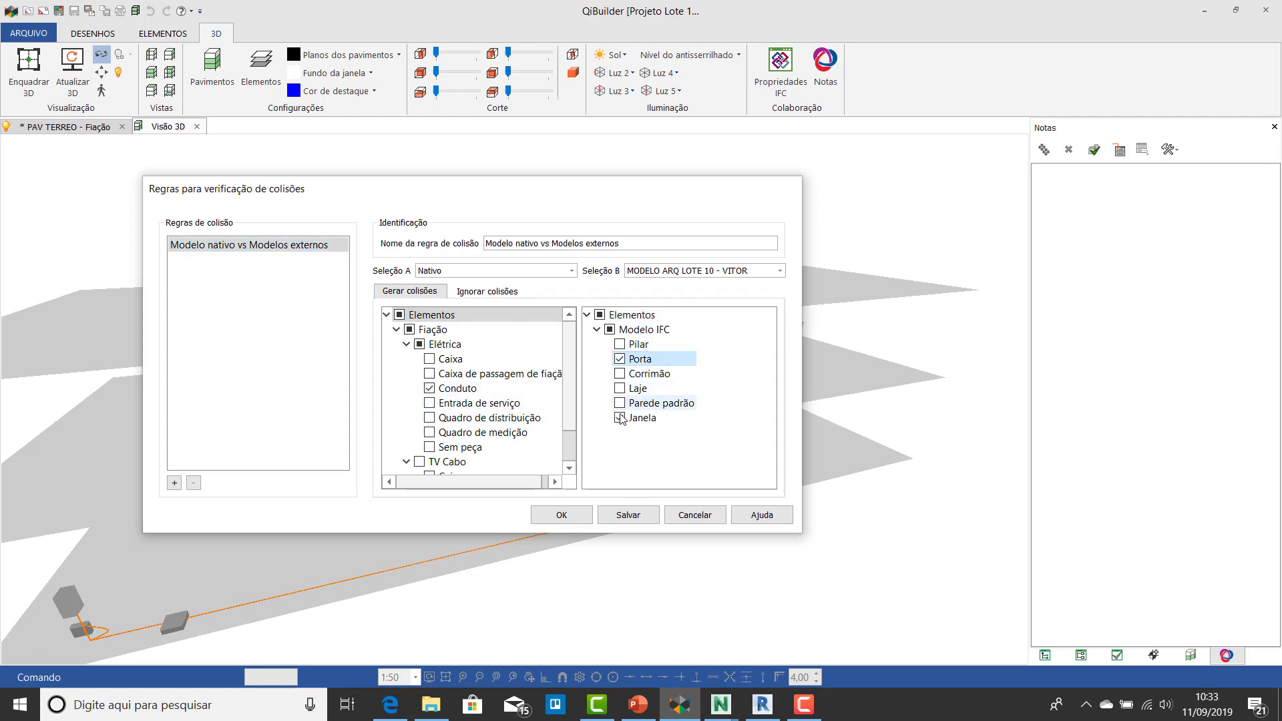
left_click(561, 519)
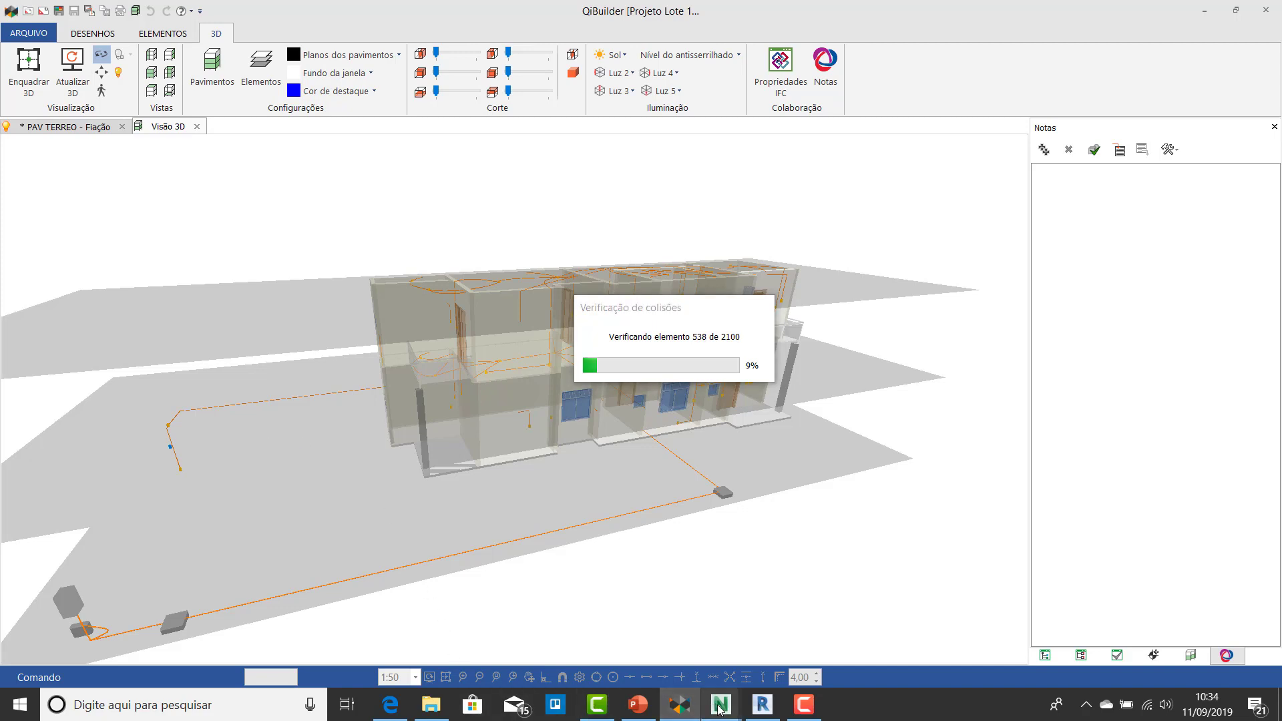
Step: Switch to Navisworks Manage and open the architectural Navisworks Cache file Castelão - Instalações - Arq
mouse_move(720, 708)
left_click(698, 658)
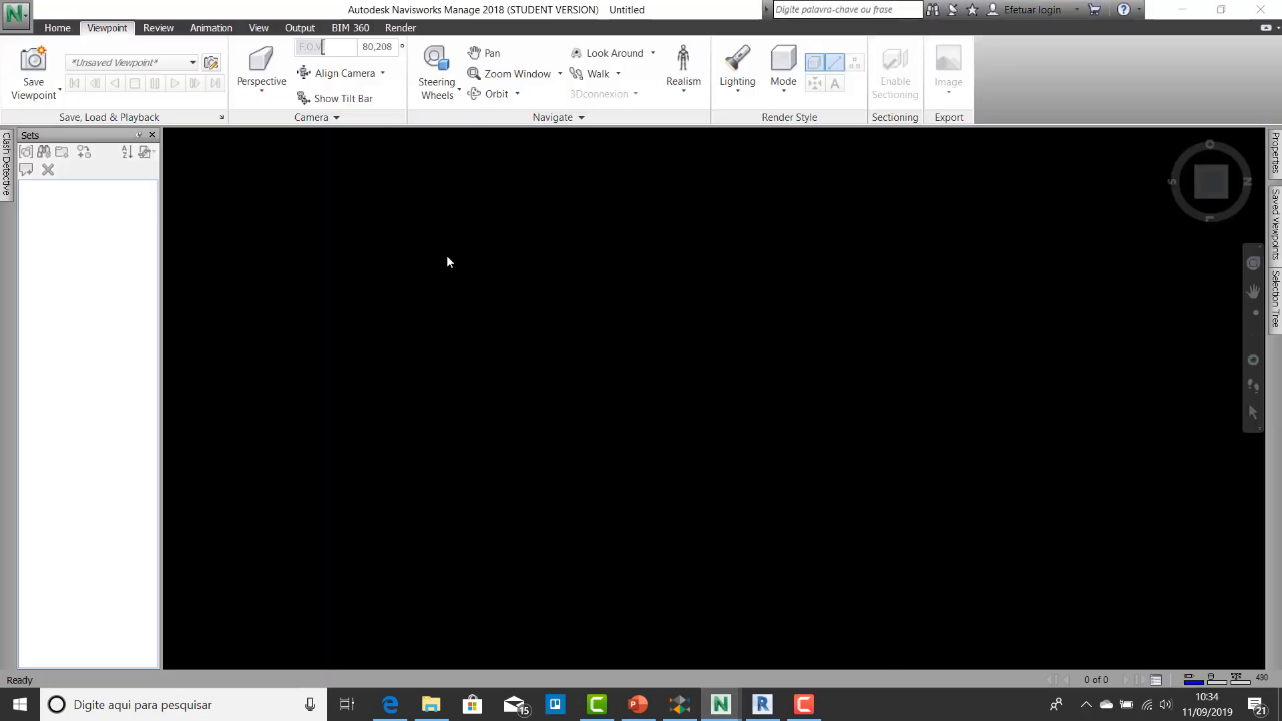
left_click(57, 27)
left_click(19, 26)
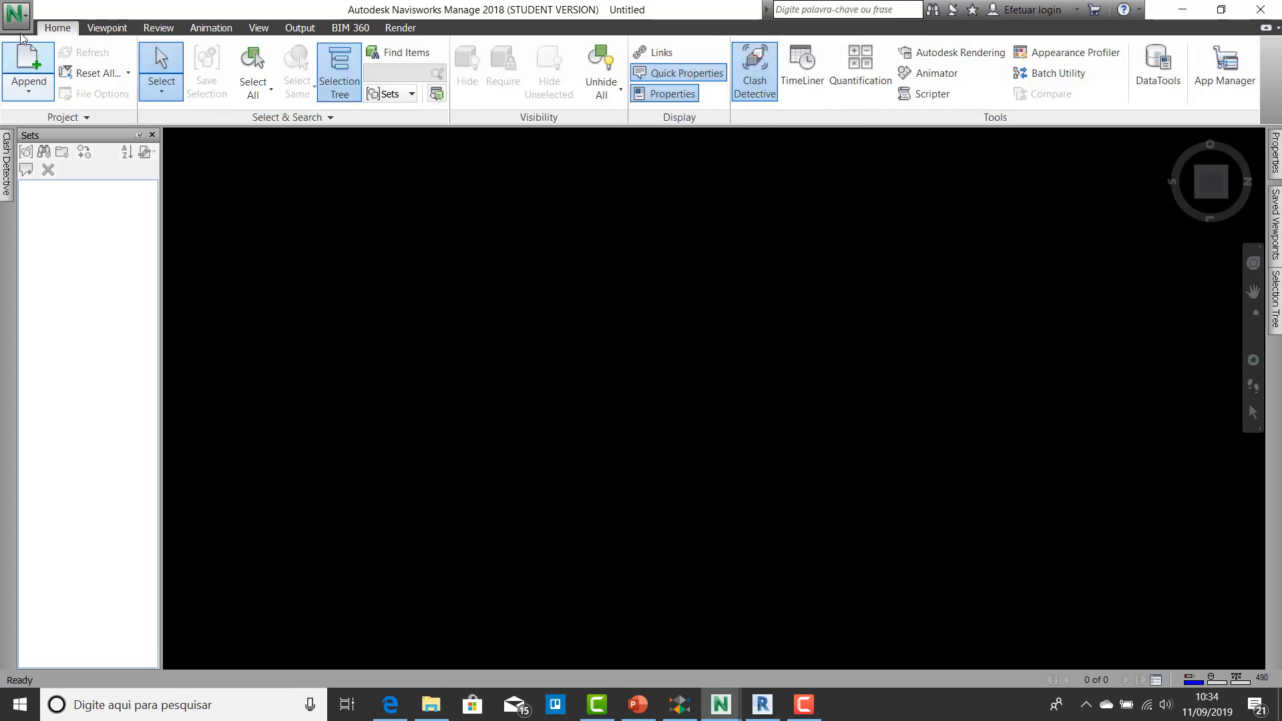
left_click(369, 185)
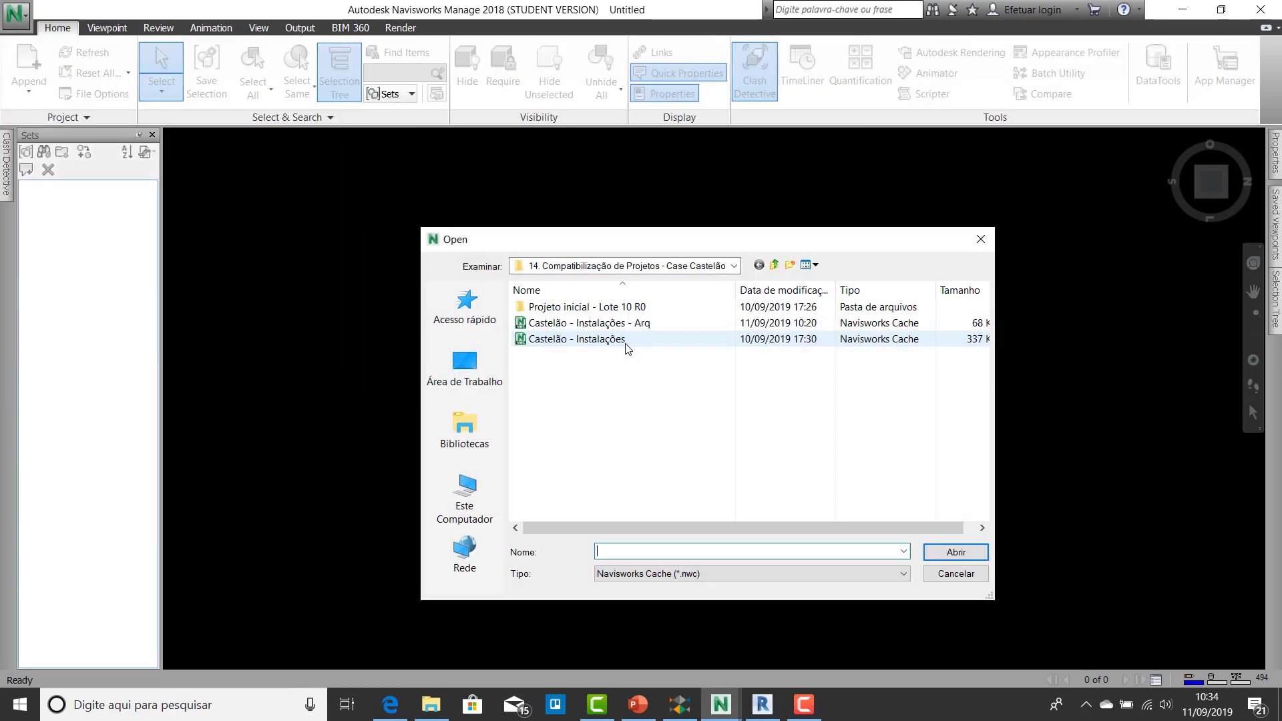
left_click(579, 323)
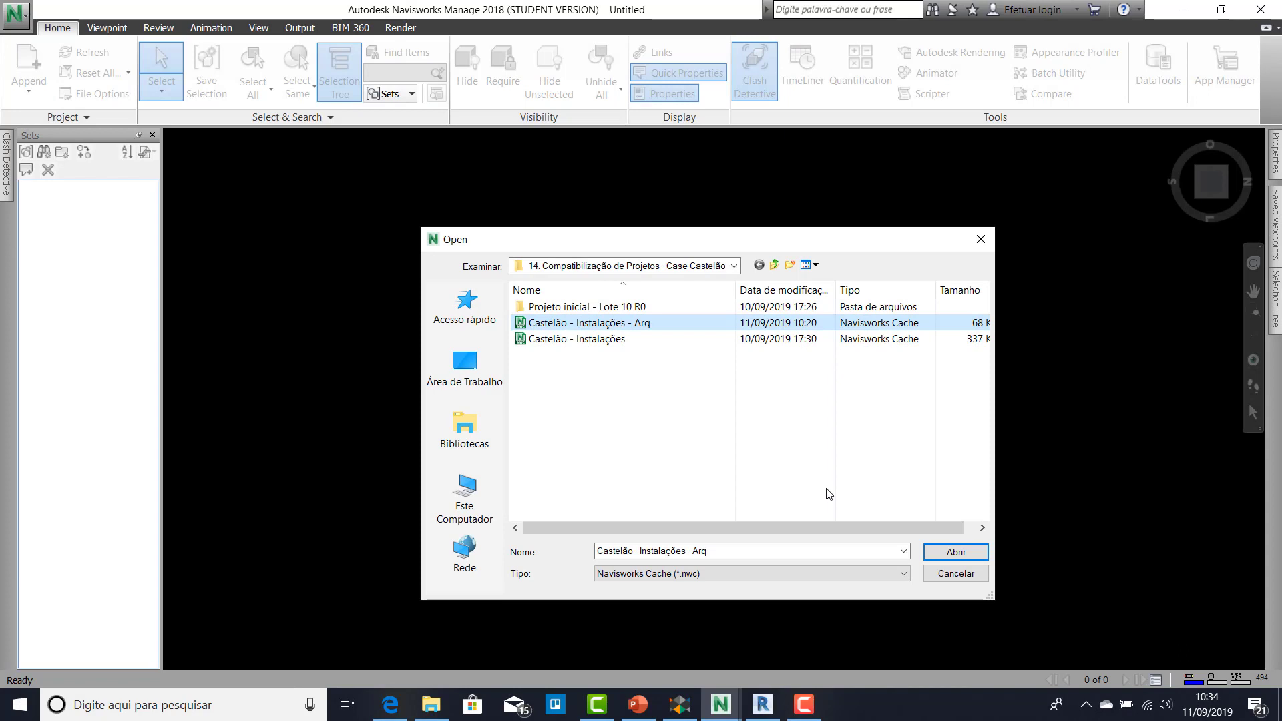
left_click(962, 554)
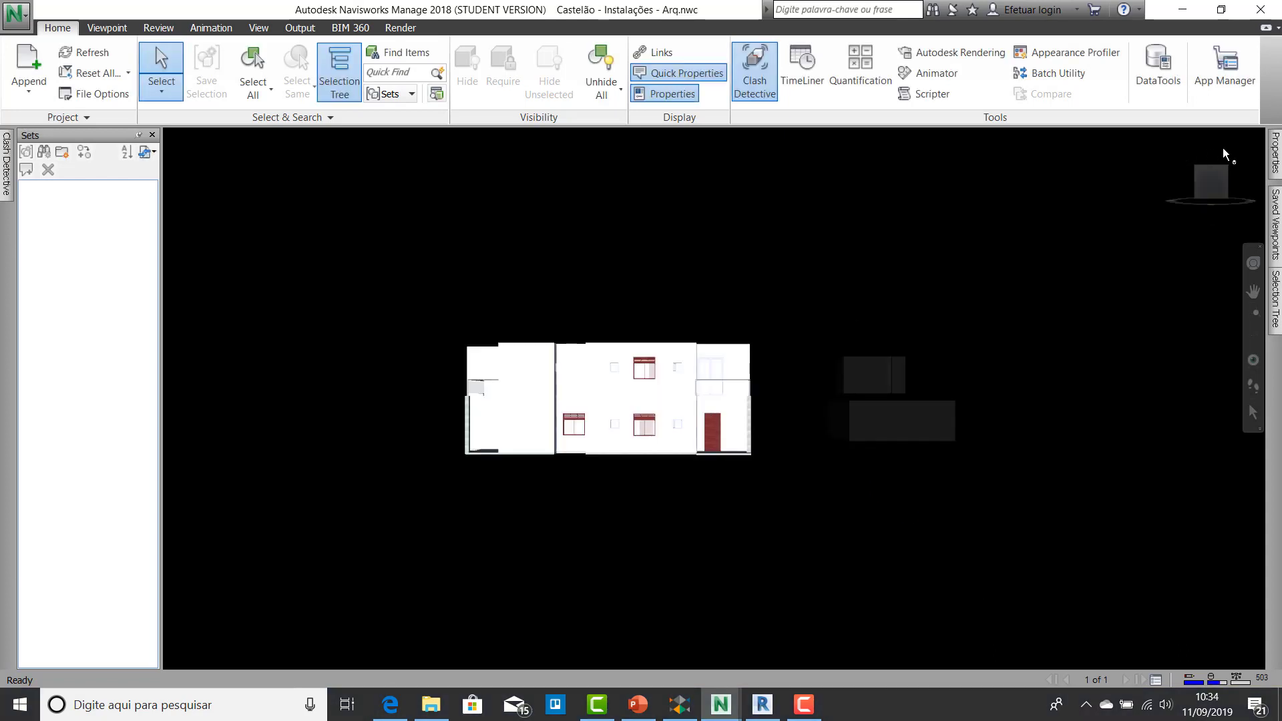
mouse_move(1193, 177)
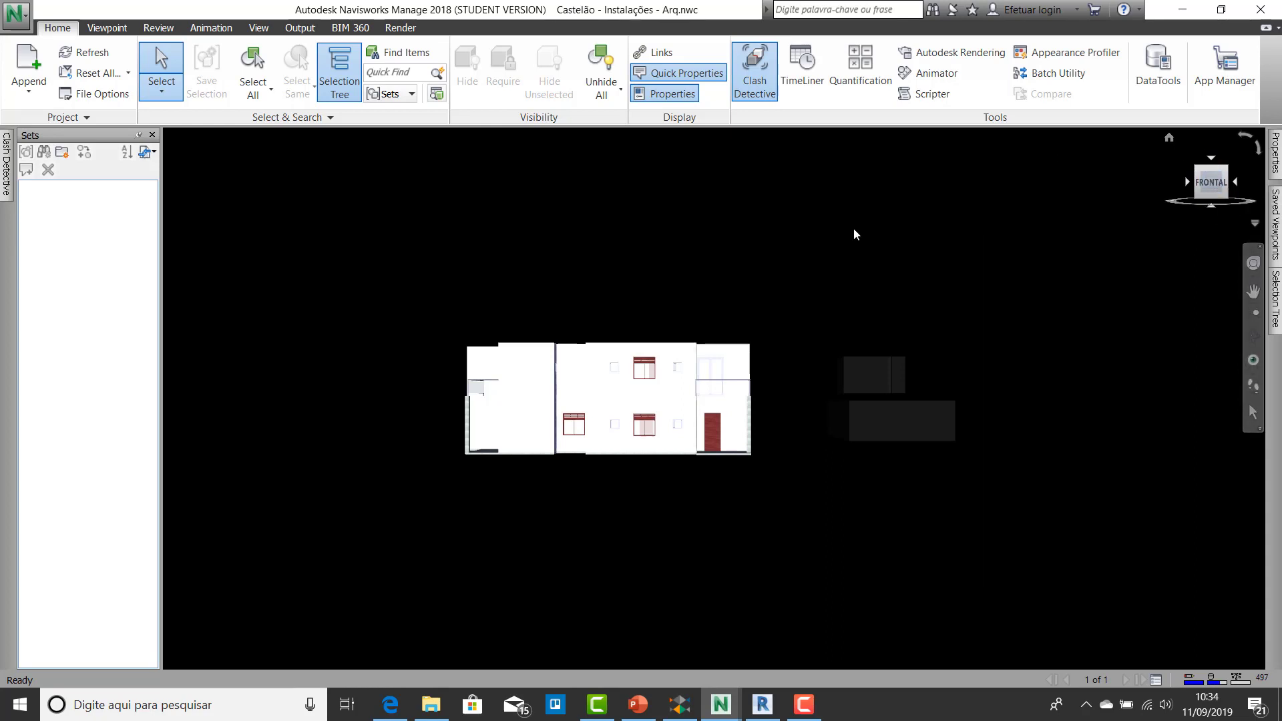
left_click(1197, 170)
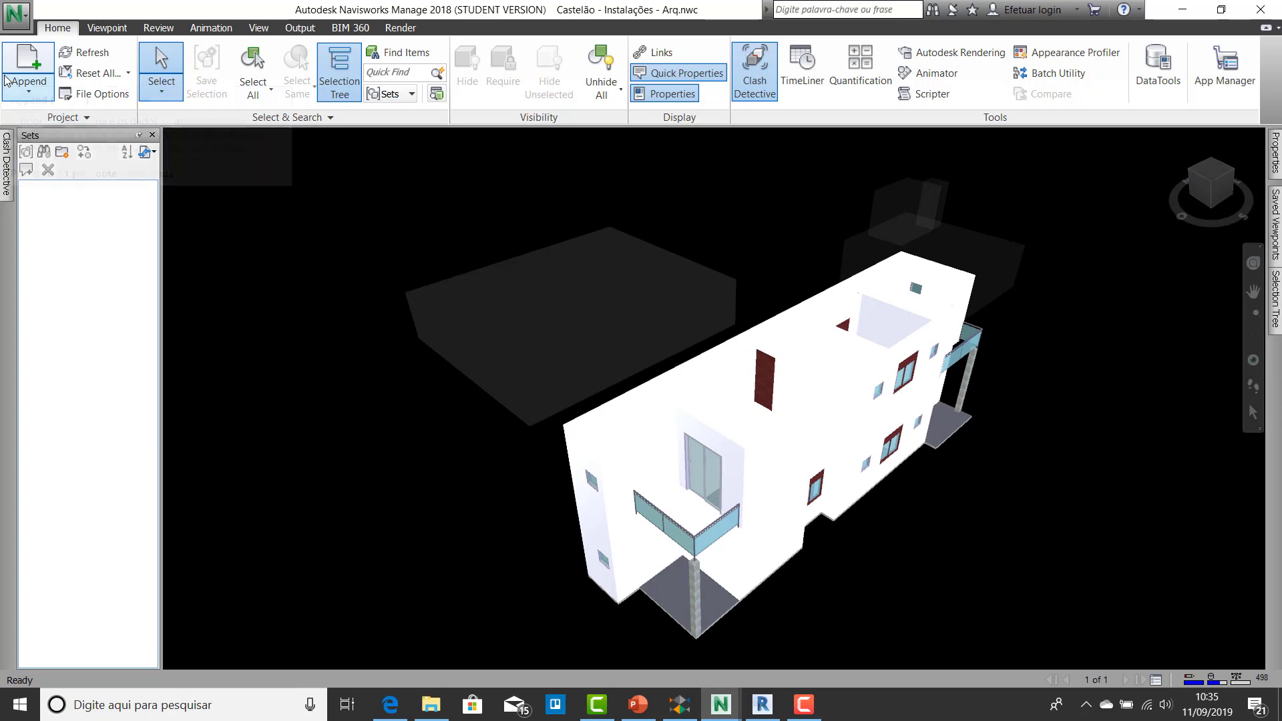
Step: Append the IFC file Castelão - Instalações to the open architectural model
left_click(28, 59)
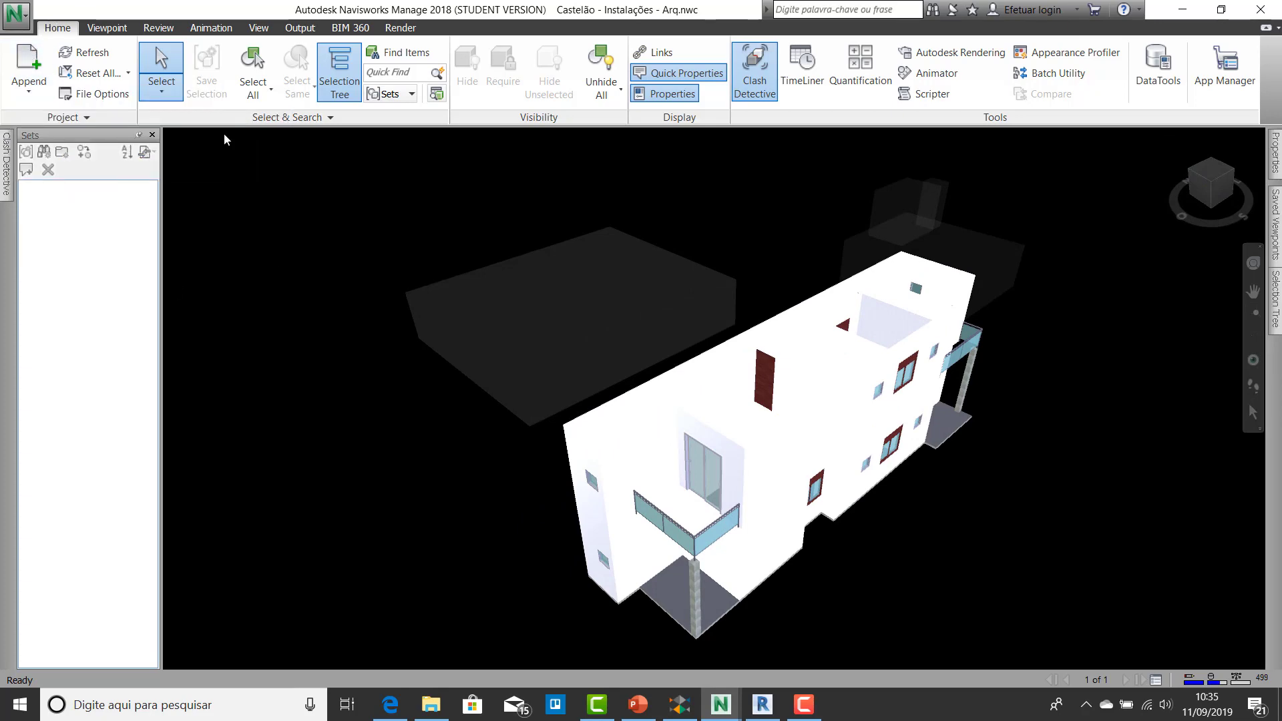
left_click(681, 576)
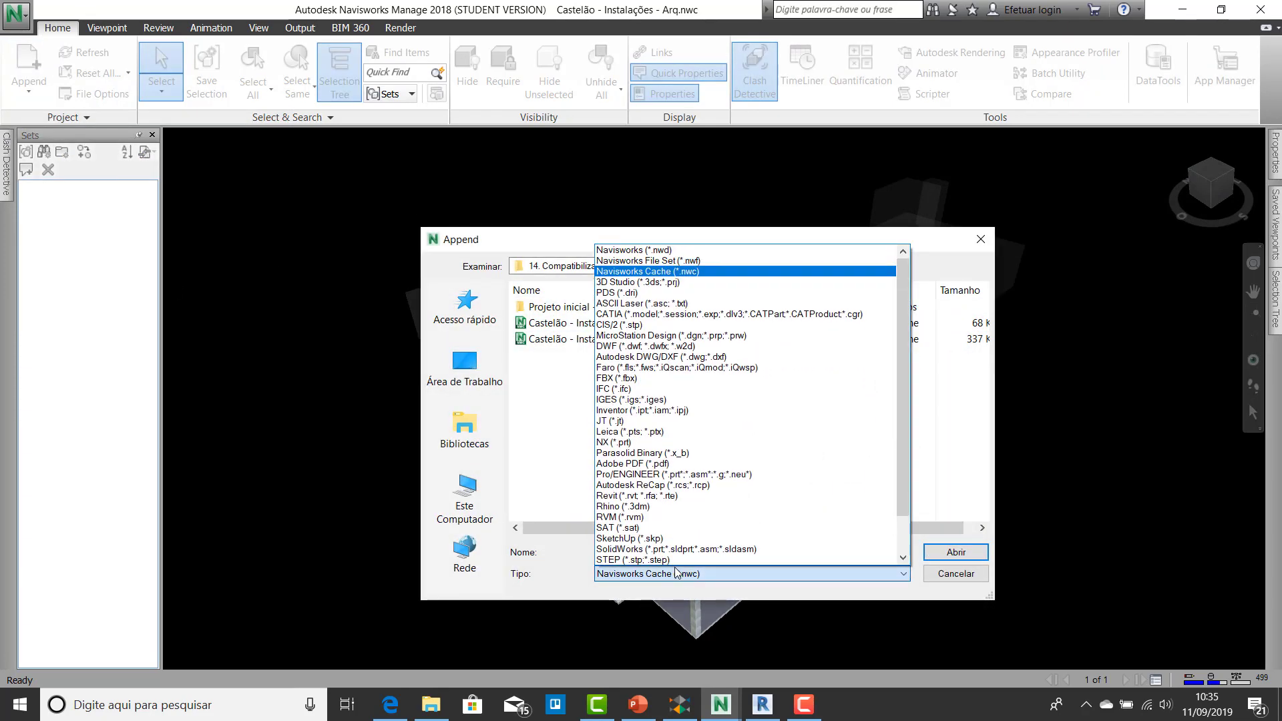
left_click(624, 389)
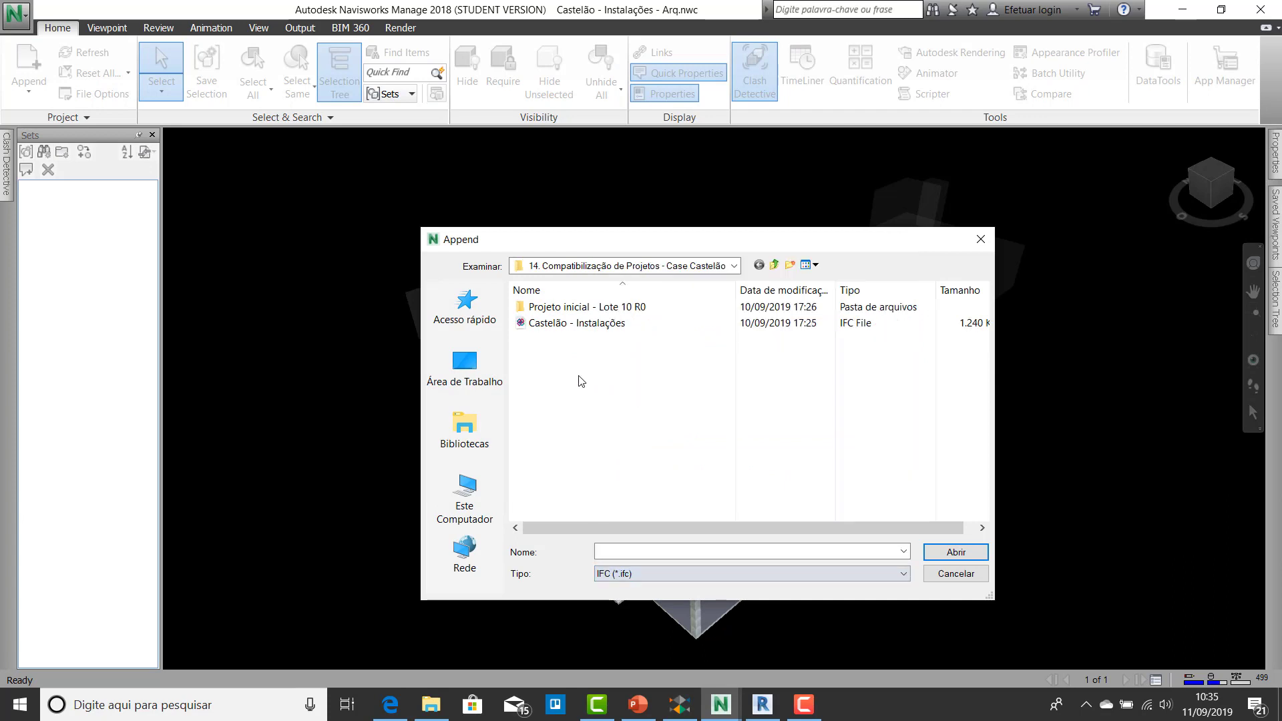
left_click(561, 323)
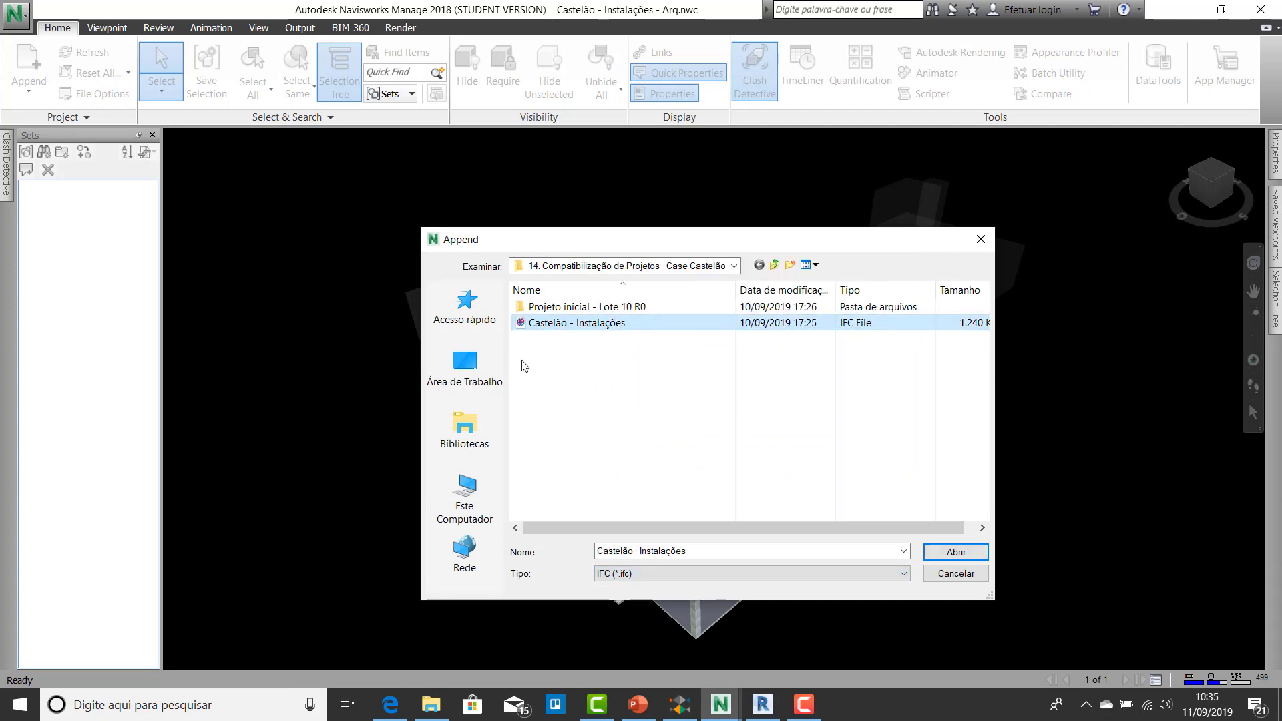
left_click(954, 558)
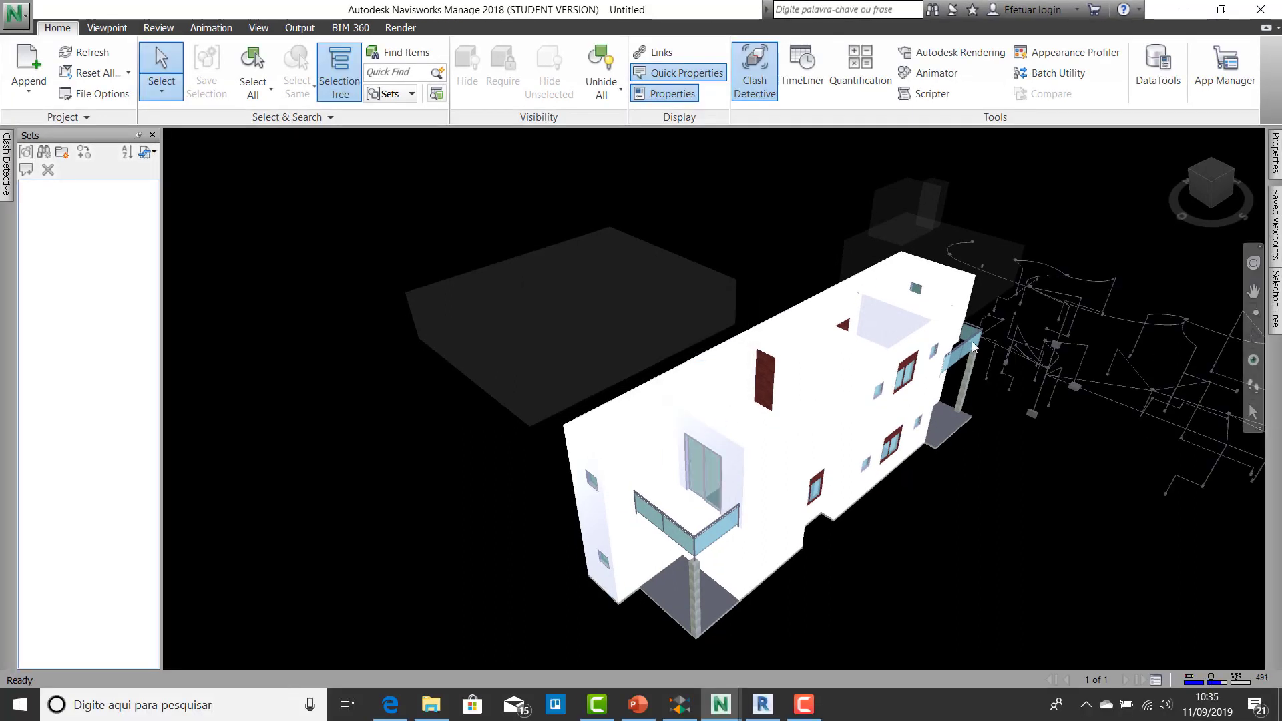
Step: Set the rotation of Castelão - Instalações.ifc to 0° in its Units and Transform settings
mouse_move(1275, 321)
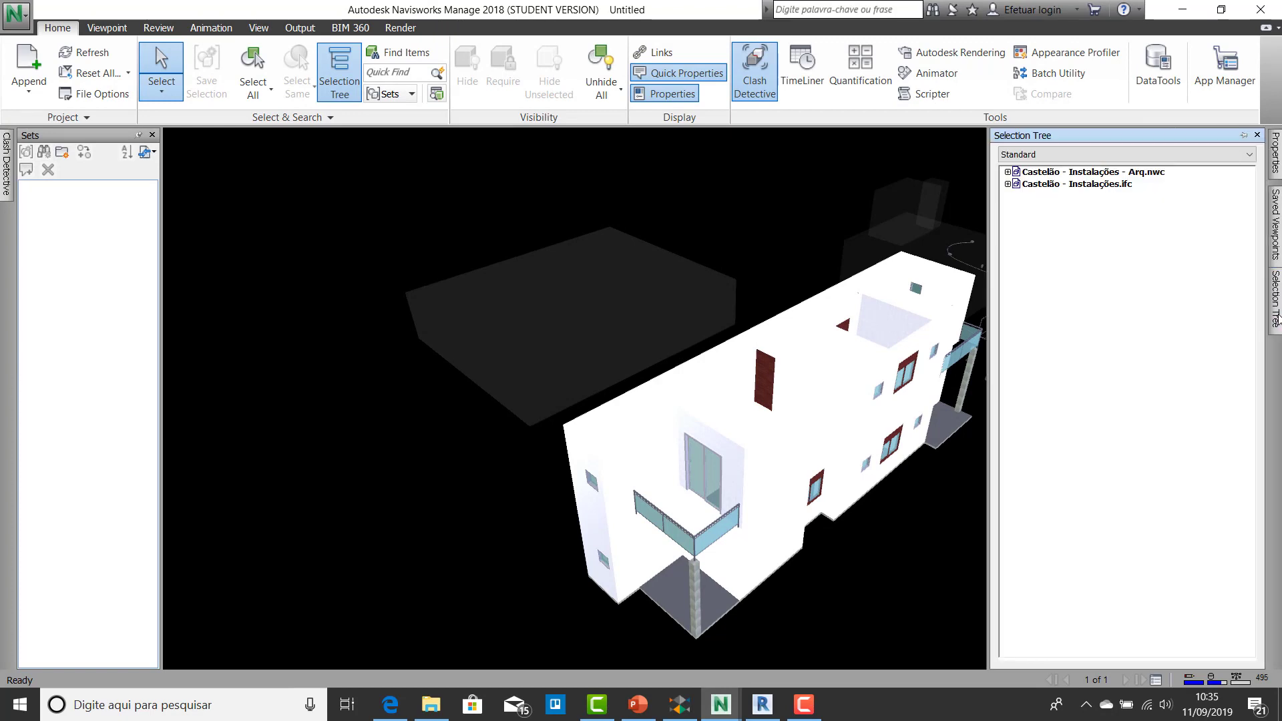
left_click(1062, 185)
right_click(1061, 185)
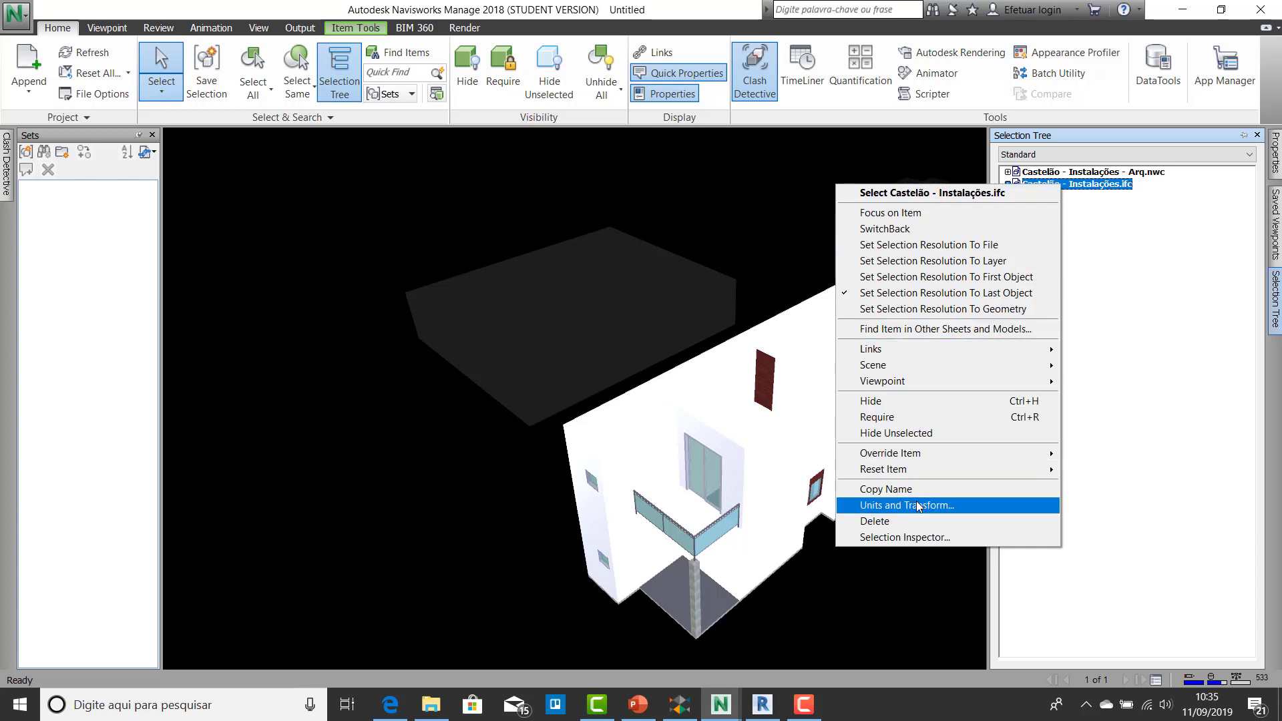
left_click(966, 505)
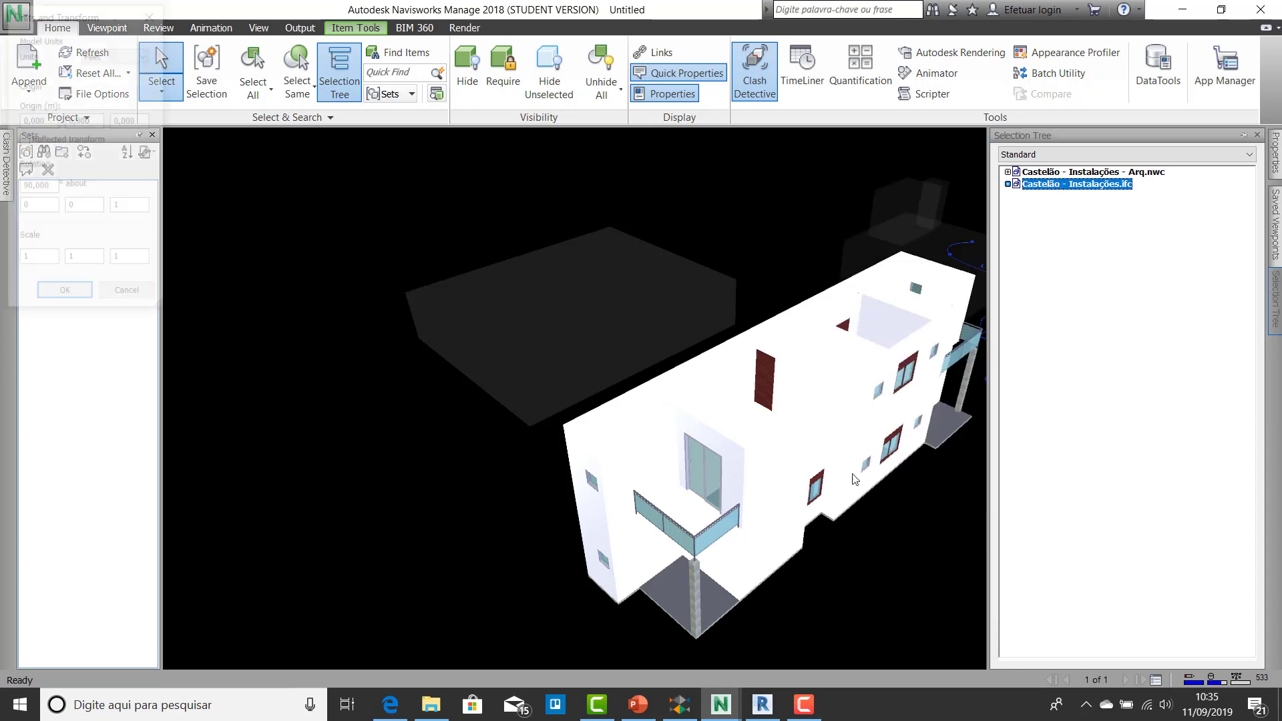
left_click(24, 186)
type("9")
left_click_drag(45, 187, 3, 178)
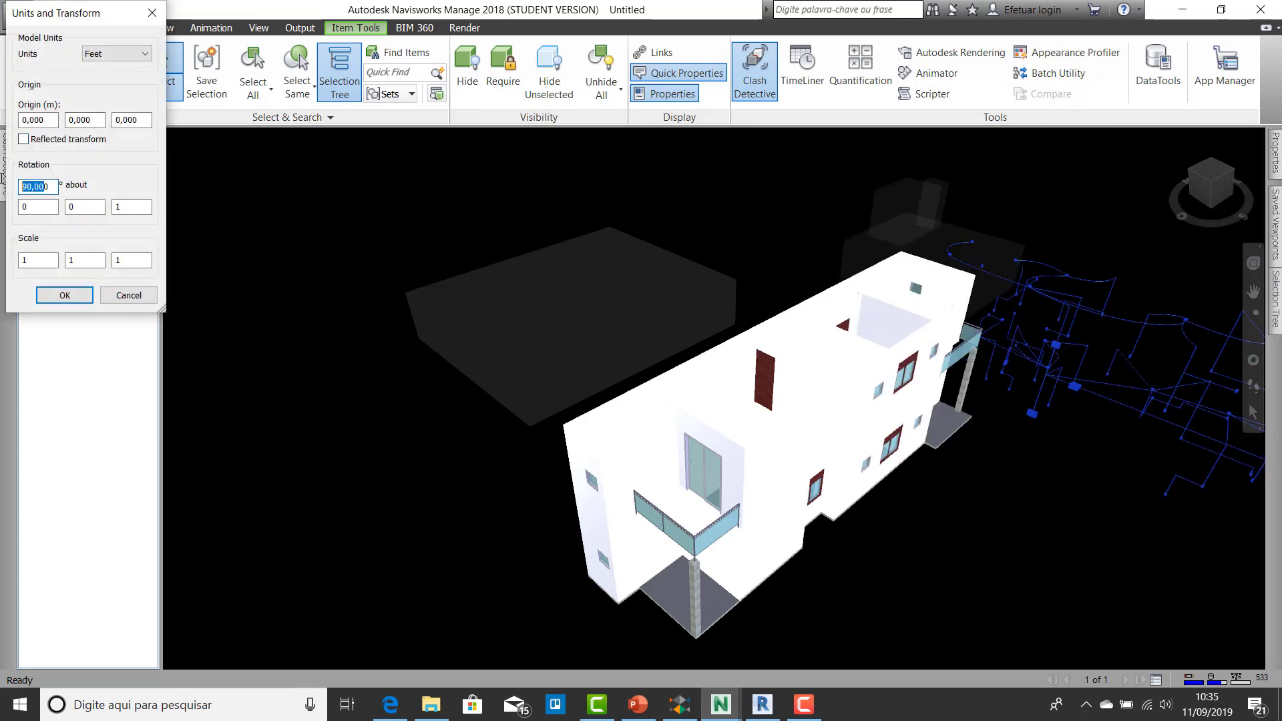
type("00")
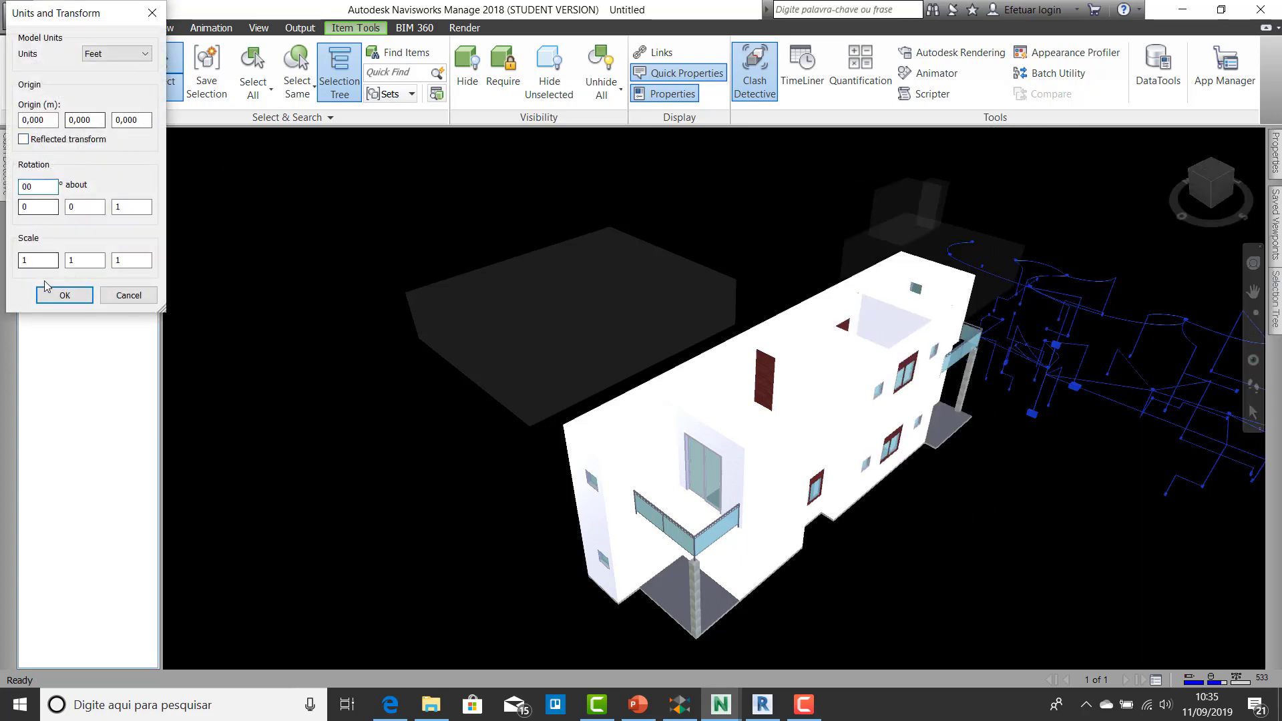
left_click(62, 295)
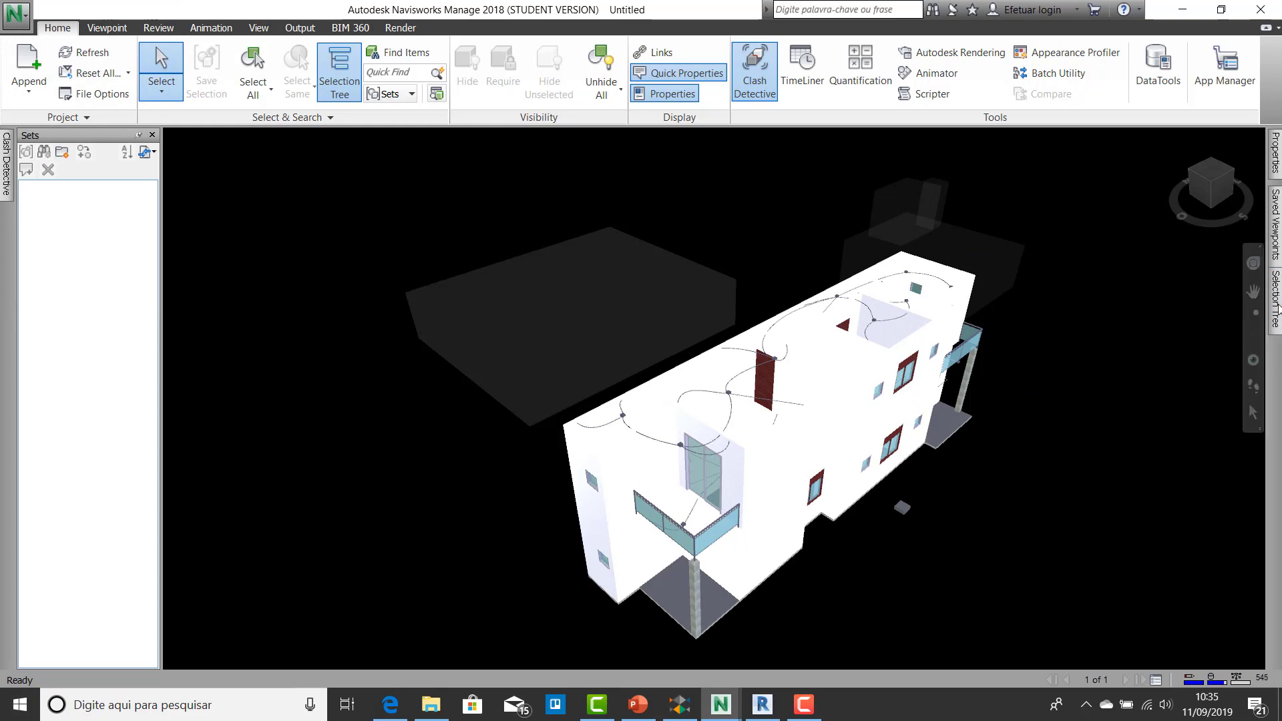
Step: Change the model units of Castelão - Instalações.ifc to Meters
mouse_move(1275, 300)
right_click(1032, 192)
left_click(1124, 506)
left_click(113, 55)
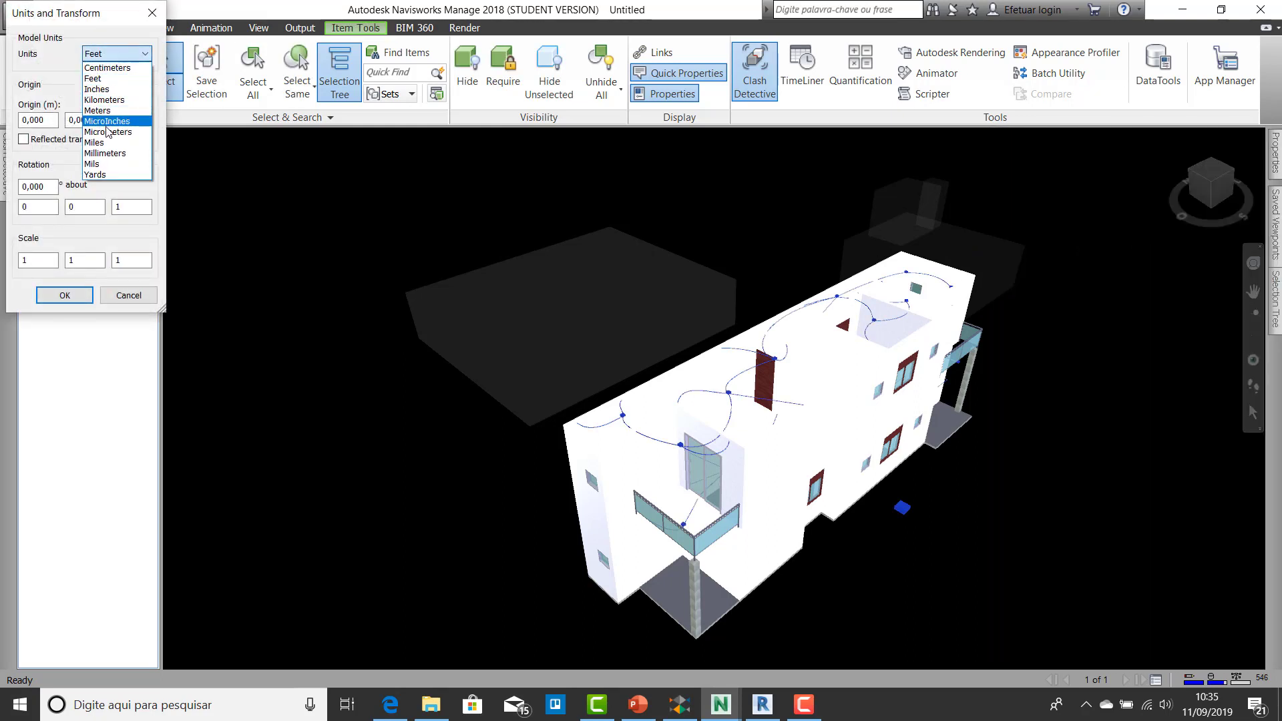
left_click(100, 124)
left_click(66, 296)
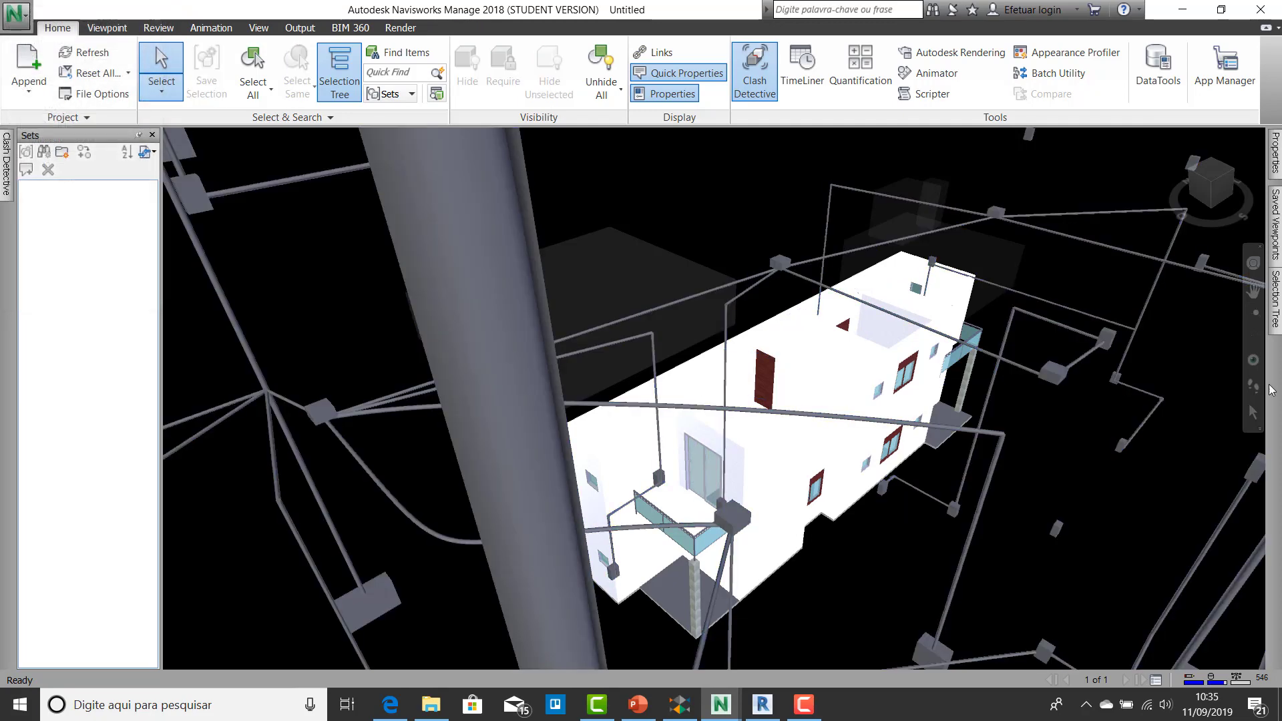
Step: Change the model units of Castelão - Instalações - Arq.nwc to Meters so its scale matches the installations model
mouse_move(1276, 300)
left_click(1109, 171)
right_click(1106, 173)
left_click(843, 400)
left_click(116, 54)
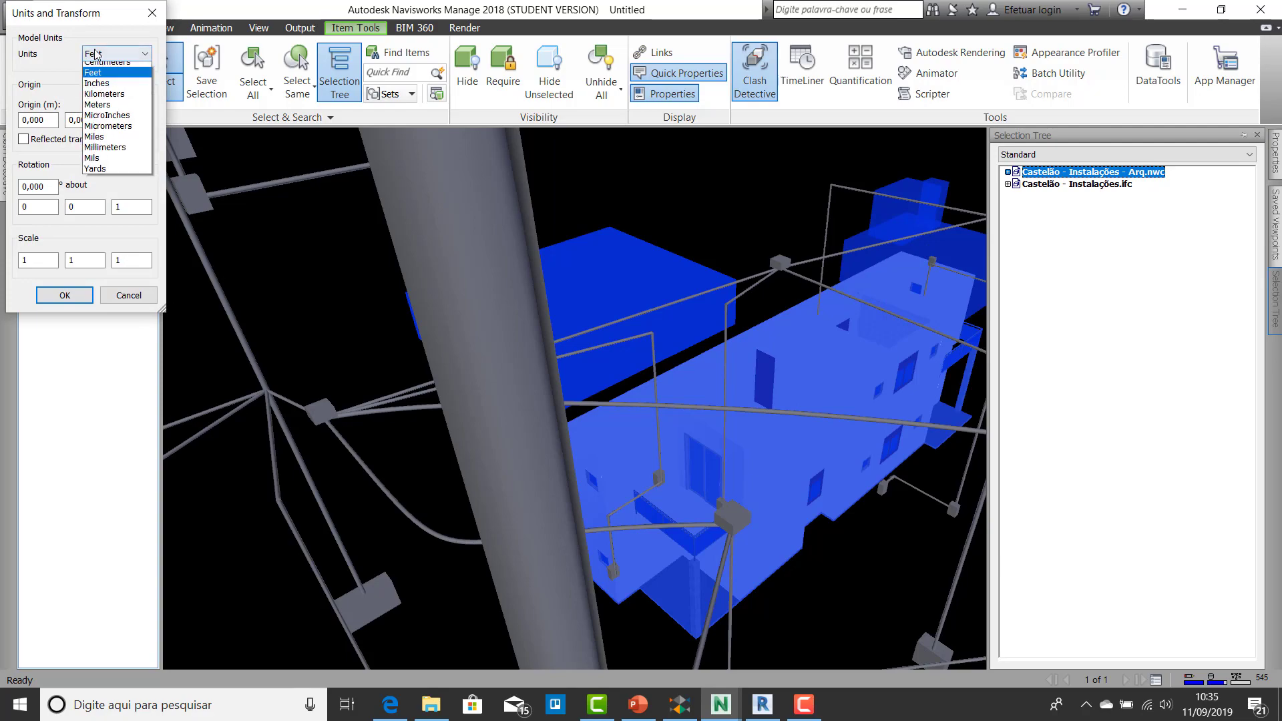
left_click(111, 111)
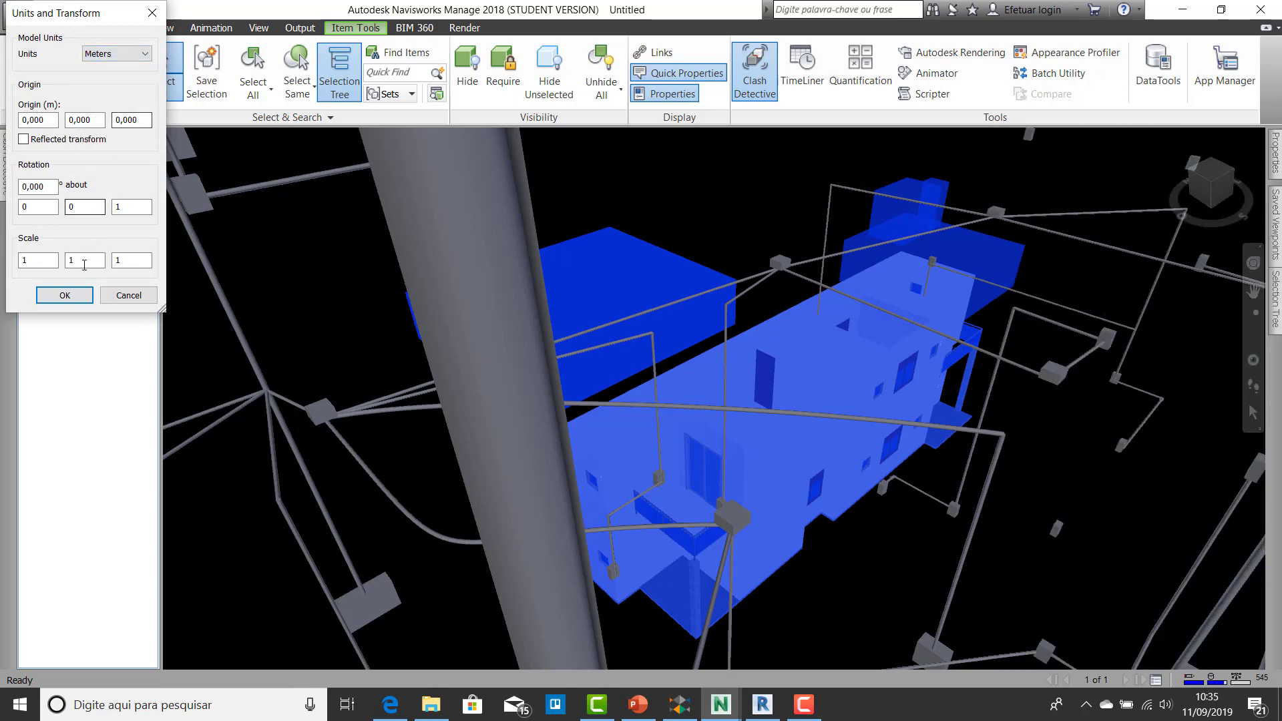
left_click(65, 295)
scroll(728, 321, "down", 15)
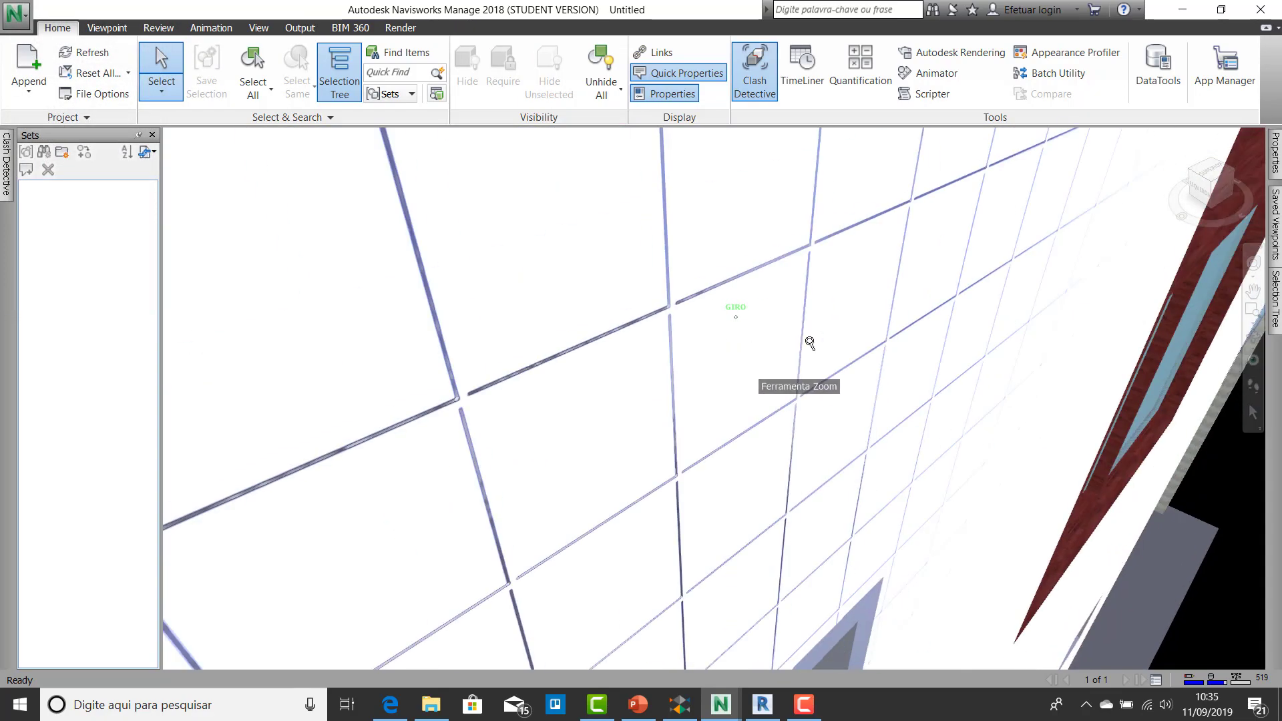
scroll(802, 366, "down", 15)
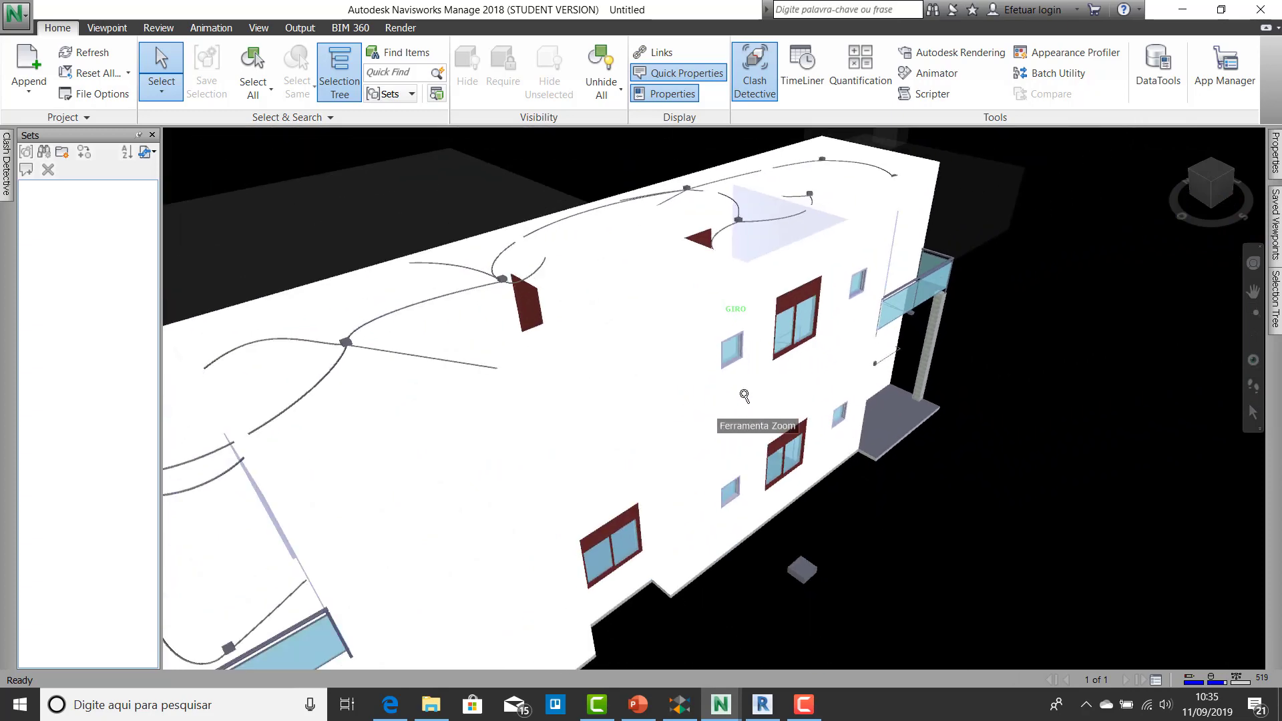
Step: Try to make the Castelão - Instalações - Arq.nwc model see-through with a transparency of 83%, and clear the selection
left_click(1275, 299)
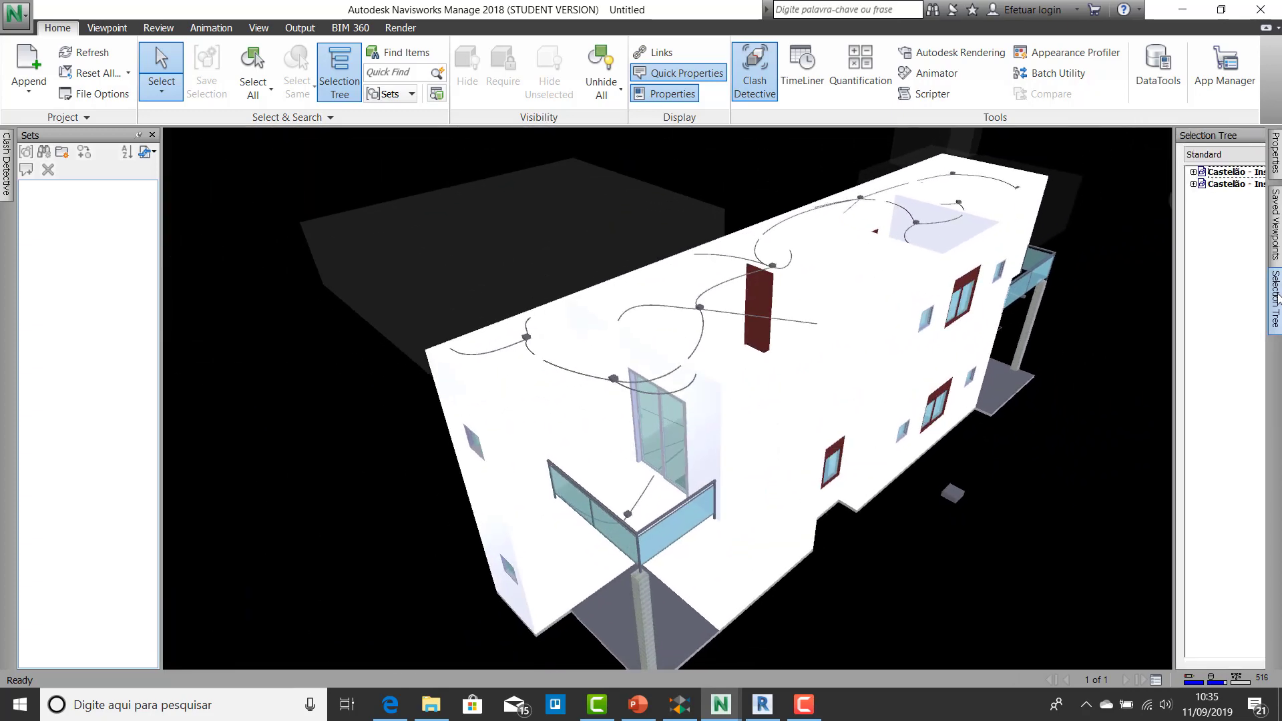
left_click(1096, 173)
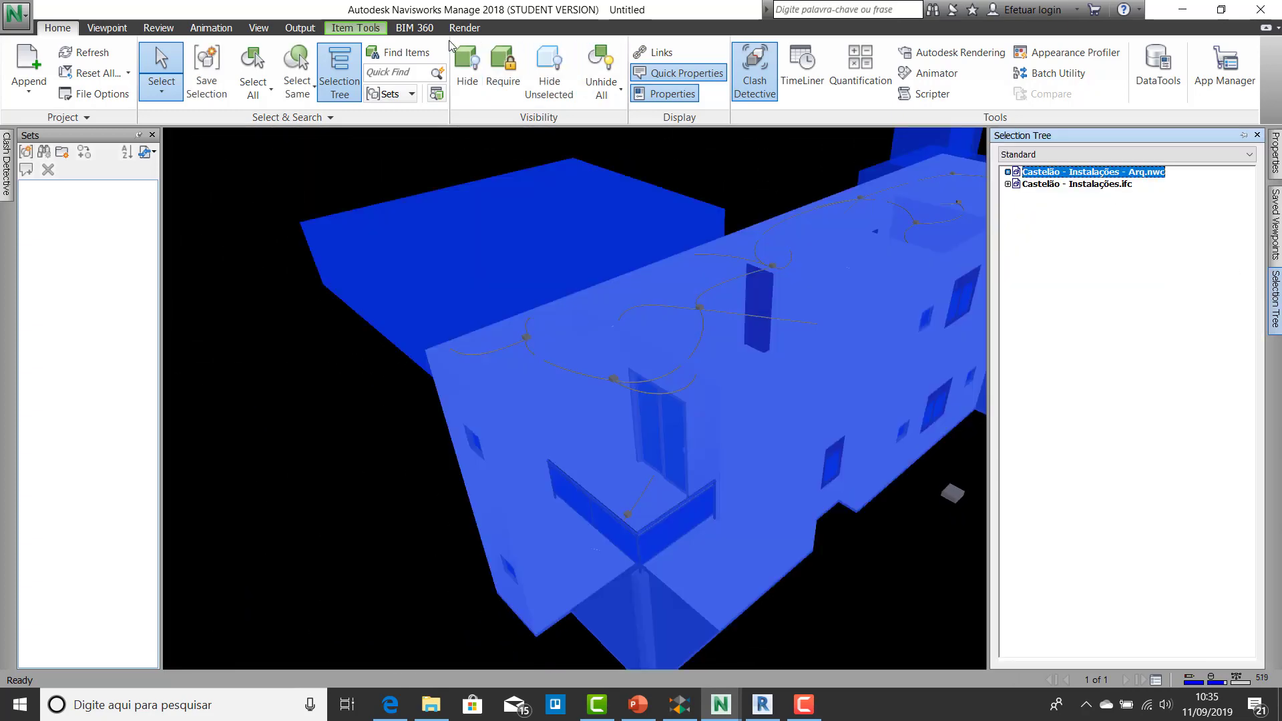
left_click(359, 29)
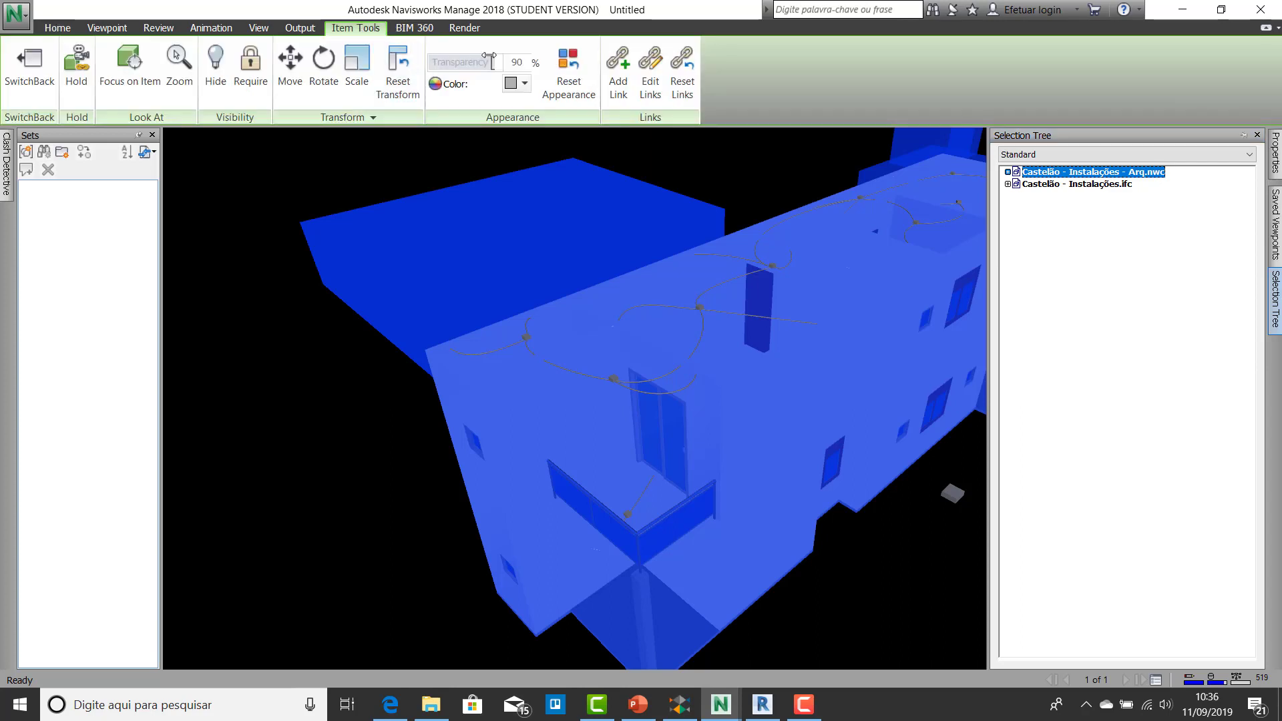
left_click_drag(492, 62, 407, 60)
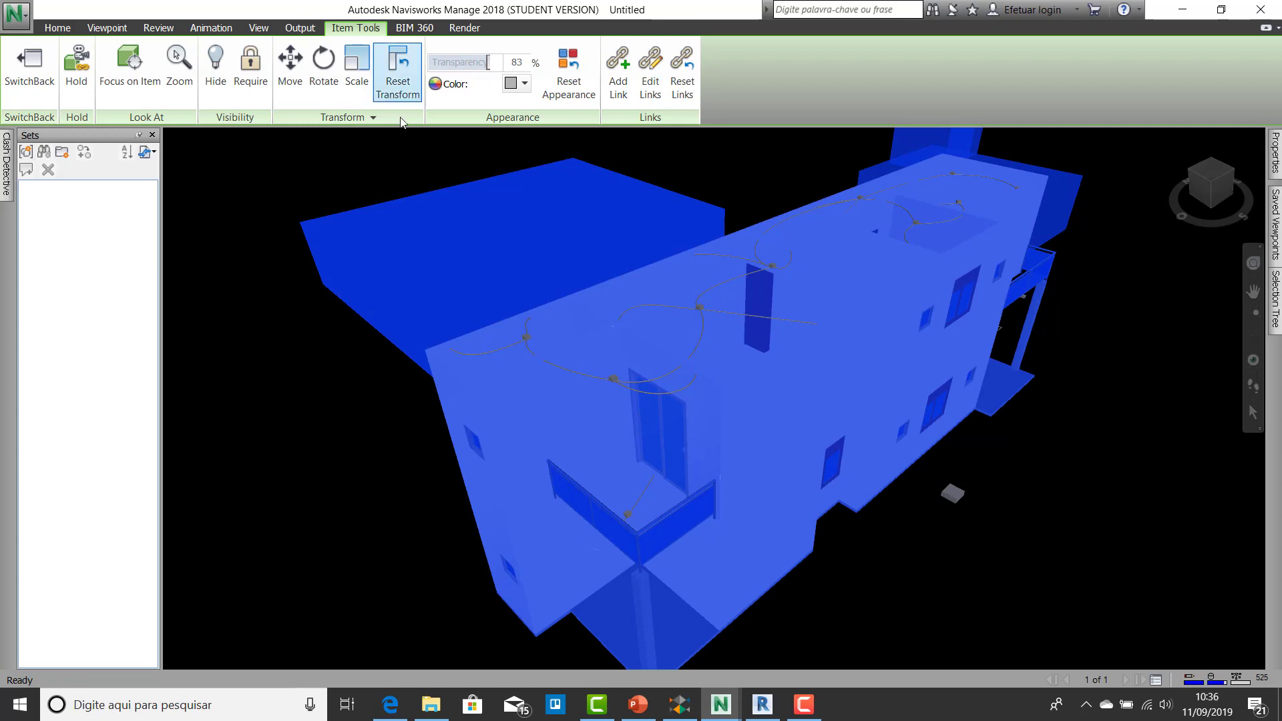
left_click(341, 450)
scroll(729, 422, "up", 5)
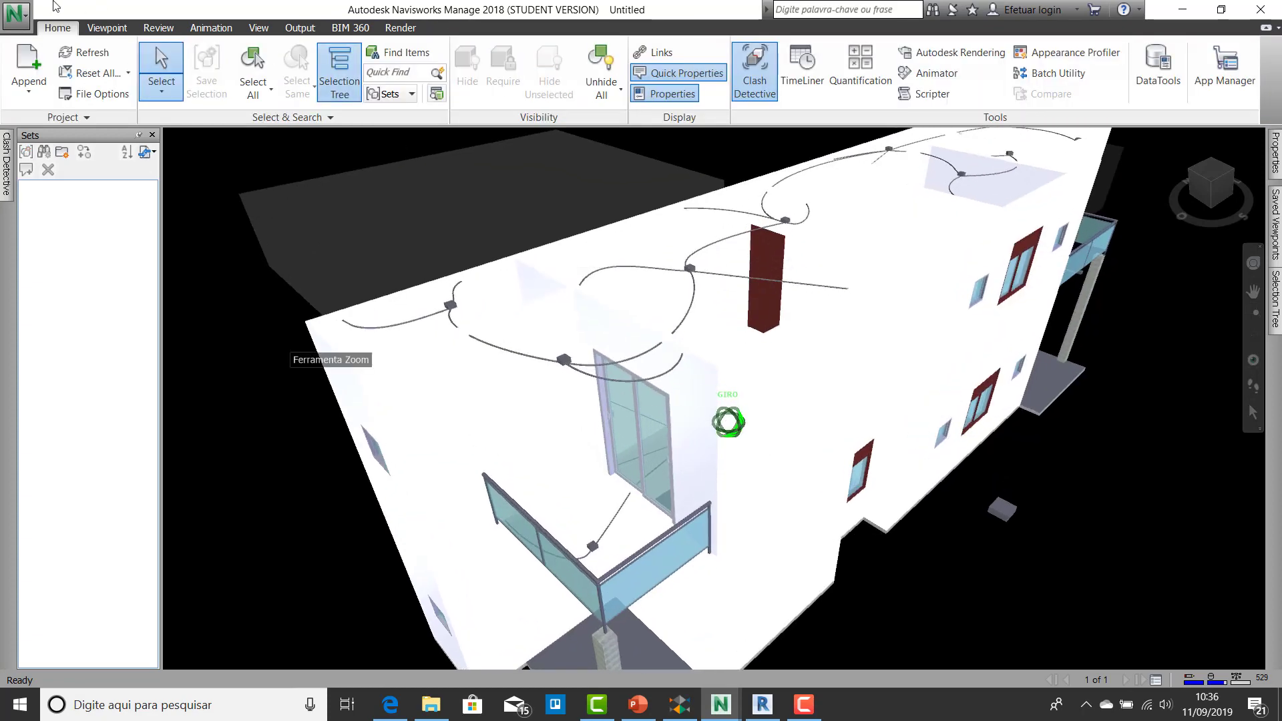
Step: Set the render mode of the federated model to Shaded and view the whole model from a corner
left_click(105, 30)
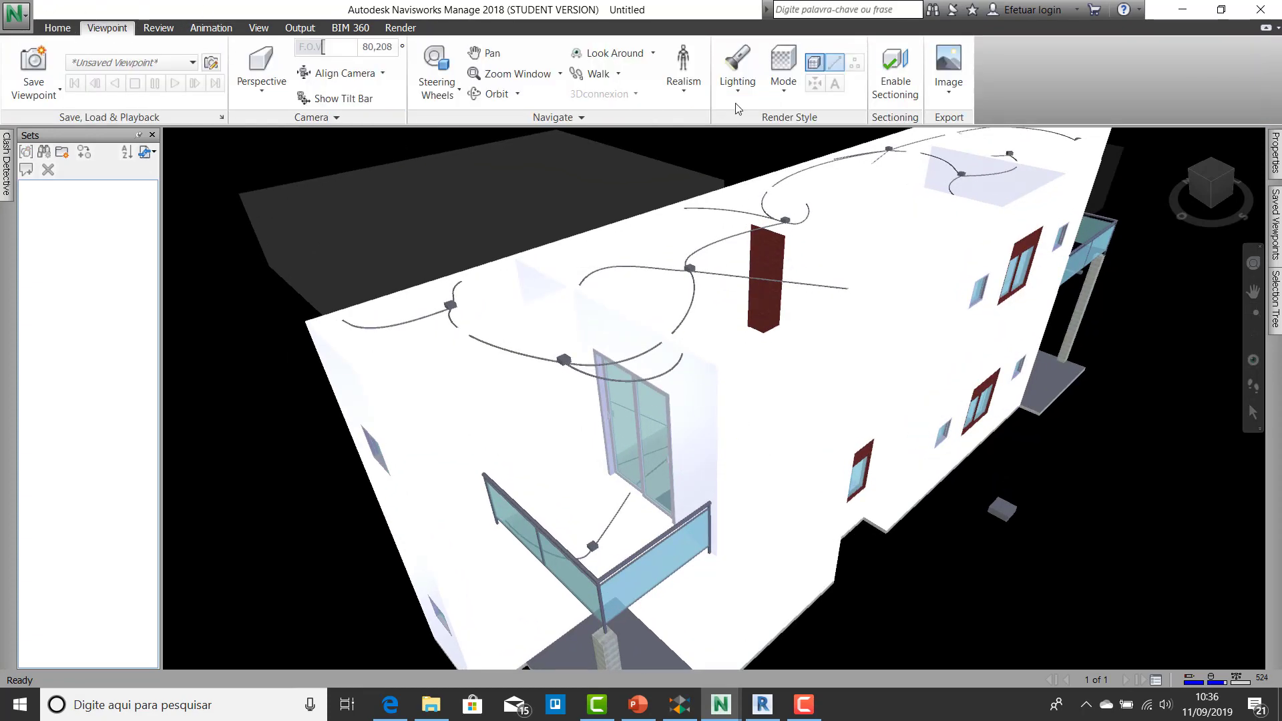
left_click(783, 66)
left_click(817, 188)
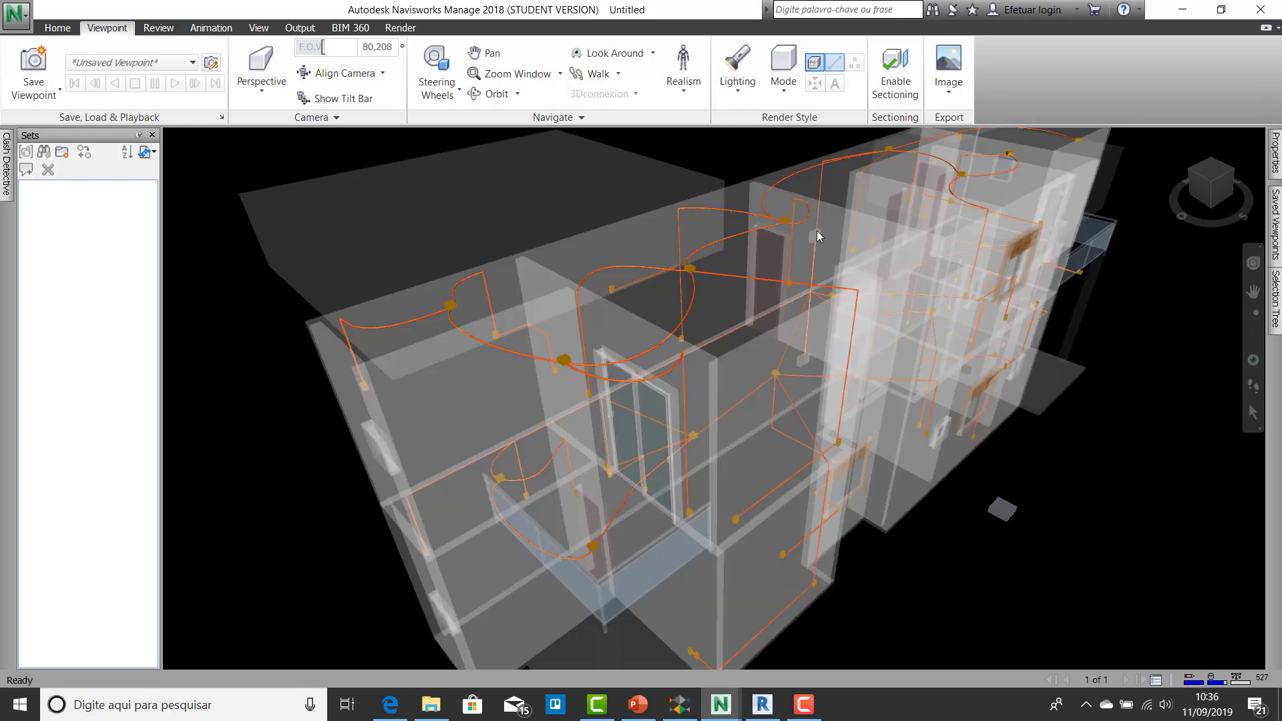
left_click(783, 67)
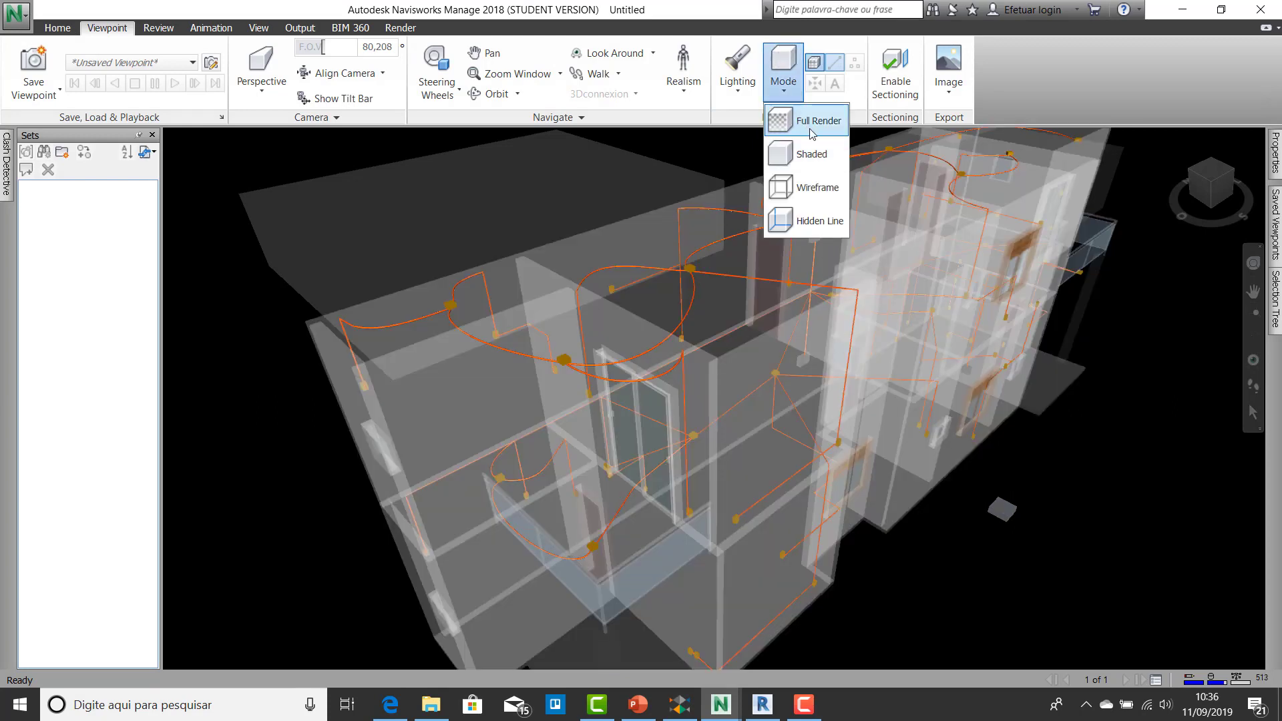
left_click(795, 93)
left_click(795, 93)
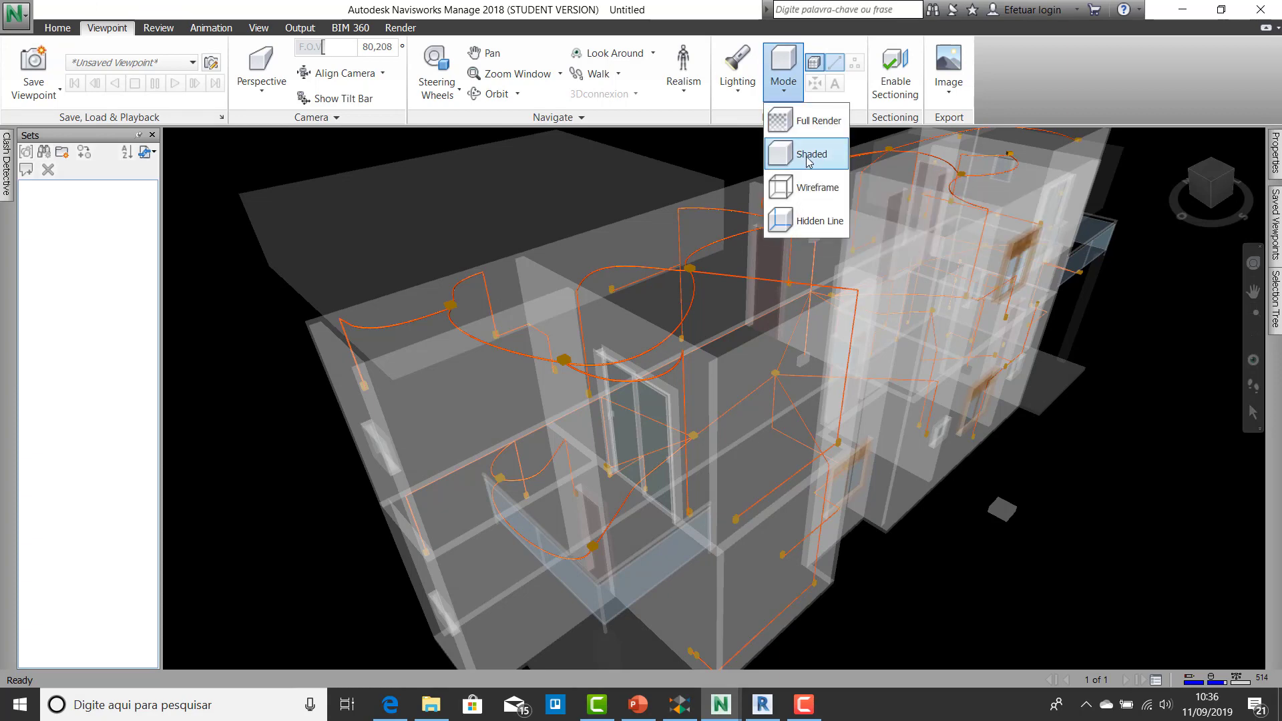
left_click(810, 160)
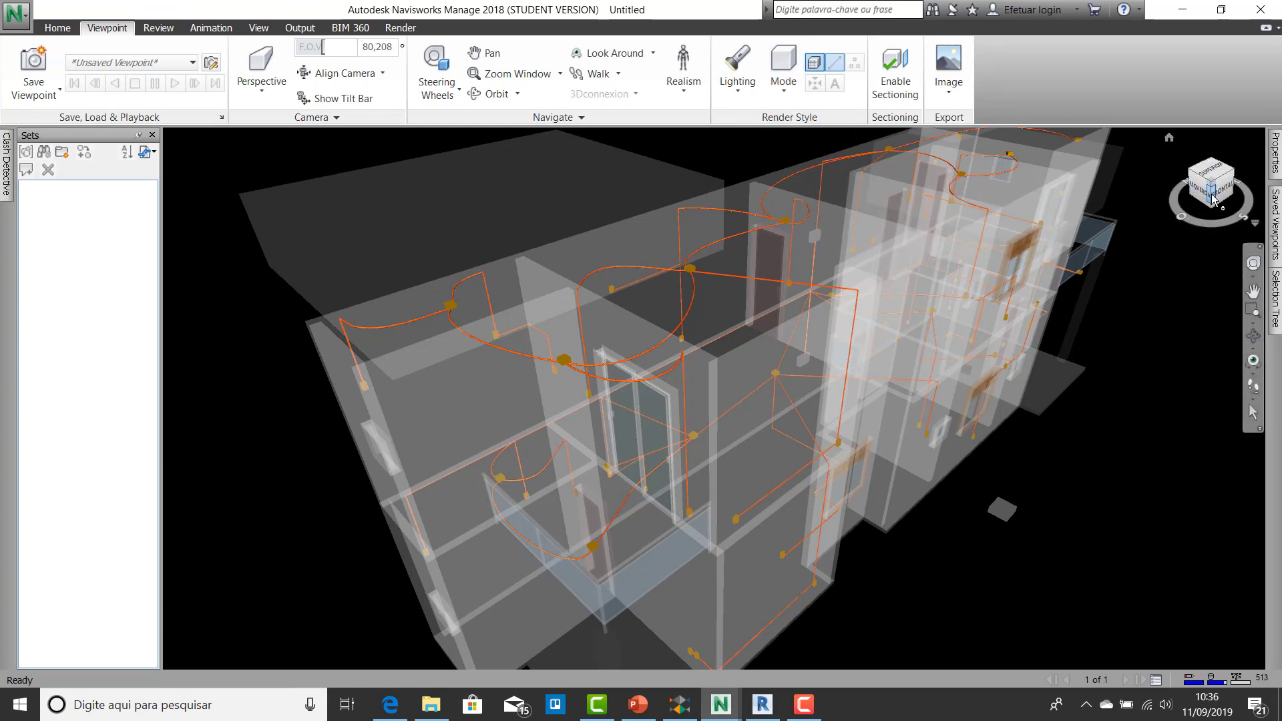
left_click(1212, 196)
left_click(1212, 169)
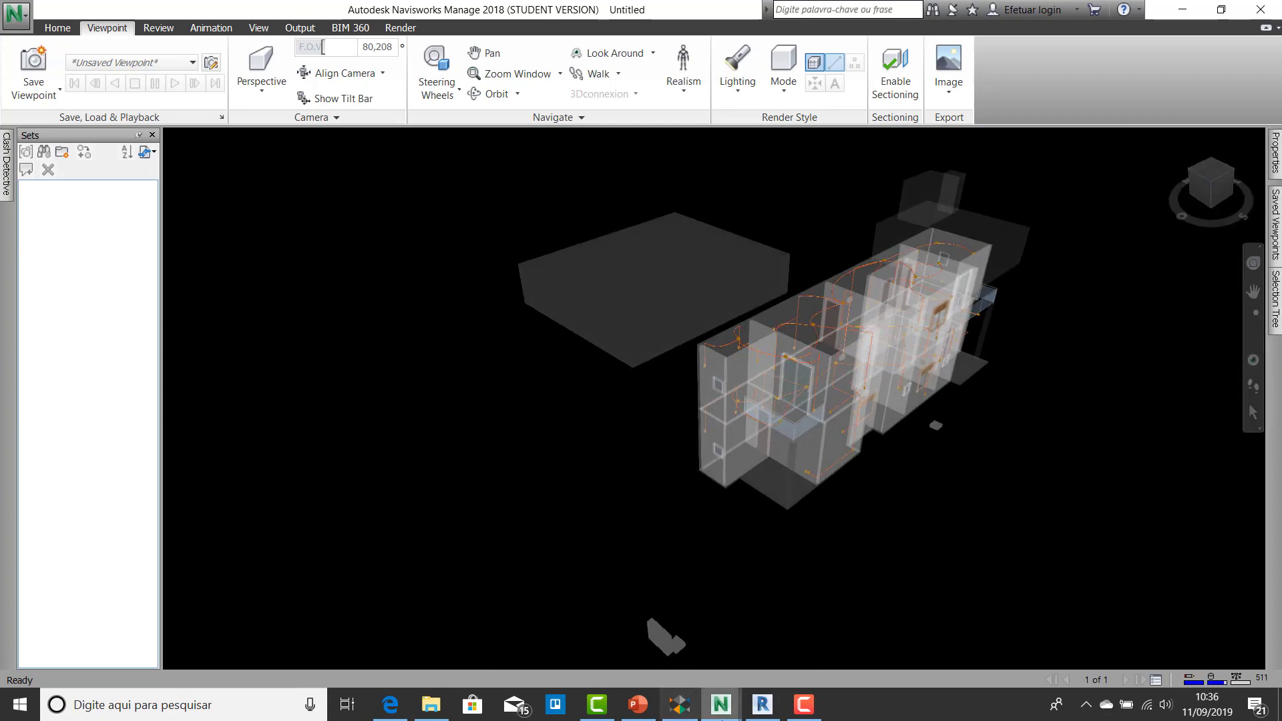
Step: Switch to QiBuilder and examine the collision in note Modelo nativo vs Modelos externos-008 with only its colliding elements isolated
left_click(682, 708)
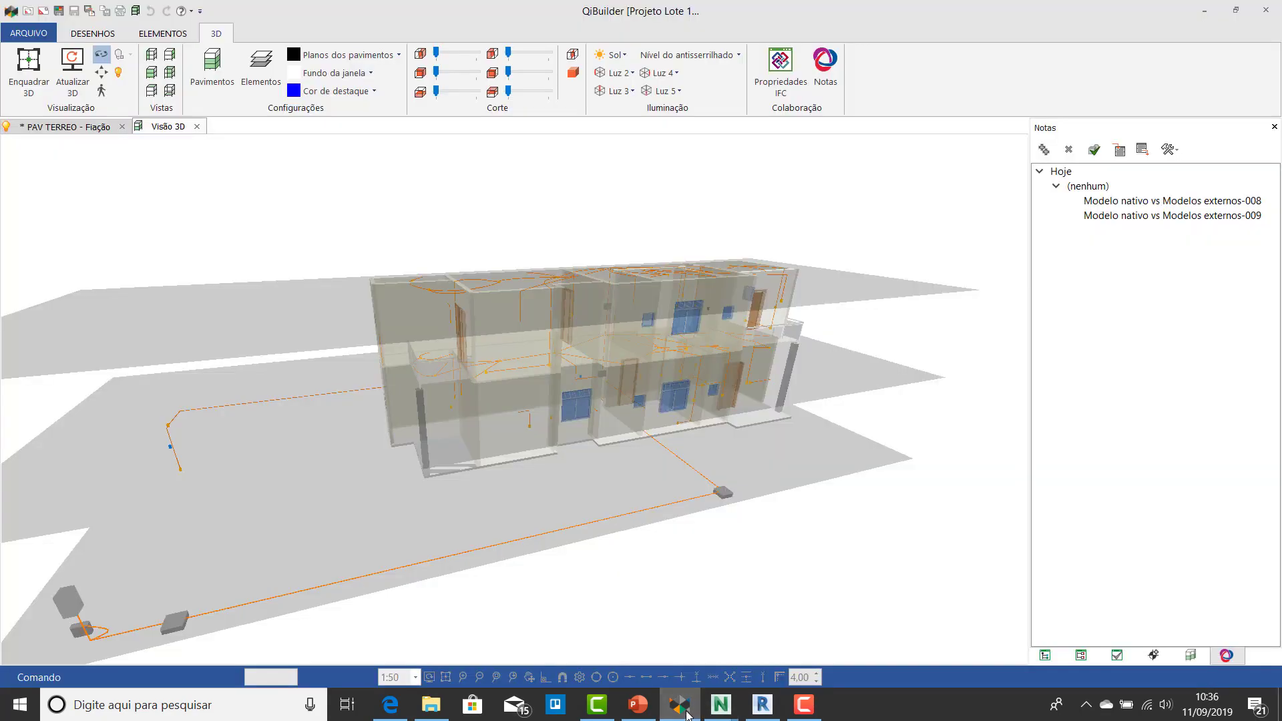
left_click(721, 705)
left_click(680, 705)
double_click(1095, 200)
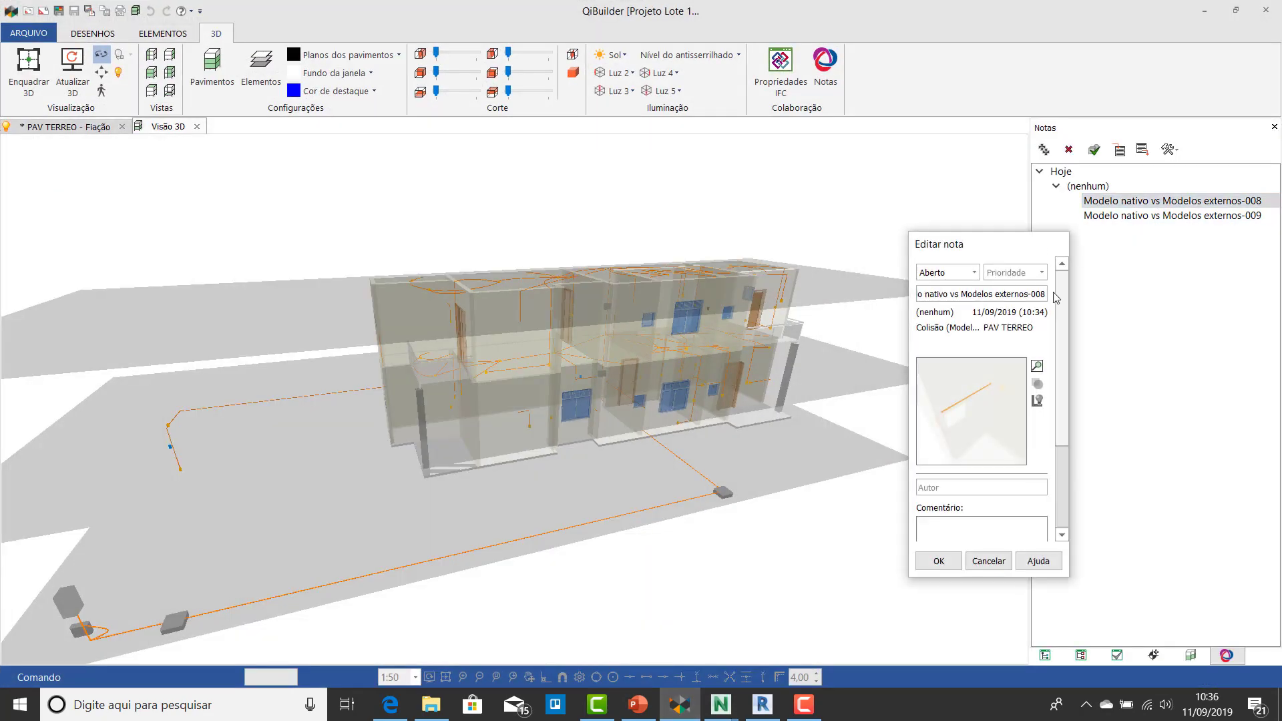
left_click(1037, 384)
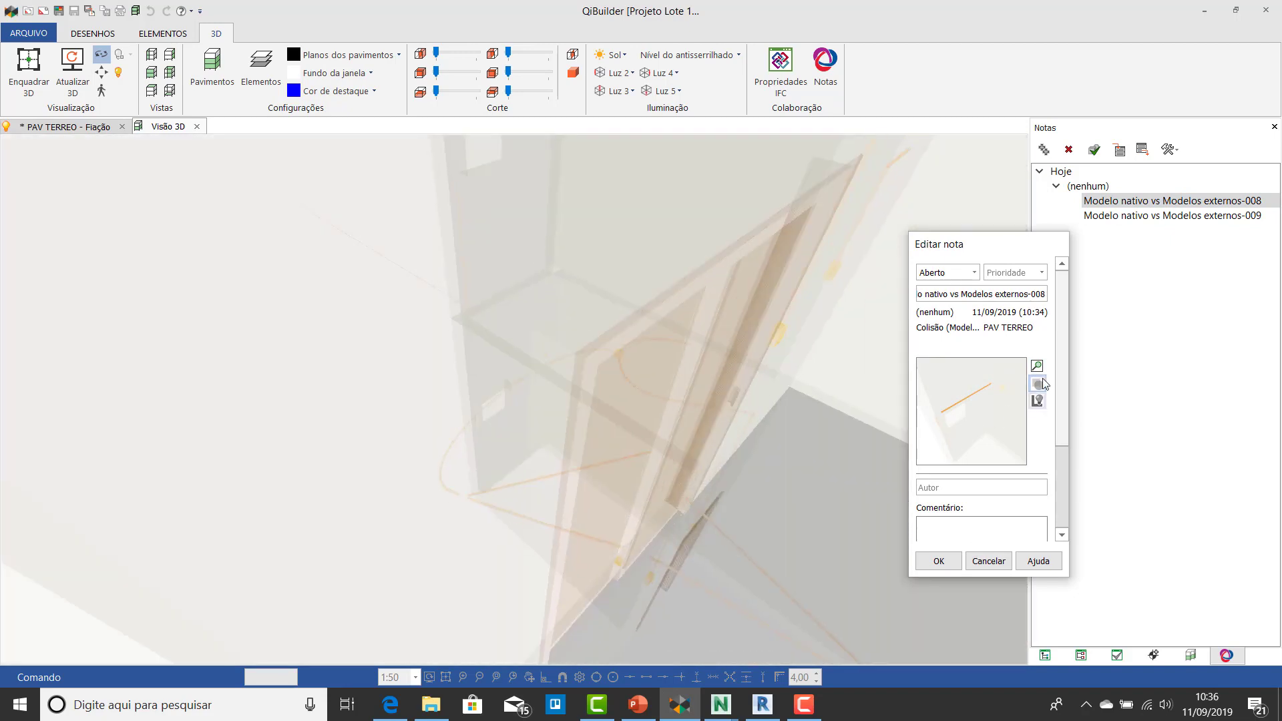
left_click(1038, 383)
scroll(471, 430, "up", 5)
left_click_drag(272, 334, 421, 169)
left_click_drag(195, 295, 264, 236)
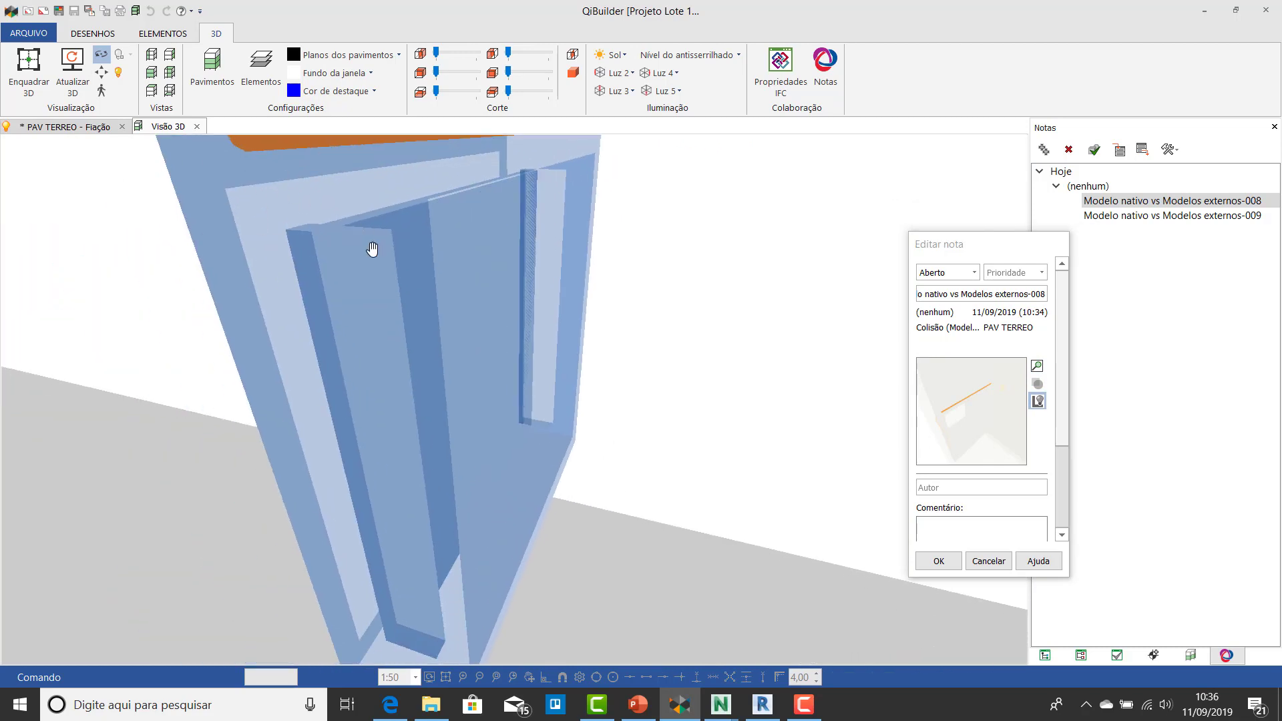
left_click_drag(373, 241, 553, 148)
scroll(515, 253, "down", 8)
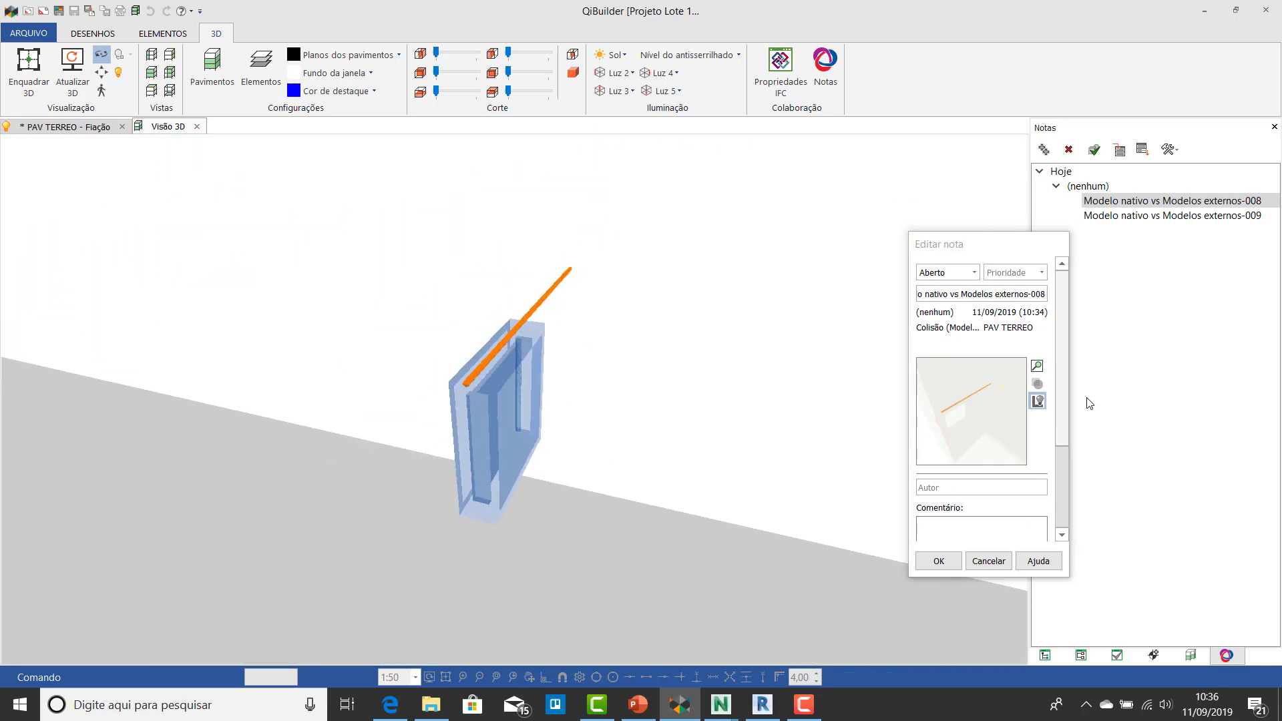
left_click(989, 561)
Step: Examine the window and conduit collision in note Modelo nativo vs Modelos externos-009 in isolation, and close the note
double_click(1062, 215)
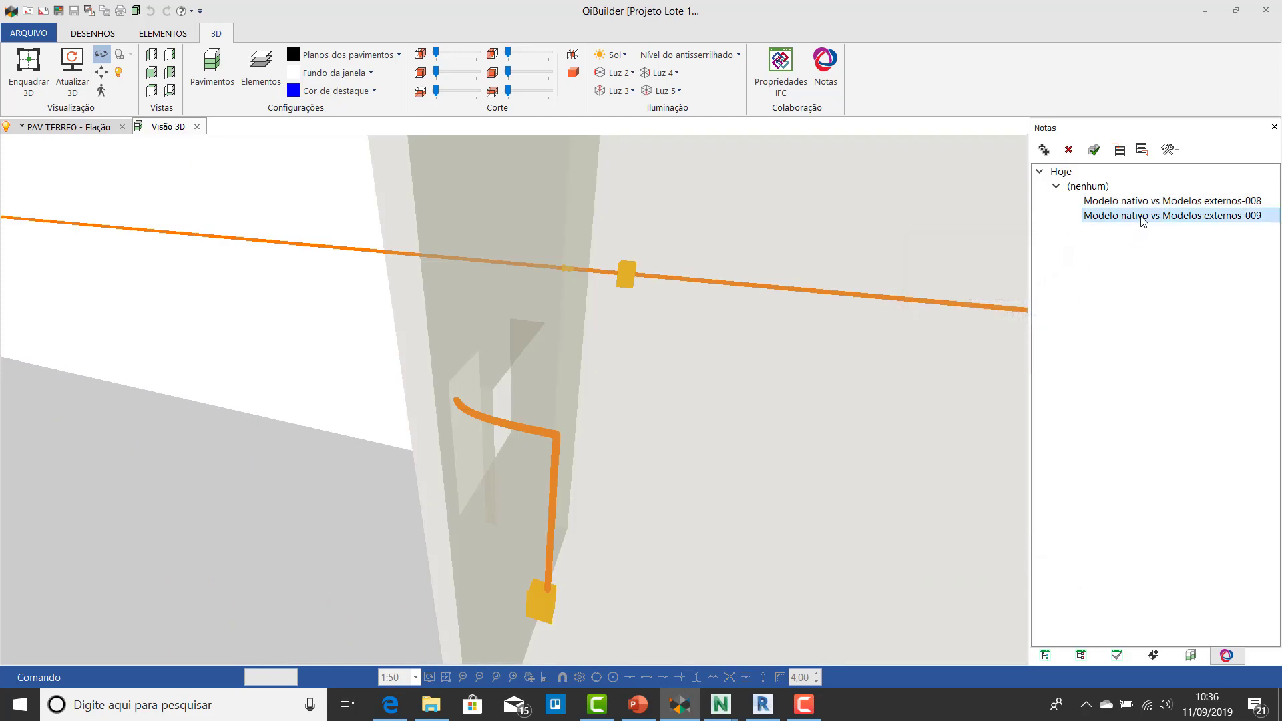
left_click(1037, 384)
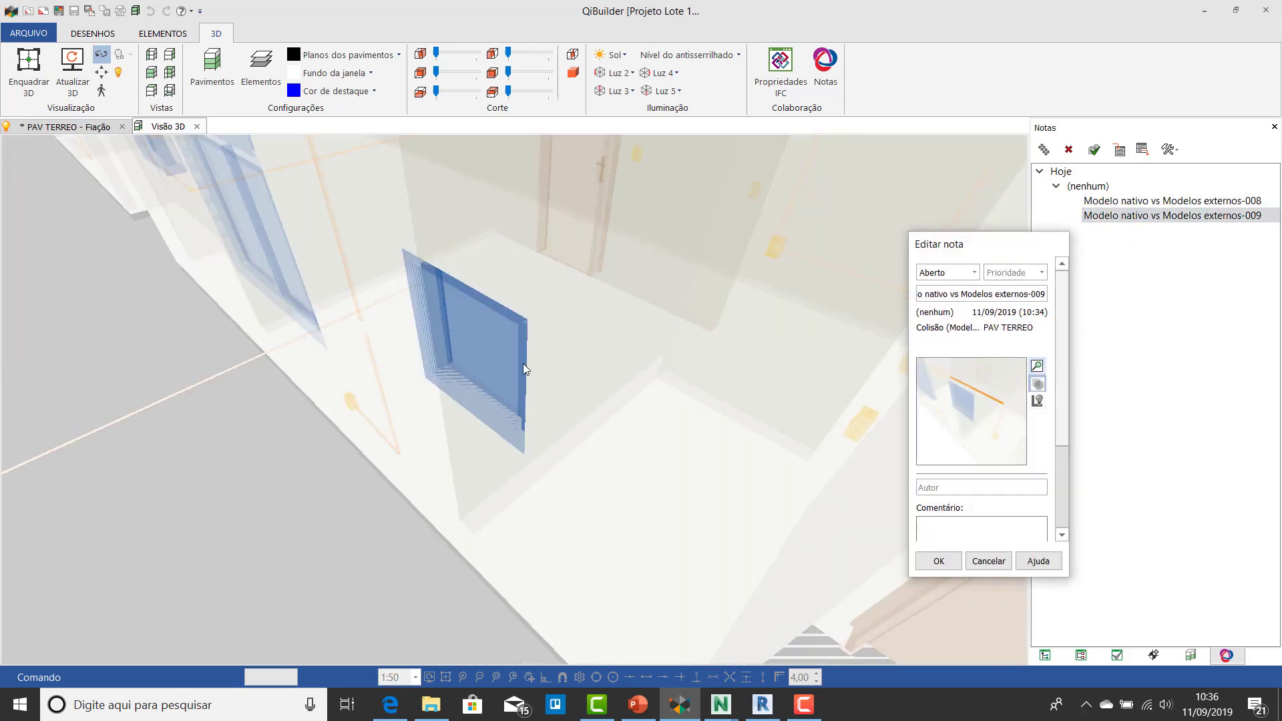
left_click(1037, 401)
left_click(400, 432)
left_click_drag(613, 189, 539, 390)
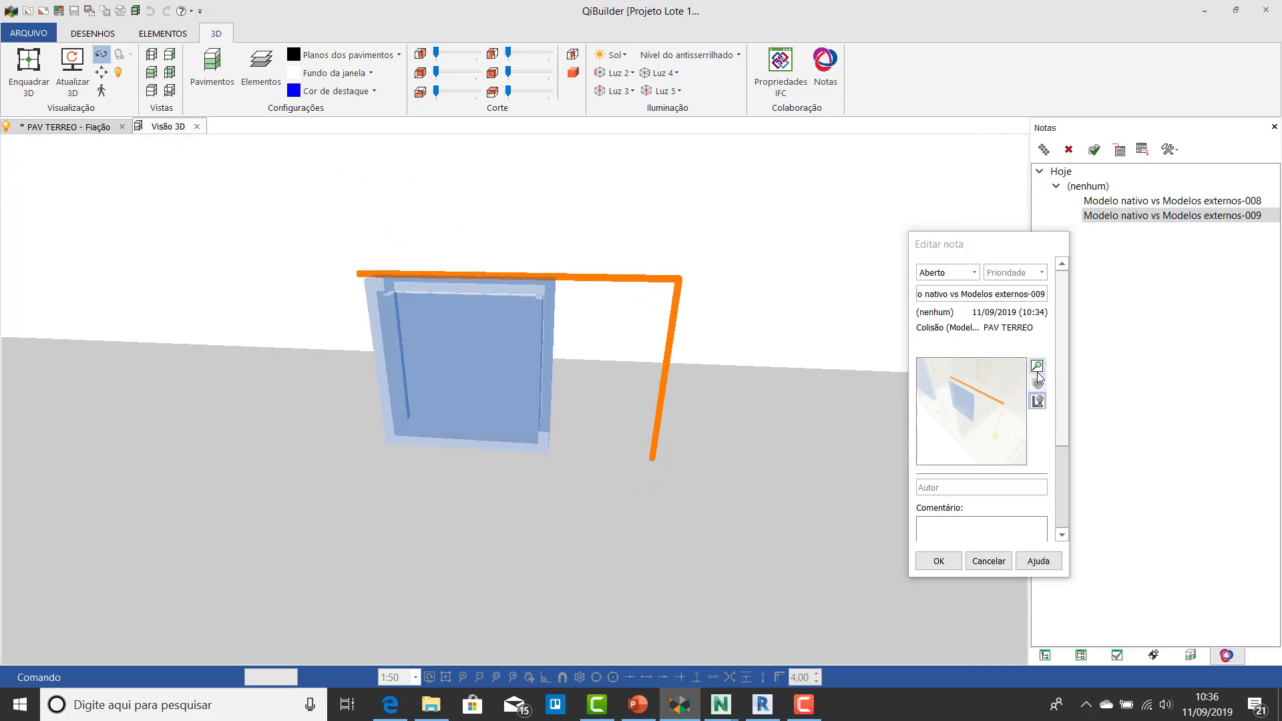
left_click(989, 562)
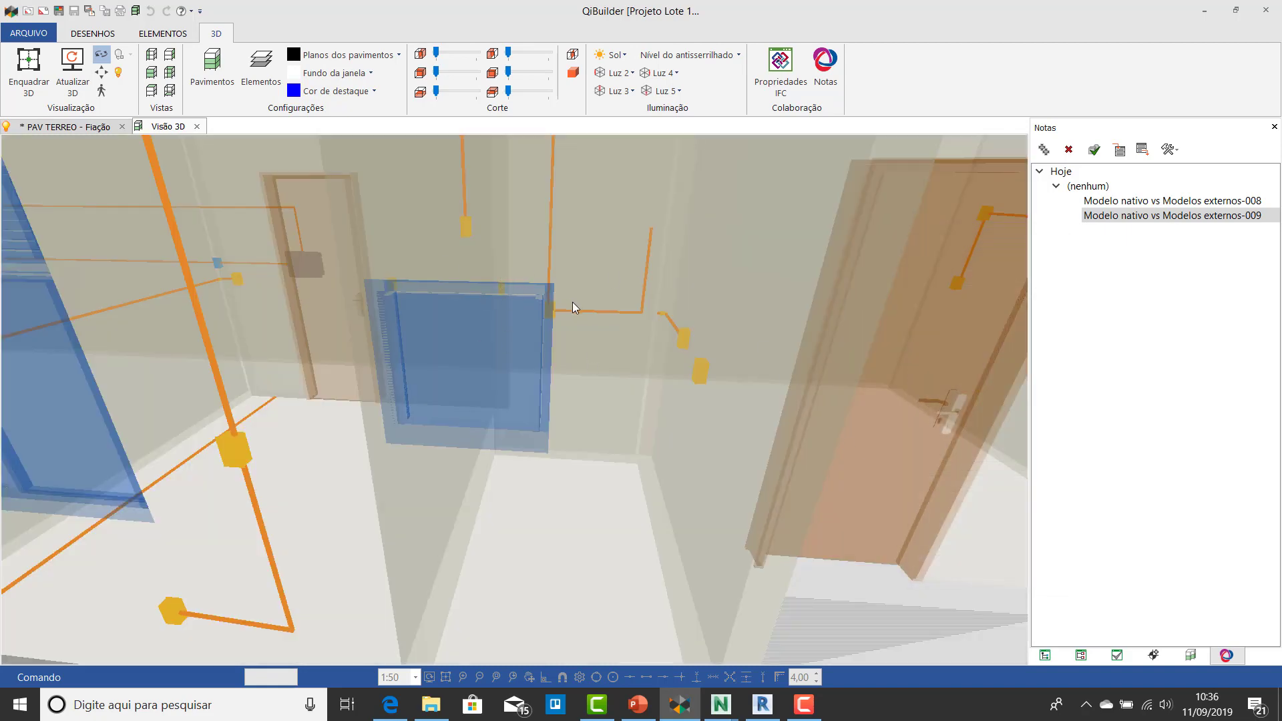
left_click_drag(706, 369, 591, 346)
scroll(591, 345, "down", 10)
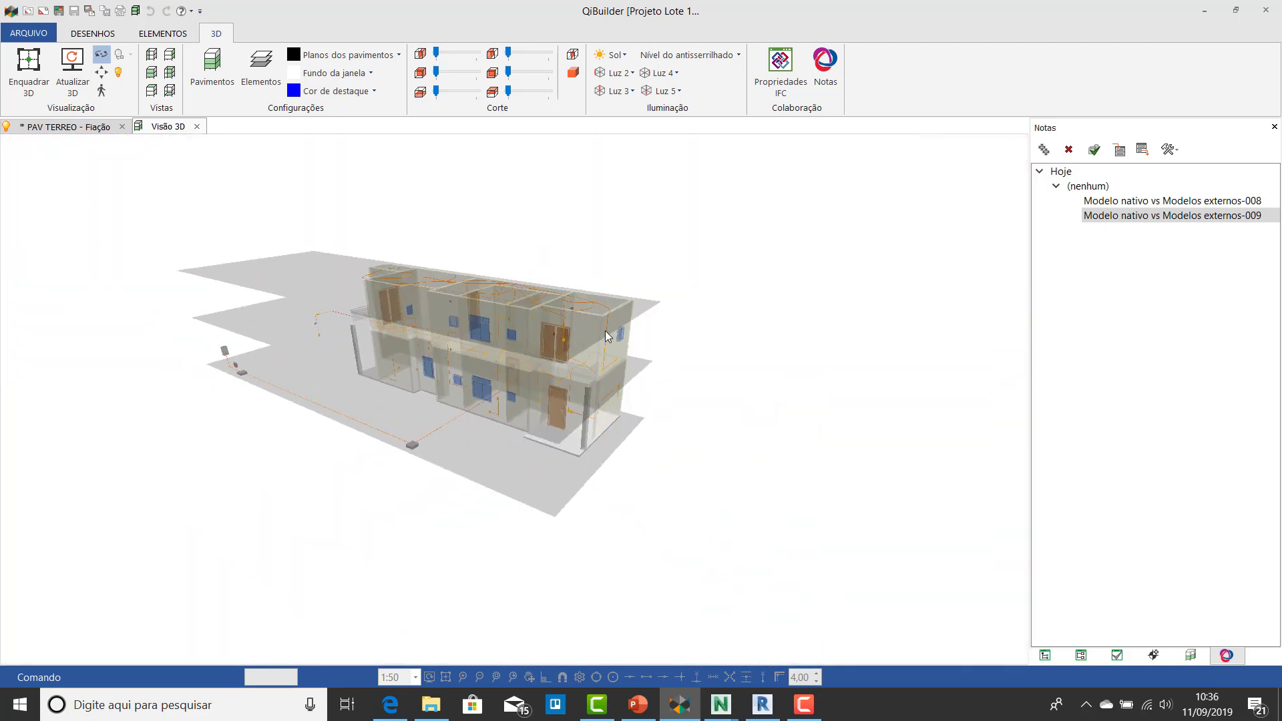
left_click_drag(544, 404, 679, 352)
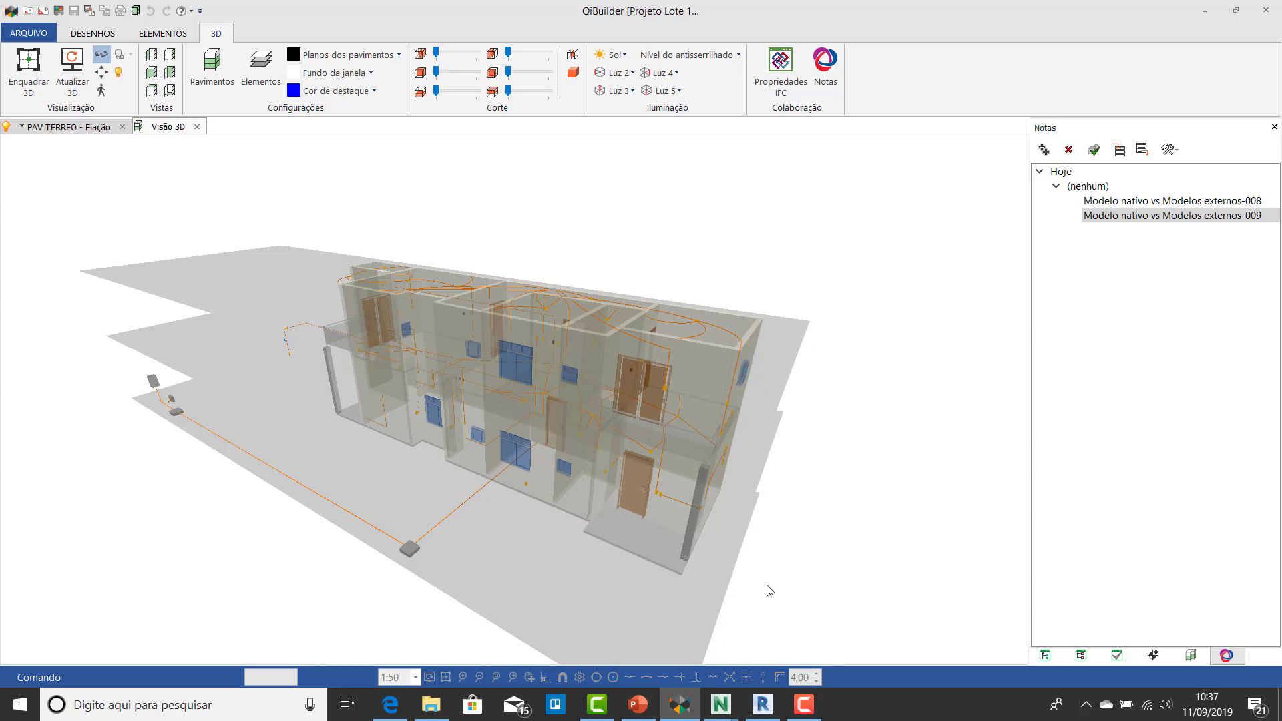
Step: Switch to Navisworks and select an upper-floor ceiling conduit together with all items of the same type
mouse_move(730, 708)
left_click(672, 639)
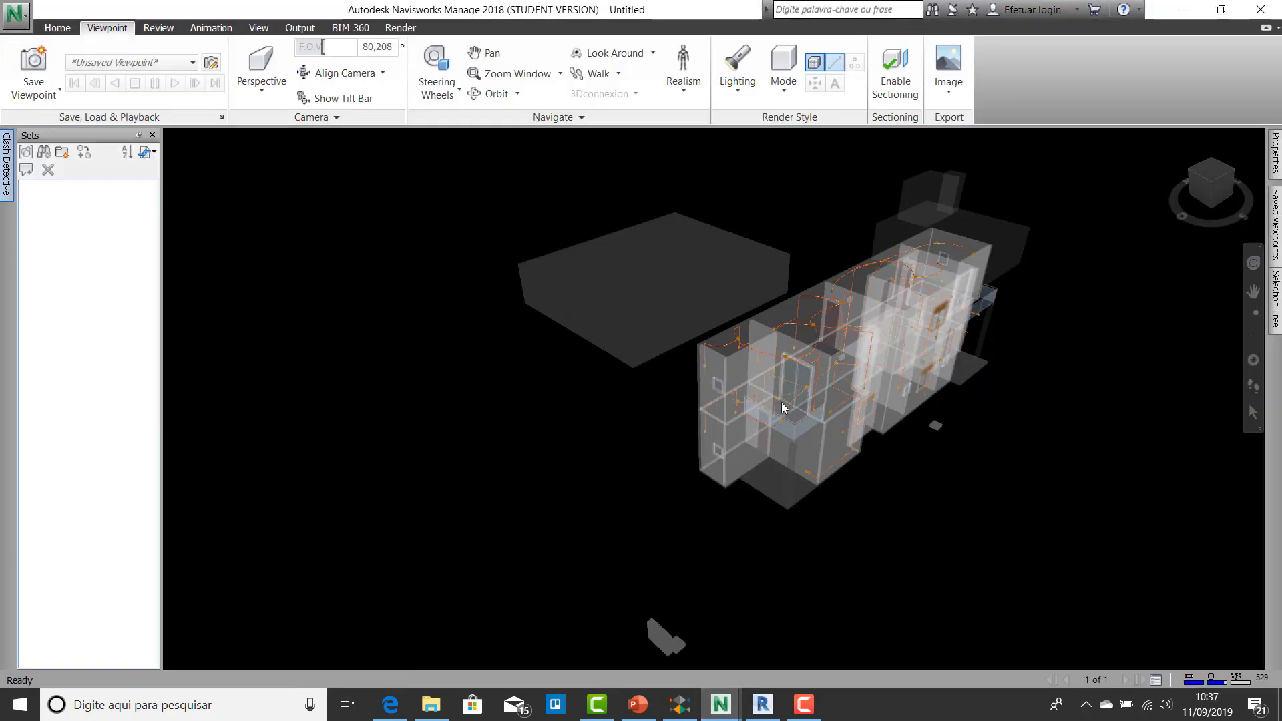
scroll(764, 354, "up", 5)
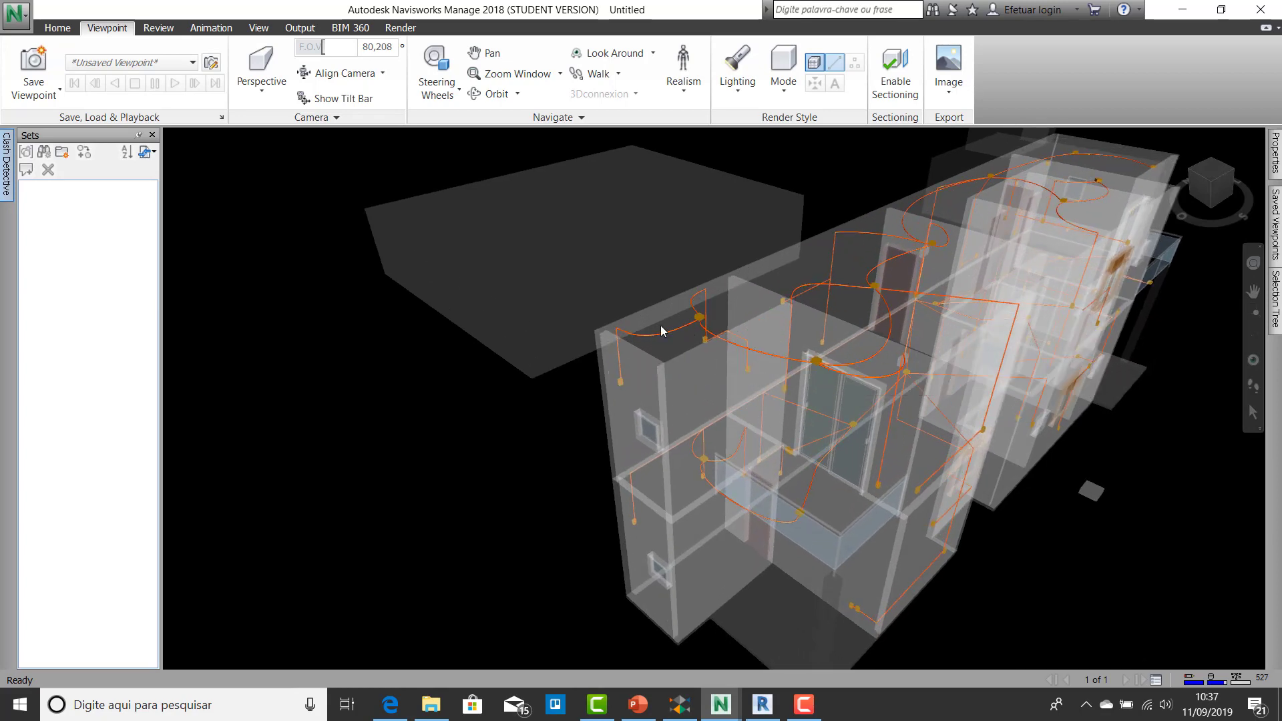
scroll(642, 326, "up", 4)
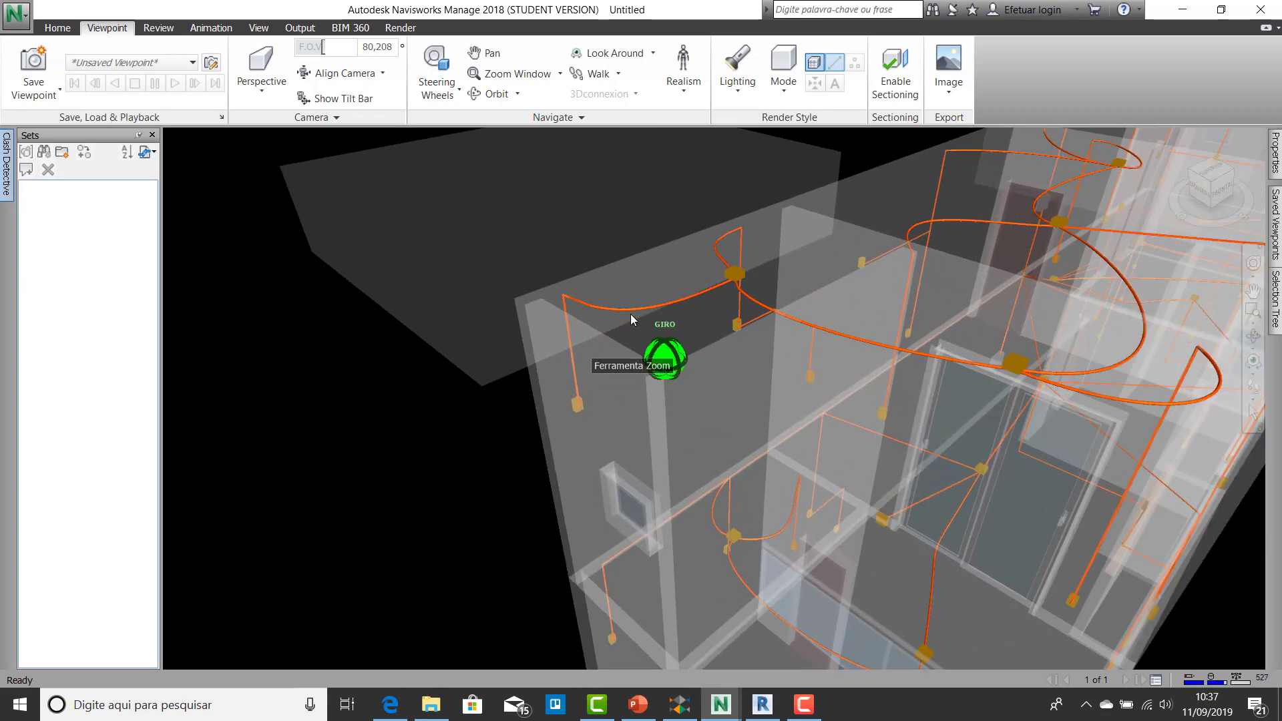
left_click(632, 310)
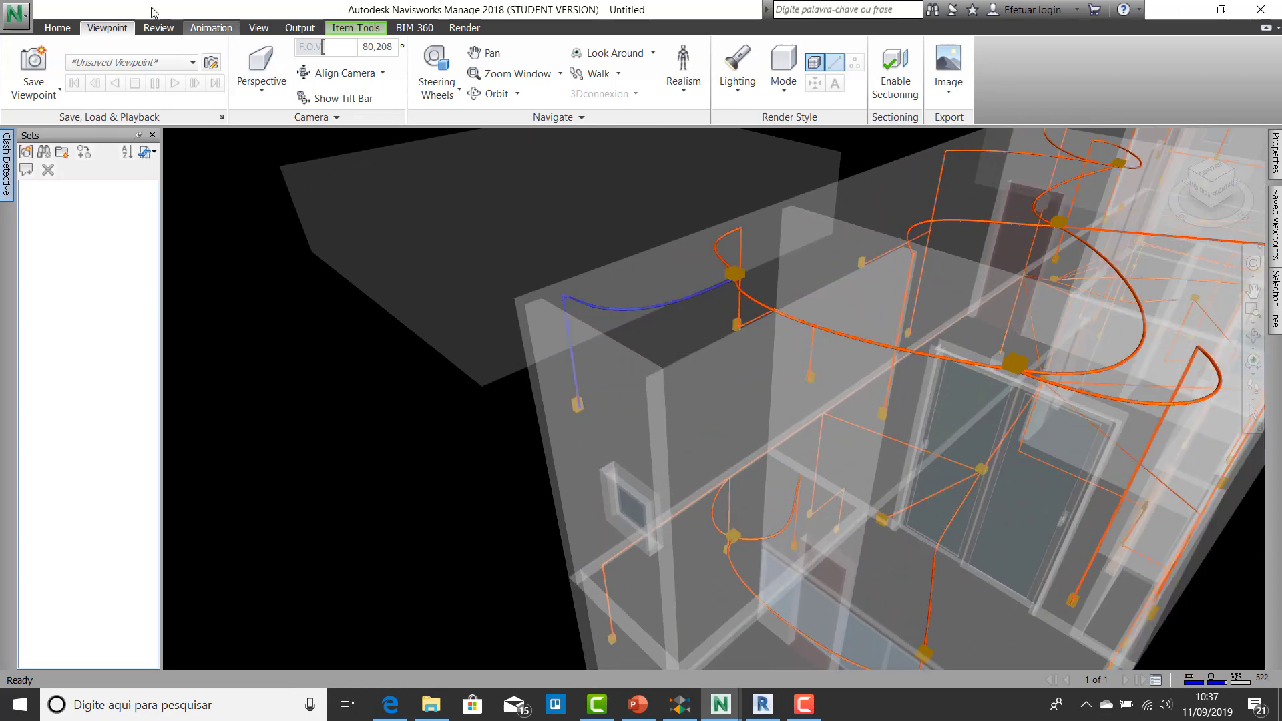
left_click(58, 28)
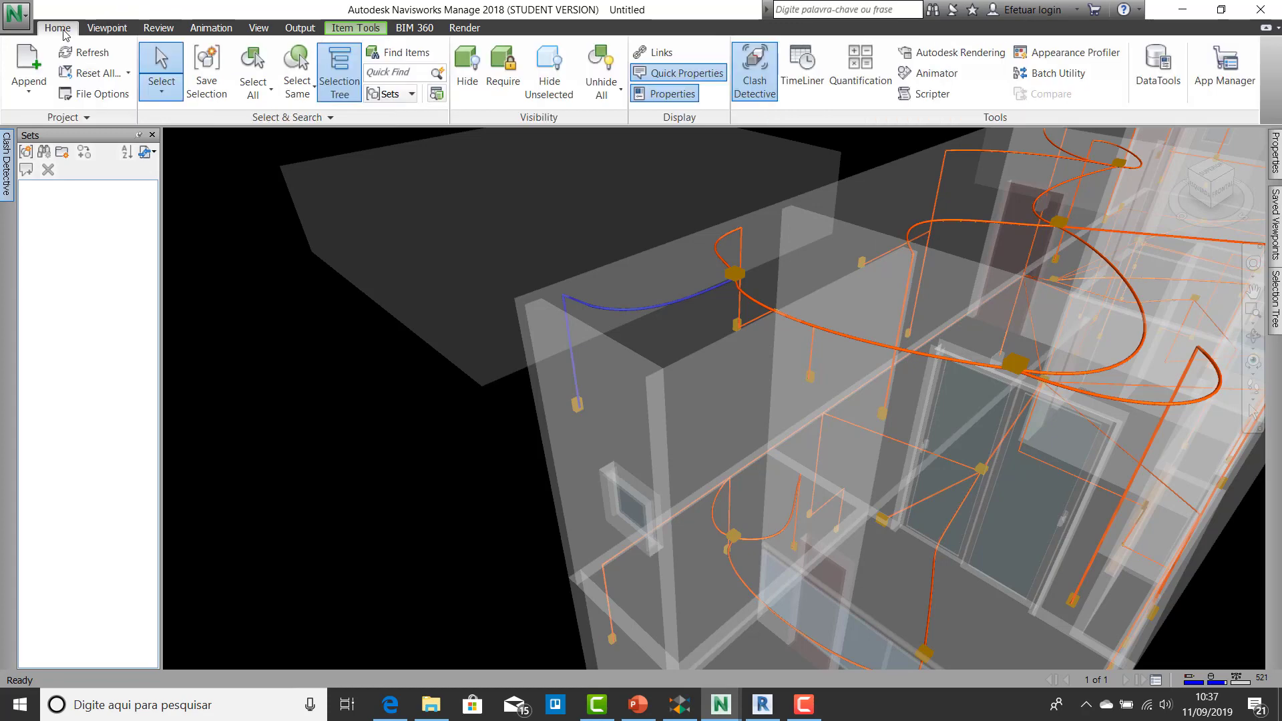
left_click(312, 92)
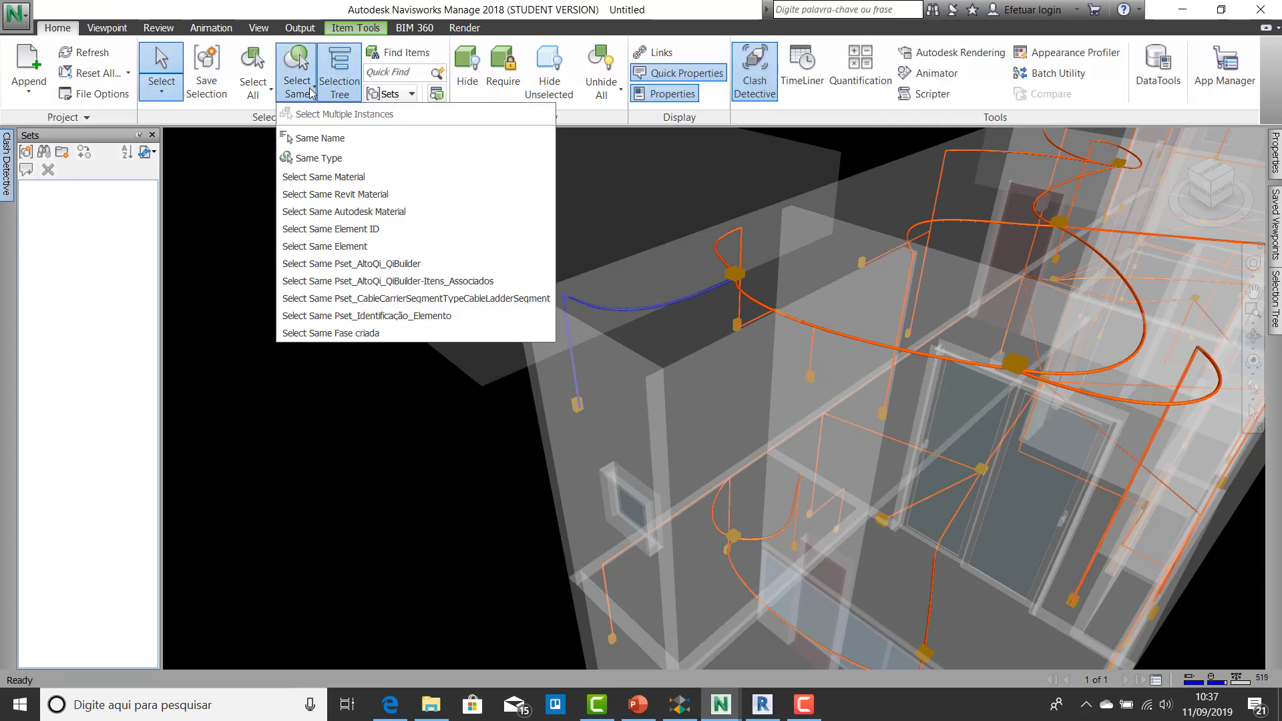
left_click(366, 159)
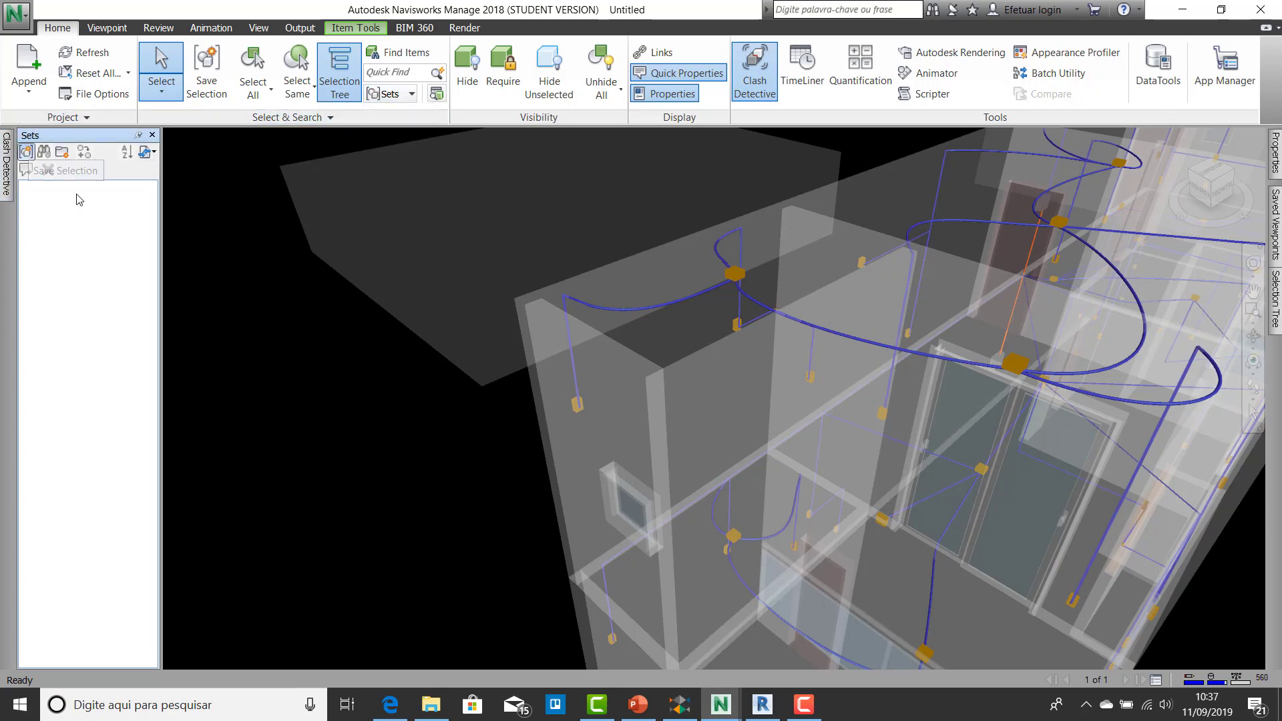
Step: Save the selected conduits as a selection set named Condutos and clear the selection
left_click(26, 152)
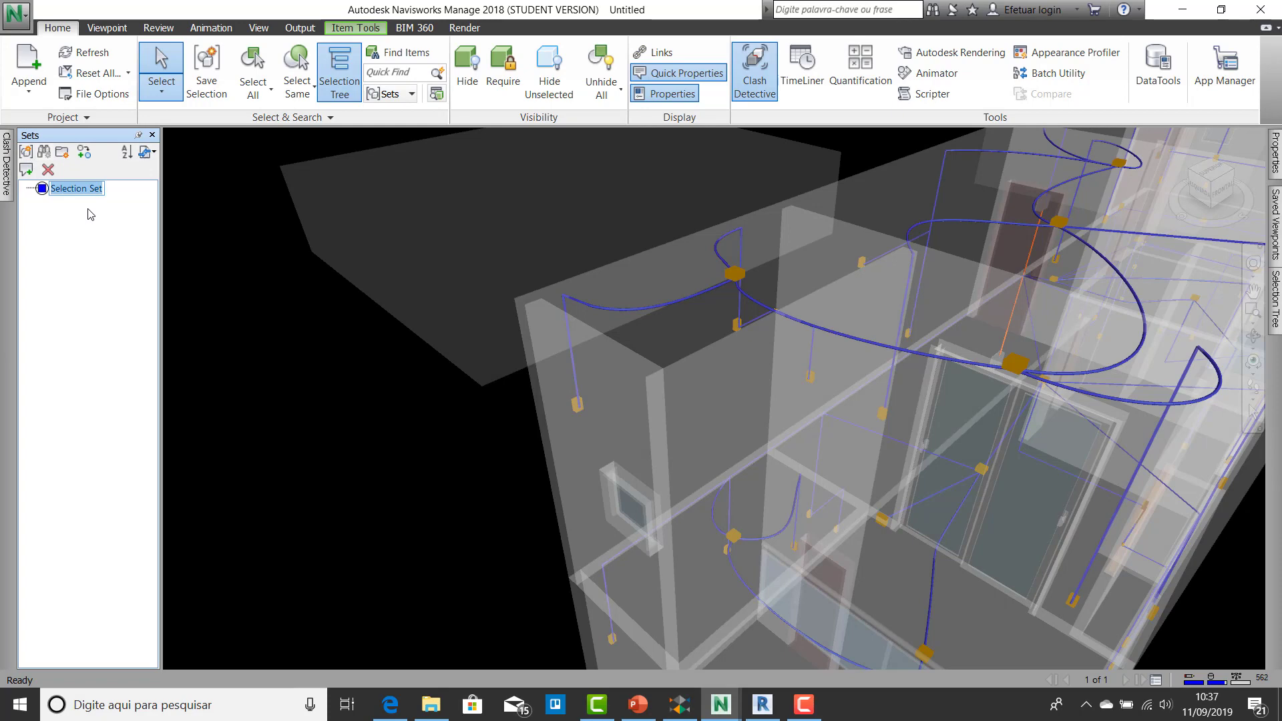
key("Caps_Lock")
type("Condu")
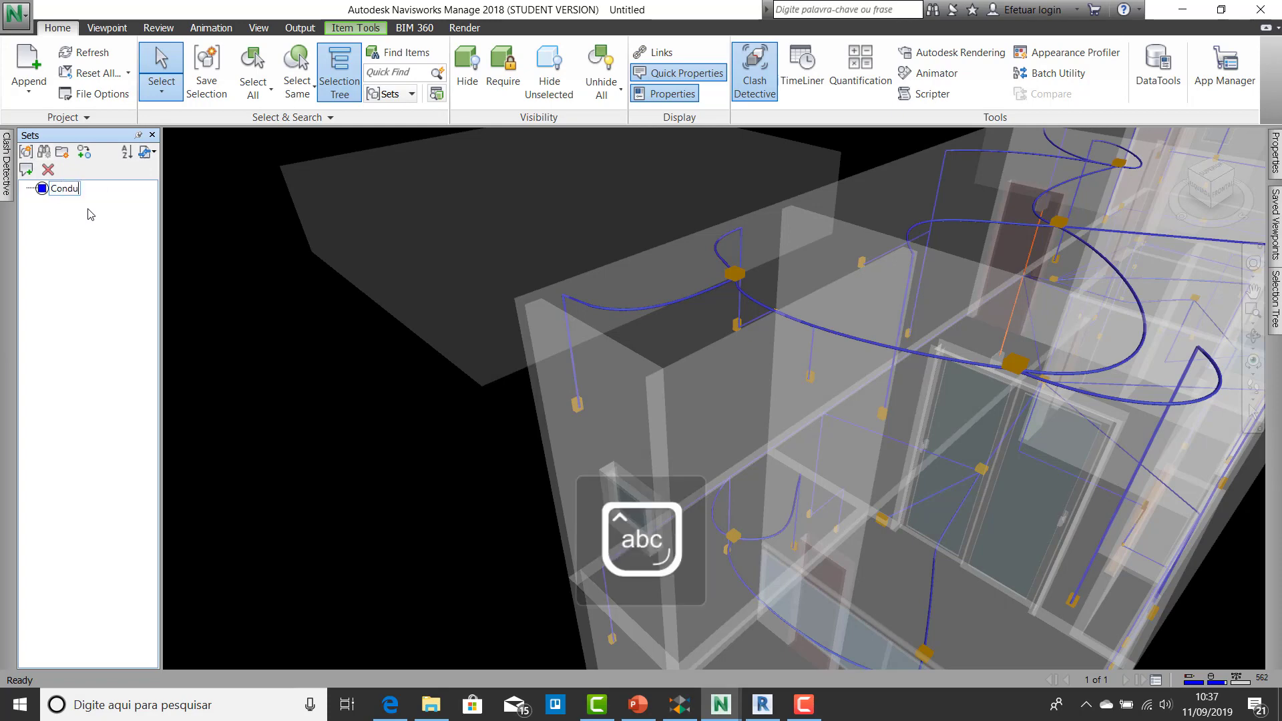
key("Return")
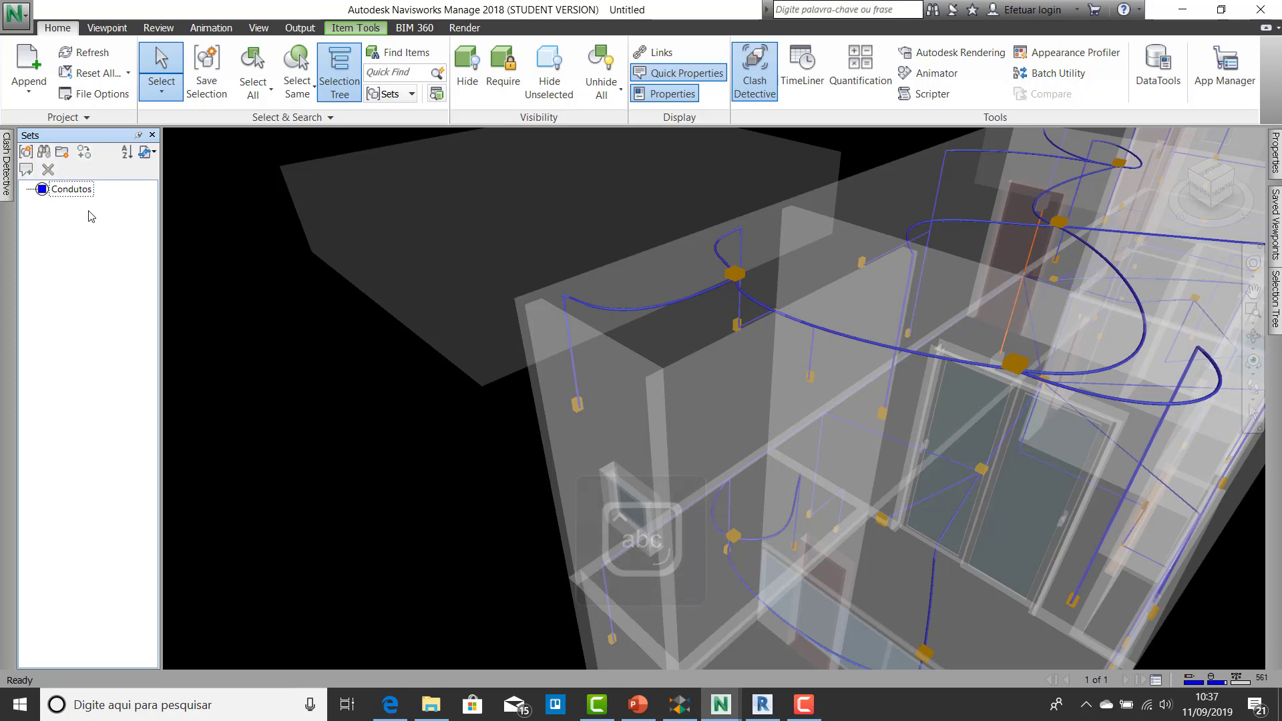
left_click(804, 705)
left_click(467, 466)
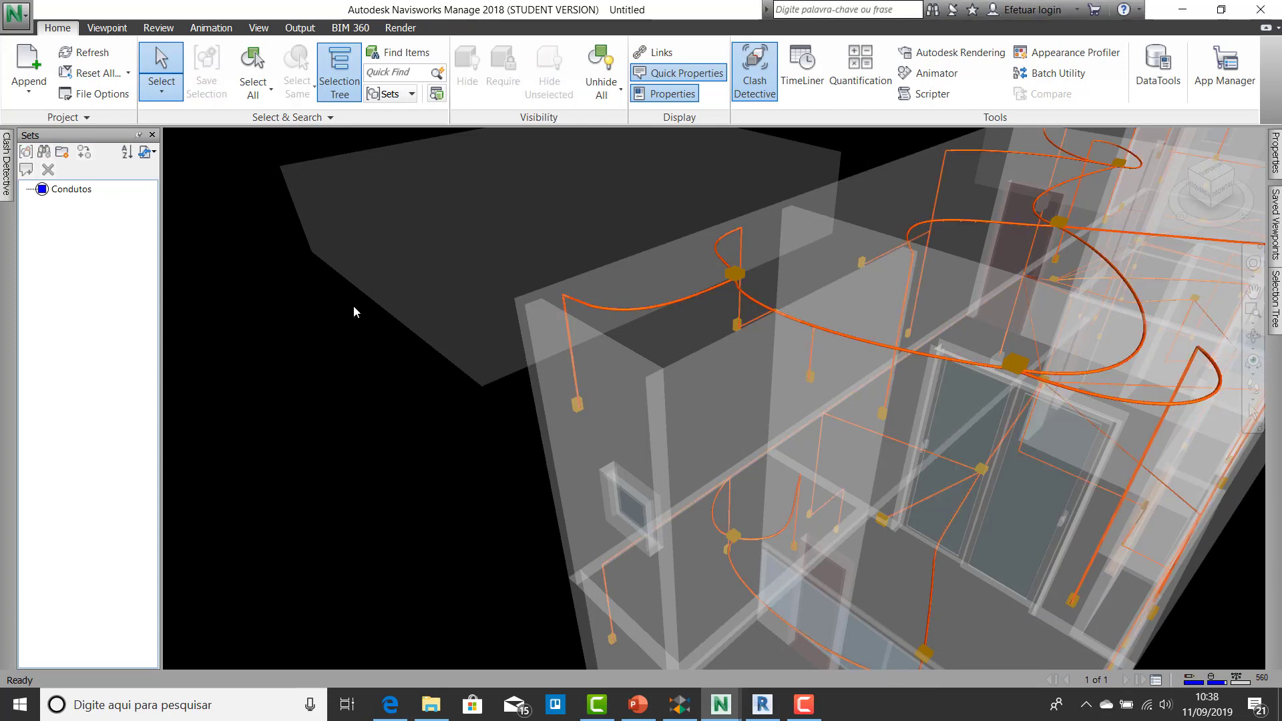
Step: Select a lower-floor window together with all items of the same type
scroll(366, 315, "down", 6)
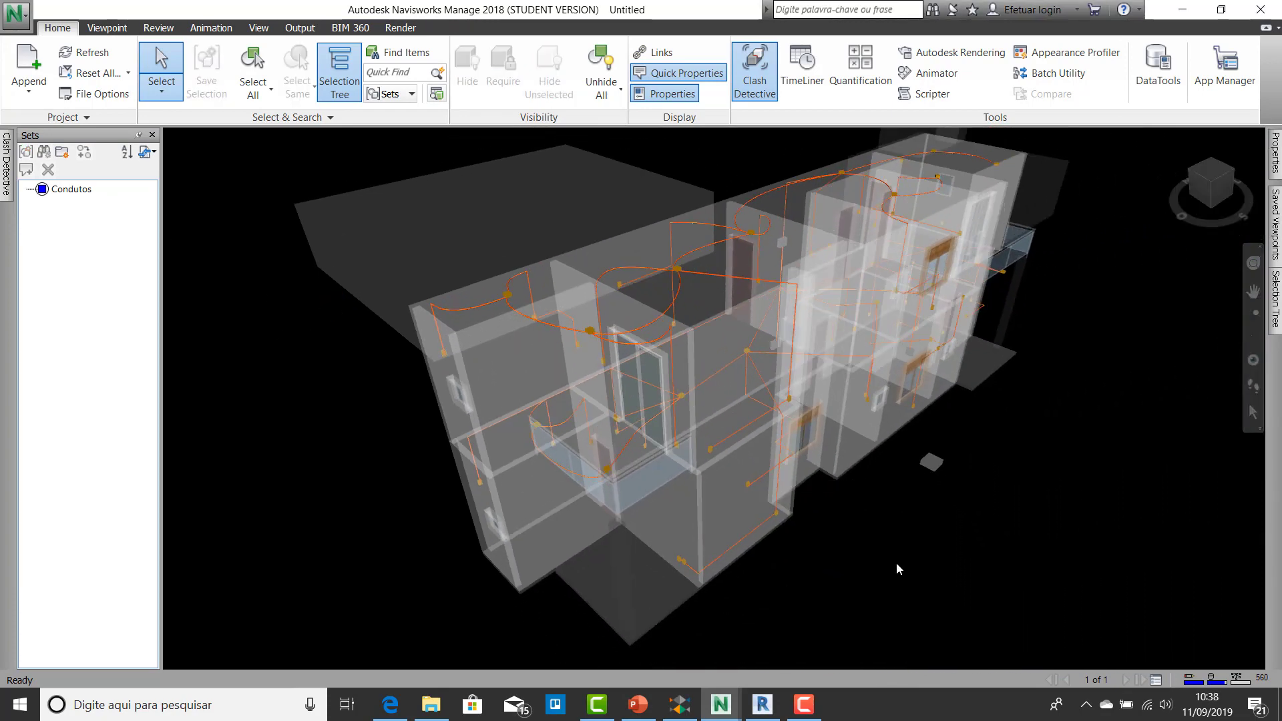
scroll(859, 494, "down", 2)
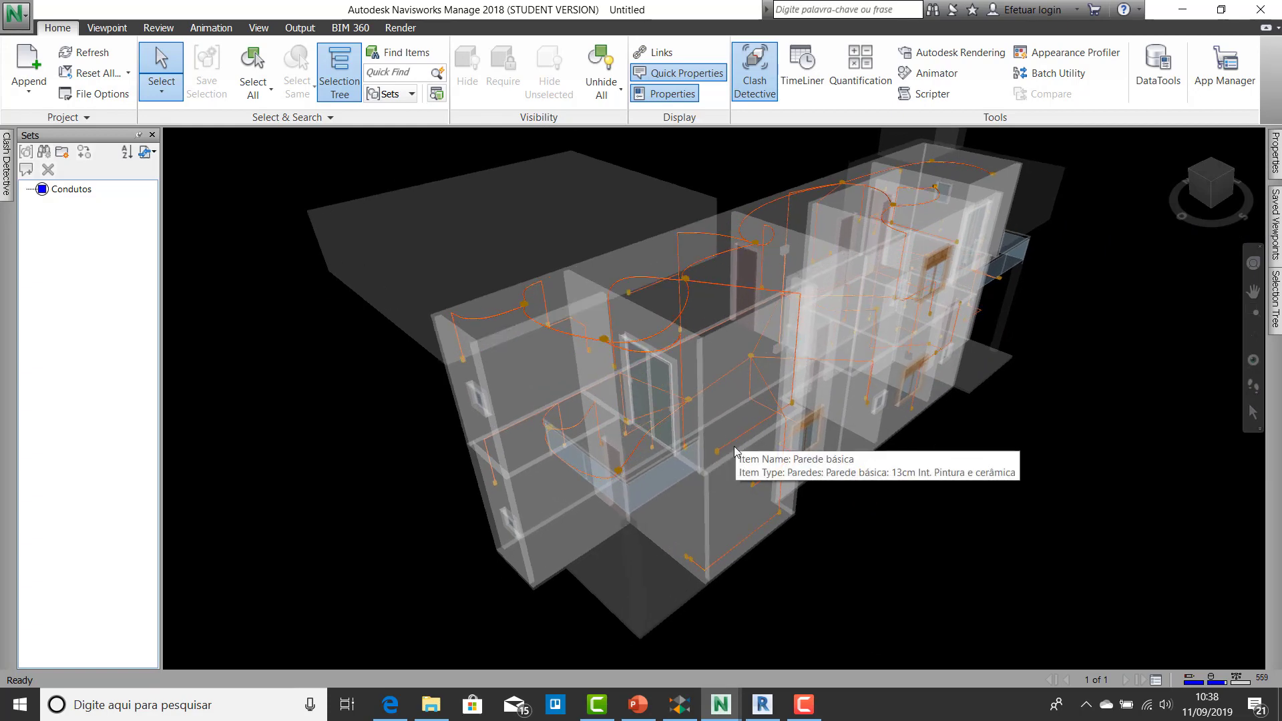
scroll(919, 475, "up", 5)
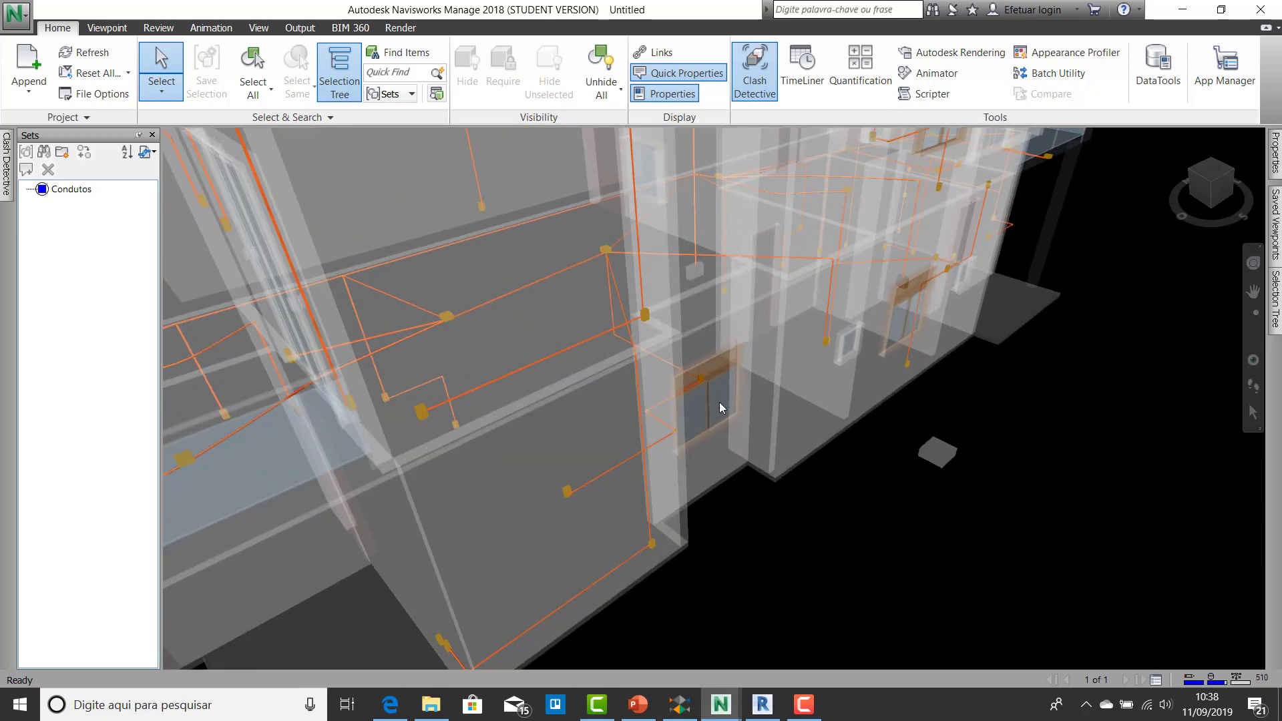
left_click(720, 378)
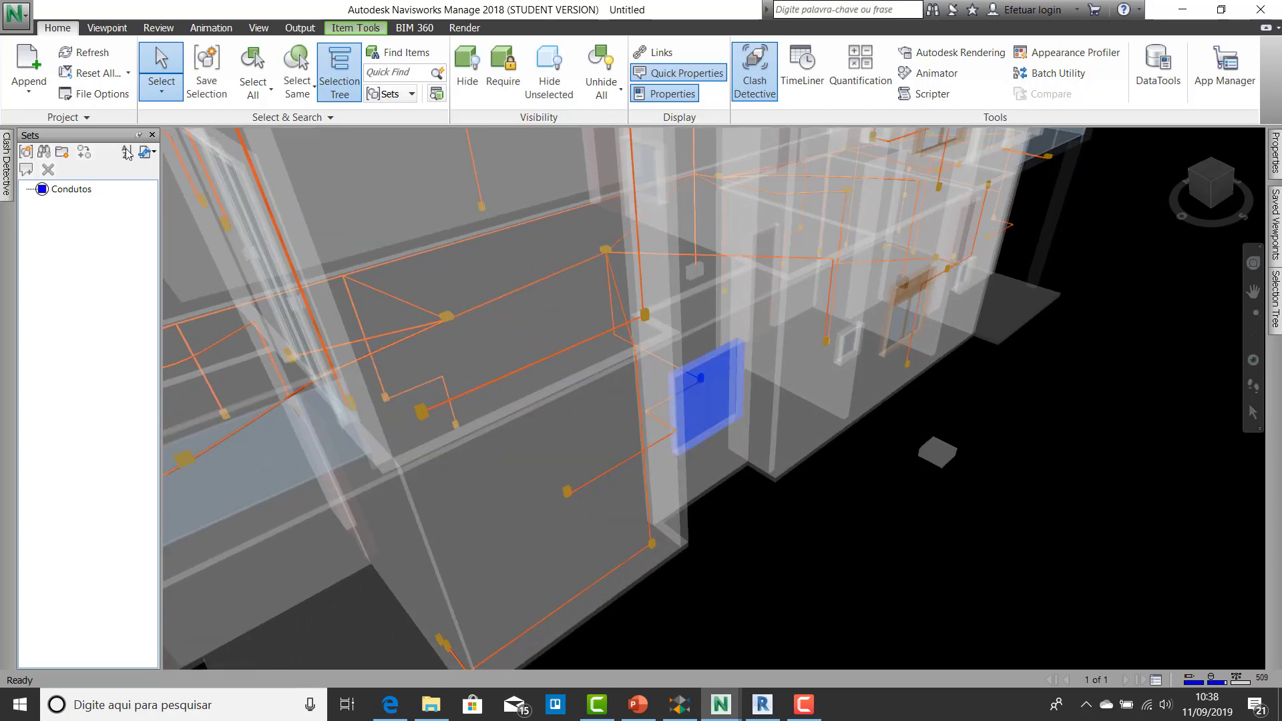
left_click(304, 96)
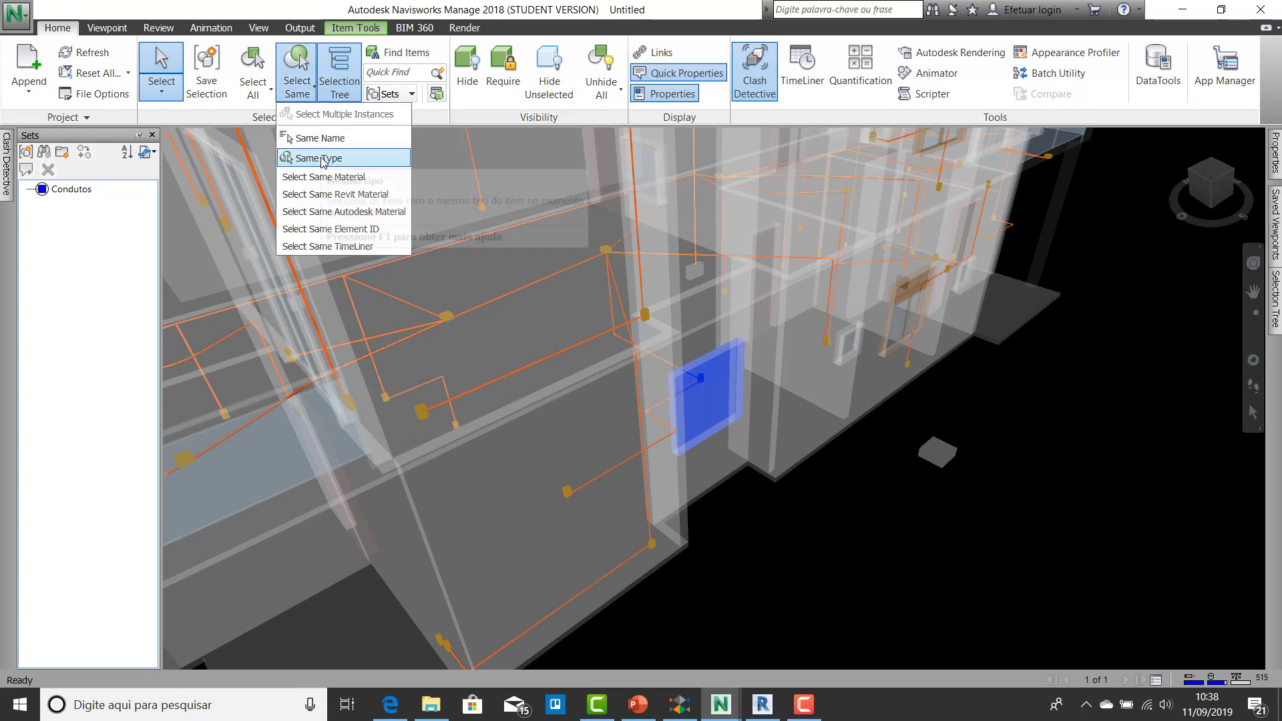
left_click(323, 160)
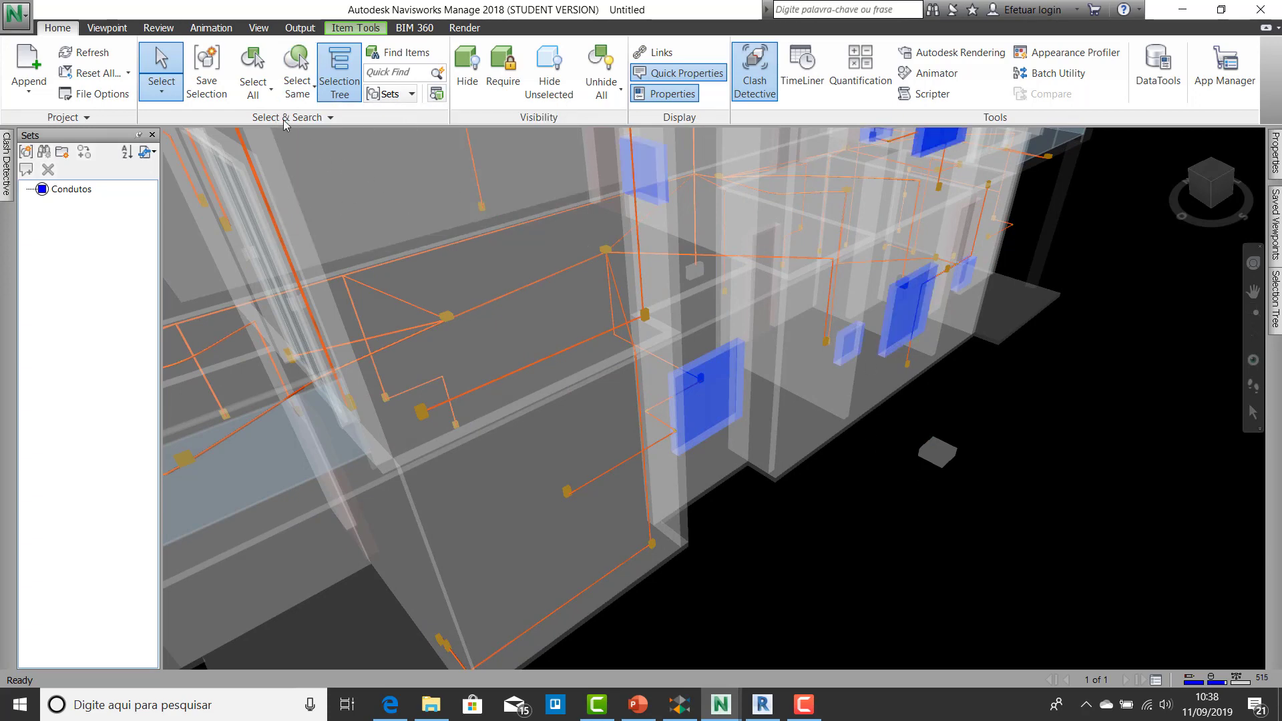
Step: Save the selected windows as a selection set named Janelas
left_click(26, 152)
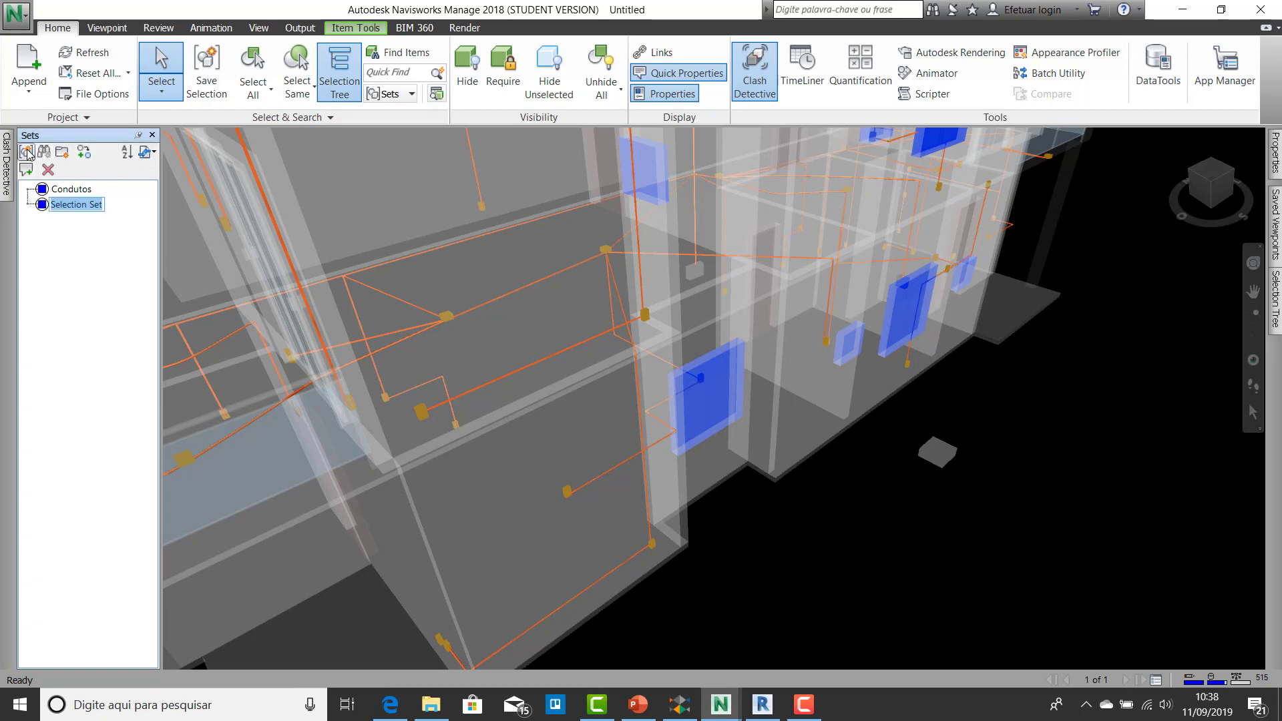
type("Janelas")
key("Return")
Step: Add a new test in Clash Detective and name it Janelas x Condutos
left_click(6, 164)
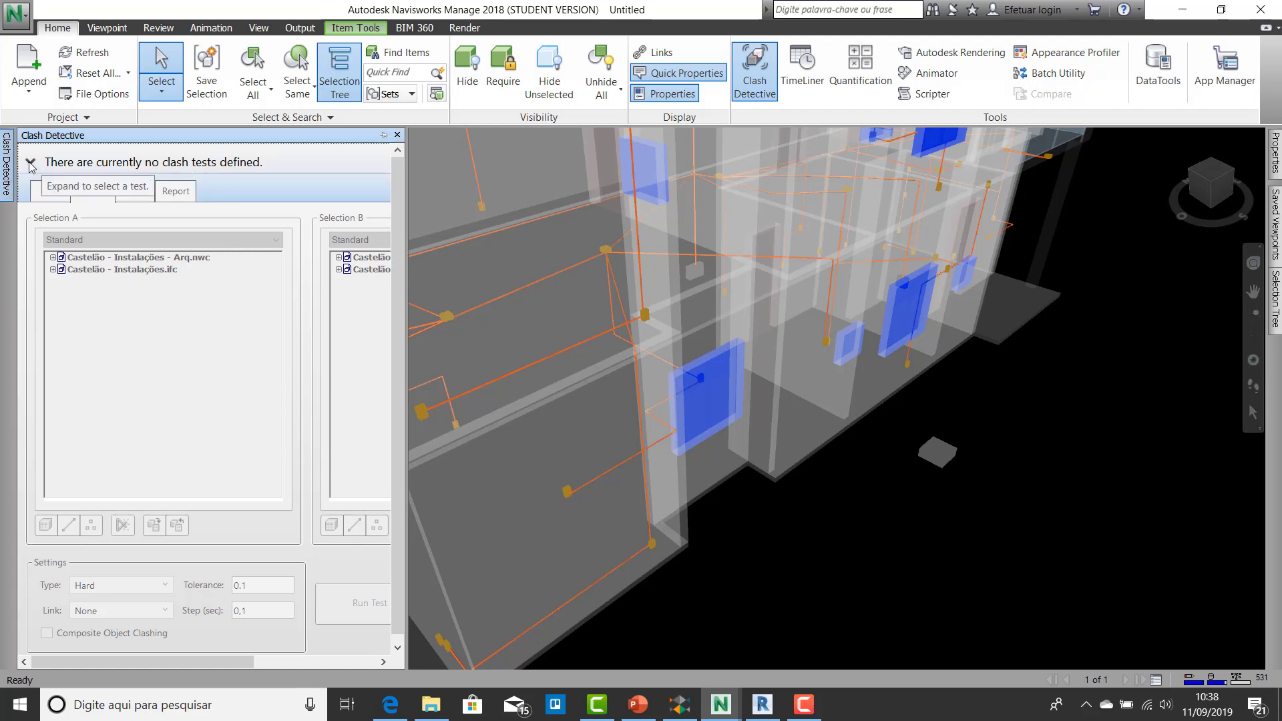
left_click(31, 164)
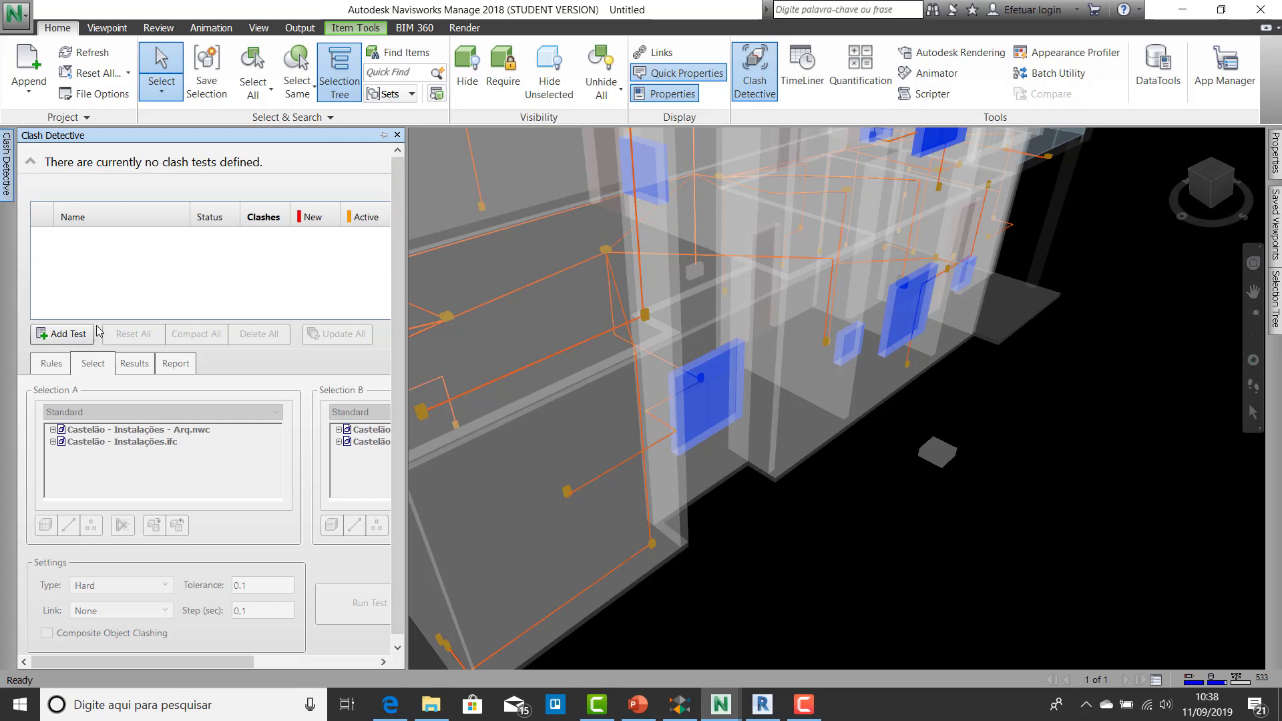
left_click(78, 335)
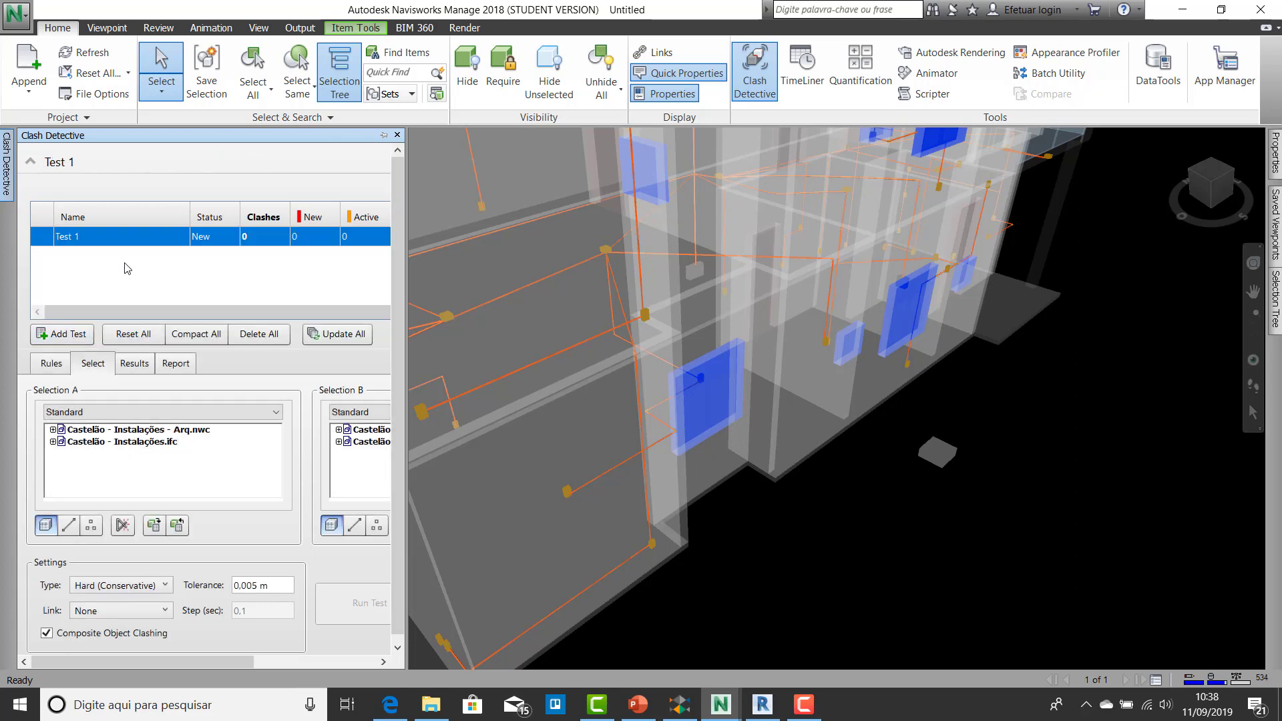
left_click(89, 237)
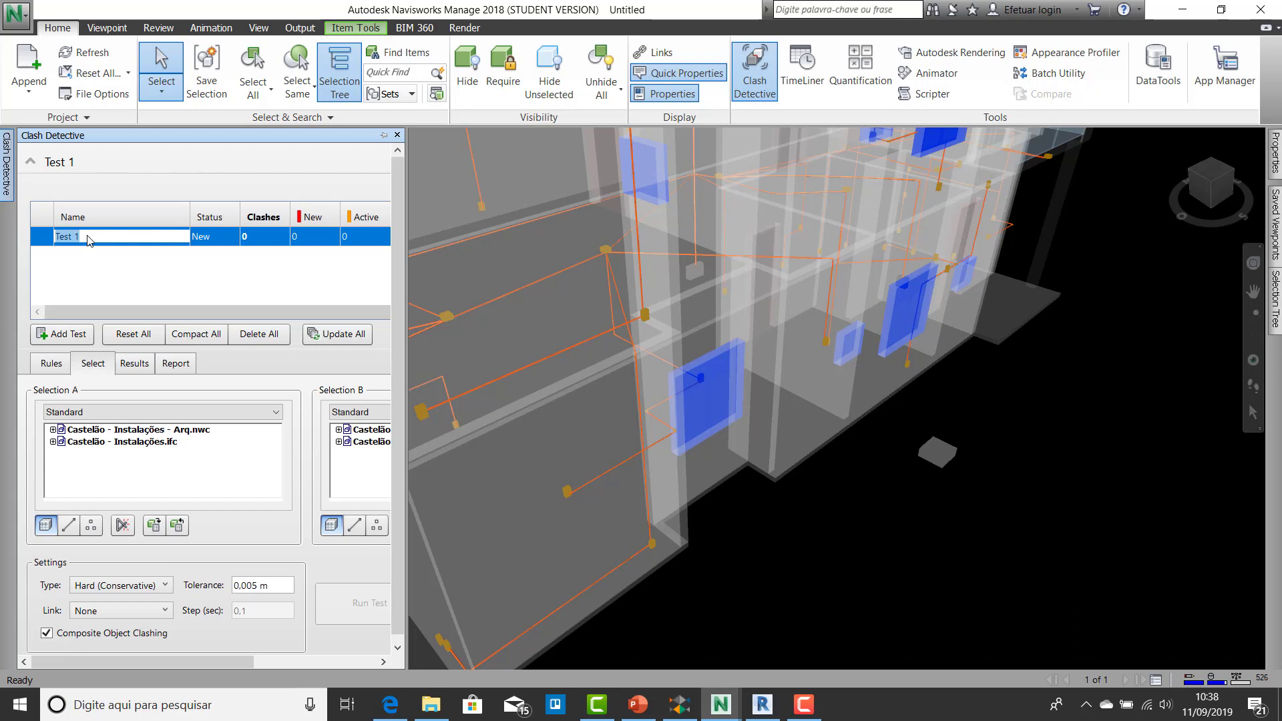
key("Caps_Lock")
type("Janelas")
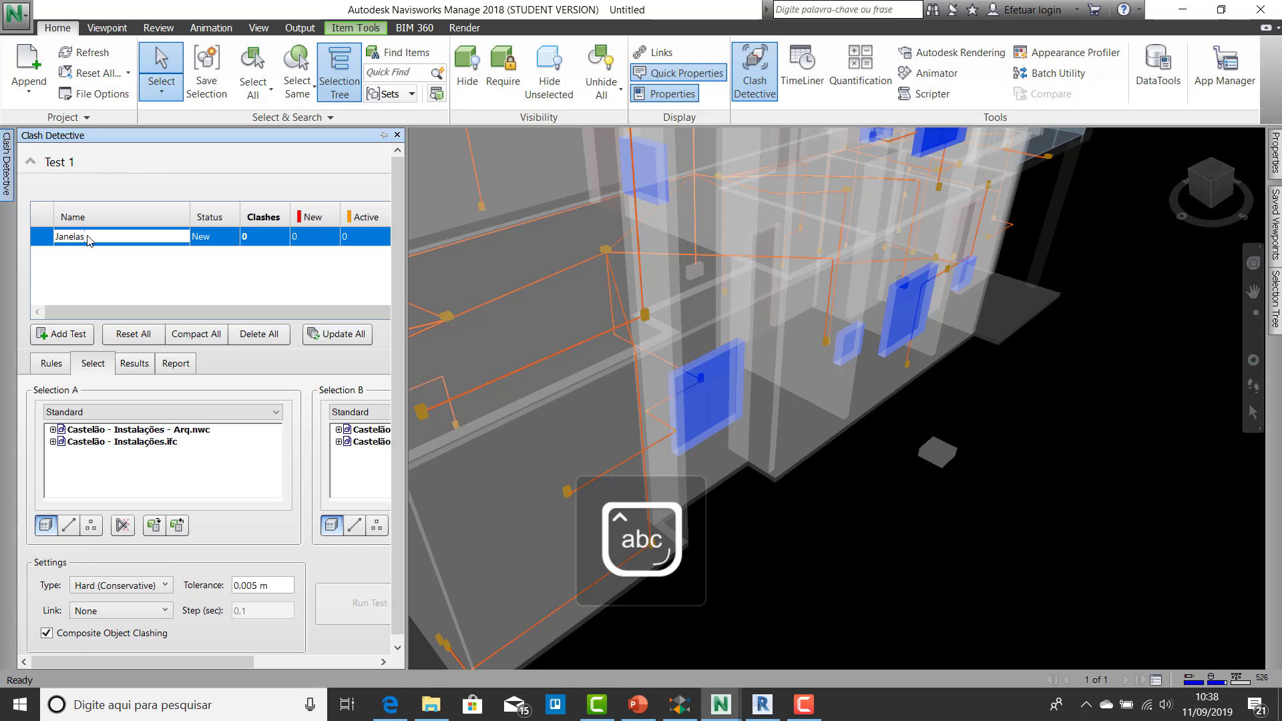
type(" -")
key("Caps_Lock")
type("C")
key("Caps_Lock")
type("ondutos")
key("Return")
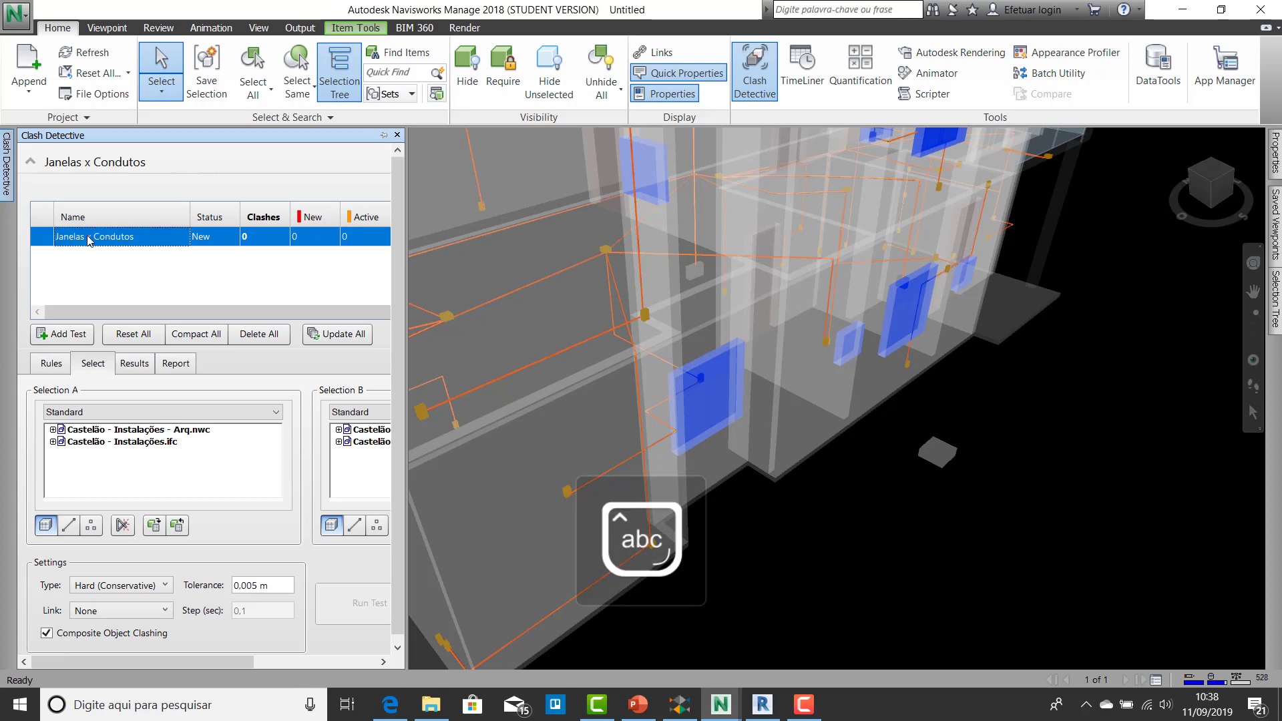
Step: Set the clash test to check the Janelas set as Selection A against the Condutos set as Selection B, and run it
left_click(129, 412)
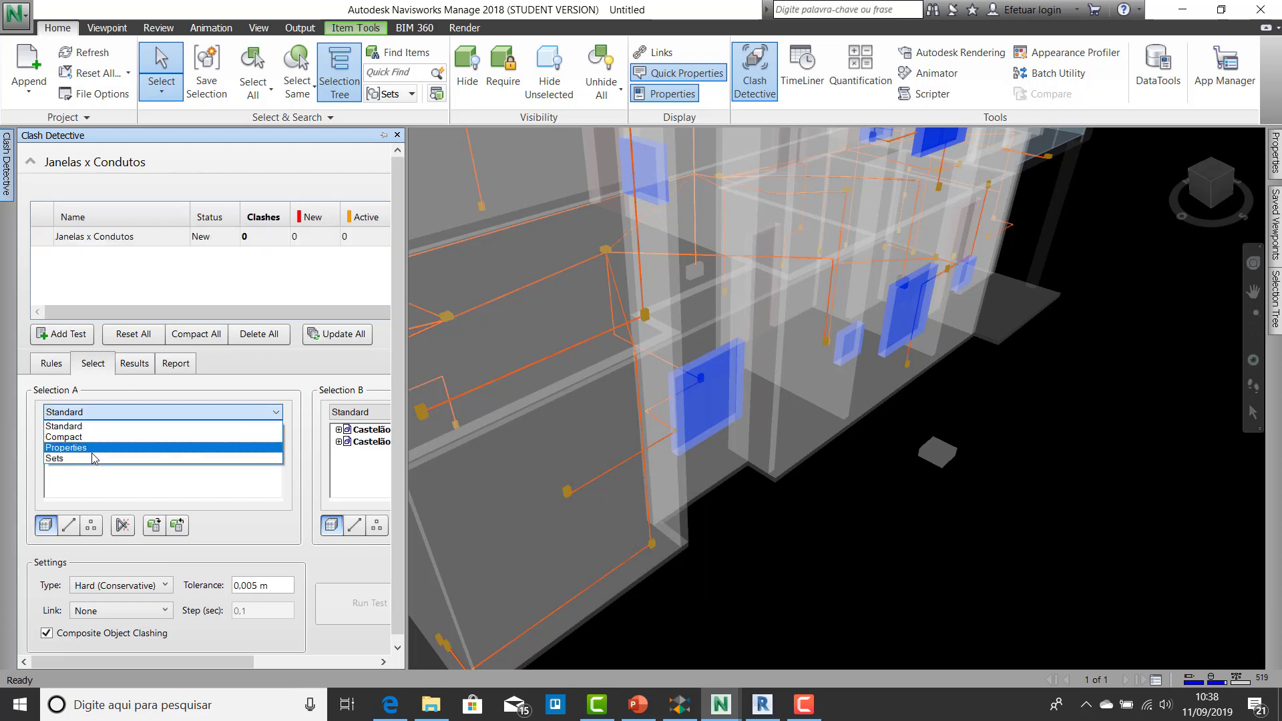
left_click(87, 461)
left_click(372, 413)
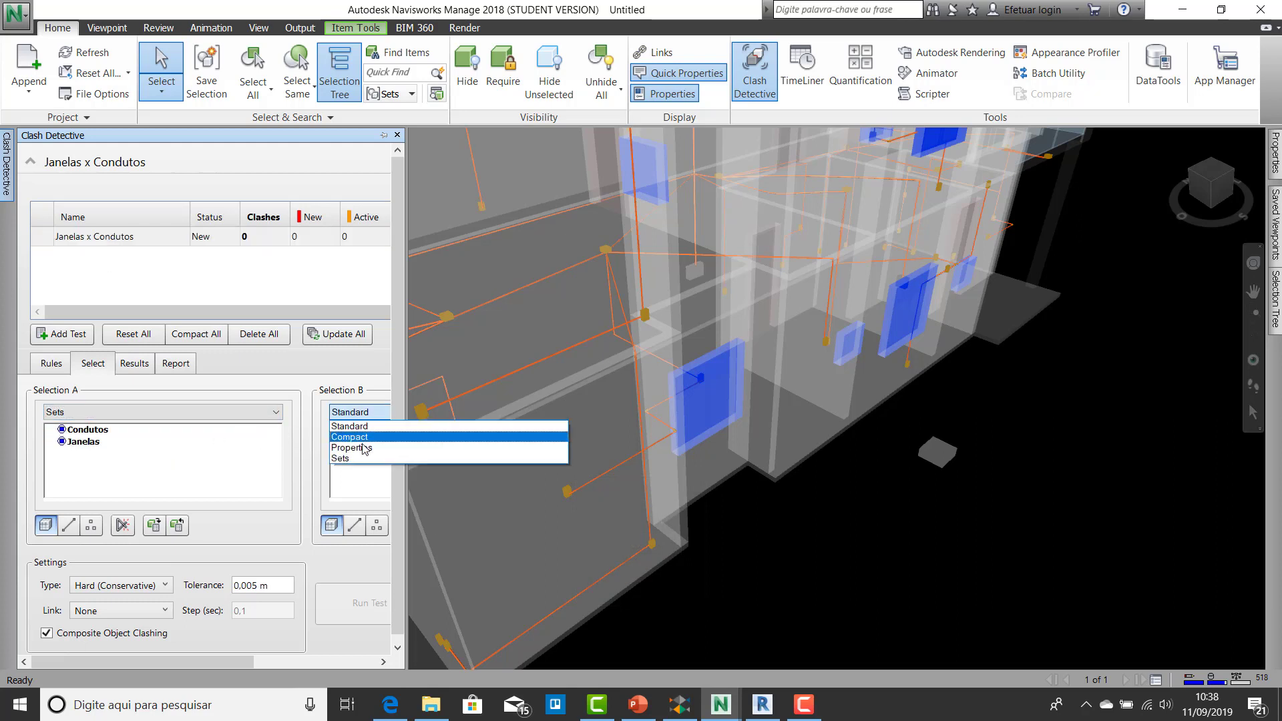
left_click(359, 472)
left_click(79, 445)
left_click(366, 413)
left_click(362, 463)
left_click(375, 435)
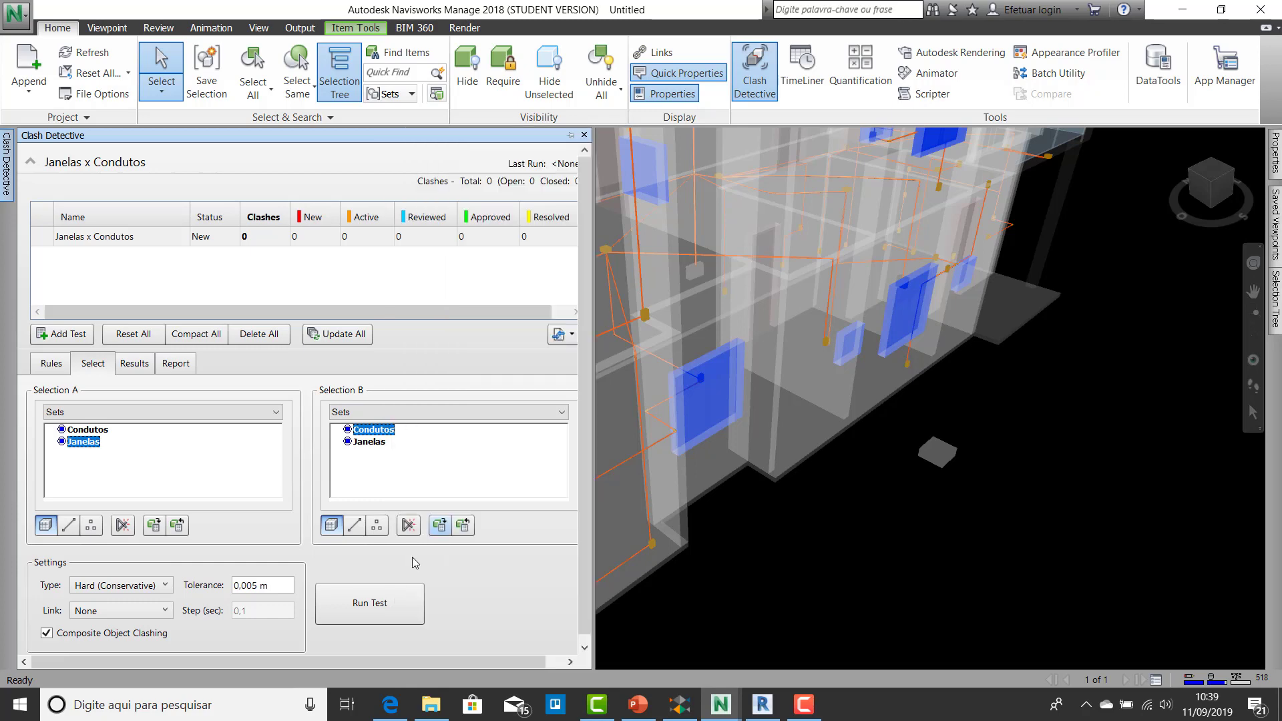
left_click(380, 606)
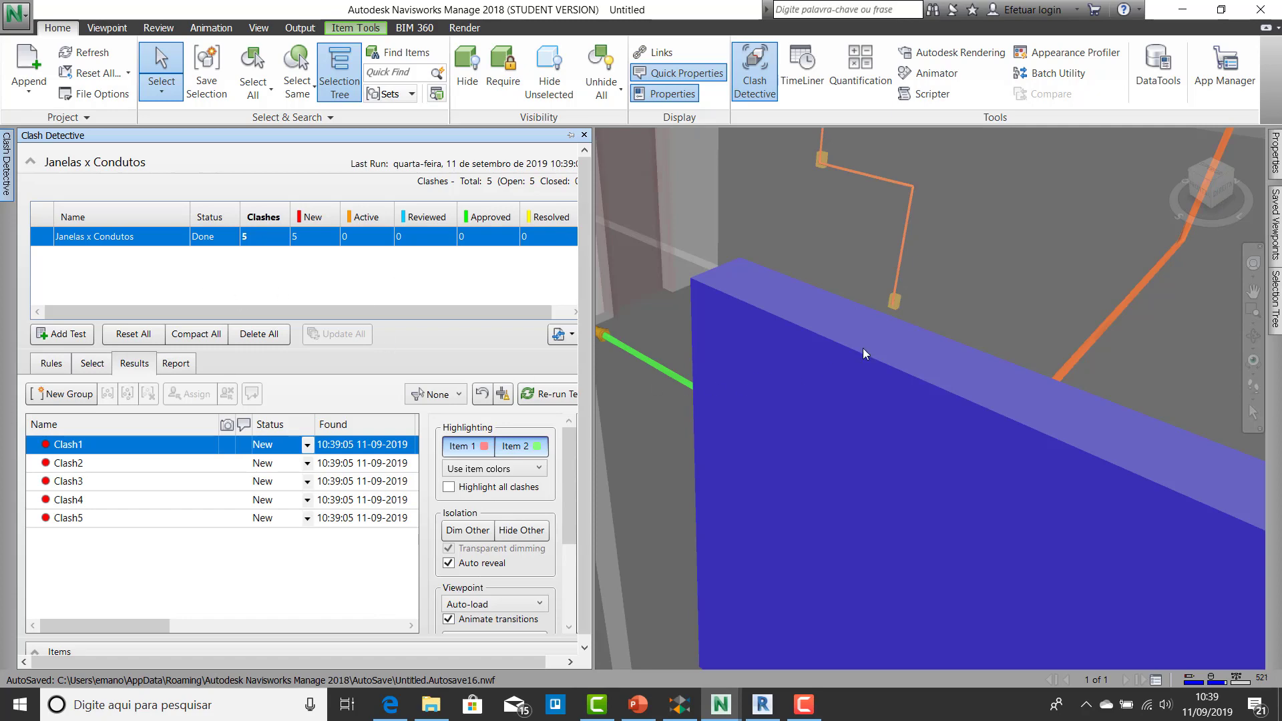
Step: Examine Clash1 with all other items hidden and the window selection cleared
scroll(746, 385, "down", 10)
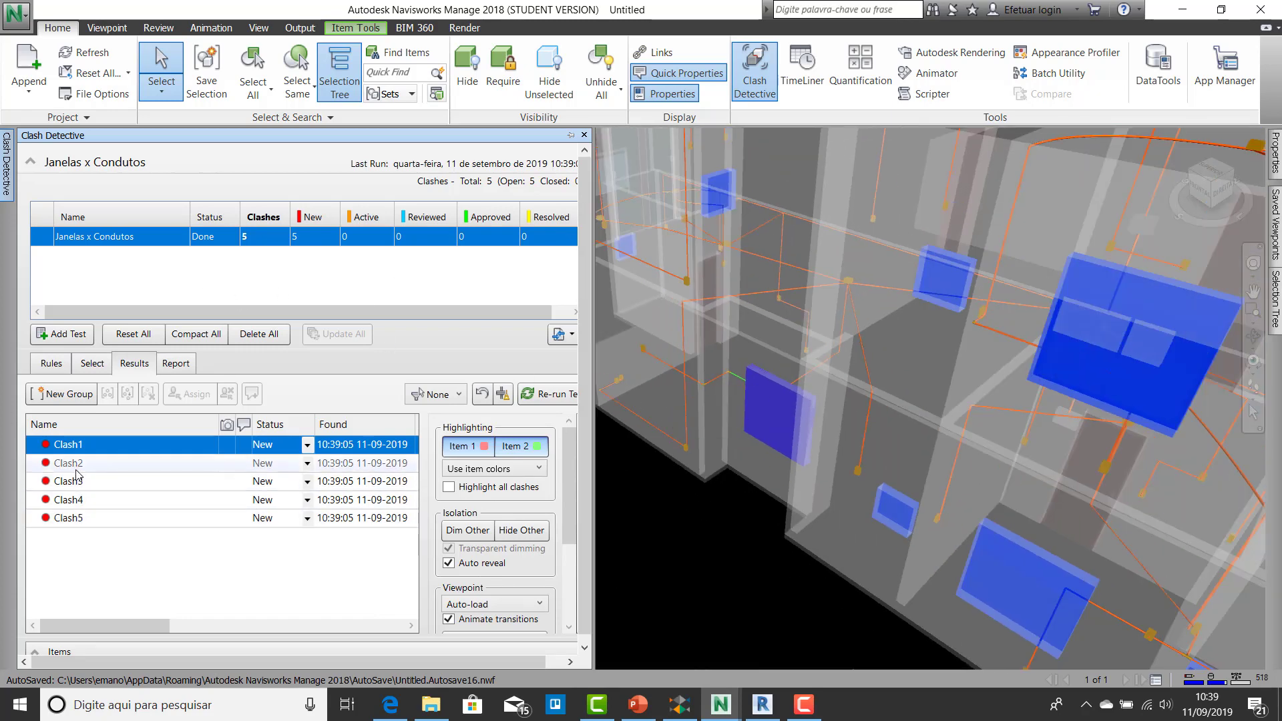
left_click(77, 446)
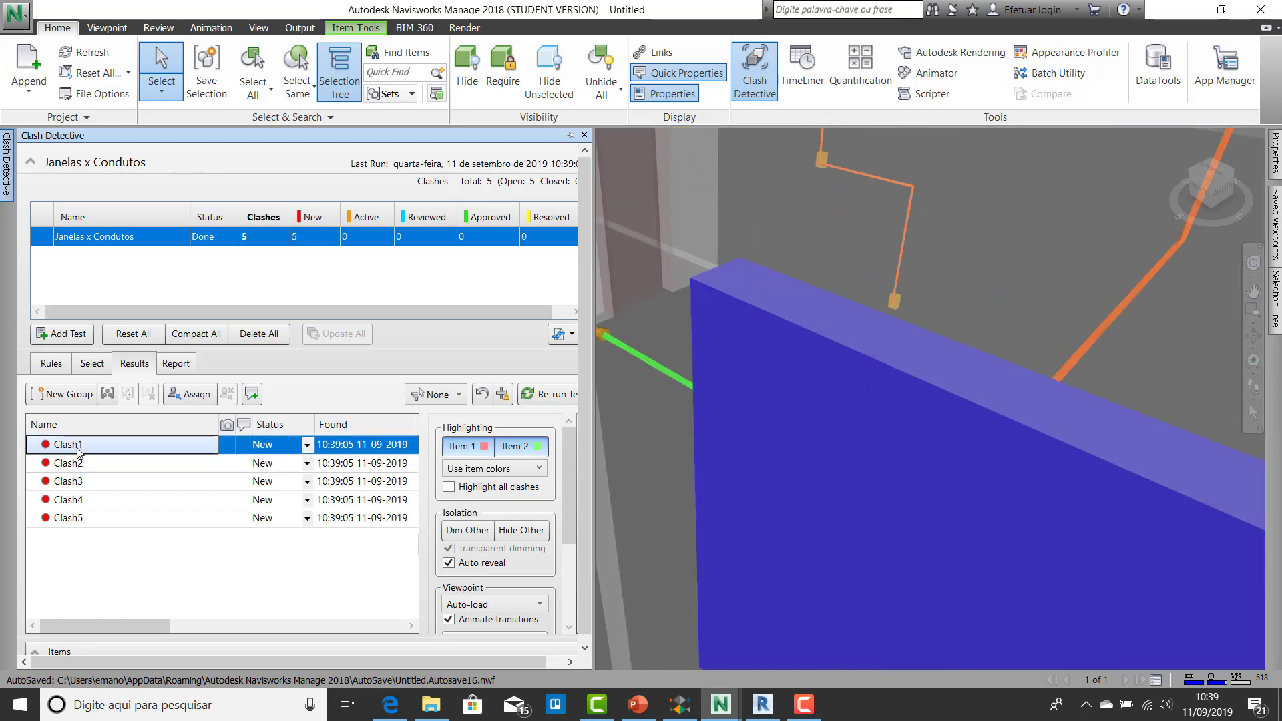
scroll(1054, 338, "down", 1)
scroll(1055, 339, "down", 5)
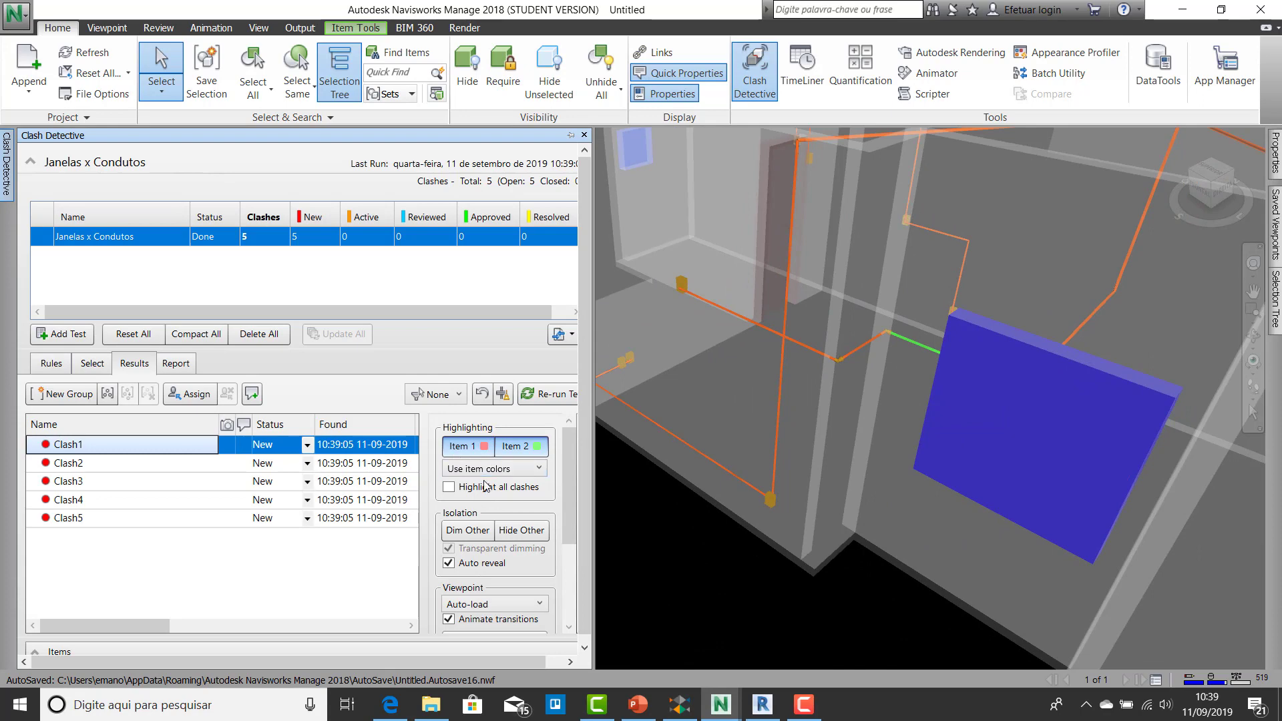
left_click(520, 532)
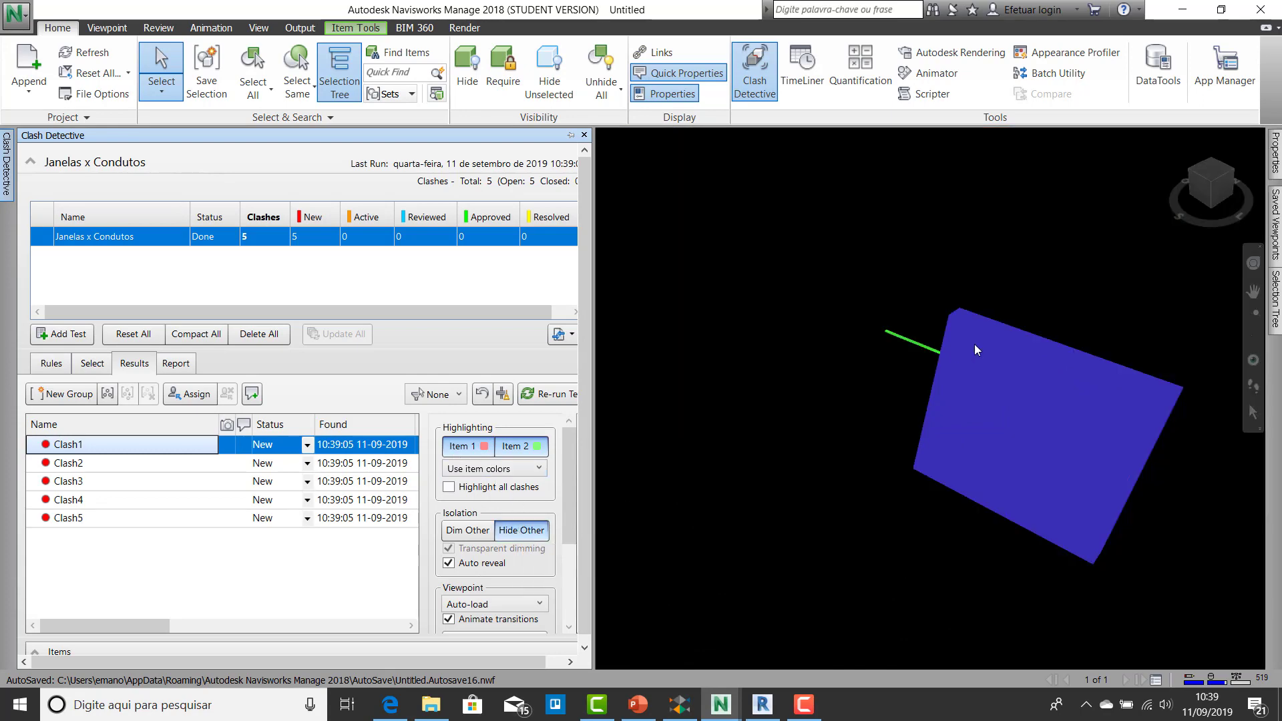
left_click(950, 300)
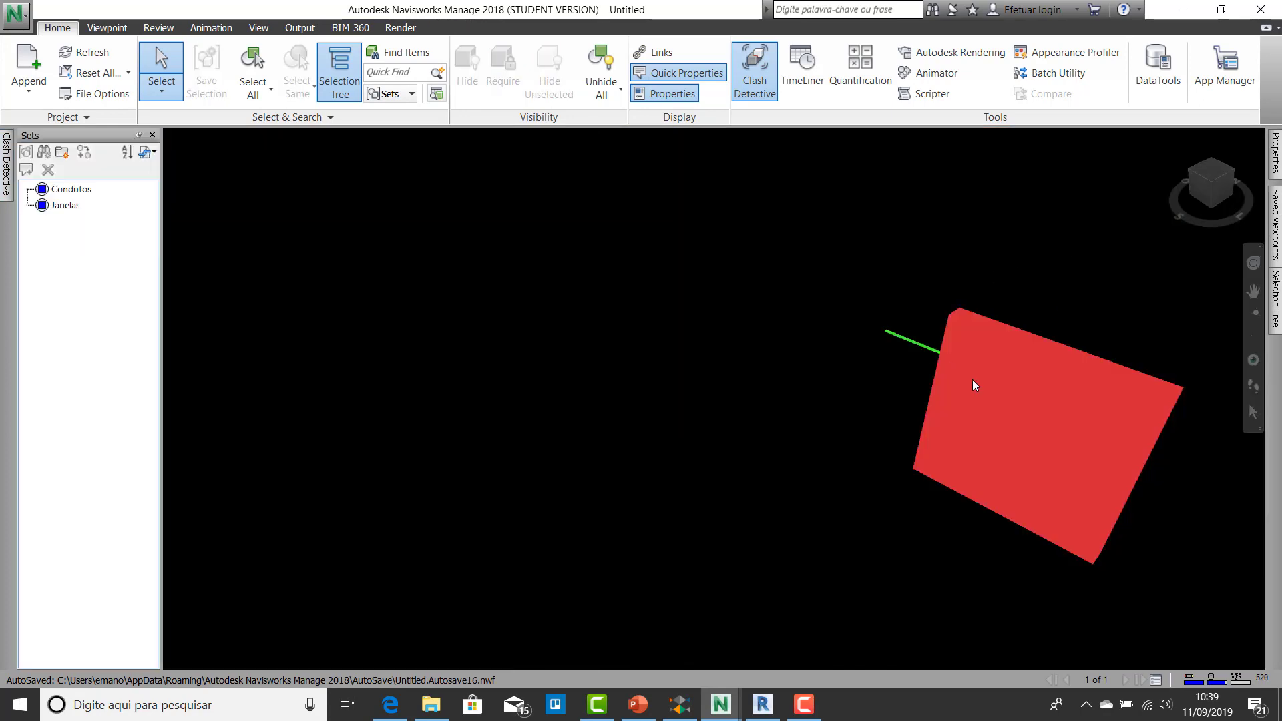
left_click(1193, 179)
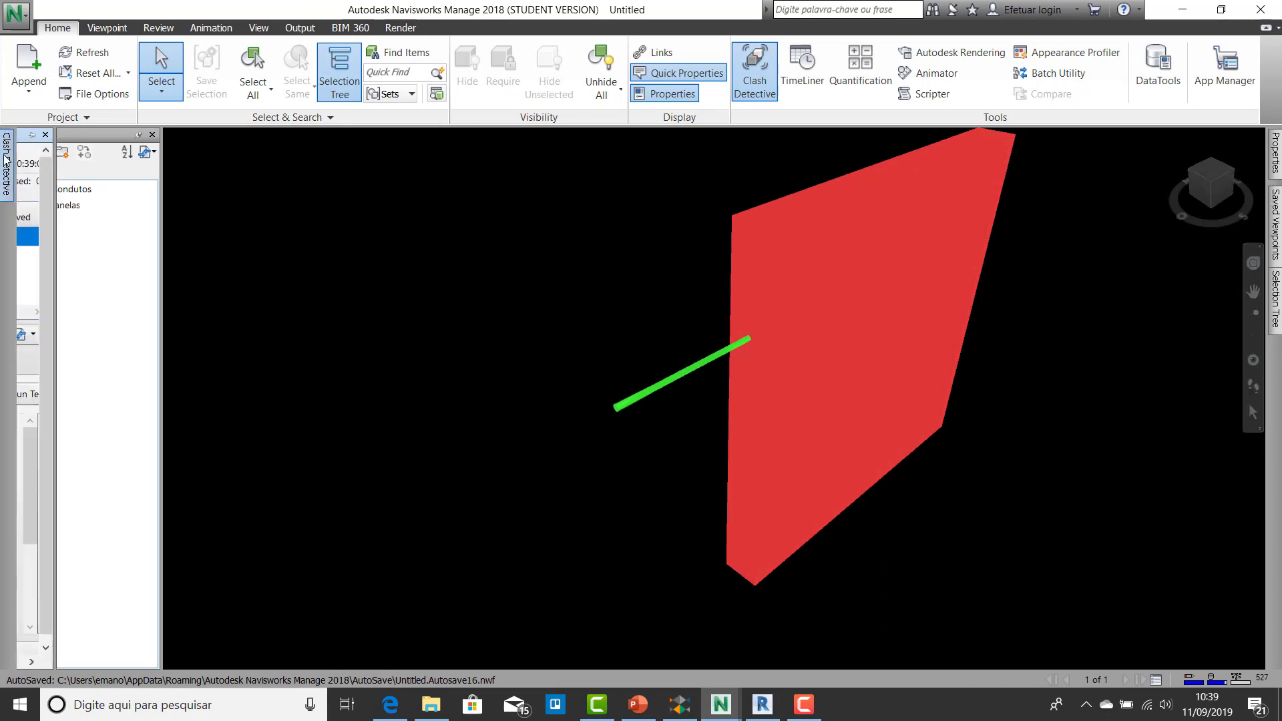
Step: Toggle the hiding of other items for Clash1, and dim the rest of the model instead
mouse_move(8, 164)
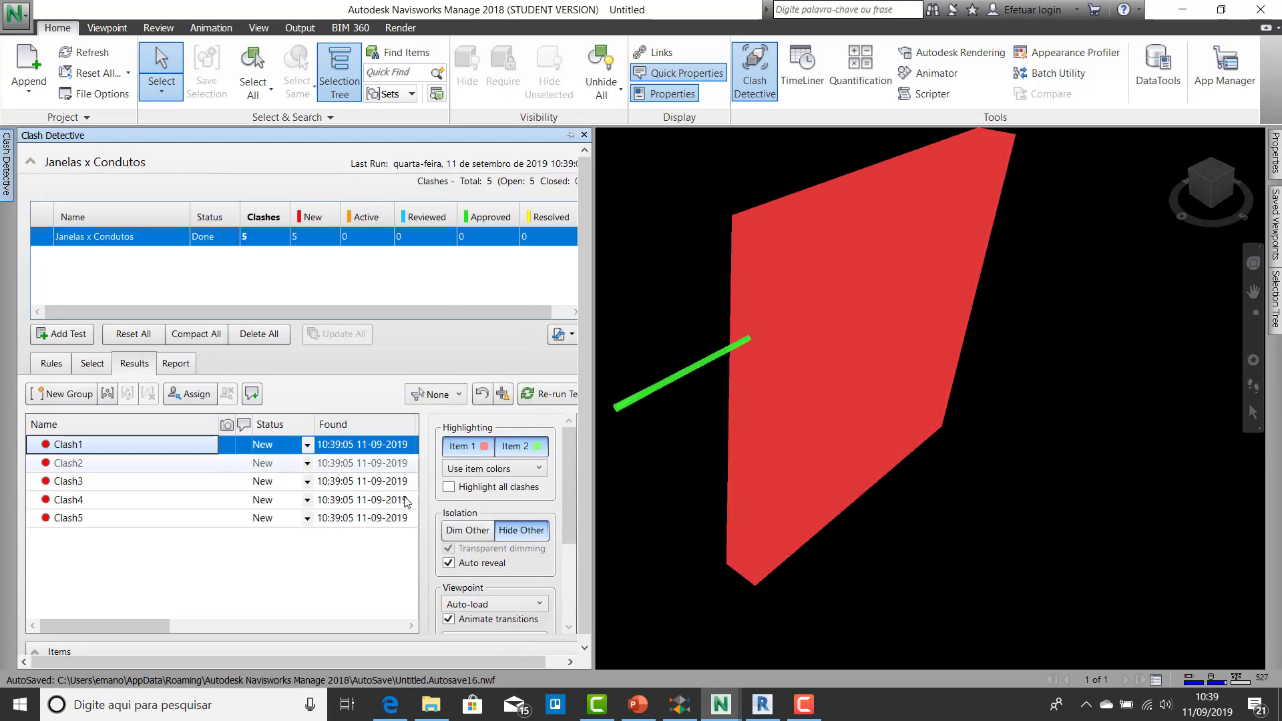
left_click(533, 534)
left_click(533, 534)
left_click(533, 535)
left_click(533, 535)
left_click(533, 534)
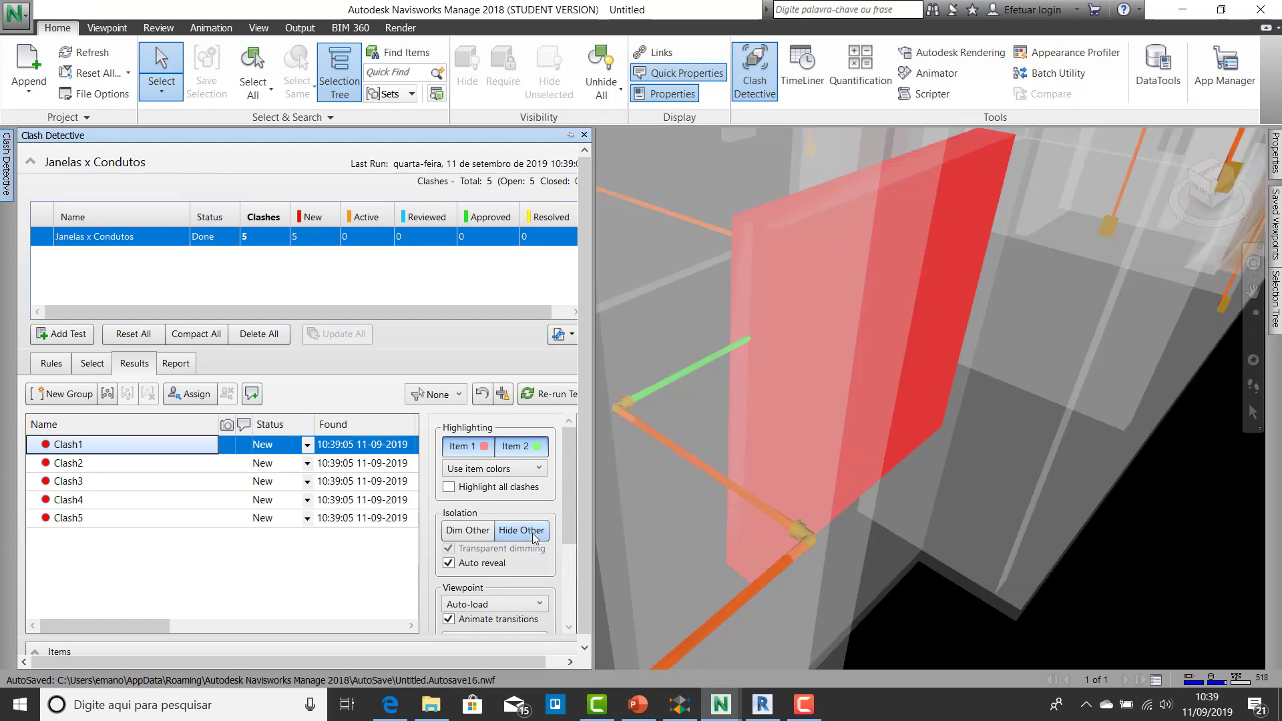
left_click(476, 533)
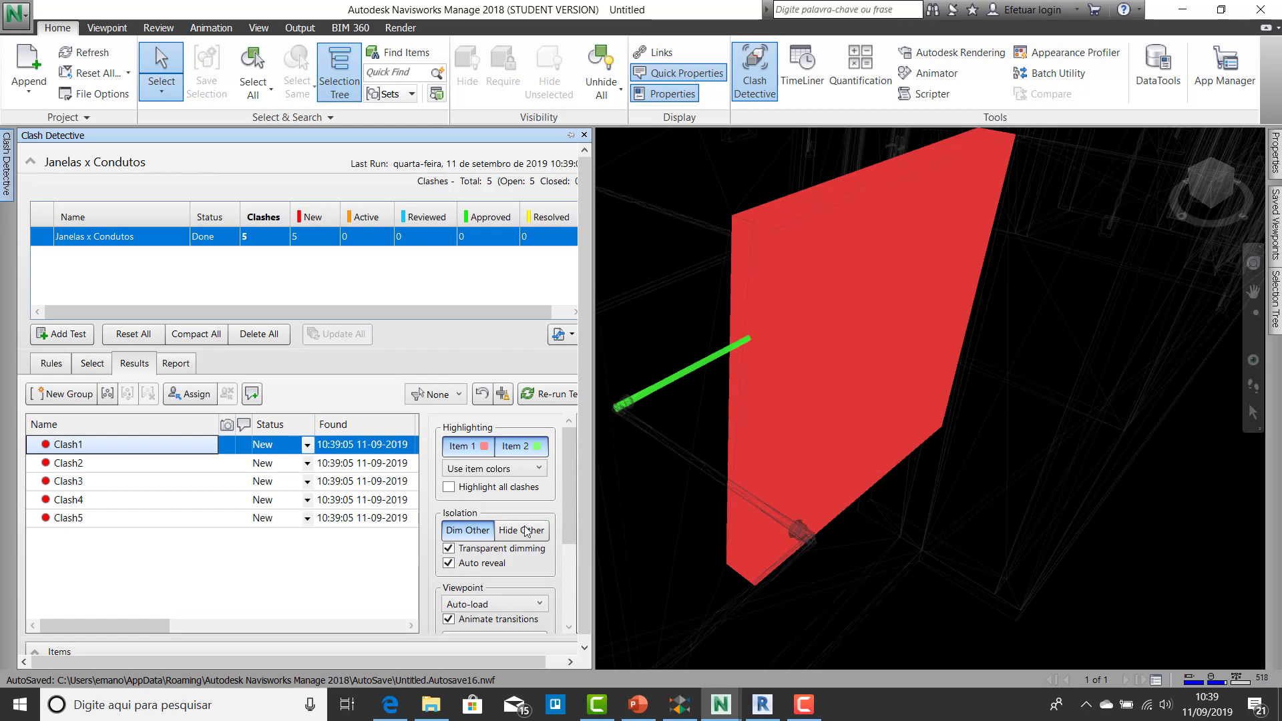
Step: Examine the Clash1 window and conduit from other angles with the rest of the model dimmed
scroll(787, 361, "down", 2)
middle_click_drag(787, 360, 1249, 509)
scroll(1156, 467, "down", 1)
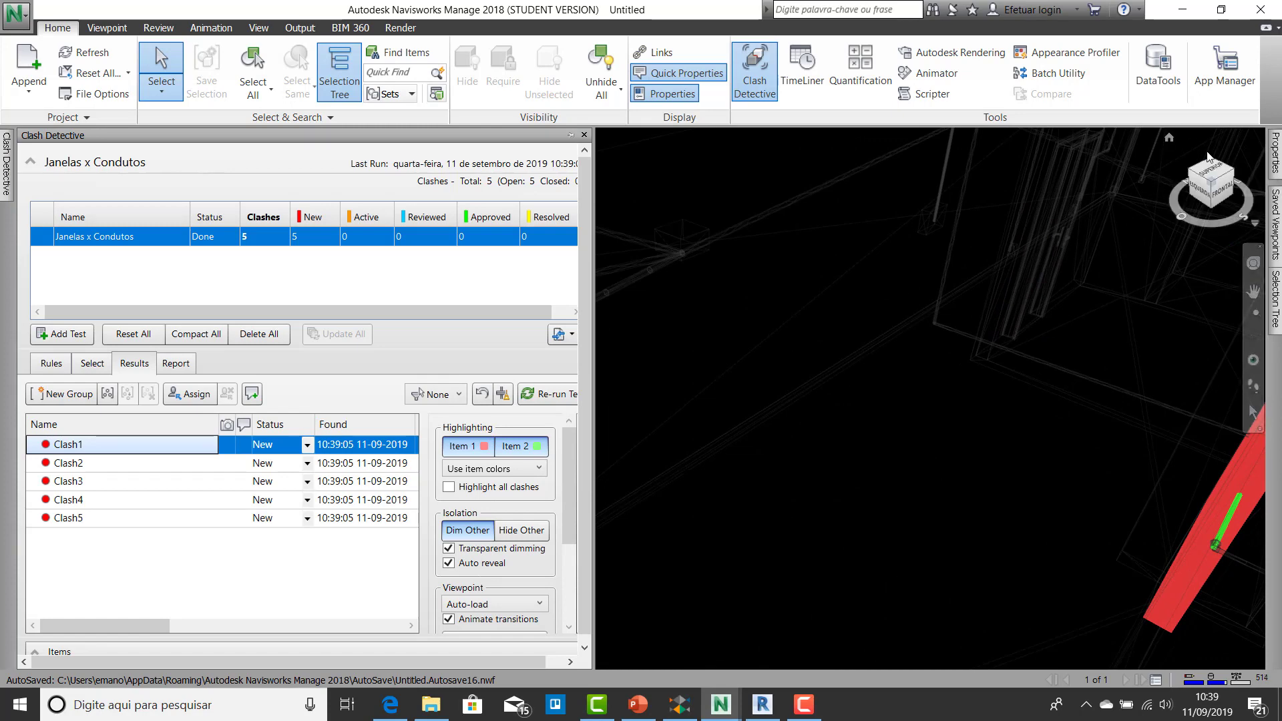
left_click_drag(1197, 164, 1022, 378)
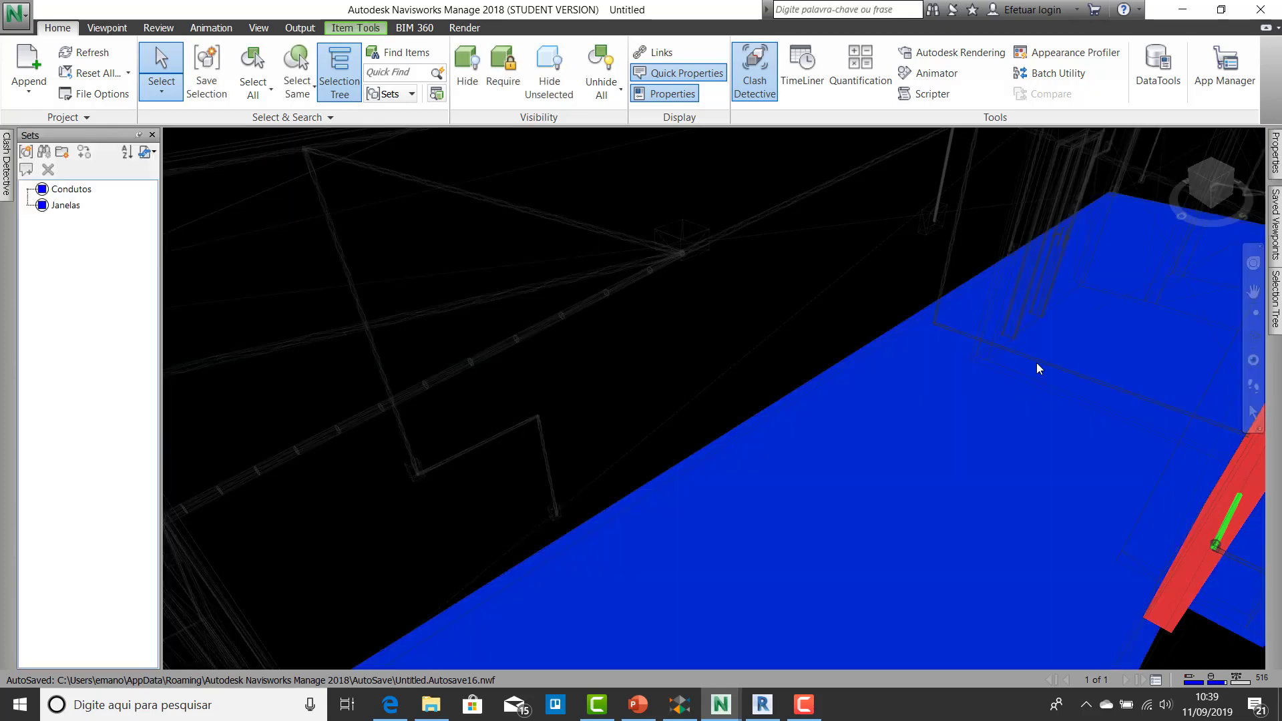
left_click(1190, 181)
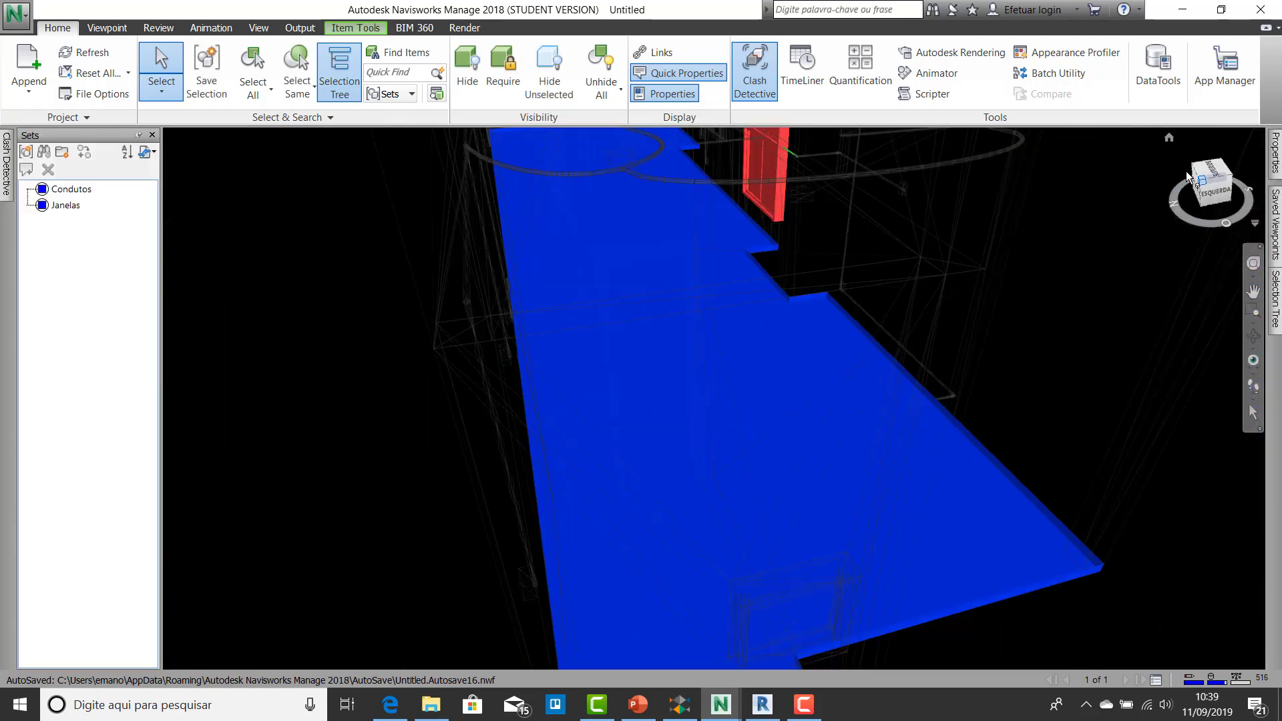
middle_click_drag(747, 457, 901, 615, "shift")
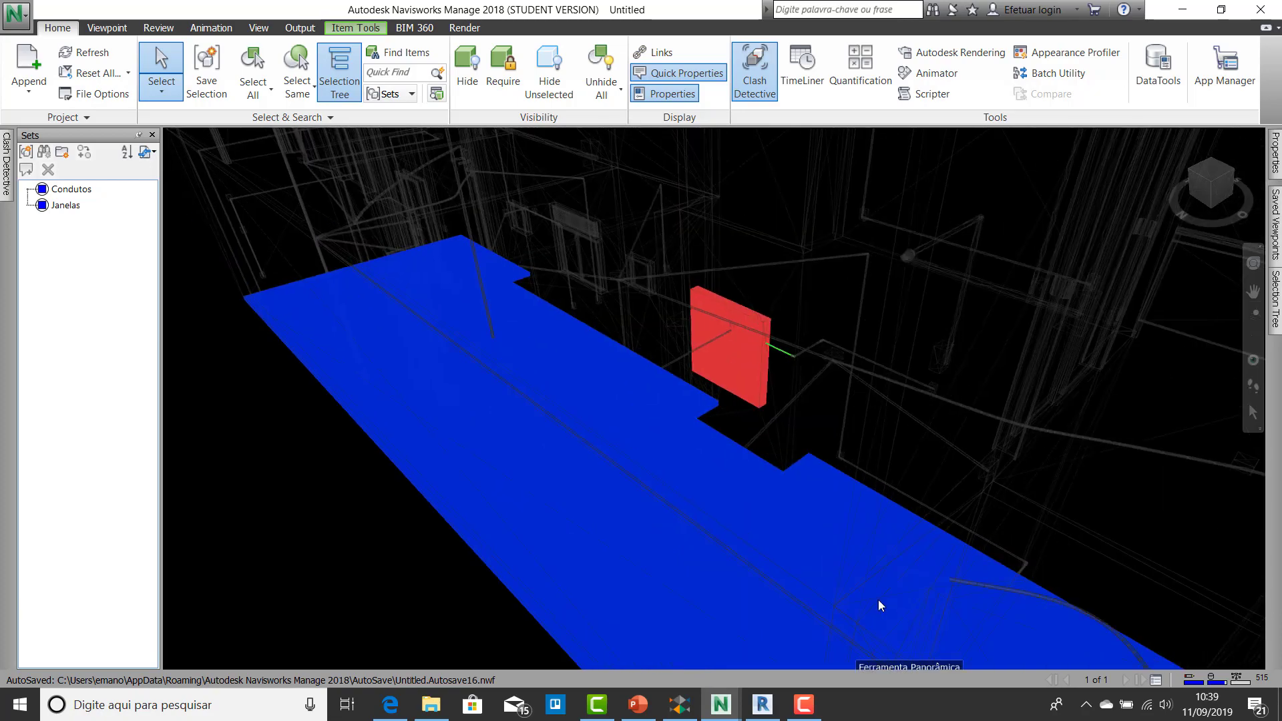
scroll(661, 227, "up", 3)
scroll(669, 237, "up", 1)
middle_click_drag(669, 238, 907, 532)
scroll(724, 305, "up", 1)
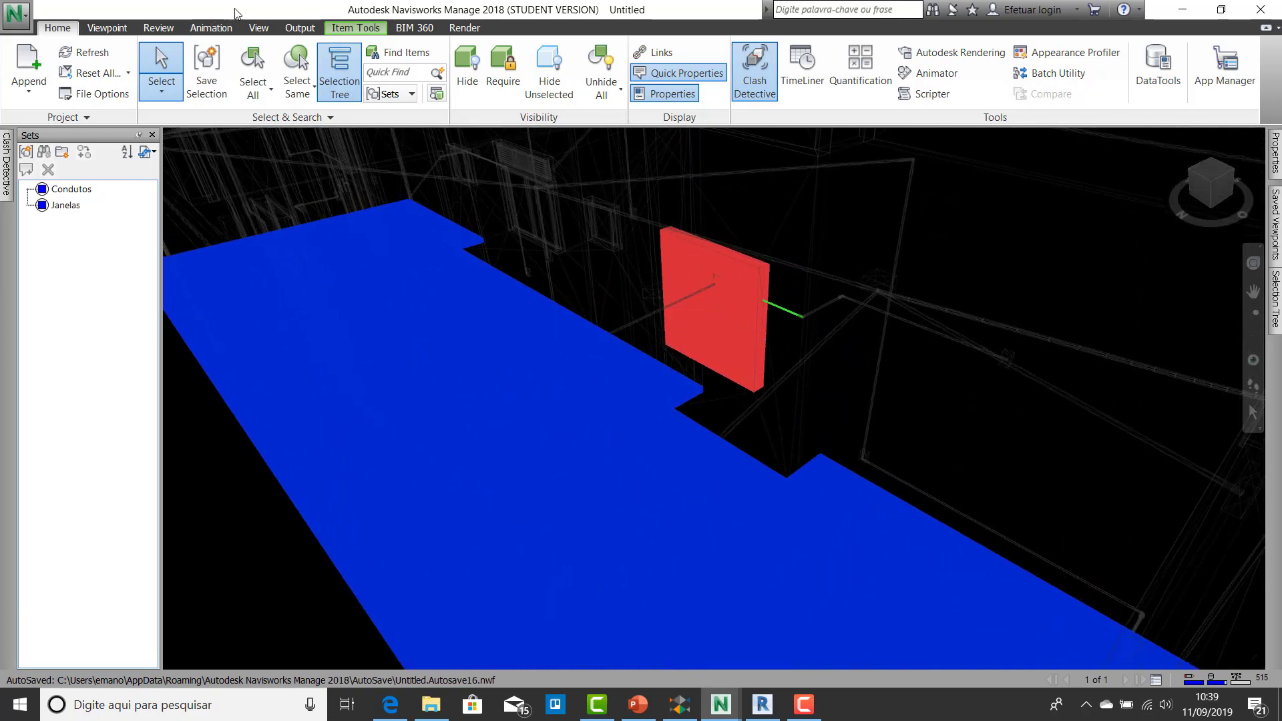
Step: Try to enlarge the clashing window and conduit with Zoom Window, and return to selection mode
left_click(106, 28)
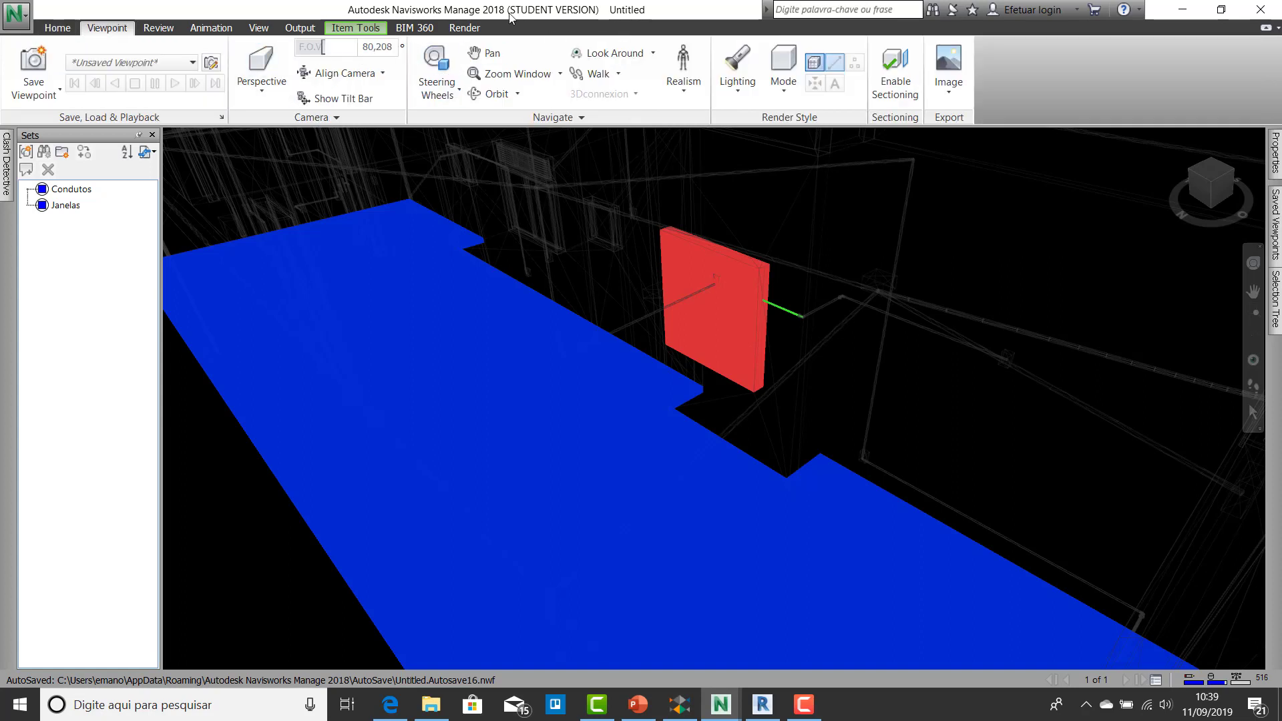
left_click(508, 73)
left_click_drag(609, 214, 816, 439)
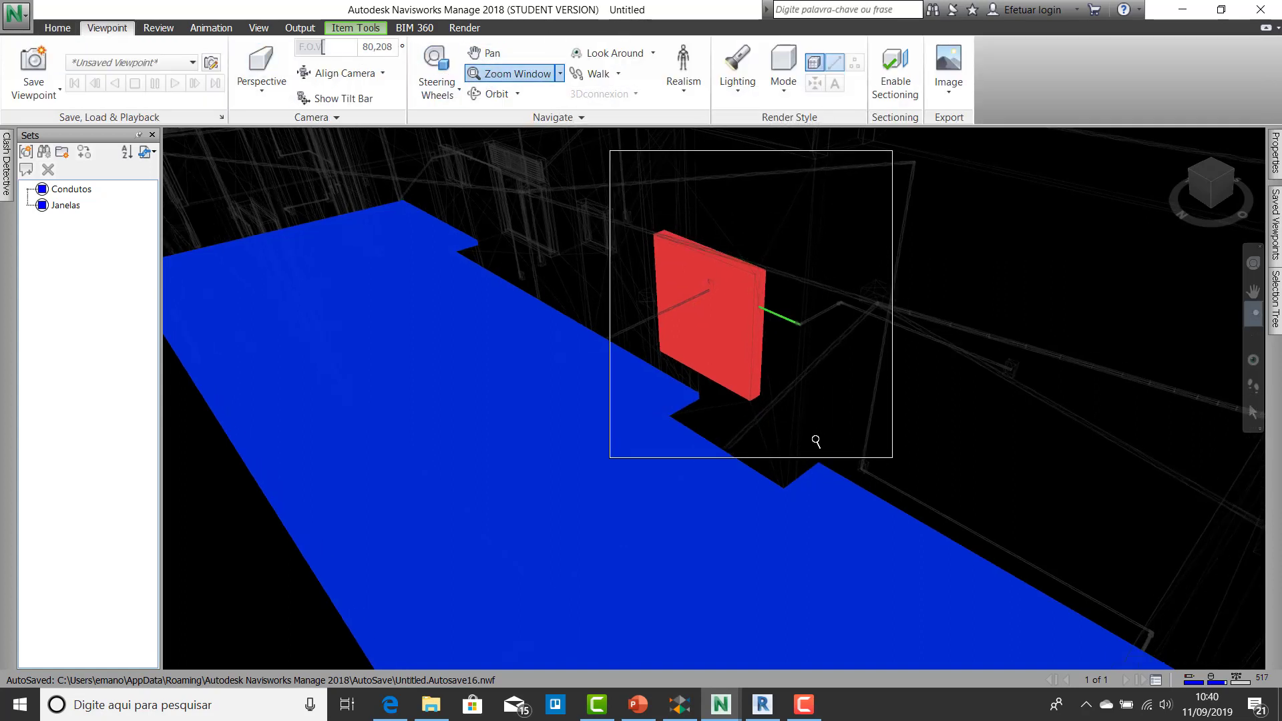
left_click_drag(664, 279, 803, 385)
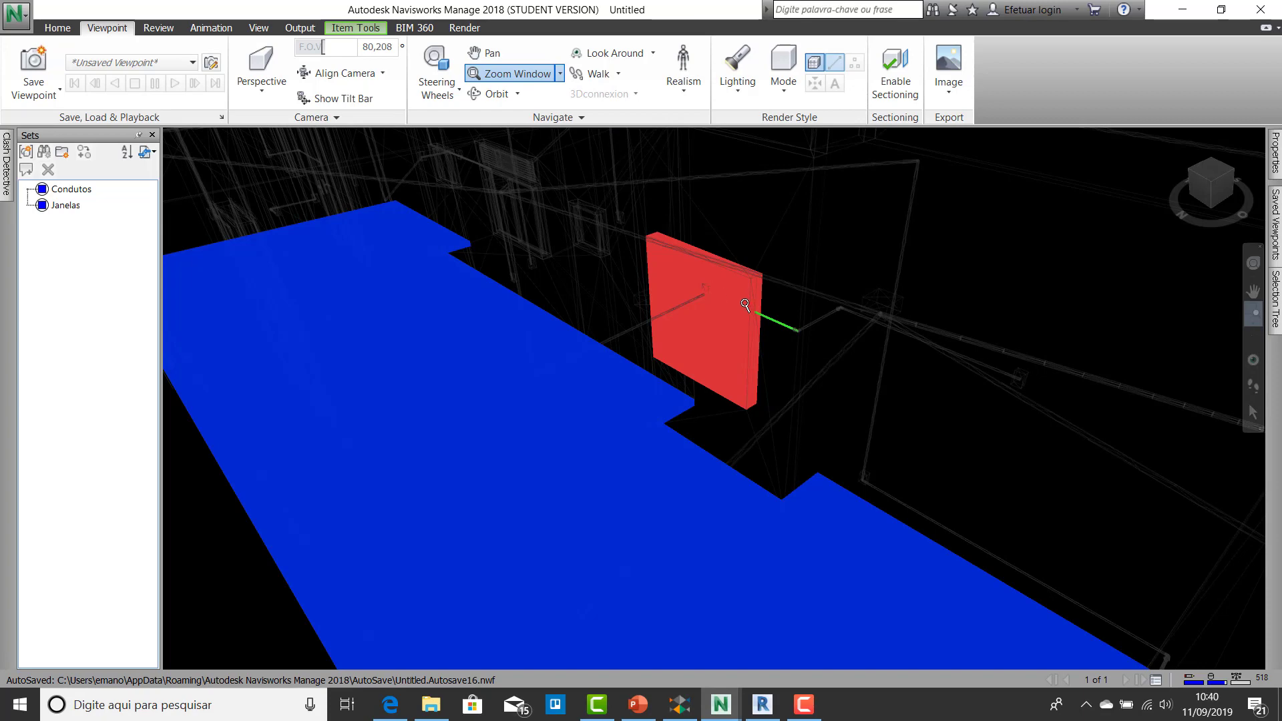
left_click(68, 28)
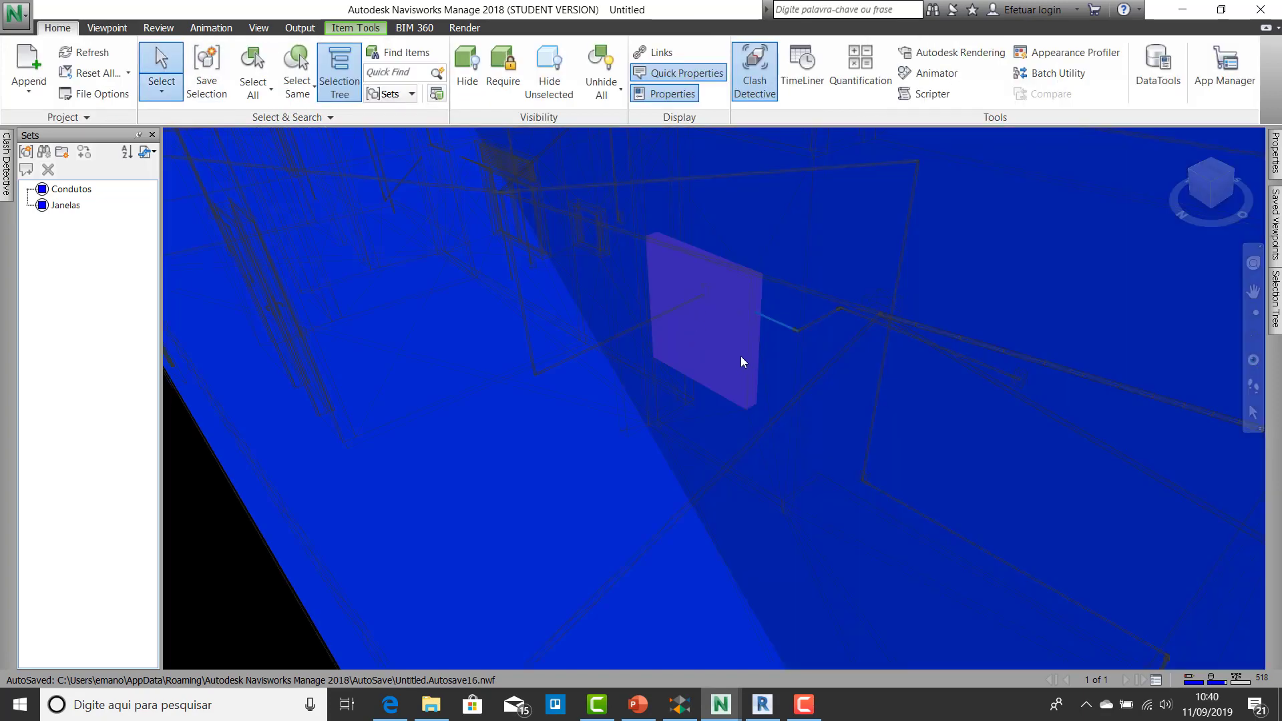
Step: Clear the Clash1 window selection and turn off the dimming of other items
scroll(739, 364, "up", 1)
scroll(1034, 245, "up", 1)
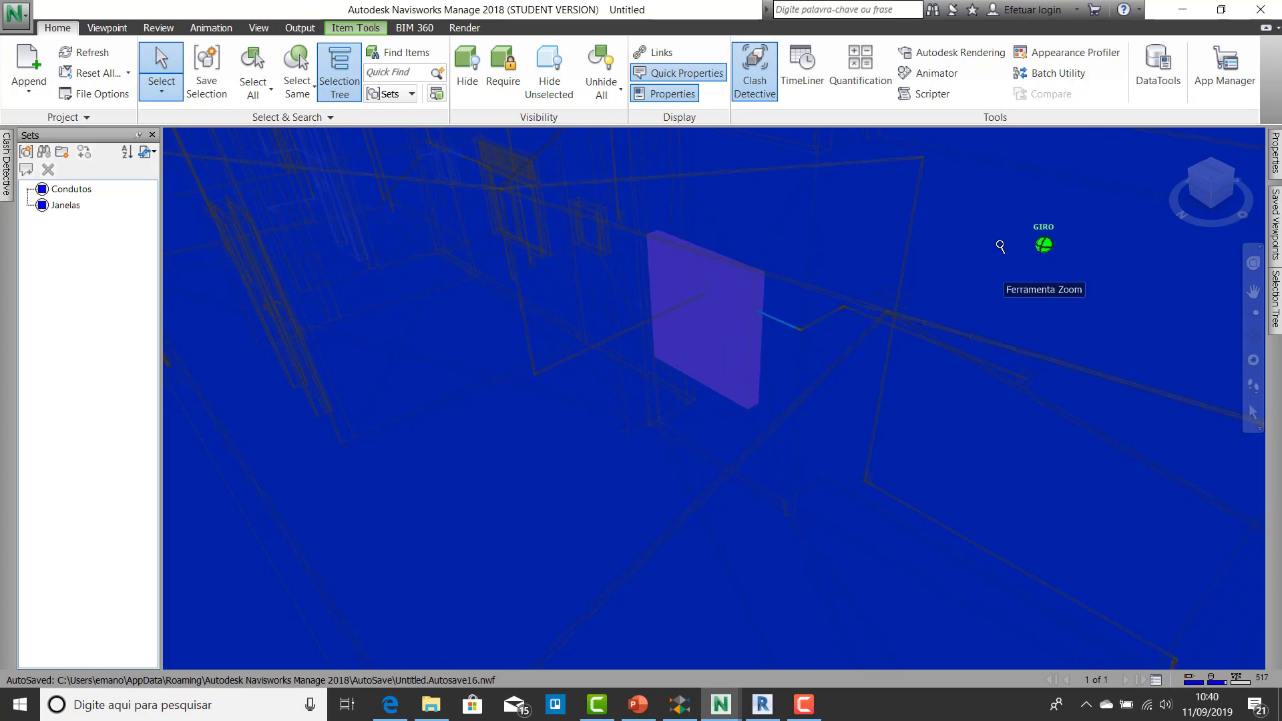
scroll(1035, 246, "down", 1)
left_click(280, 563)
scroll(279, 563, "up", 1)
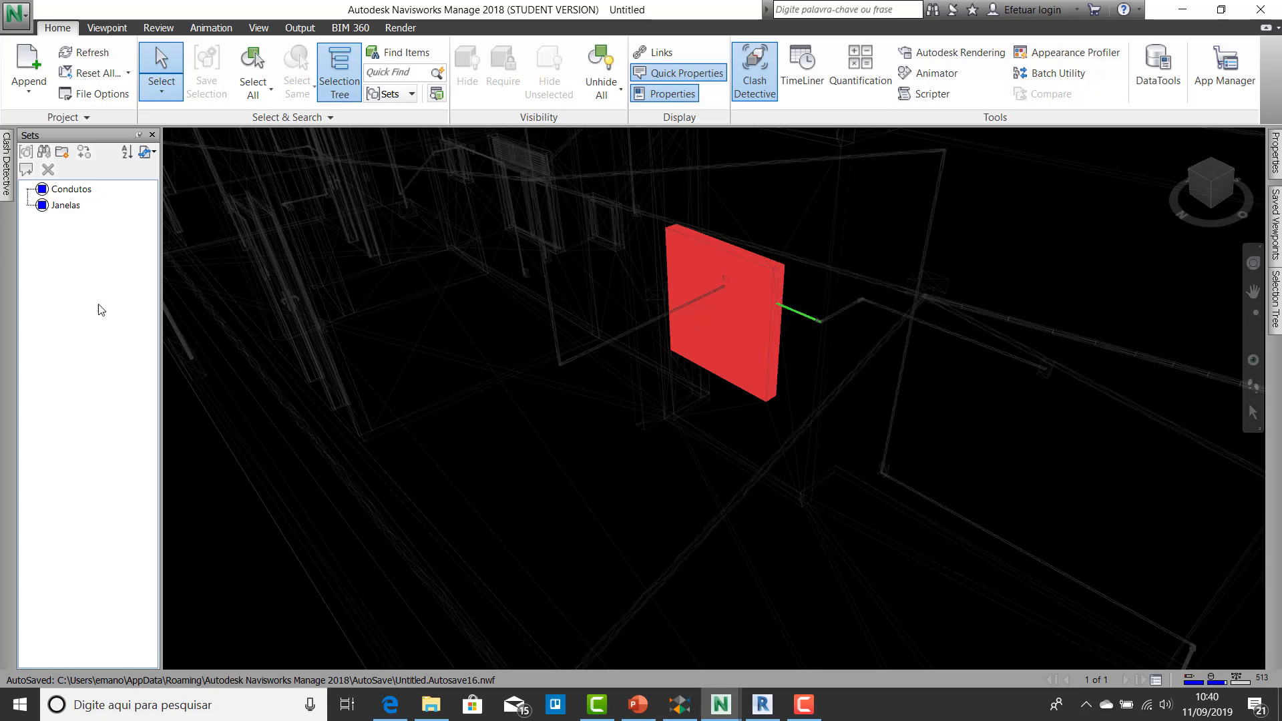
mouse_move(7, 175)
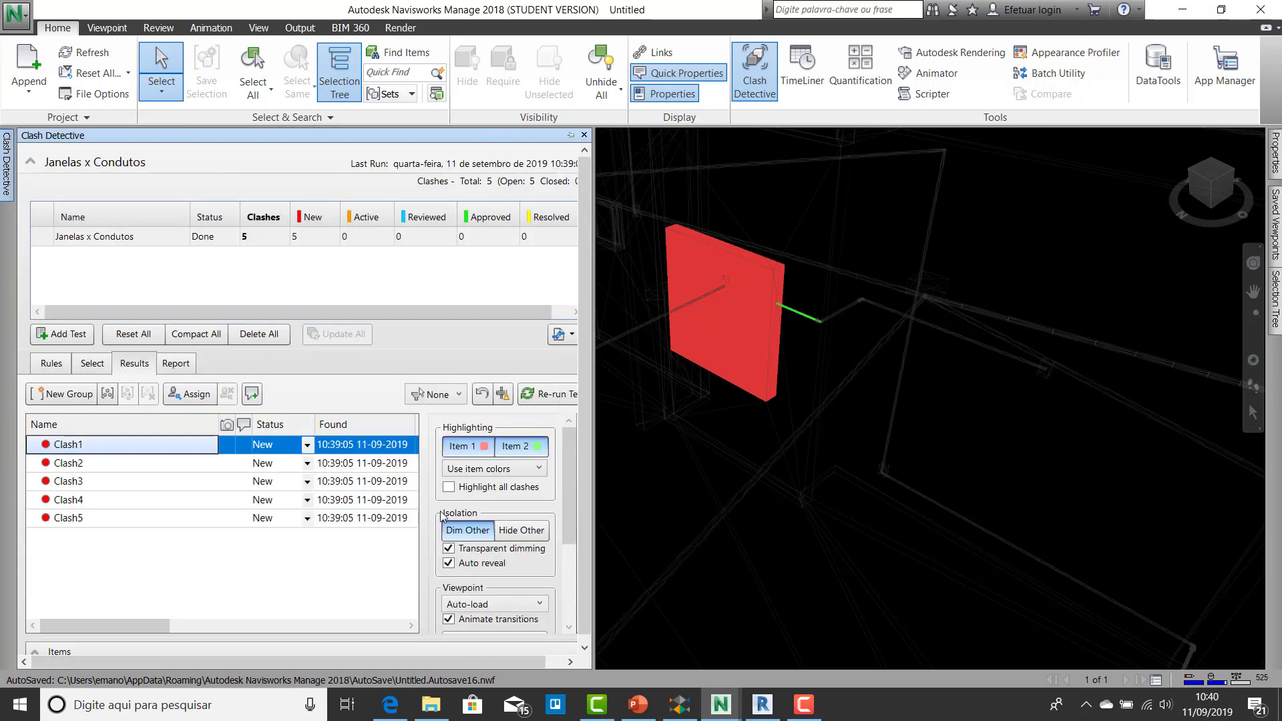
left_click(483, 535)
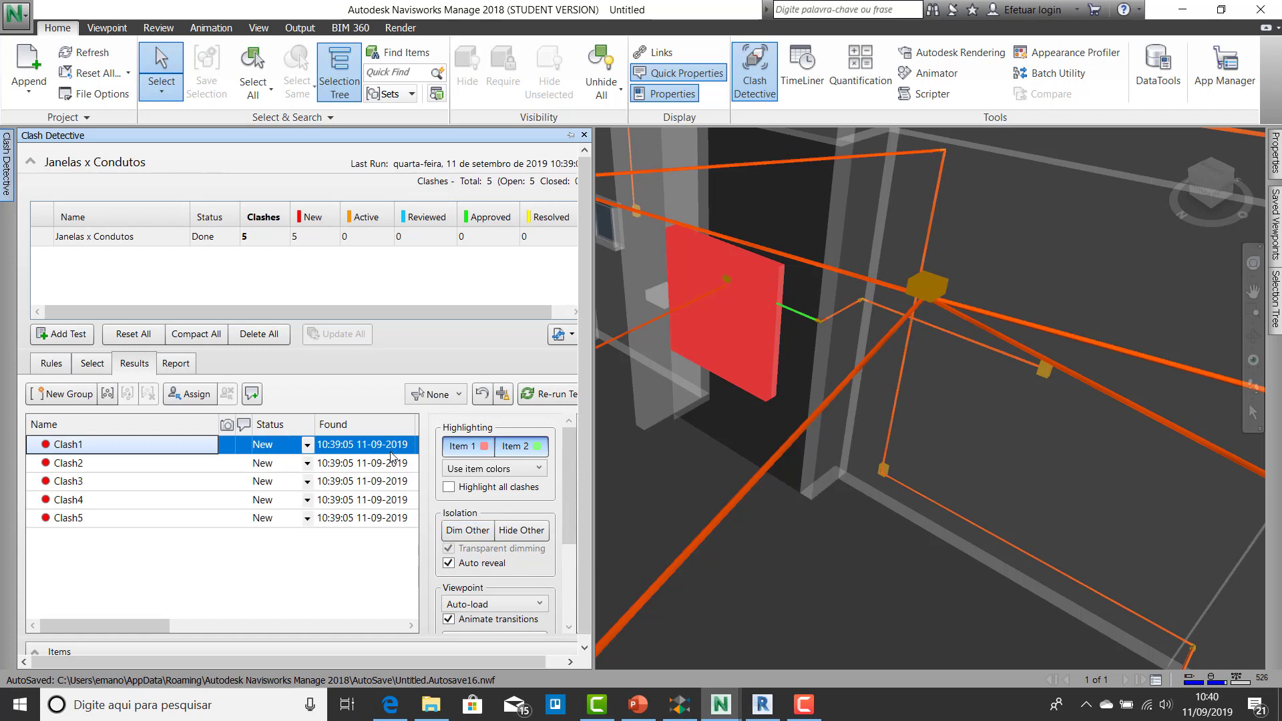
Step: Inspect Clash2 and create a new clash group named "Janela - Sala Estar"
left_click(60, 467)
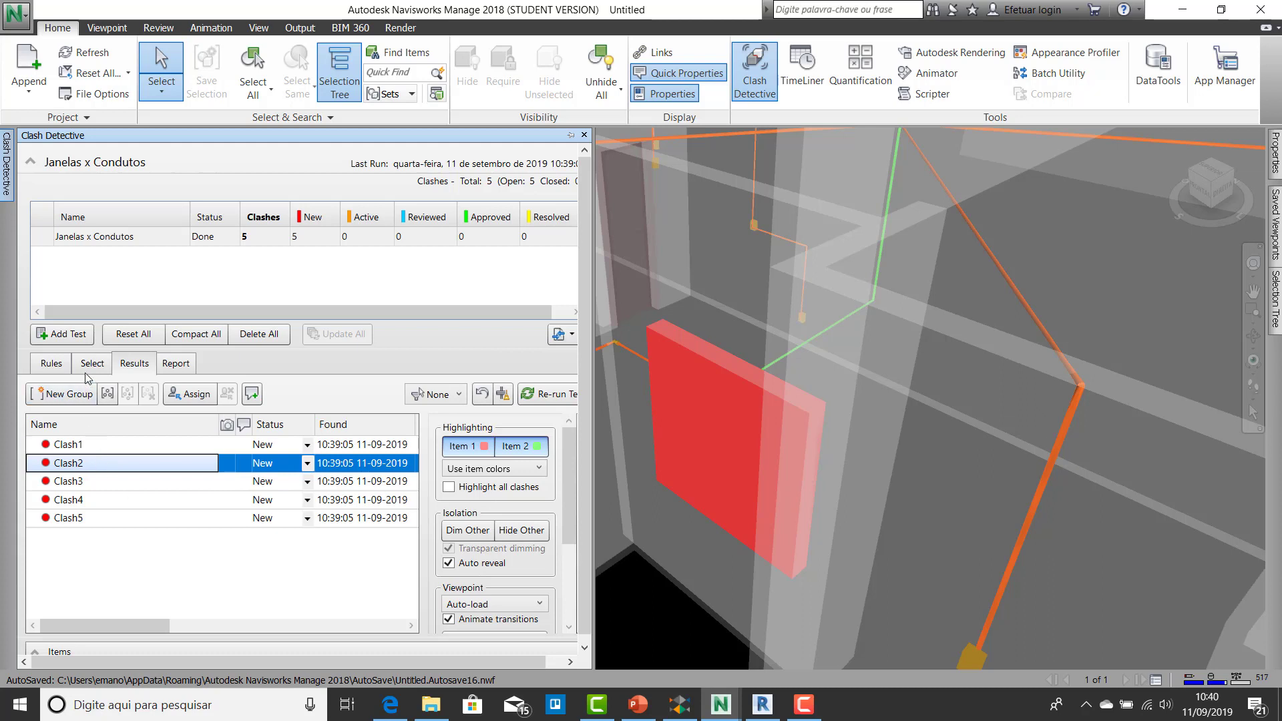
left_click(64, 394)
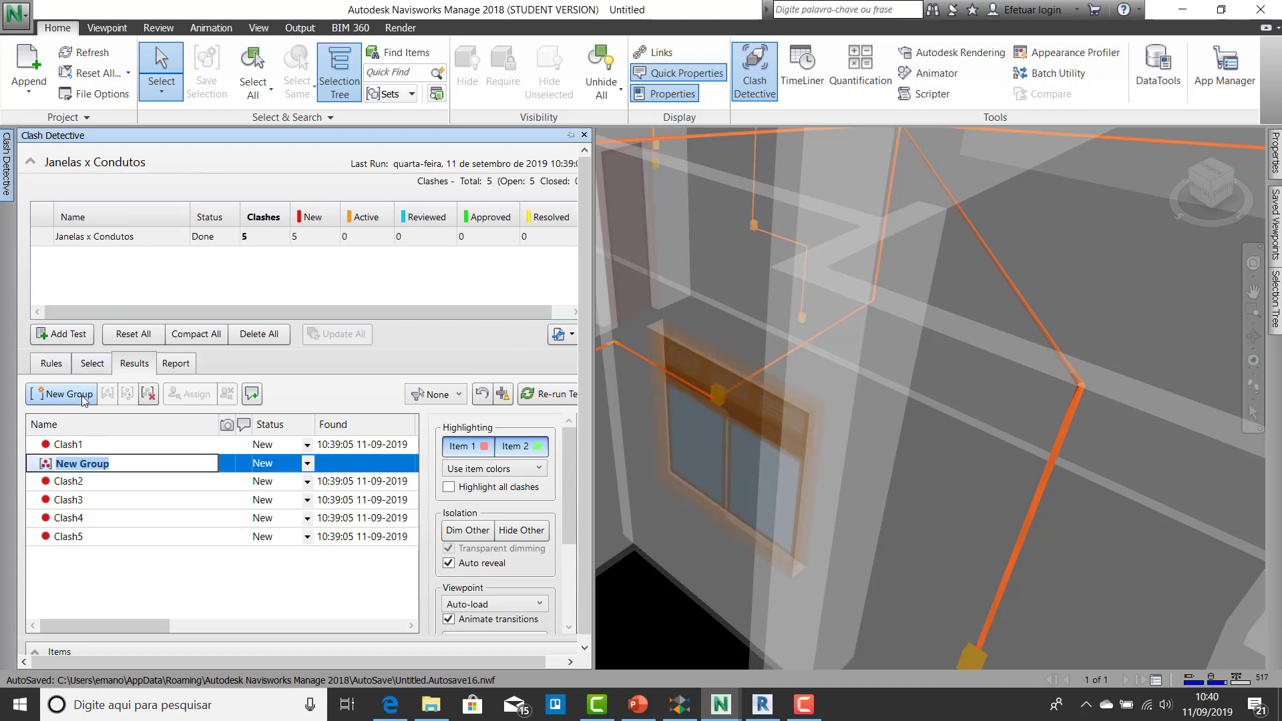
key("Caps_Lock")
type("J")
key("Caps_Lock")
type("anel")
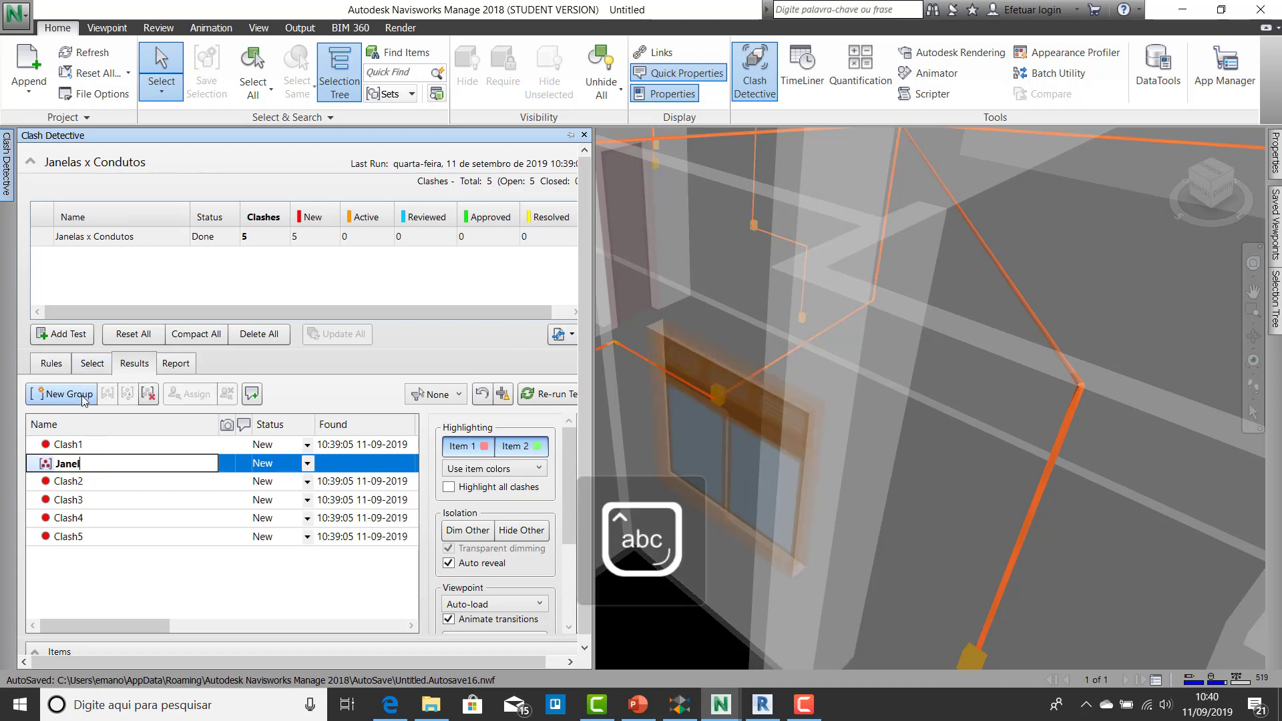
type("a")
scroll(662, 370, "down", 5)
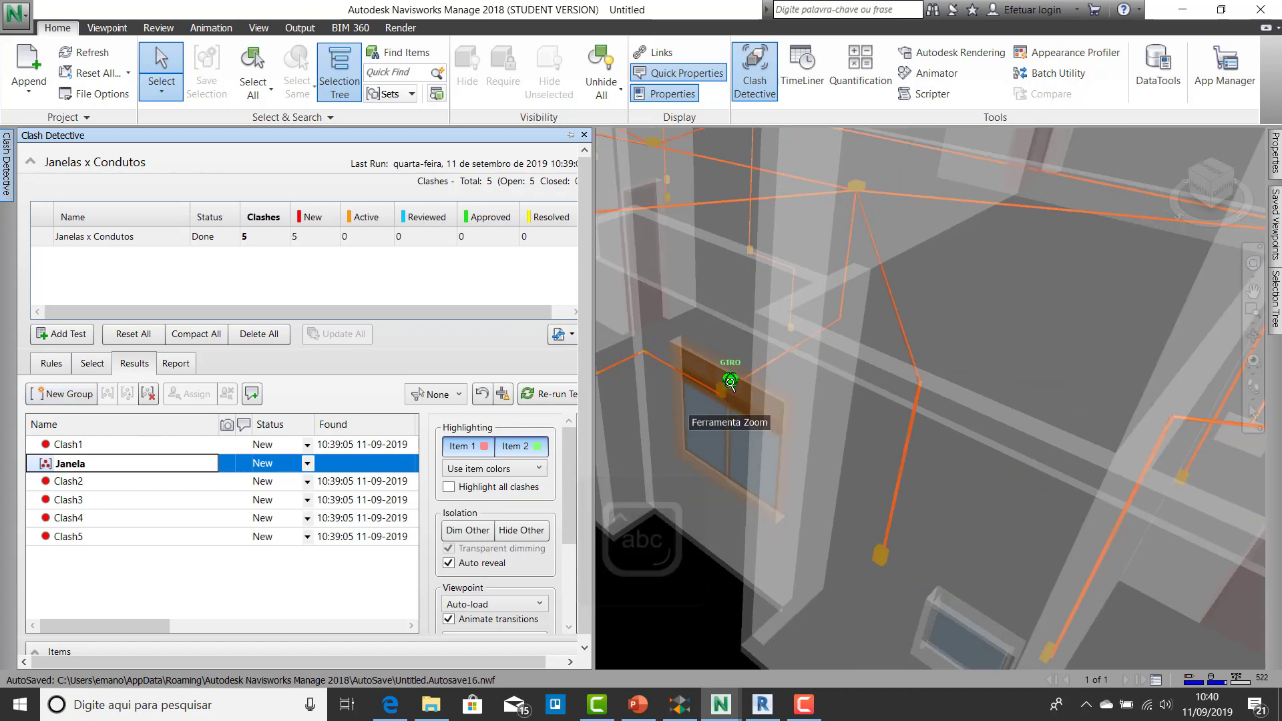
scroll(777, 405, "up", 5)
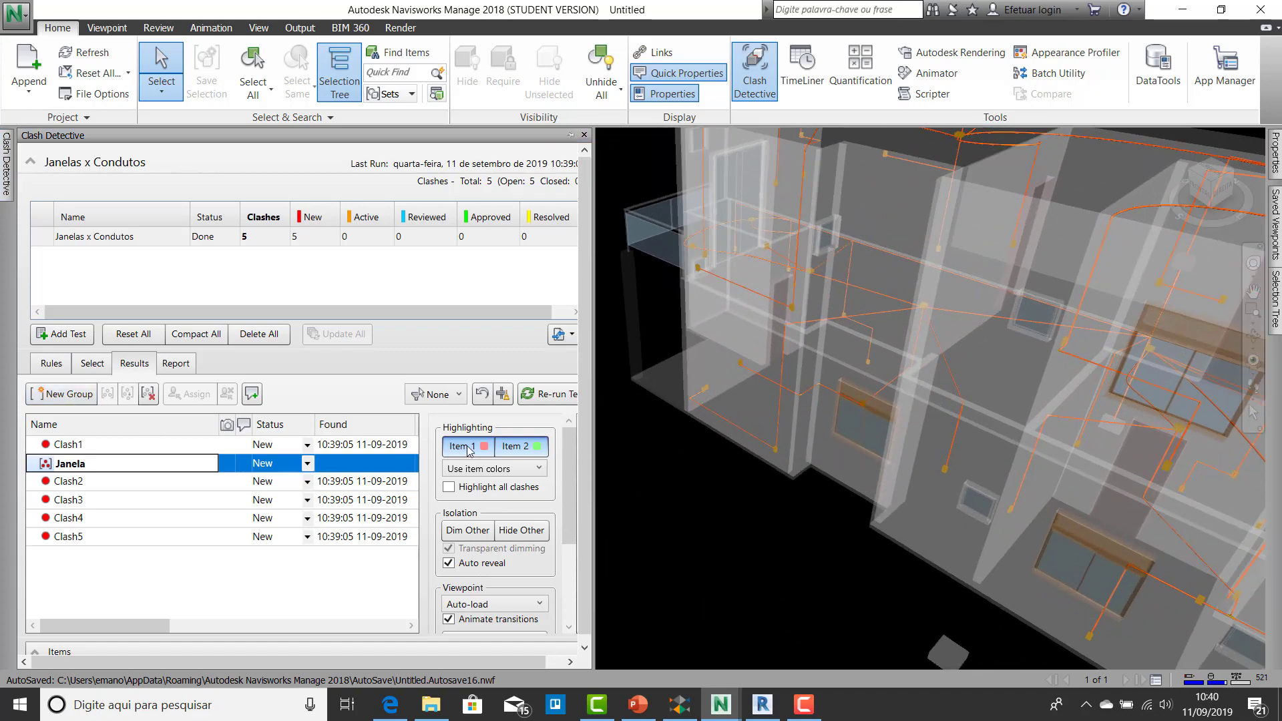
left_click(159, 462)
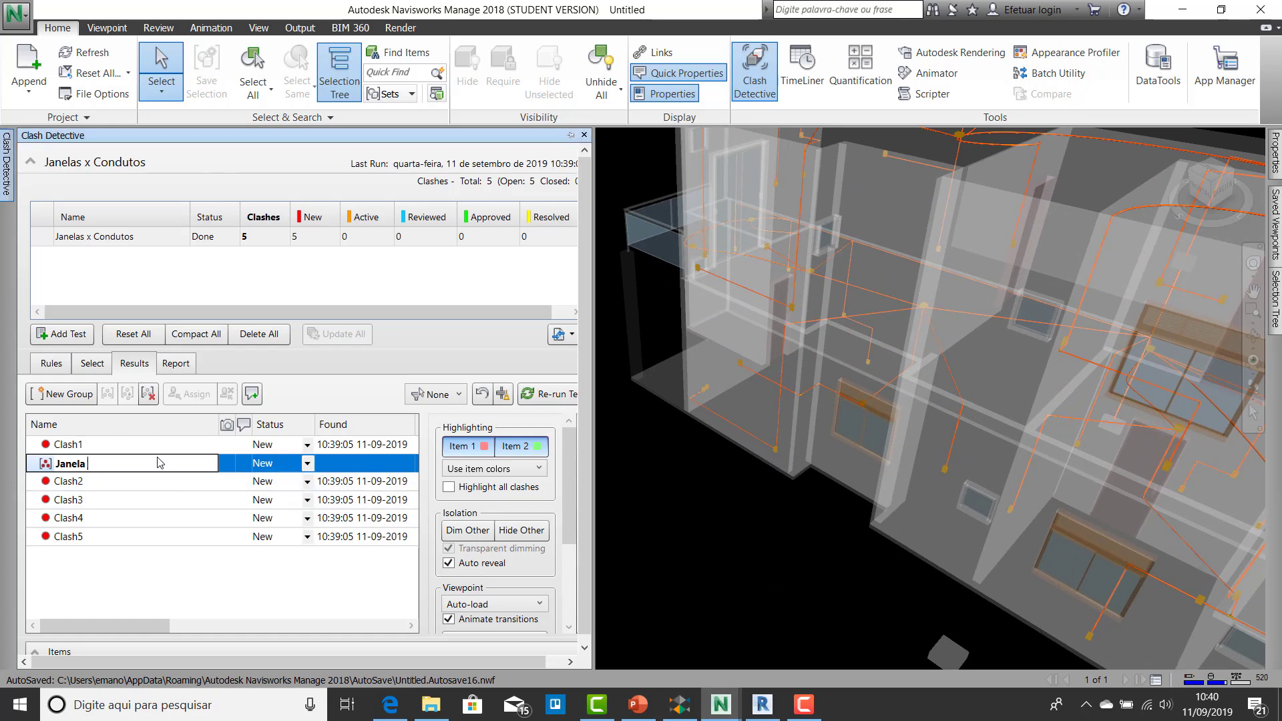
type("-")
key("Caps_Lock")
type("S")
key("Caps_Lock")
type("ala")
key("Caps_Lock")
type("E")
key("Caps_Lock")
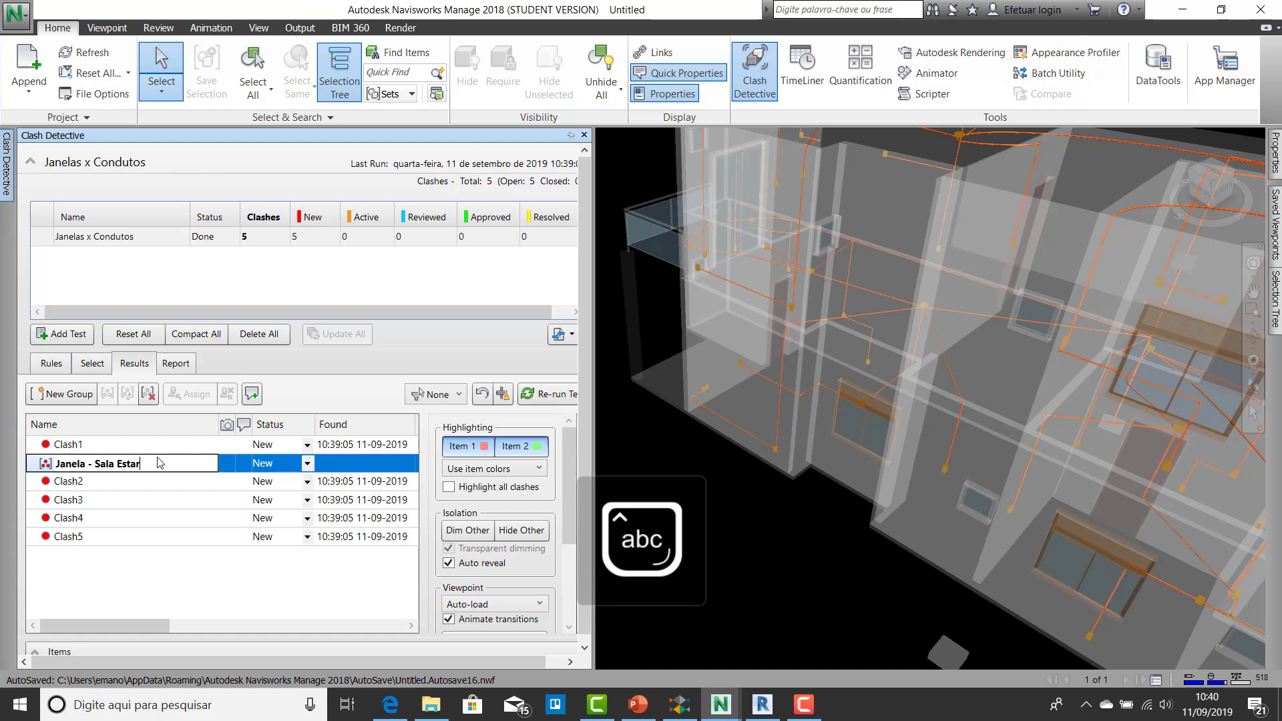
key("Return")
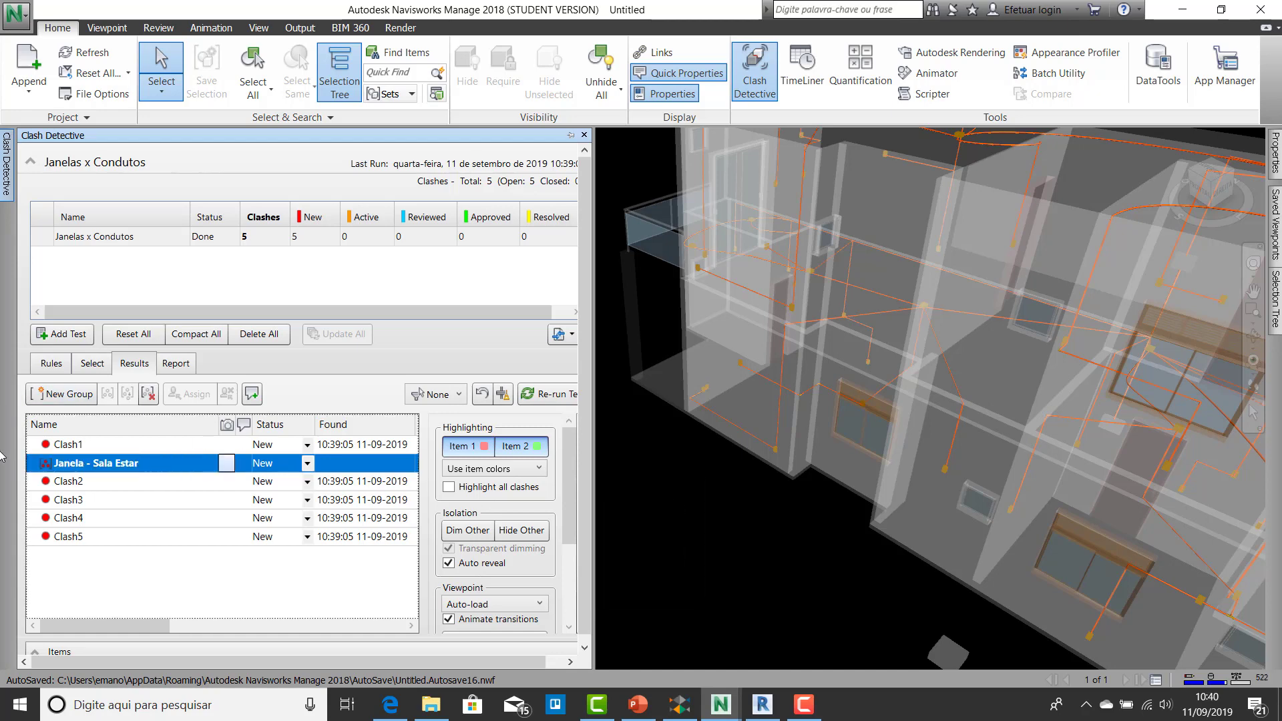
Step: Try to move Clash1 into the Janela - Sala Estar group
left_click_drag(92, 451, 79, 466)
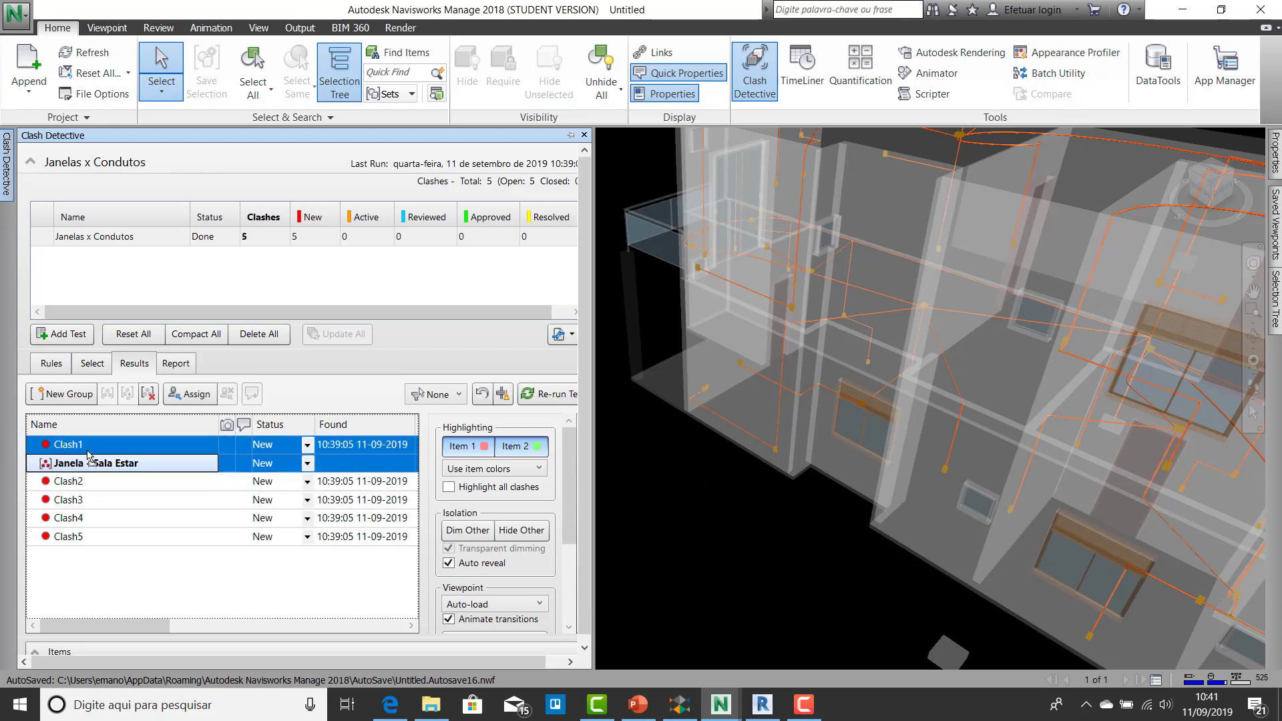
left_click(66, 498)
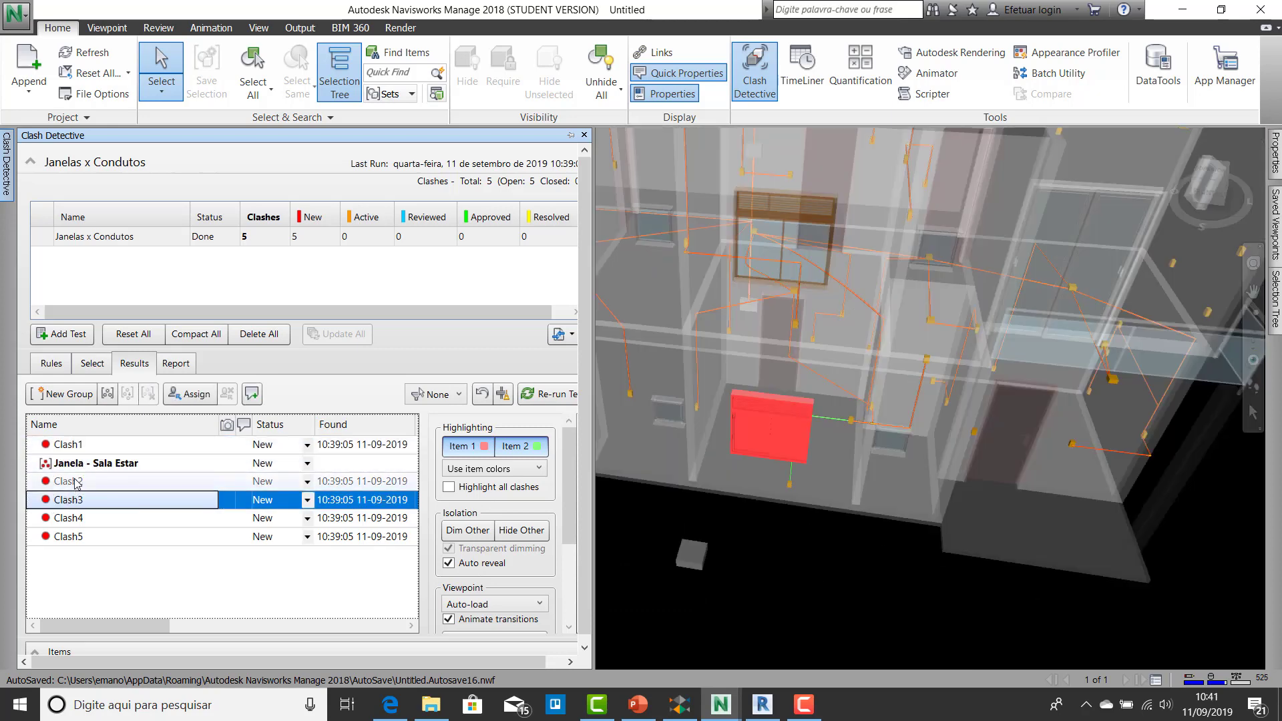
left_click(67, 449)
left_click(88, 466, "shift")
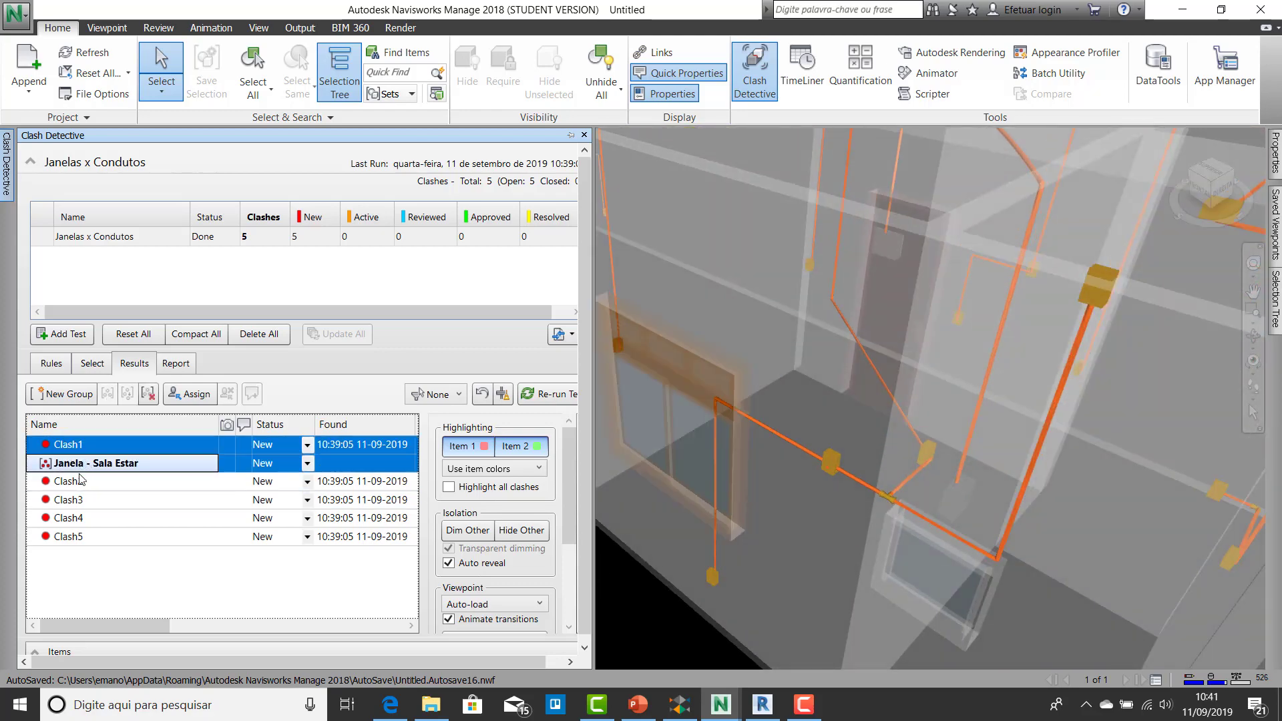
left_click(76, 480)
left_click_drag(53, 464, 50, 443)
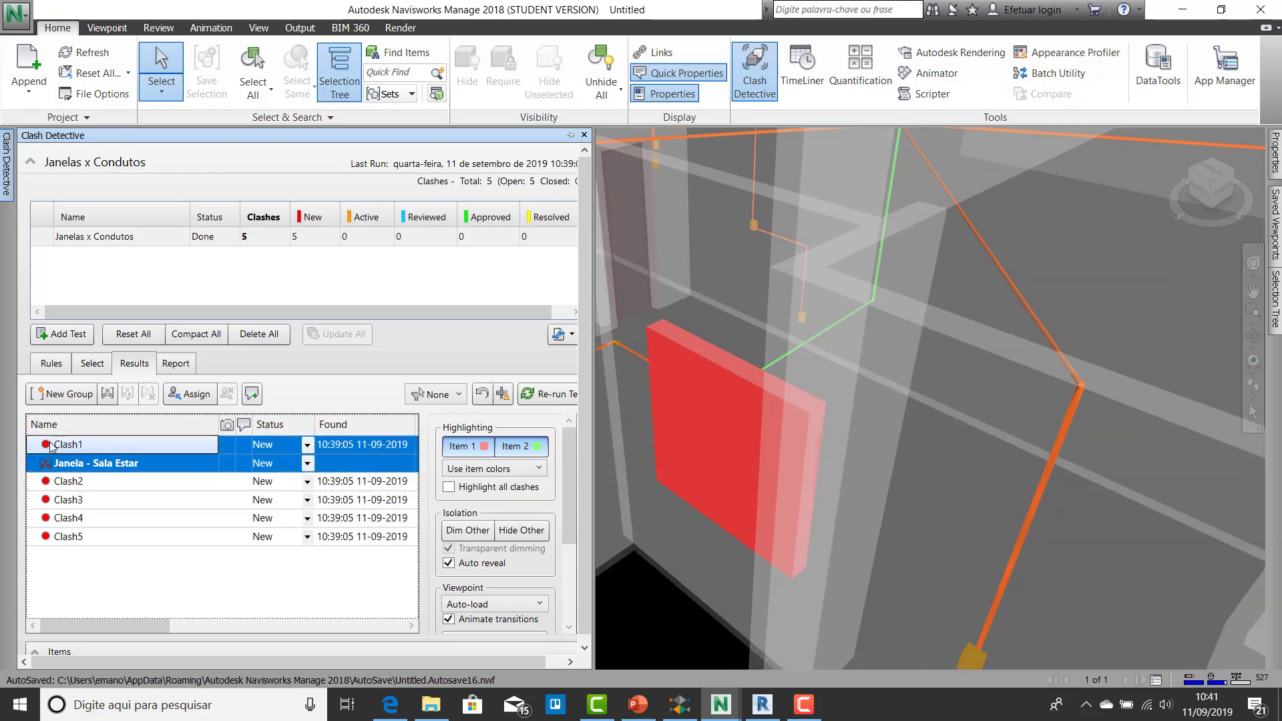
left_click(66, 500)
Step: Move Clash1 and Clash2 together into the Janela - Sala Estar group
left_click(70, 483)
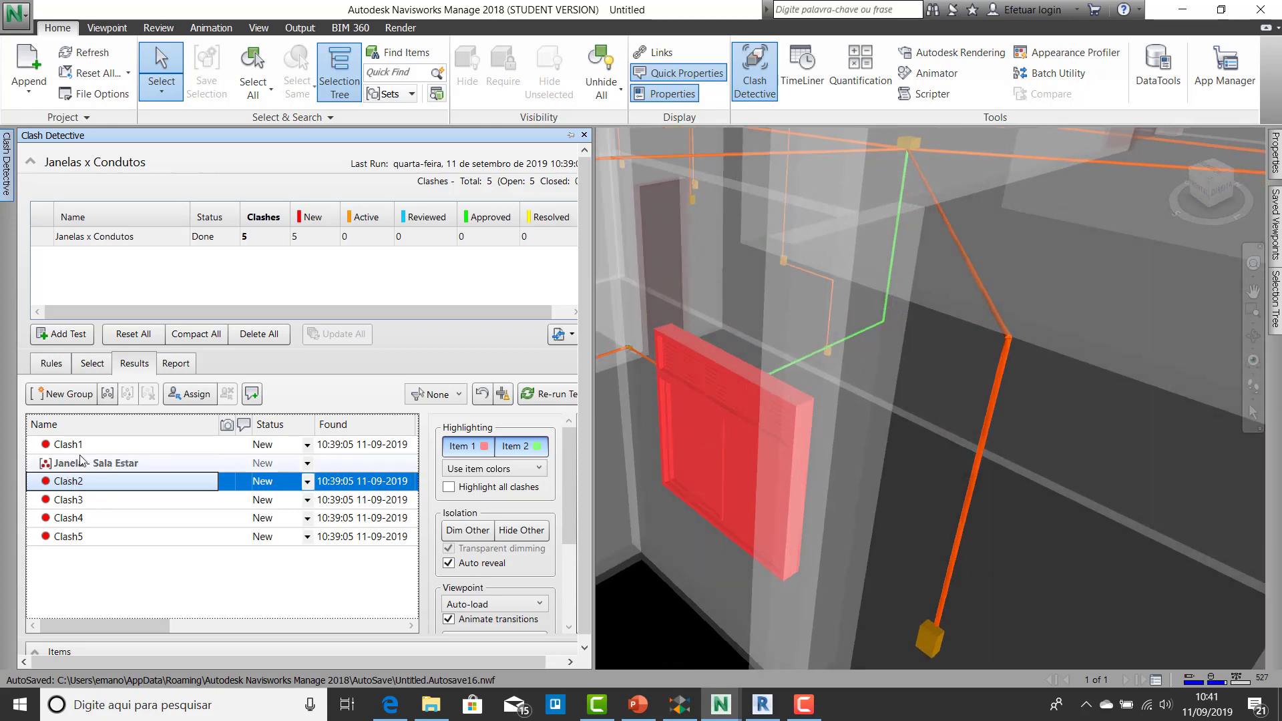
left_click(76, 448, "ctrl")
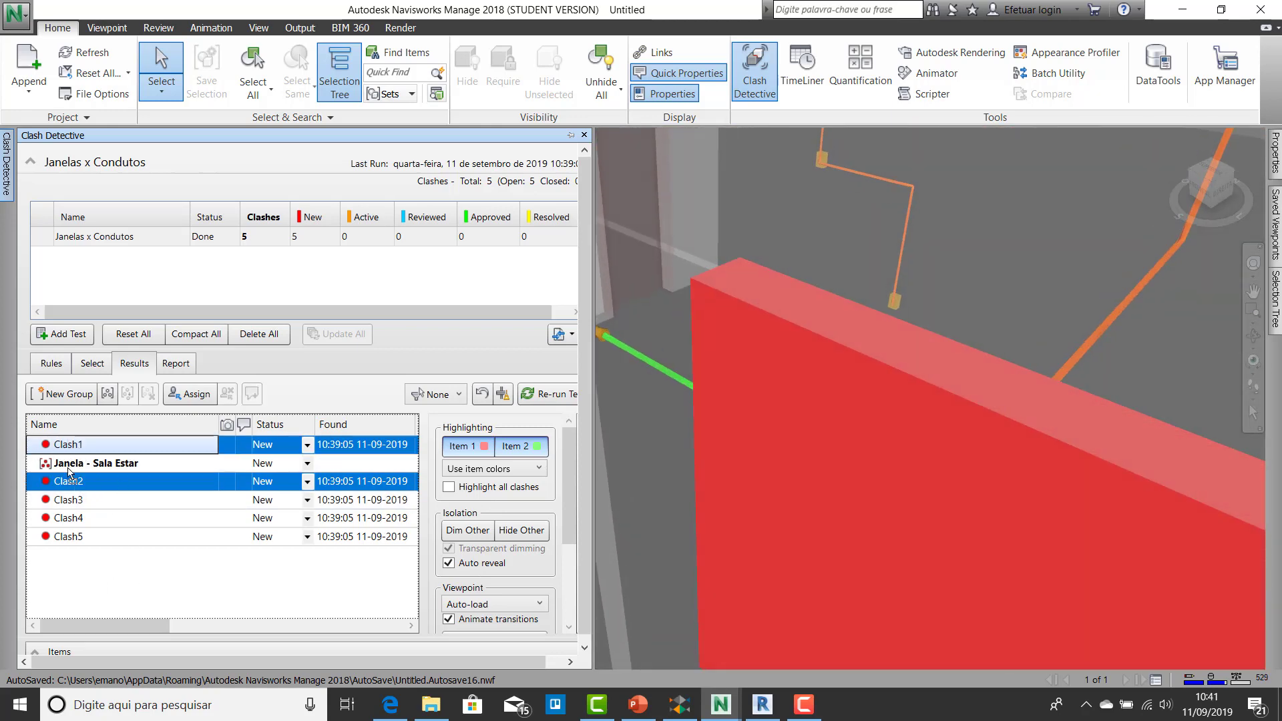
left_click_drag(70, 473, 72, 458)
left_click(31, 446)
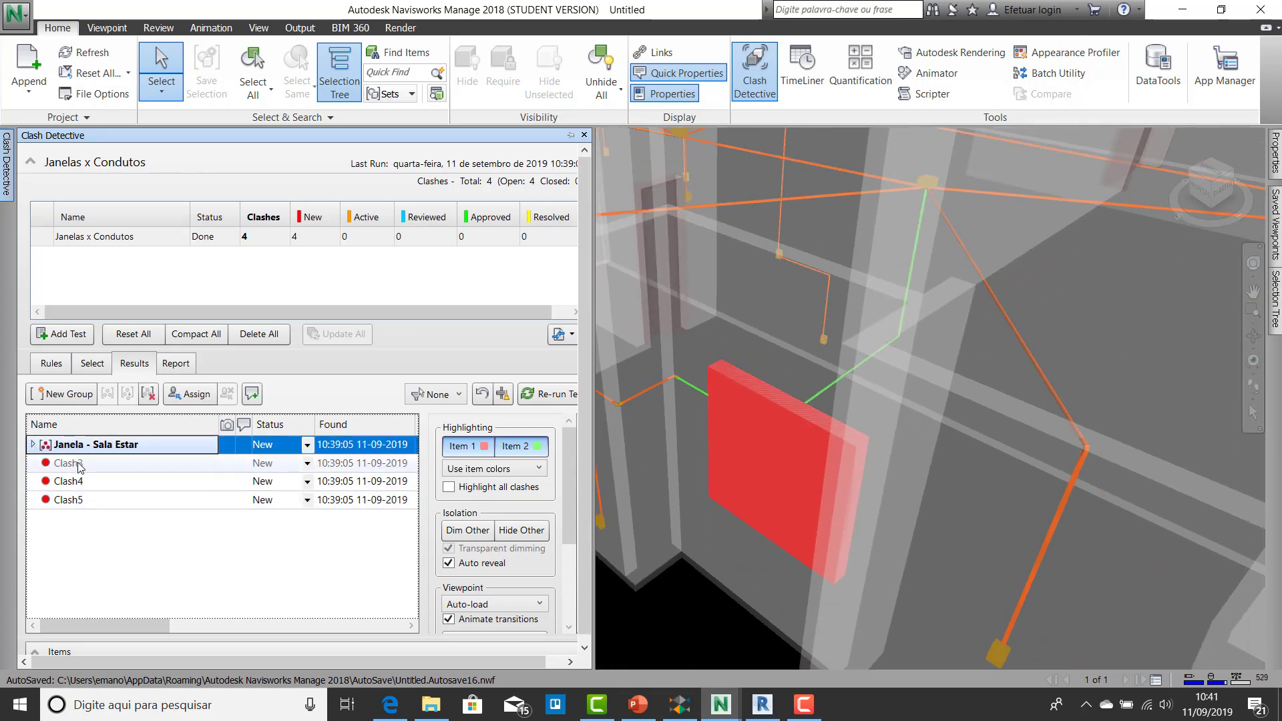
Step: Examine where the windows and conduits of Clash3 and Clash4 are located in the building
left_click(74, 464)
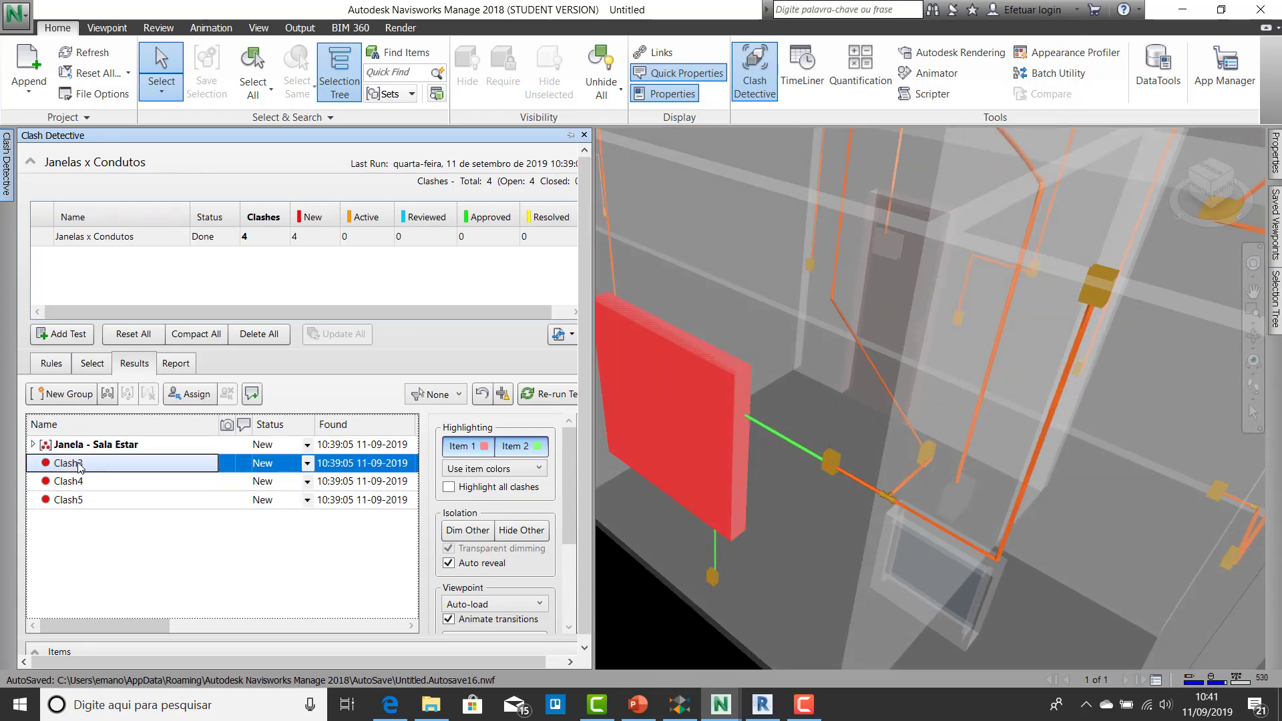
scroll(797, 492, "down", 8)
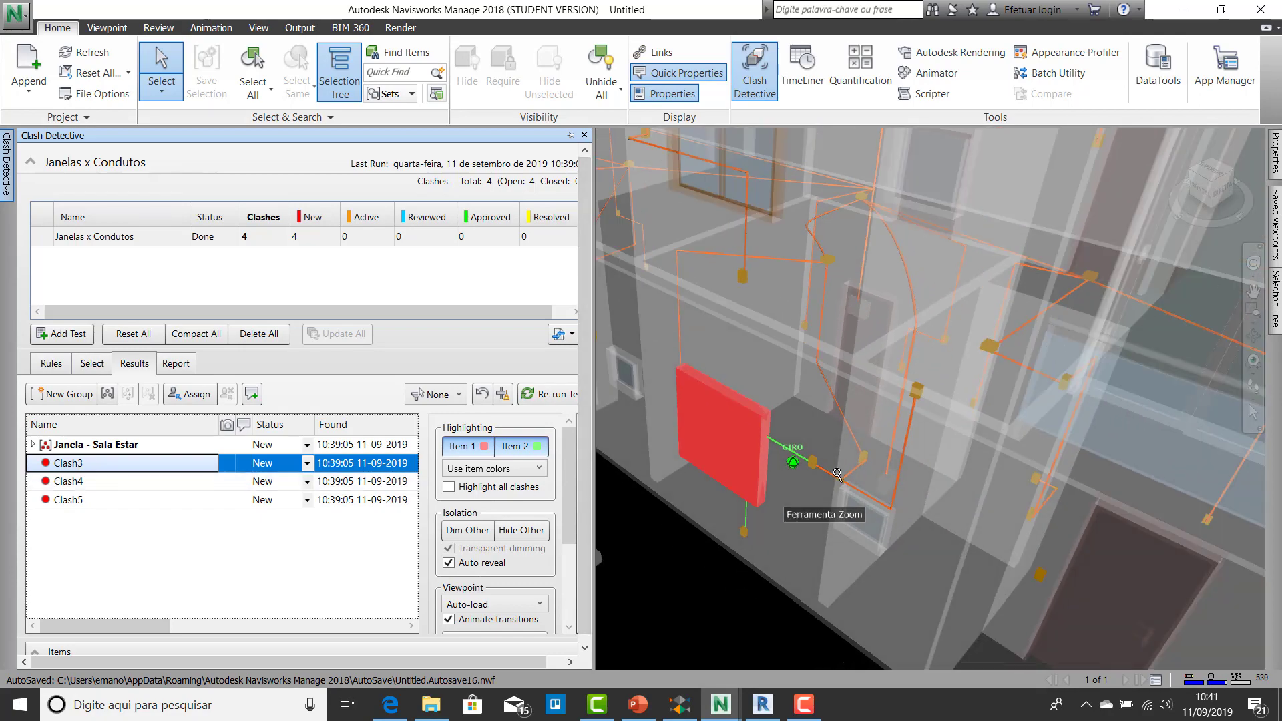
scroll(843, 472, "up", 5)
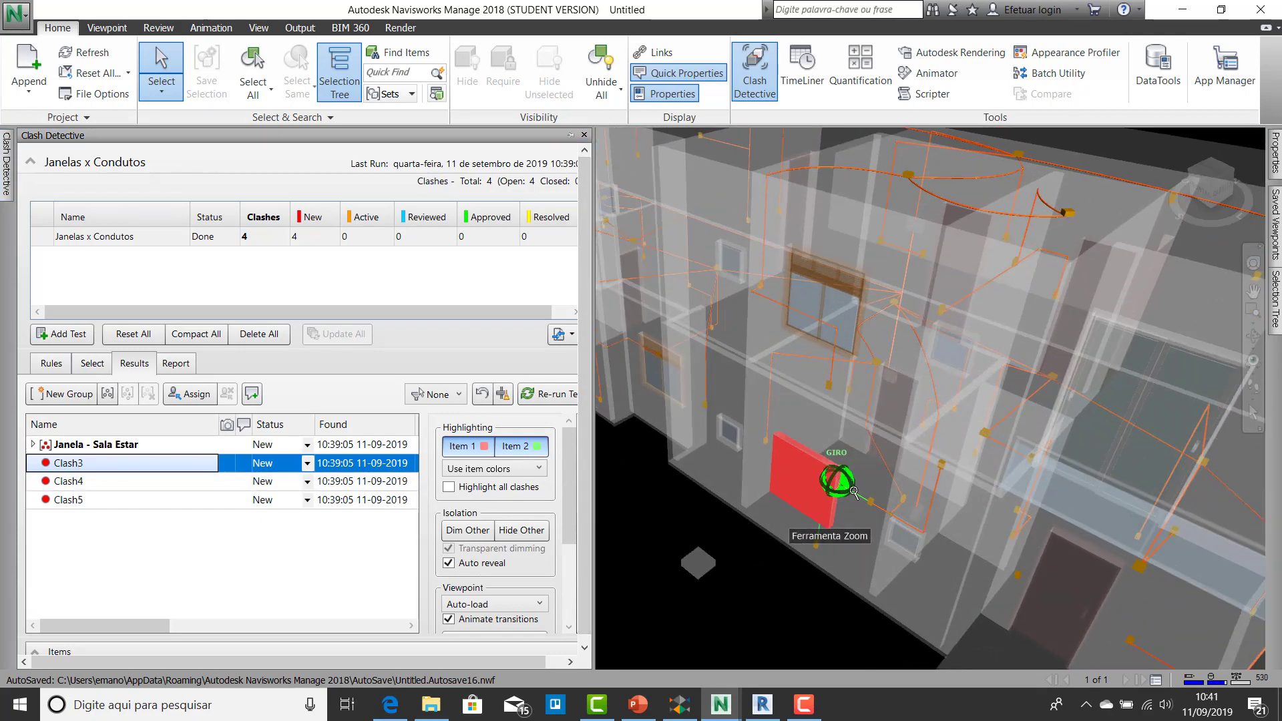
left_click(86, 481)
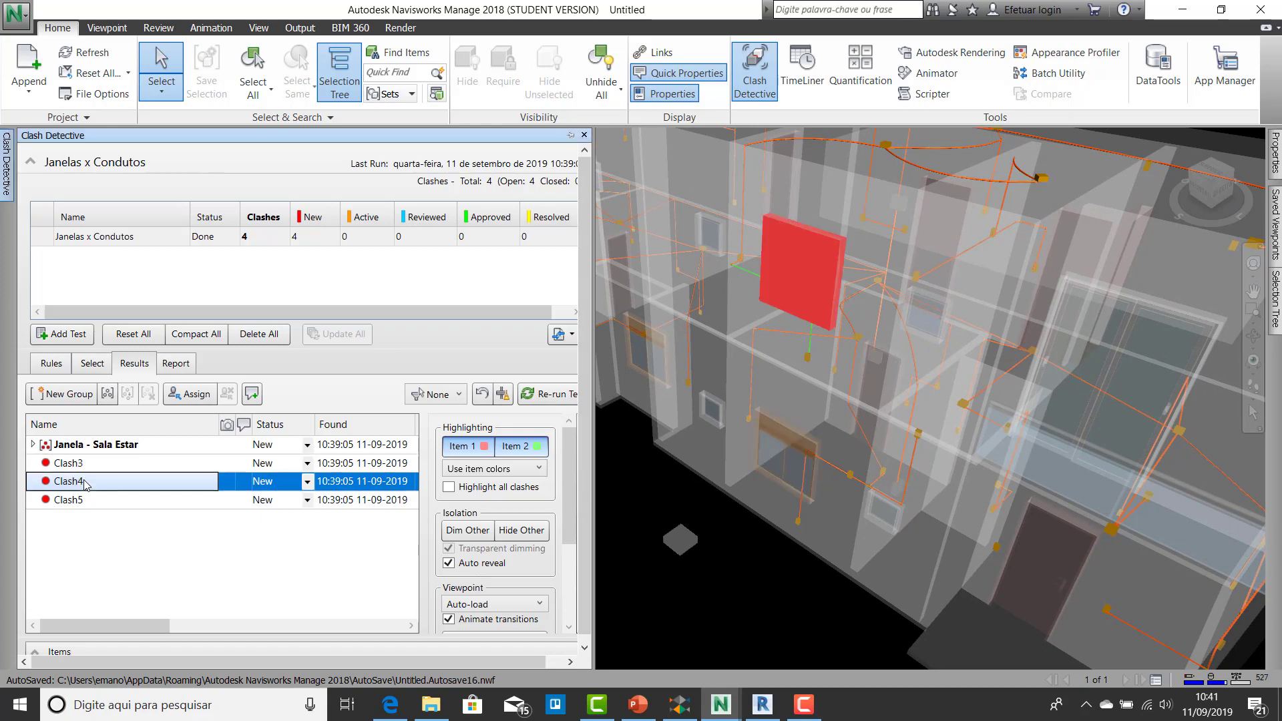
scroll(862, 461, "down", 6)
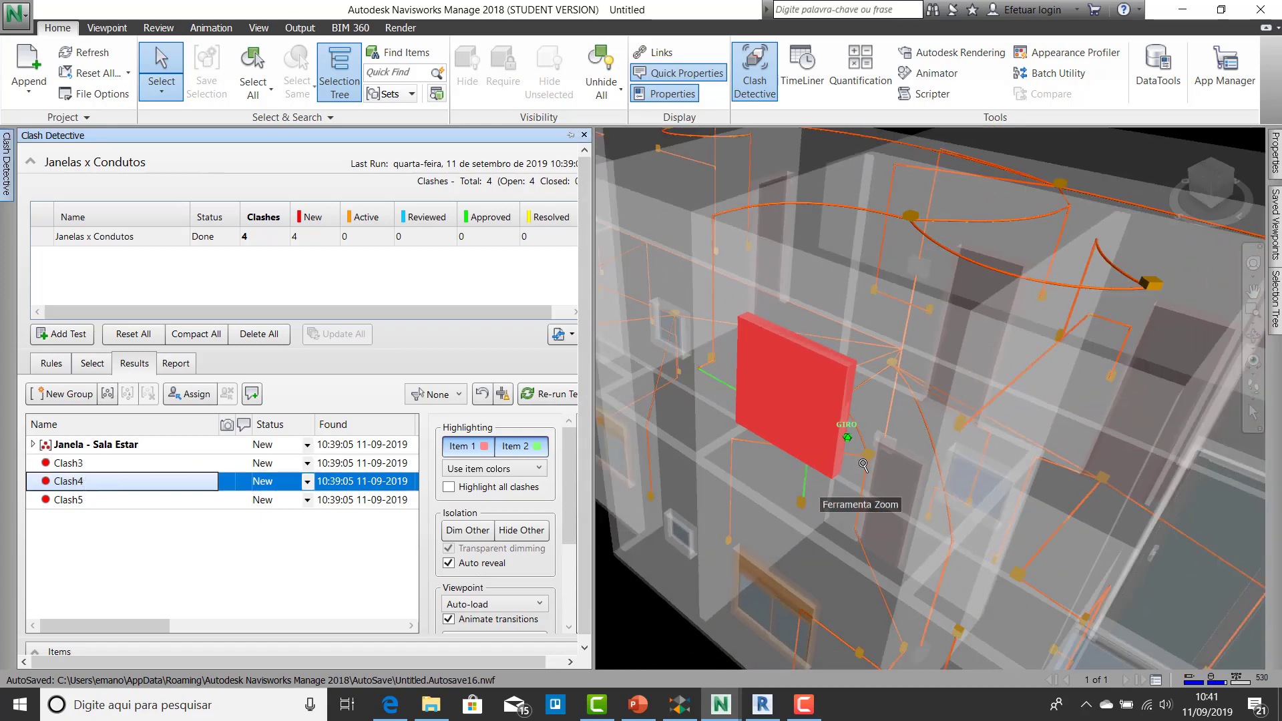
scroll(904, 478, "up", 5)
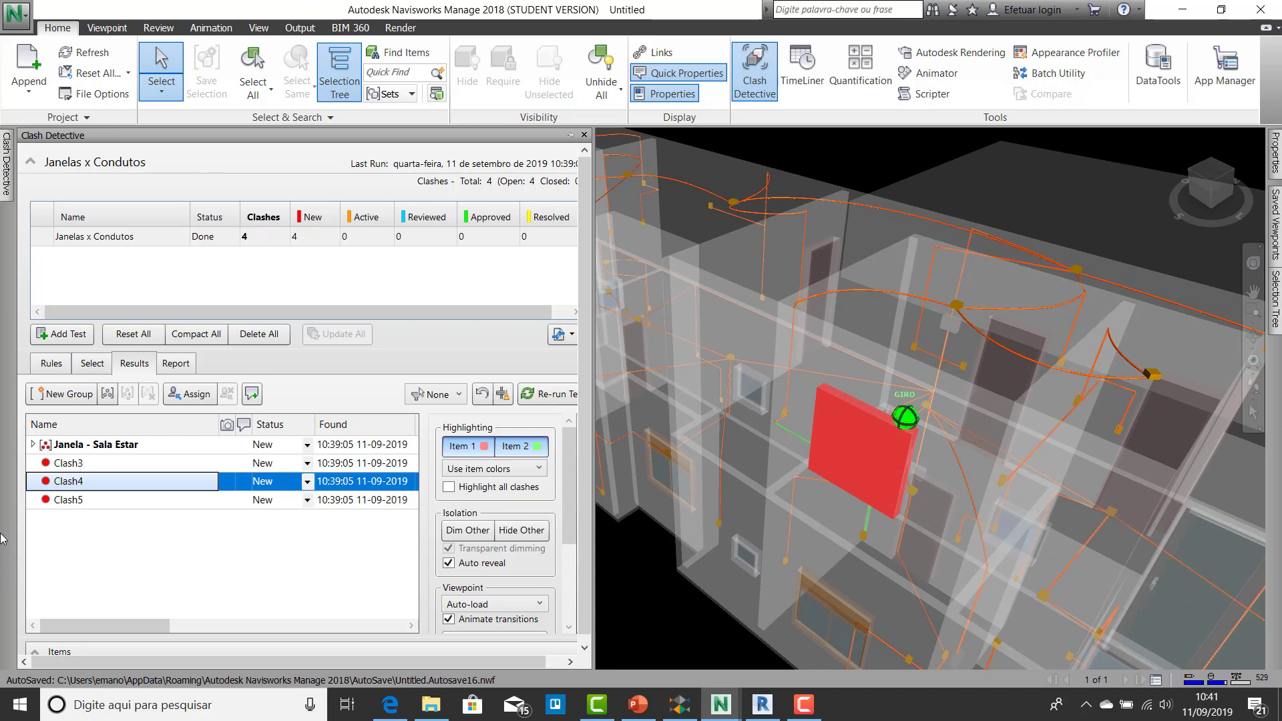
Step: Inspect the Clash5 window and conduit closely, and set the status of Clash5 to Approved
left_click(67, 501)
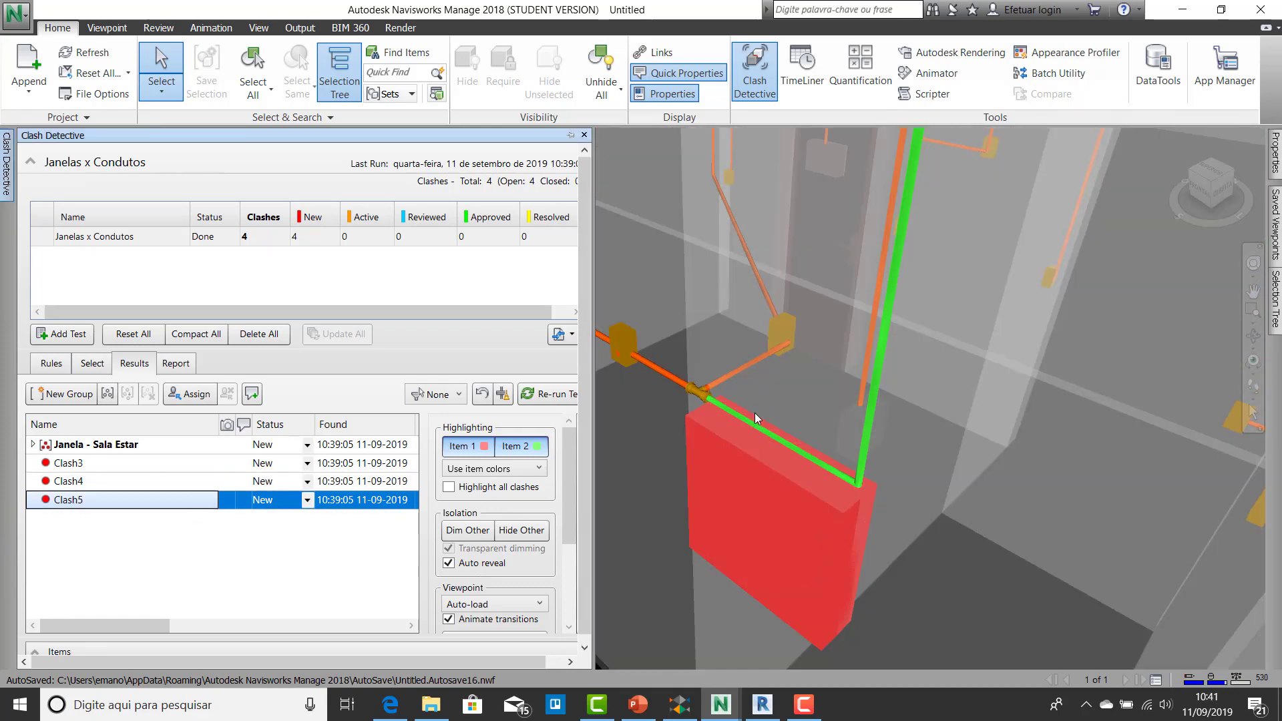
scroll(755, 455, "up", 4)
scroll(768, 473, "up", 3)
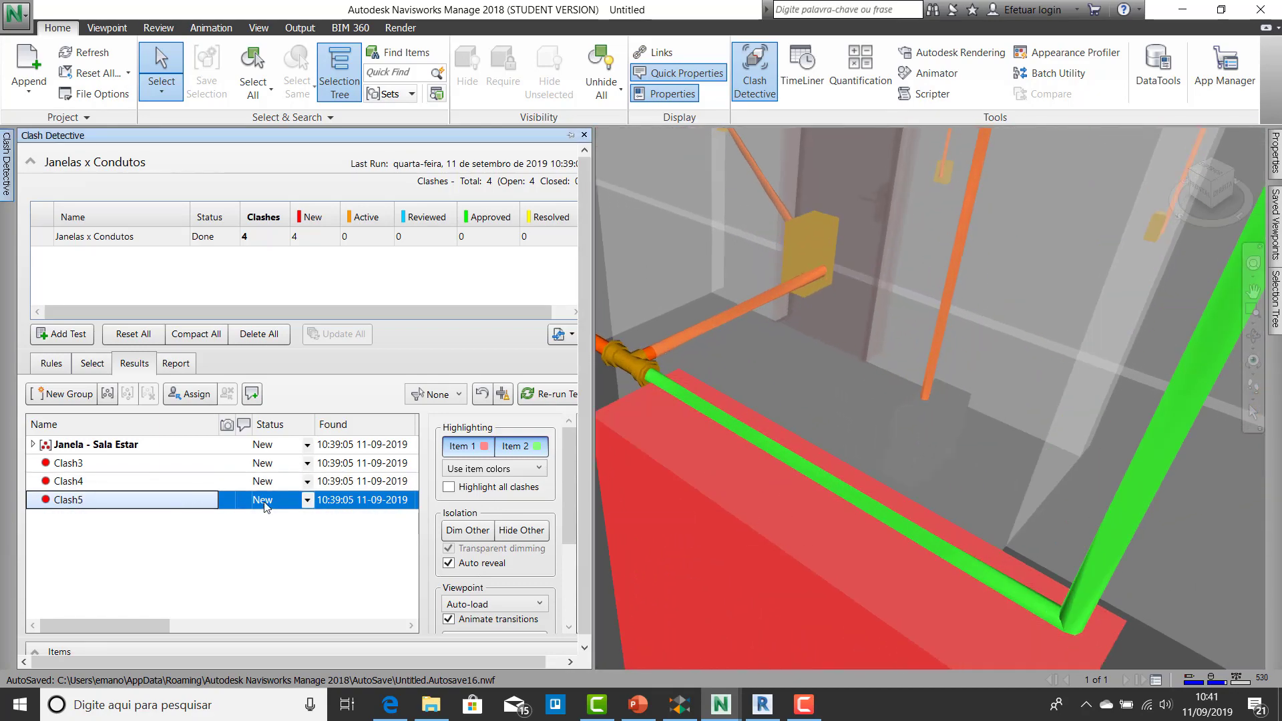
left_click(307, 500)
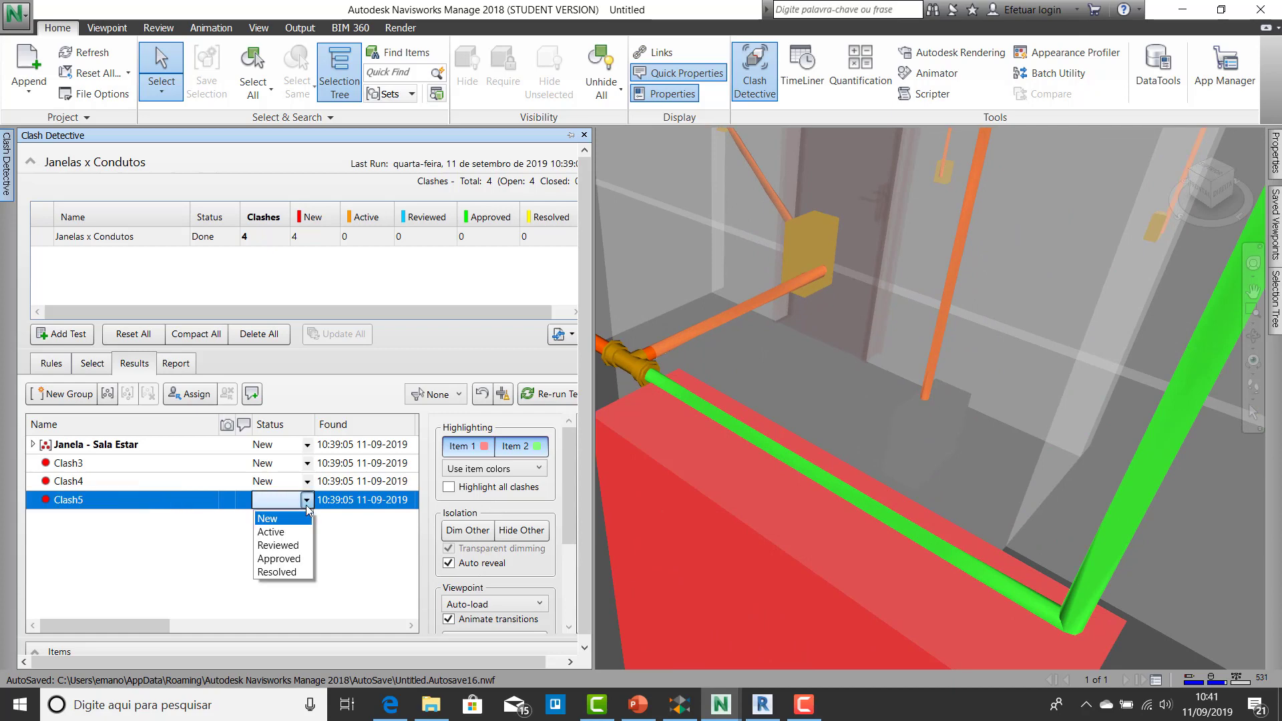
left_click(280, 559)
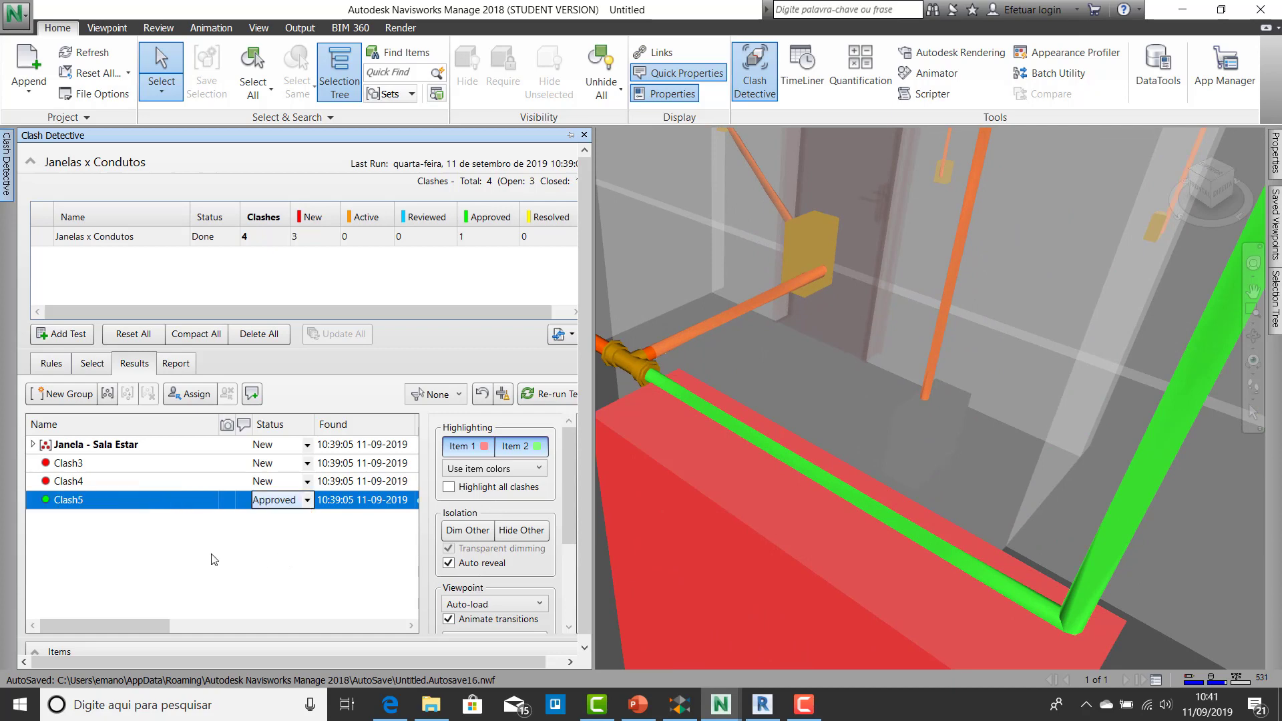
Step: Select the Clash5 window and examine the conduit along its upper edge in front view
left_click(864, 440)
left_click(714, 504)
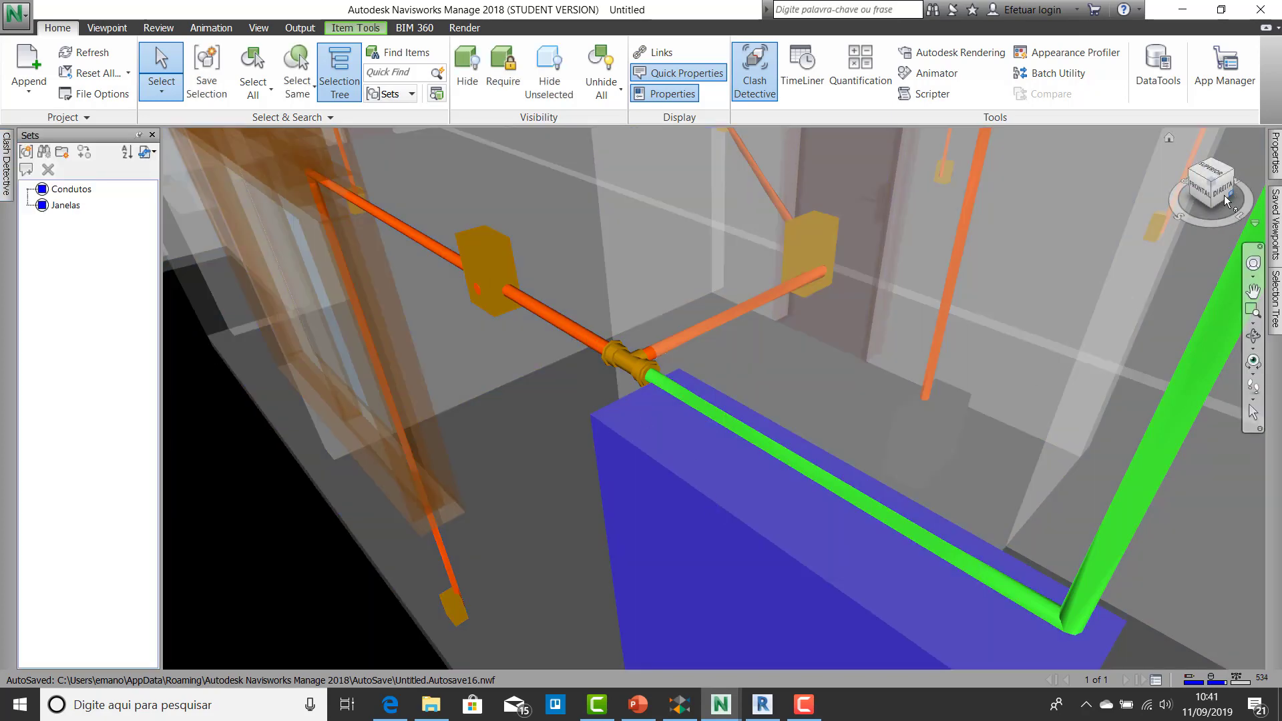
left_click(1204, 192)
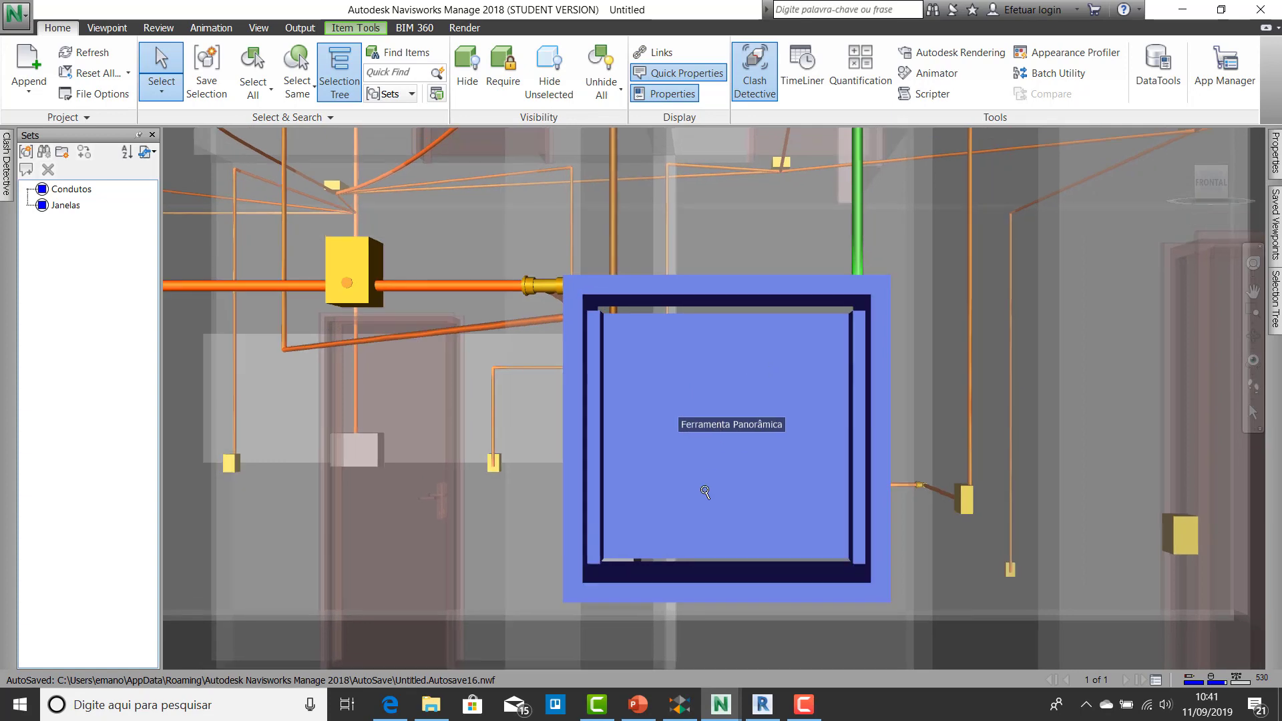
middle_click_drag(706, 493, 676, 515)
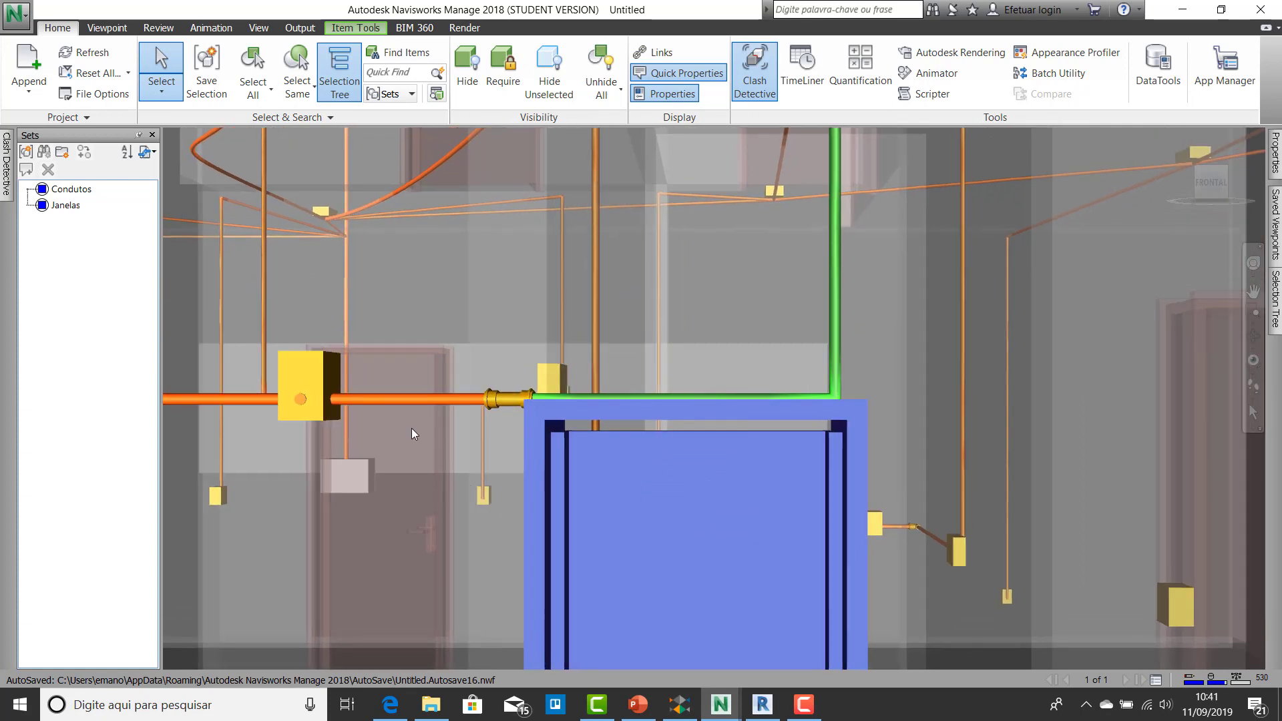
Step: Create a new clash group named Janela - Quartos in the Janelas x Condutos results
left_click(8, 187)
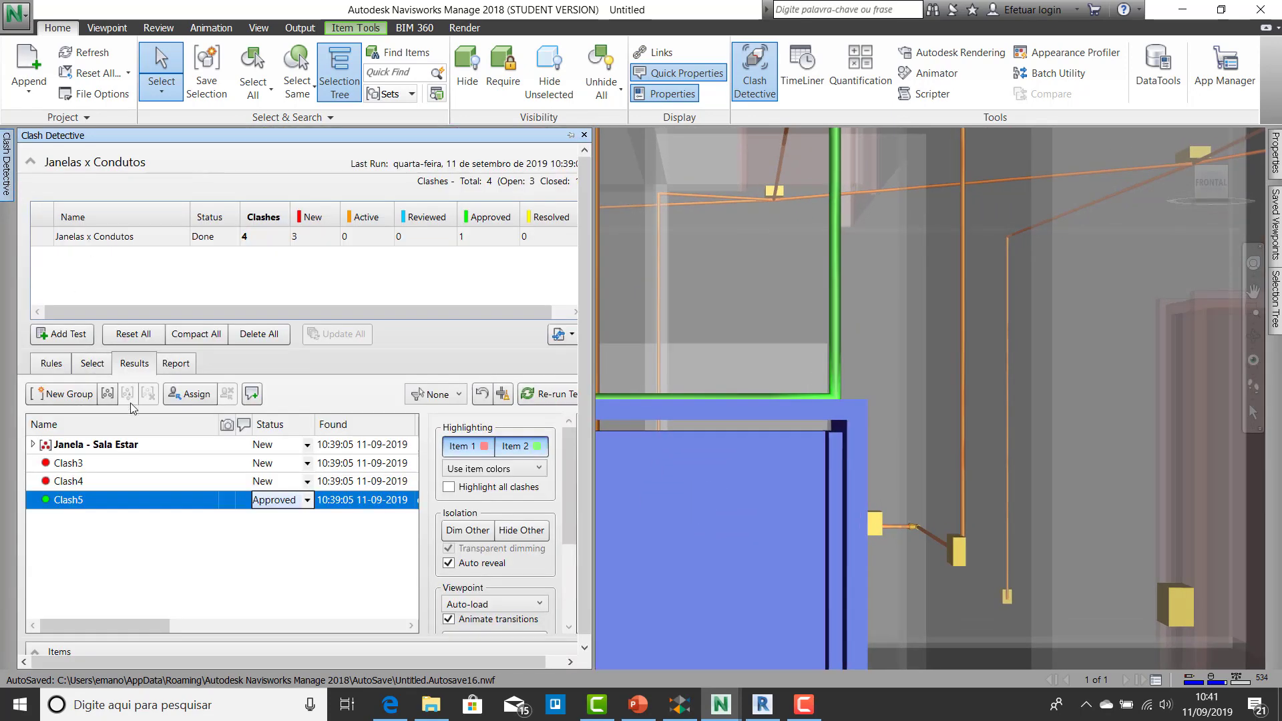
left_click(105, 467)
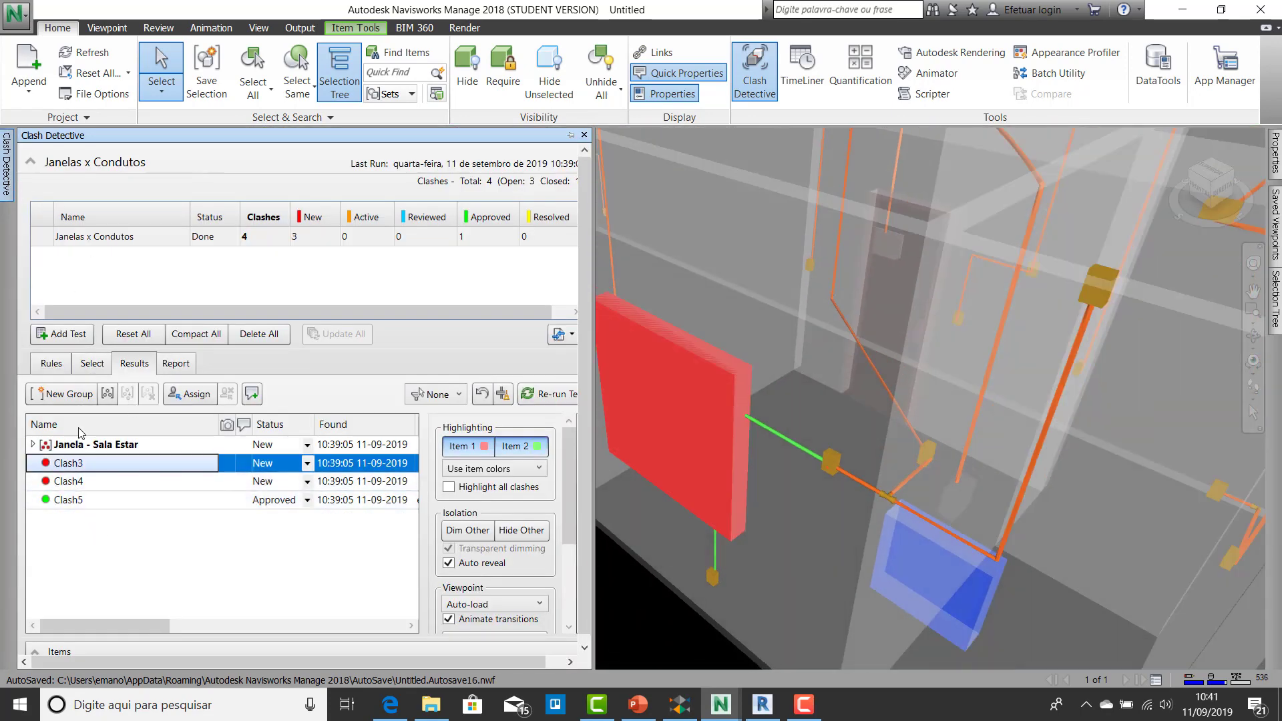
left_click(69, 394)
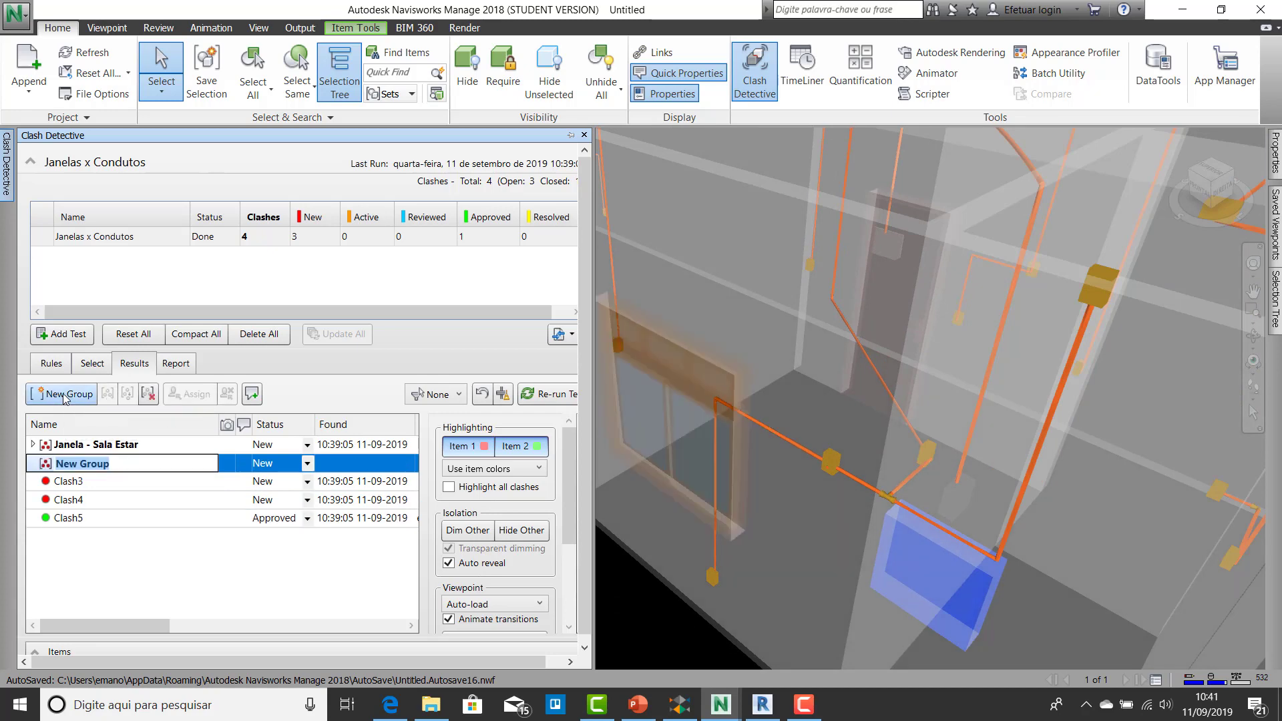
key("Caps_Lock")
type("J")
key("Caps_Lock")
type("anela")
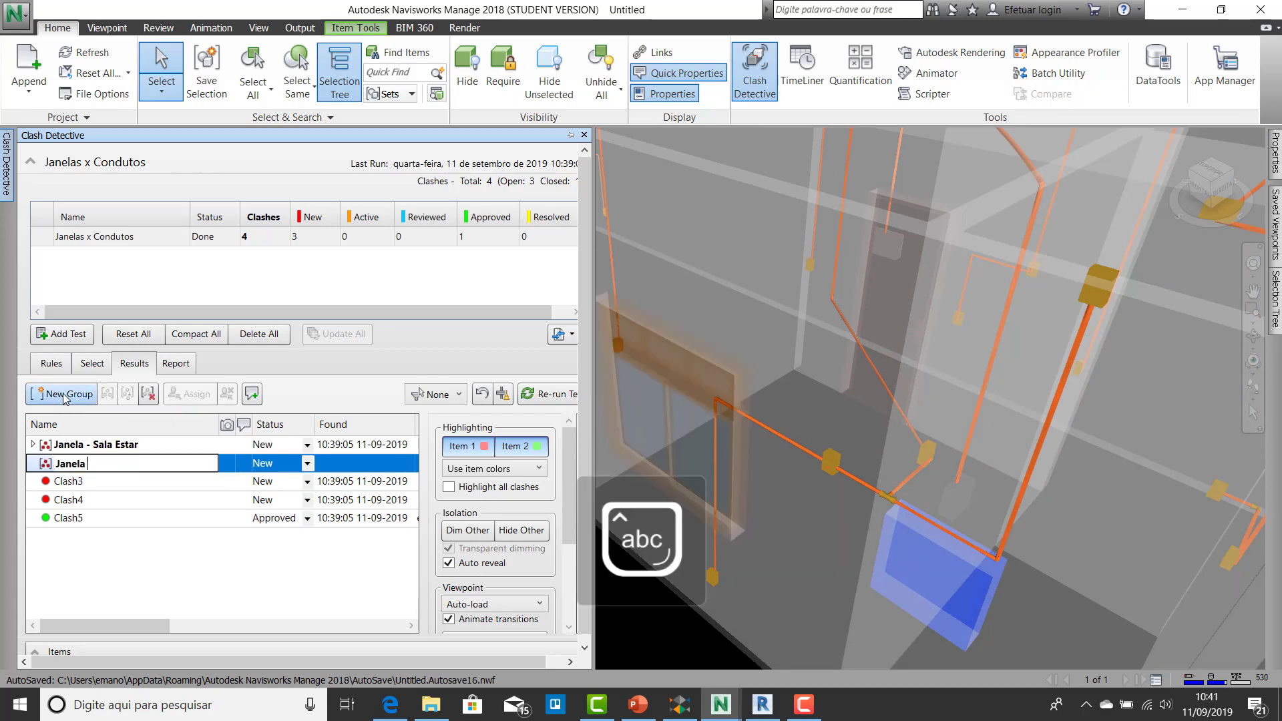
type(" -")
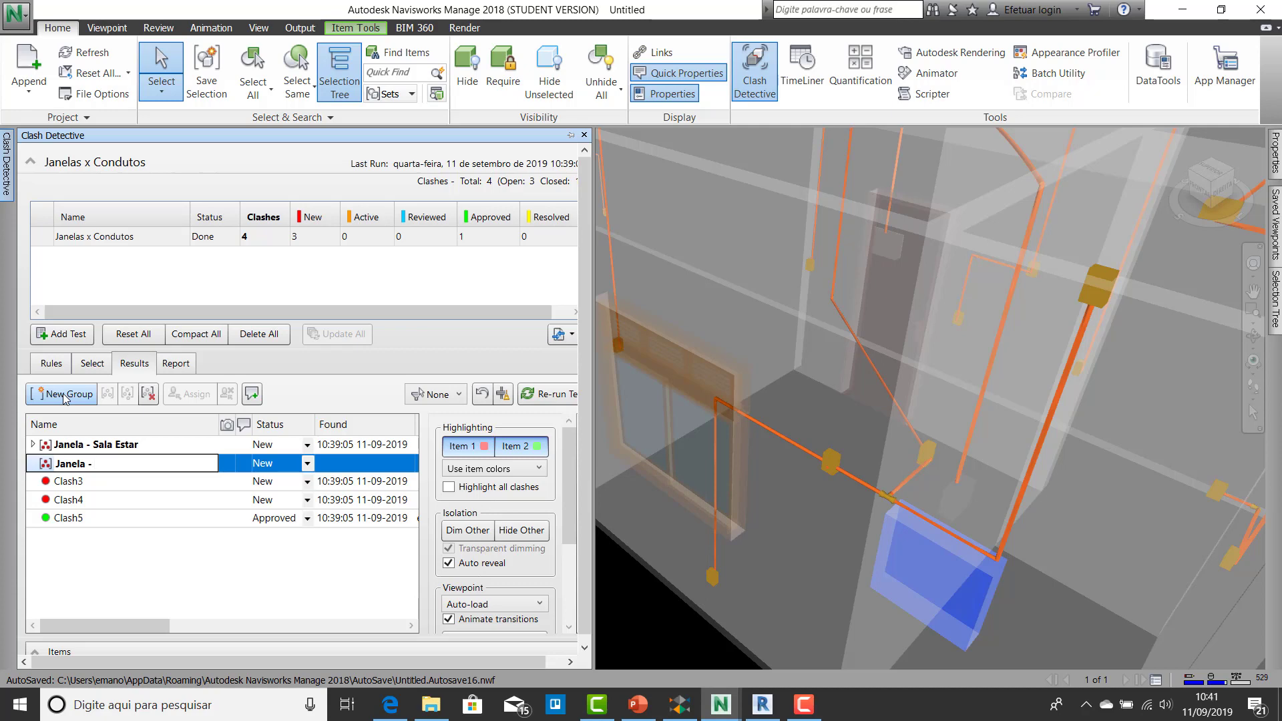
key("Caps_Lock")
type("Q")
key("Caps_Lock")
type("uartos")
key("Return")
Step: Move Clash3 and Clash4 together into the Janela - Quartos group
left_click(68, 482)
left_click(73, 498, "shift")
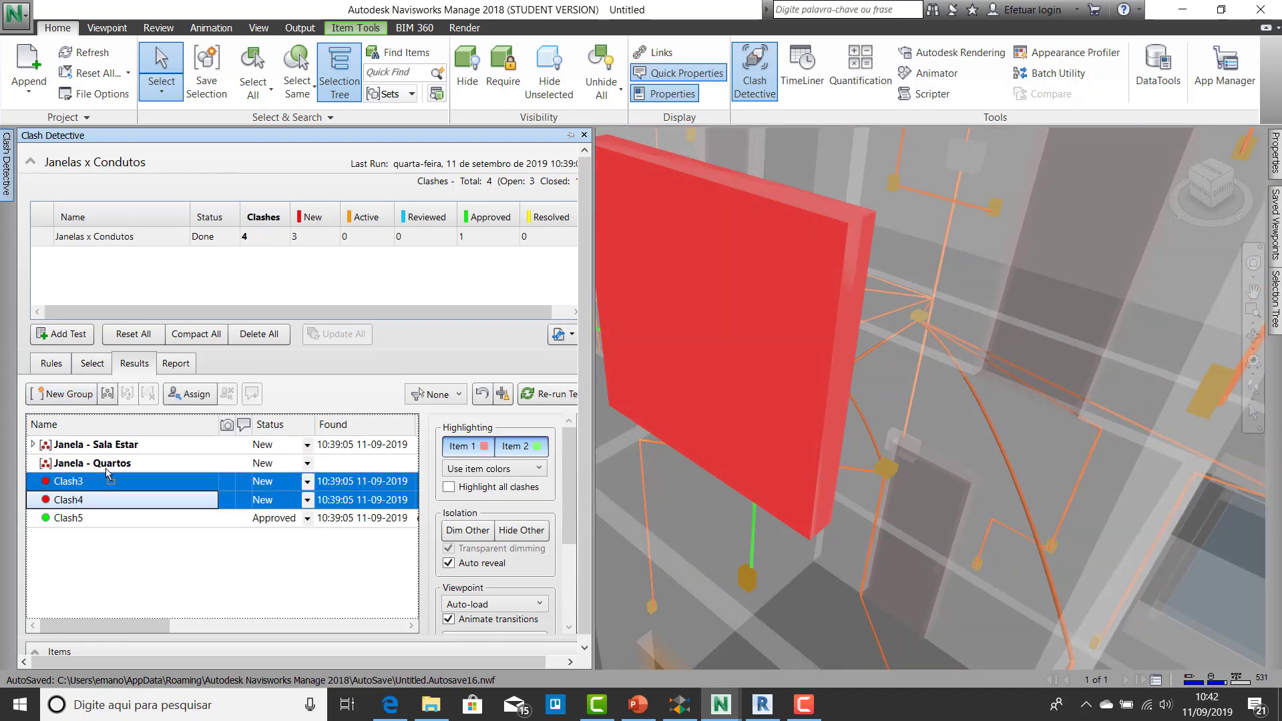
left_click_drag(109, 472, 107, 464)
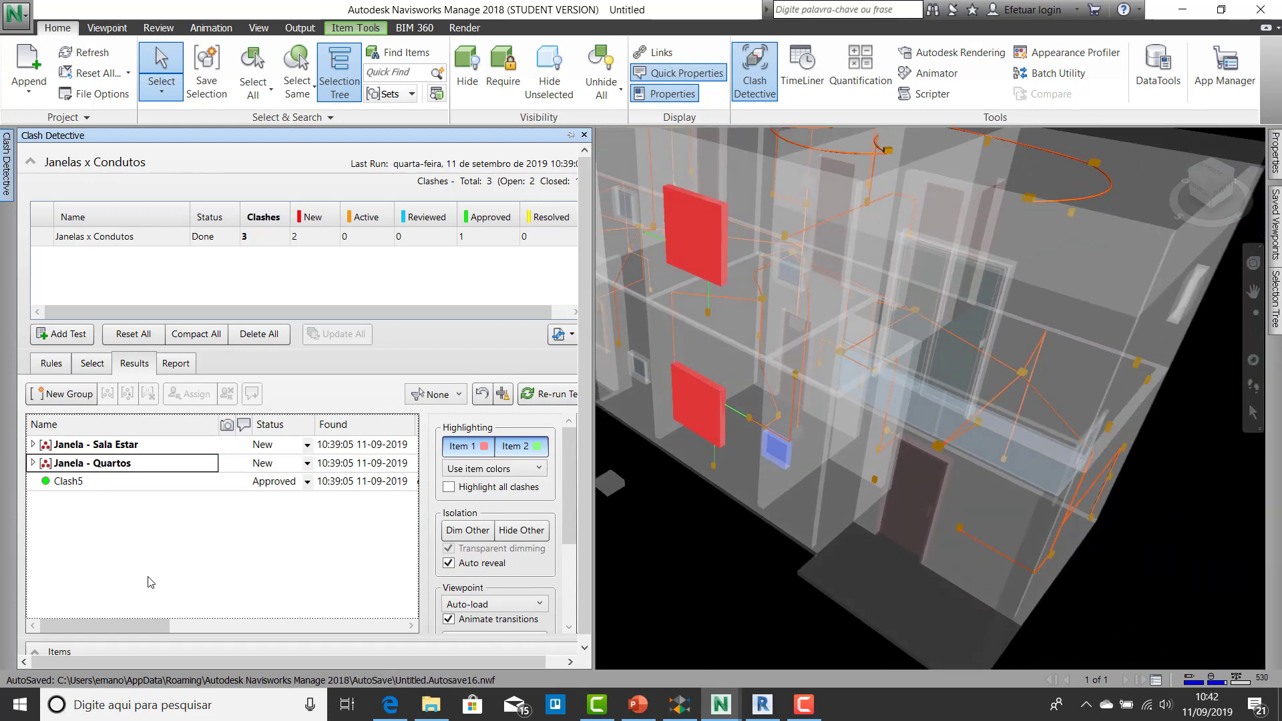
Step: View the grouped bedroom window clashes in the whole building and widen the Clash Detective window to show the Approved By column
scroll(699, 578, "down", 5)
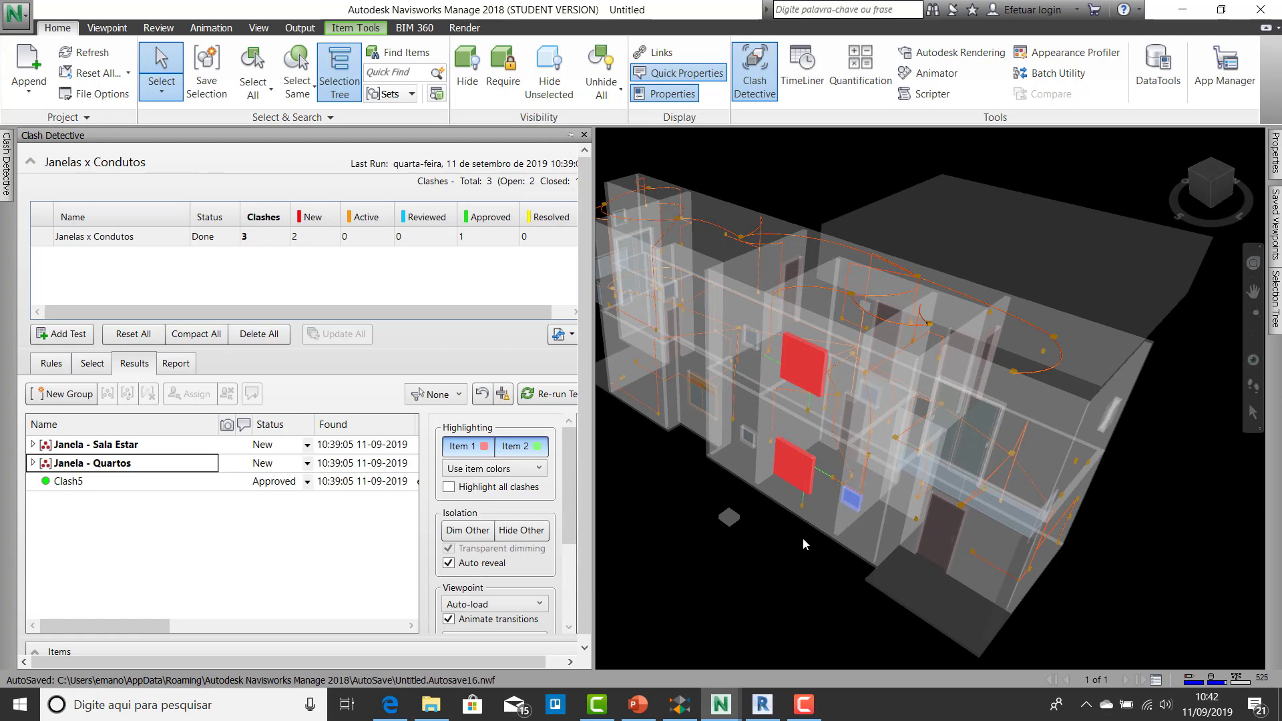
scroll(802, 504, "up", 2)
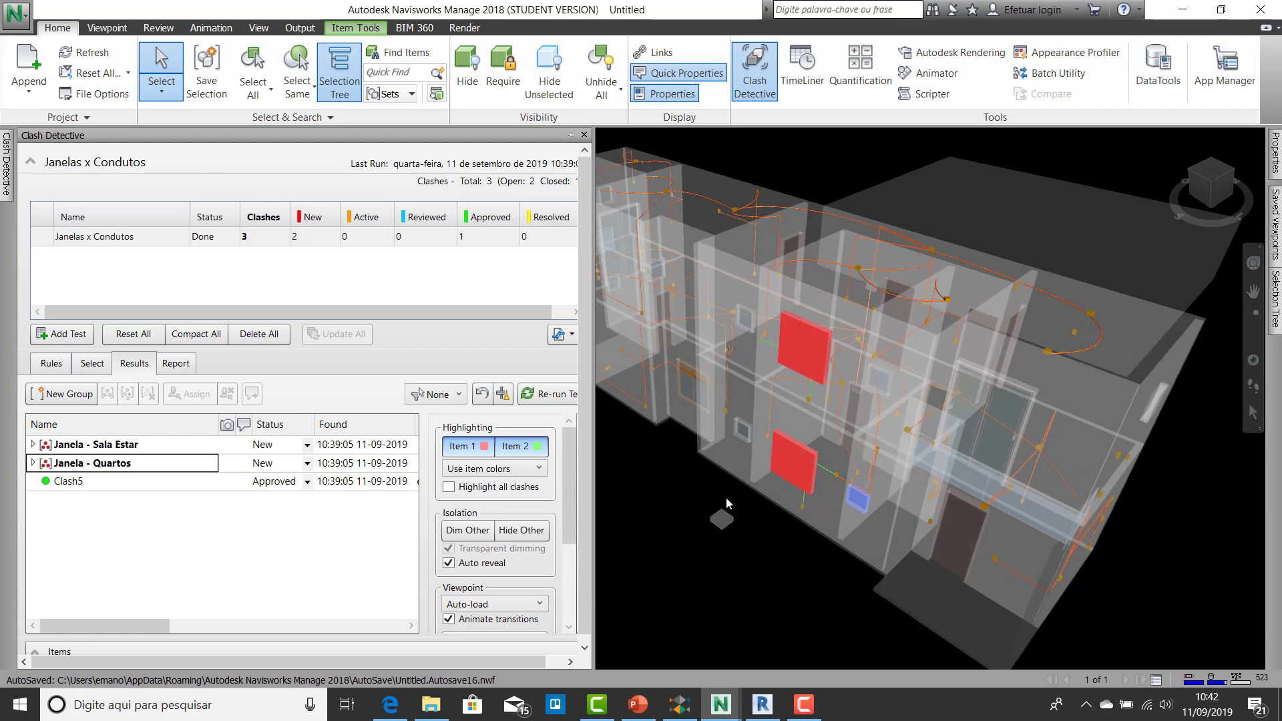
left_click_drag(591, 495, 670, 487)
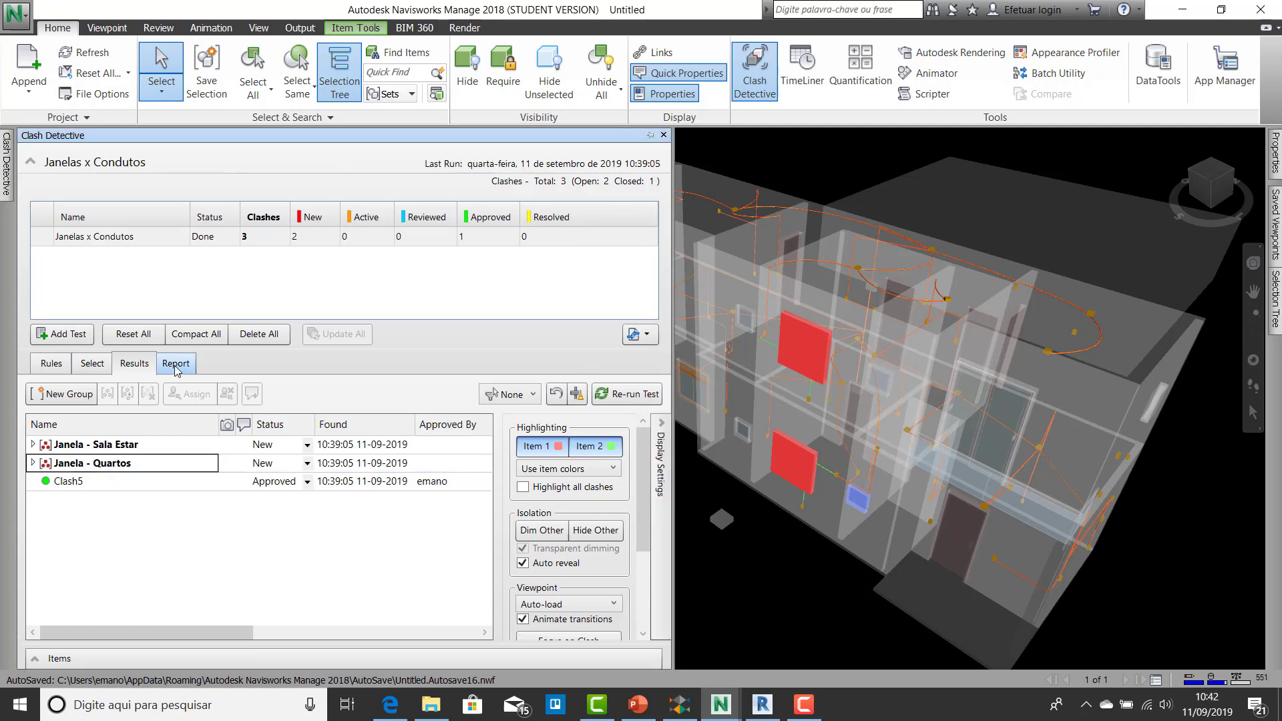
left_click(175, 365)
left_click(134, 365)
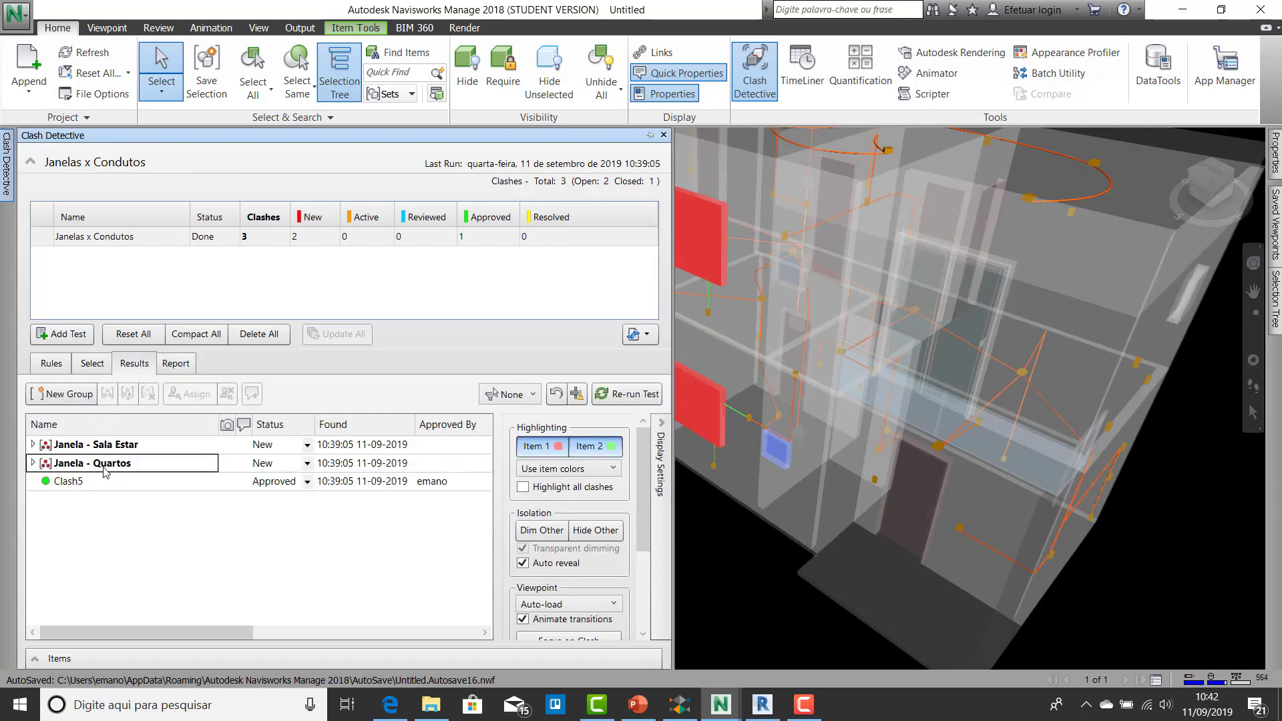
Step: Expand the Janela - Quartos group and add the comment "Resolver problemas de interferencia, nos quartos 01 e 02." to it
left_click(33, 464)
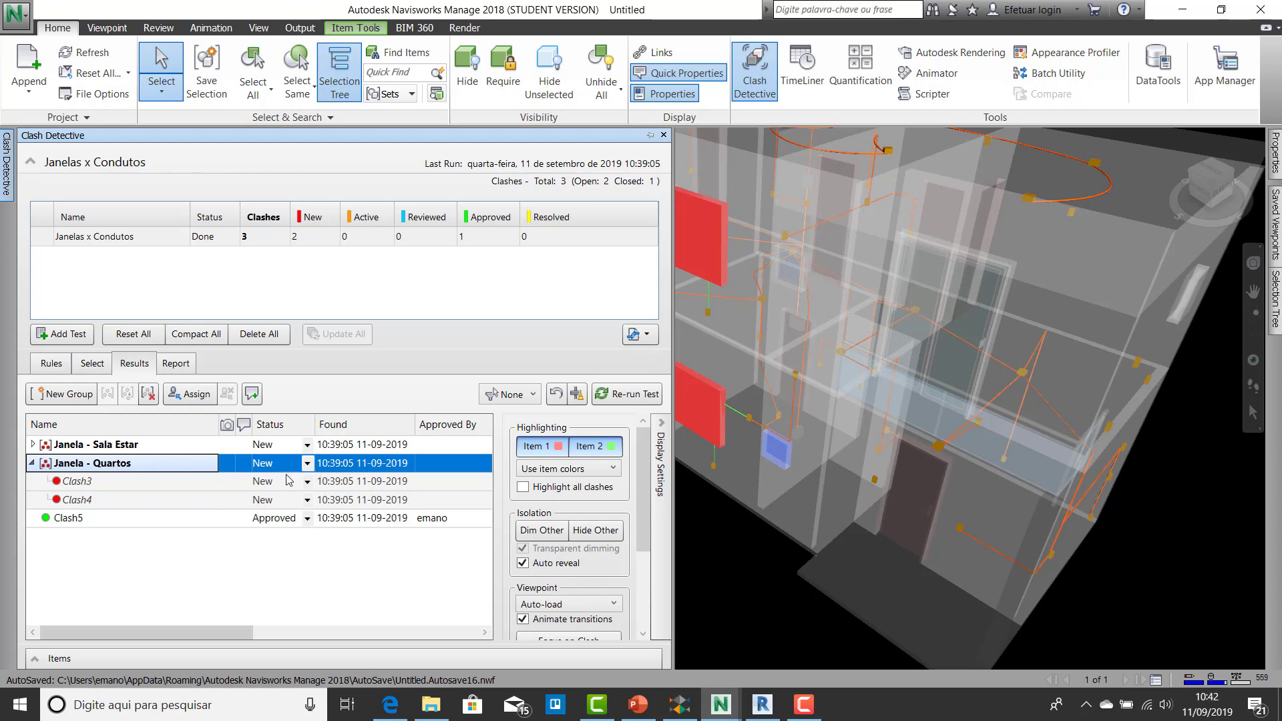
left_click(245, 468)
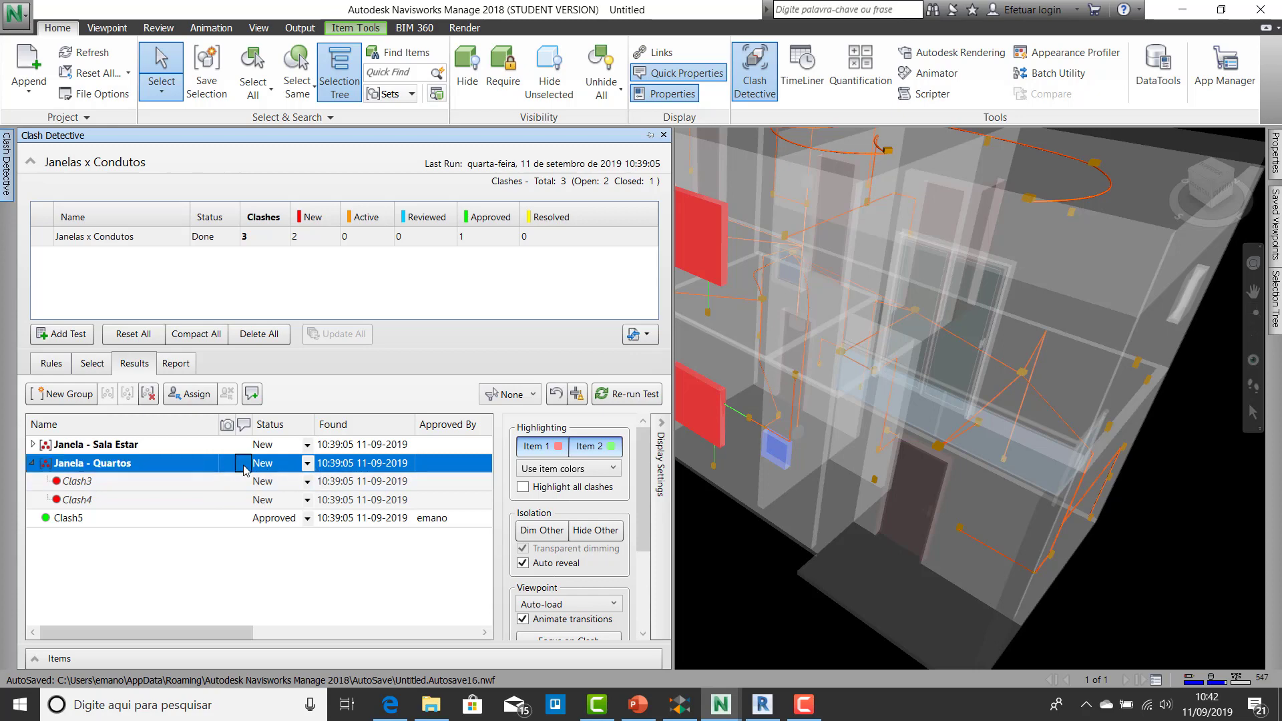
right_click(167, 471)
left_click(203, 366)
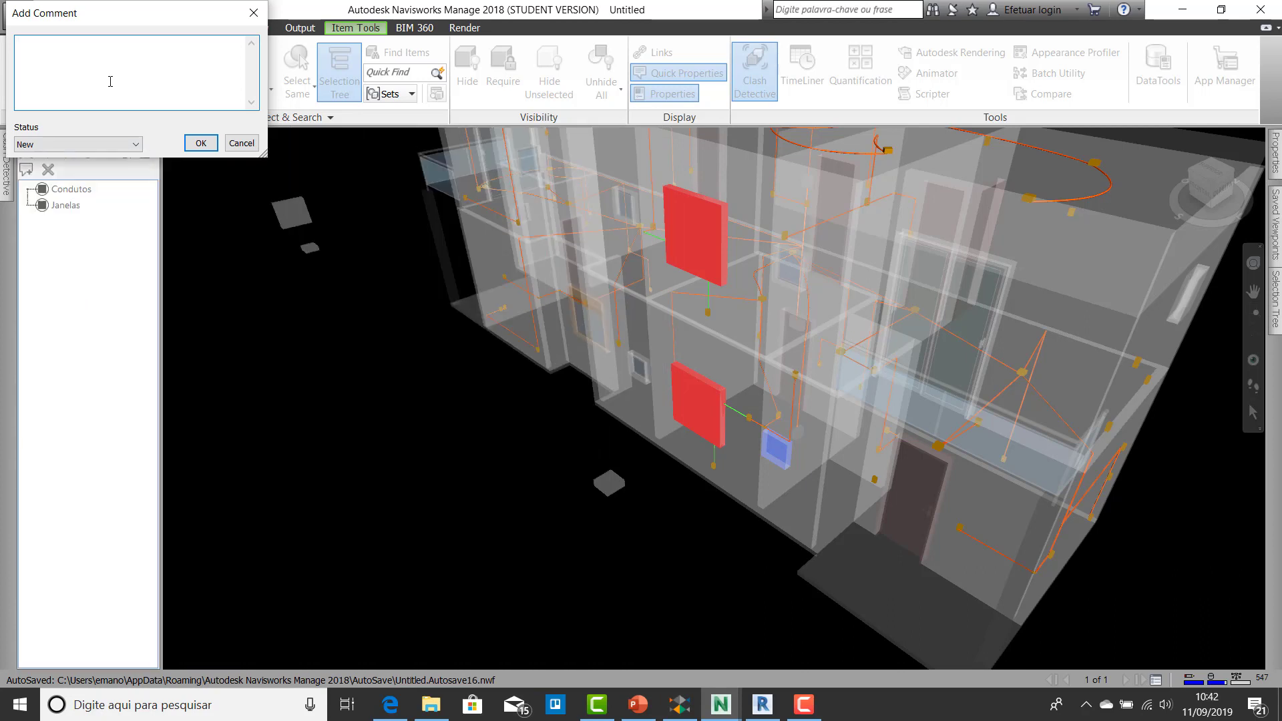
type("Resolver problemas de interferencia, nos quartos 01 e 02.")
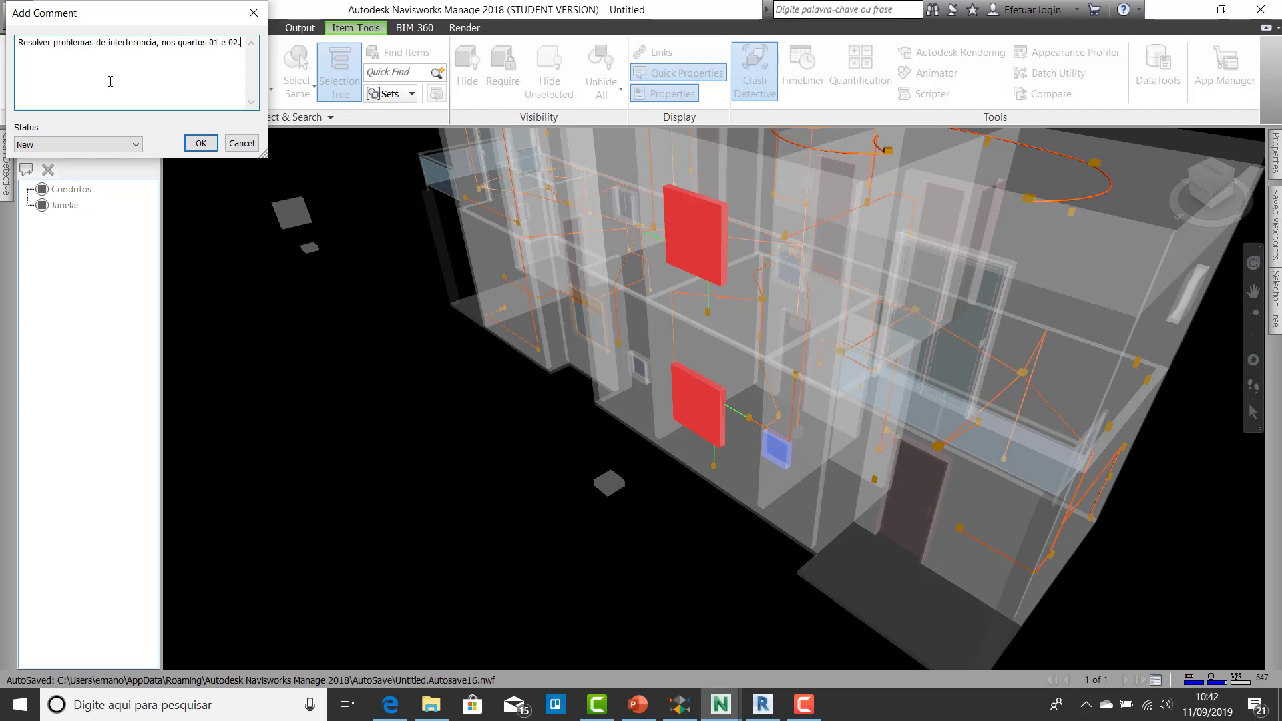
key("Return")
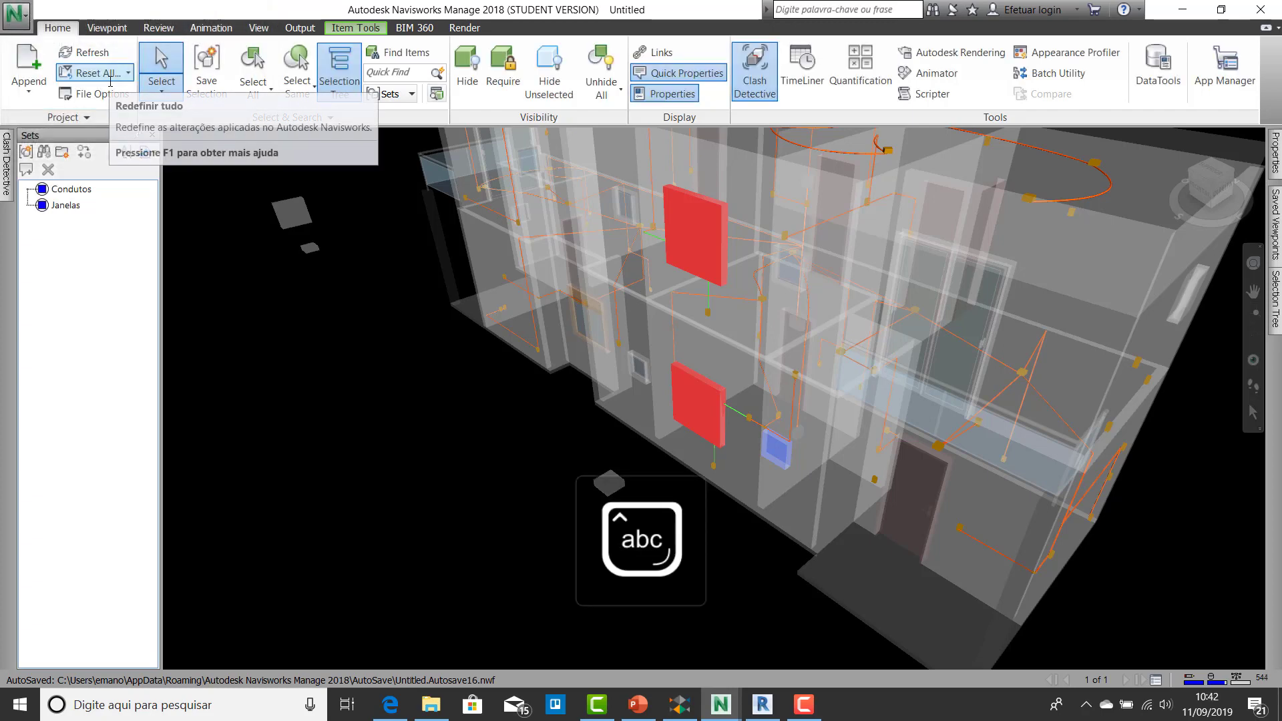
Step: Add a second comment, "Choque entre eletrodutos e janelas", to the Janela - Quartos group
mouse_move(6, 167)
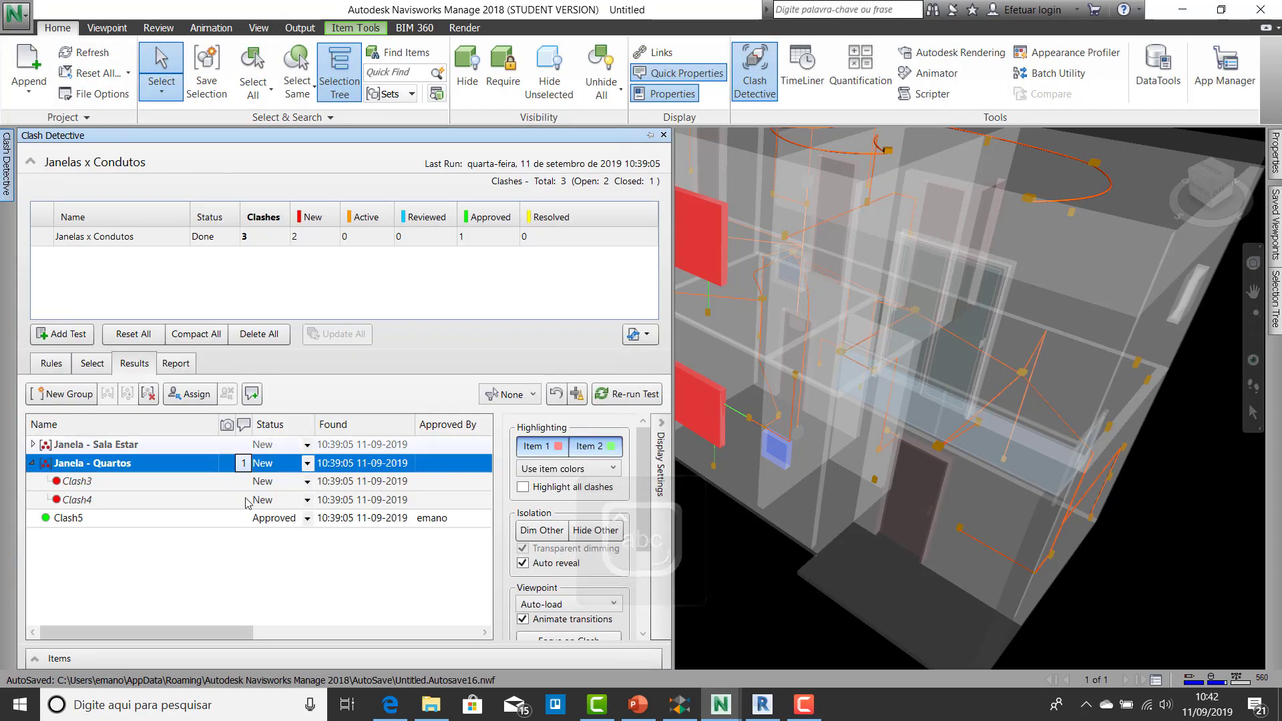
right_click(244, 466)
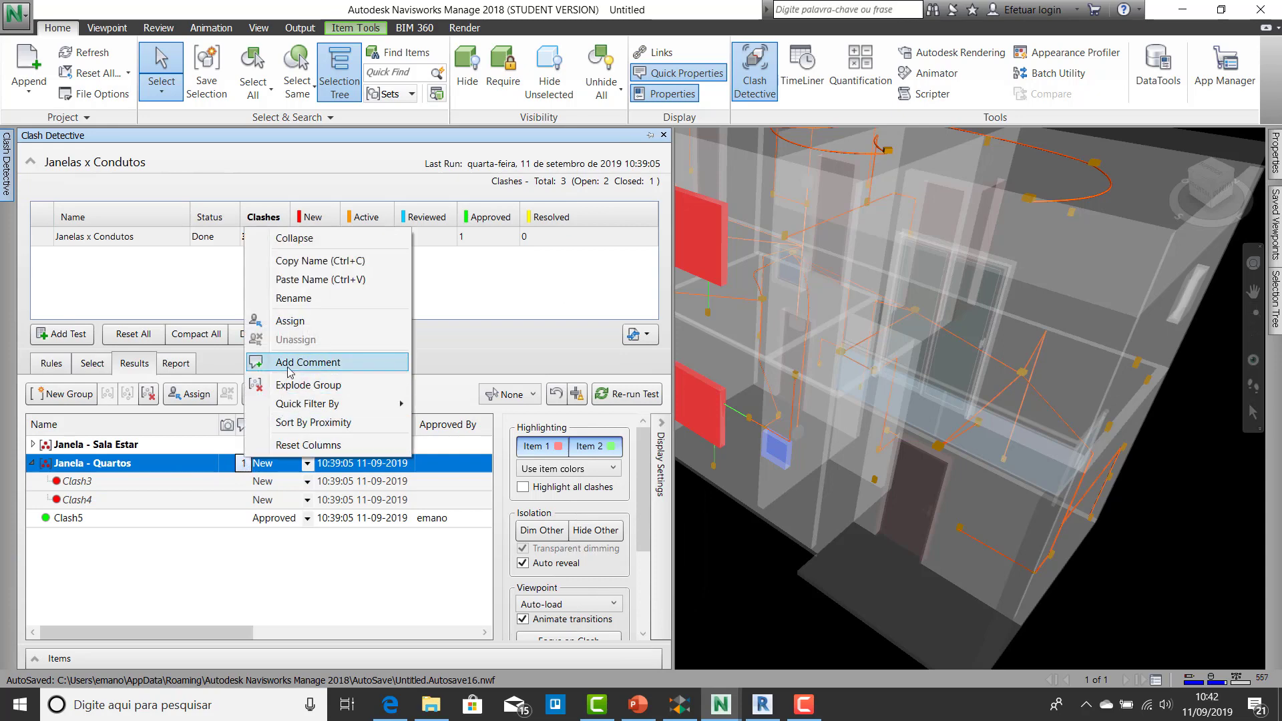
left_click(243, 471)
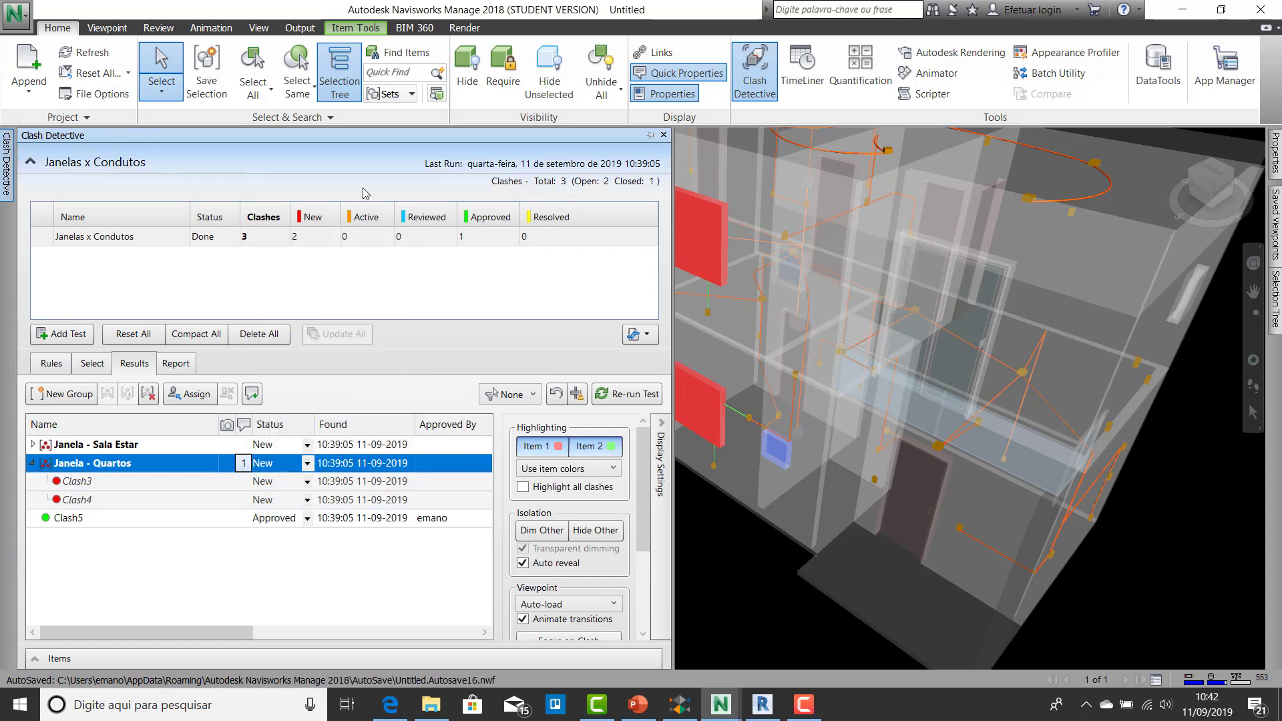
right_click(201, 472)
left_click(234, 364)
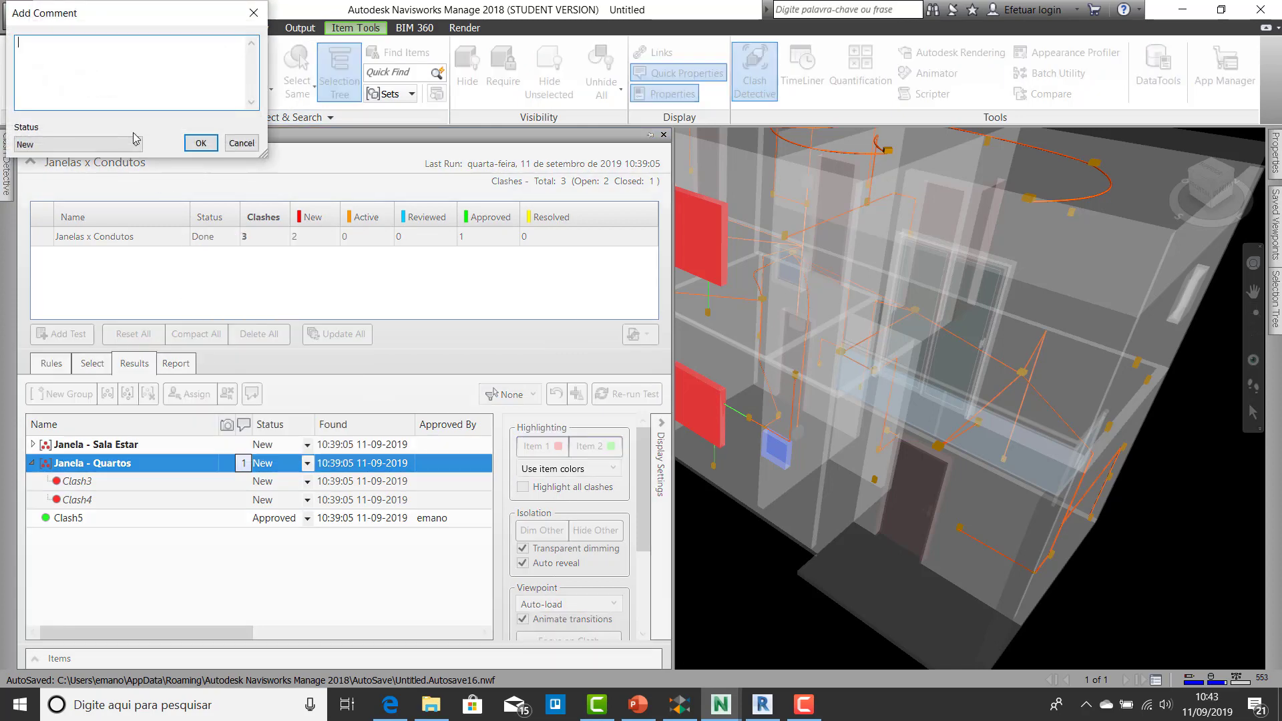
type("Cho")
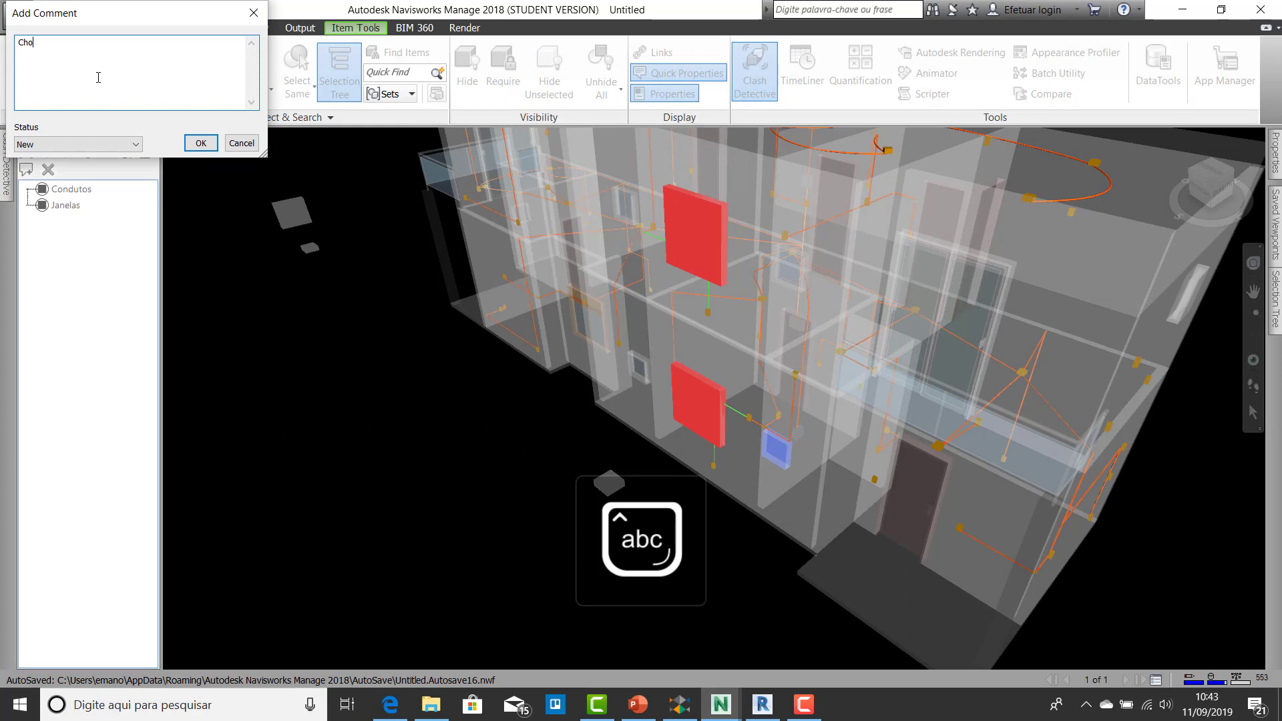
type("que entre eletrodutos e janelas")
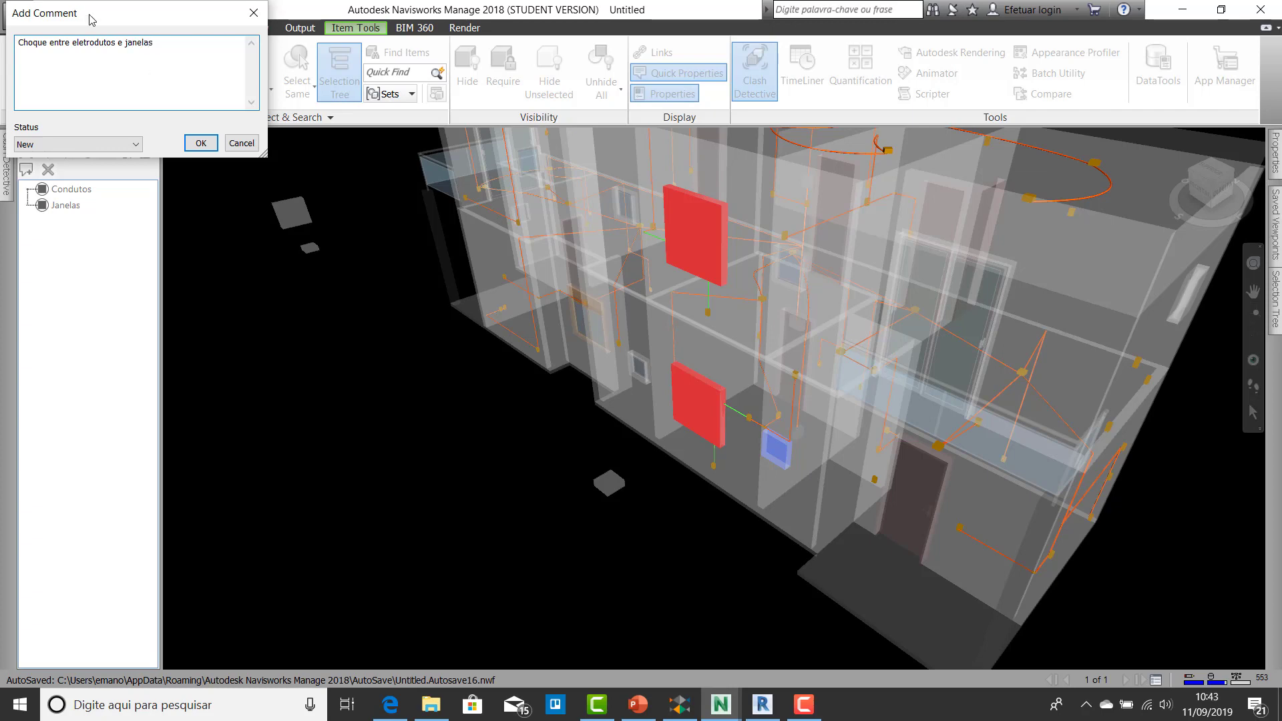
left_click(201, 143)
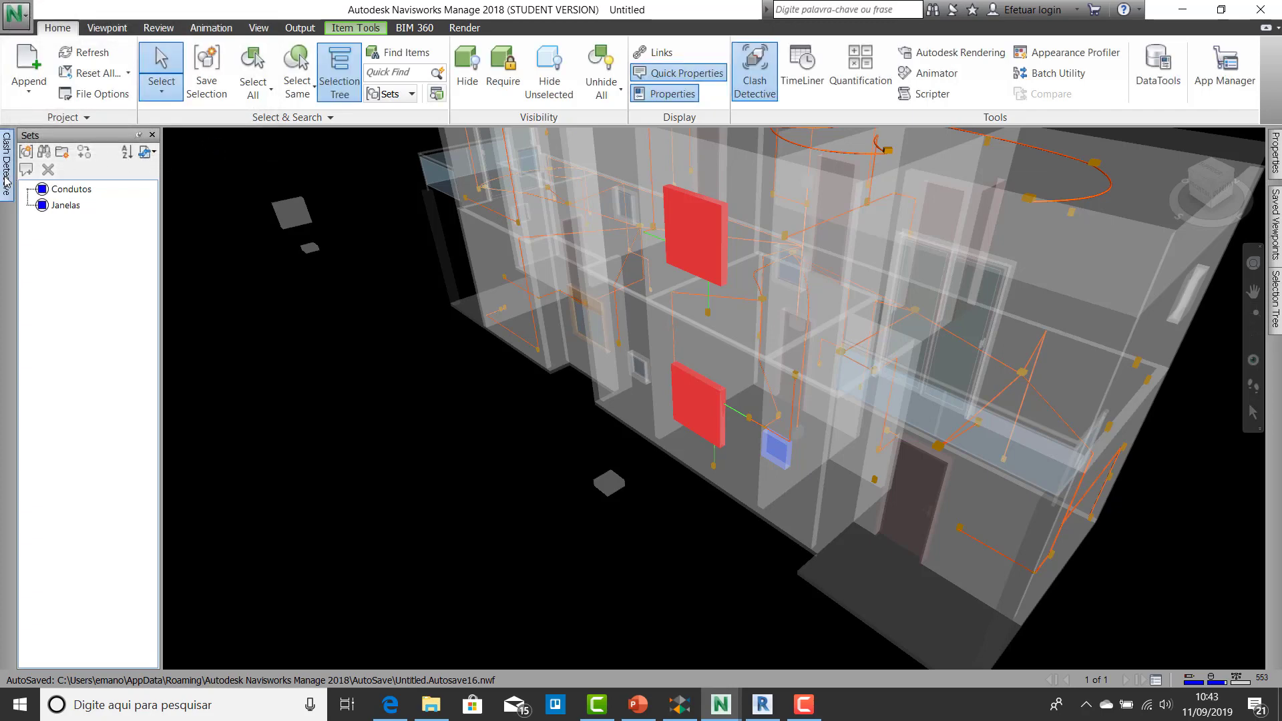
Step: Add the comment "Choque entre eletroduto e janela da sala de estar" to the Janela - Sala Estar group
left_click(8, 175)
left_click(70, 445)
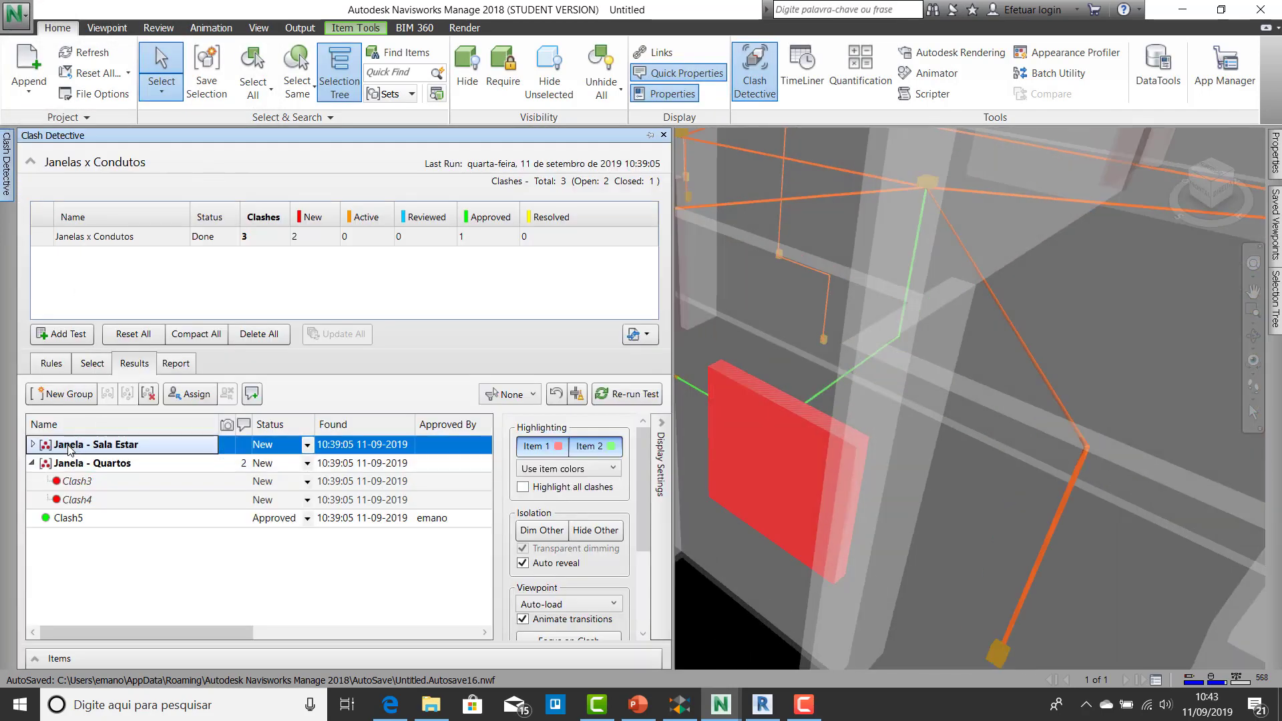
right_click(105, 449)
left_click(154, 579)
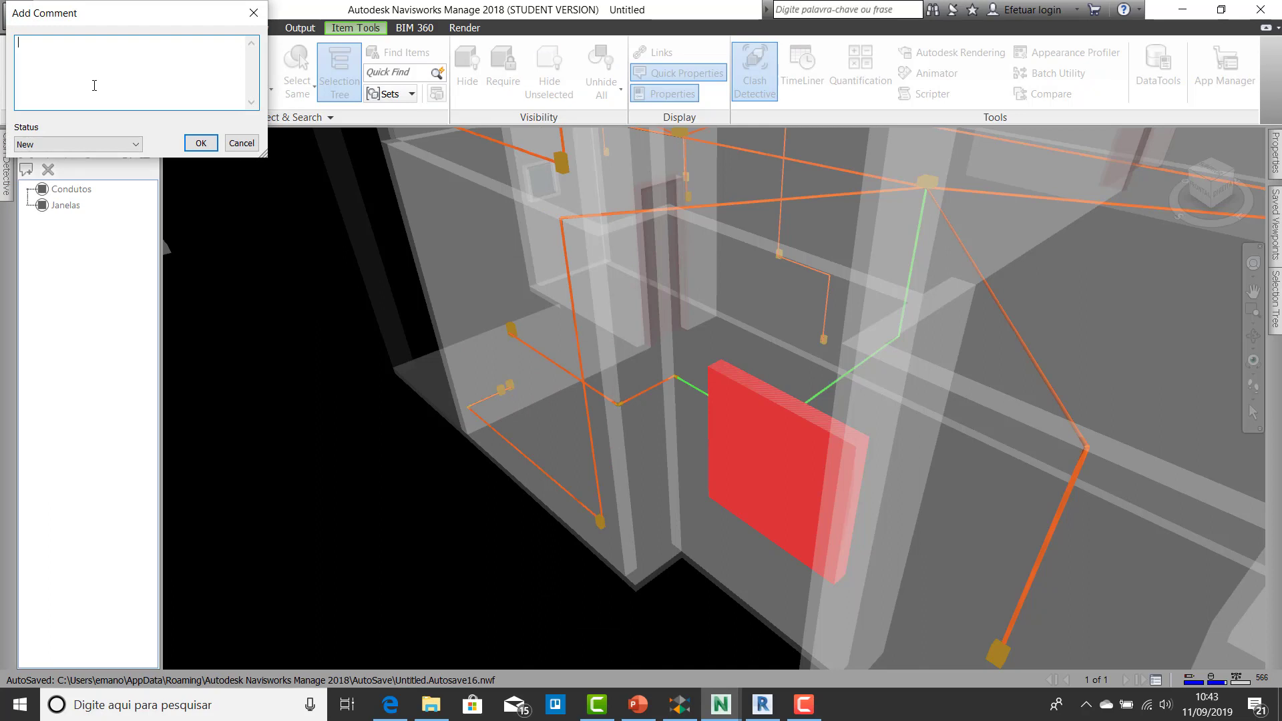
key("Caps_Lock")
type("c")
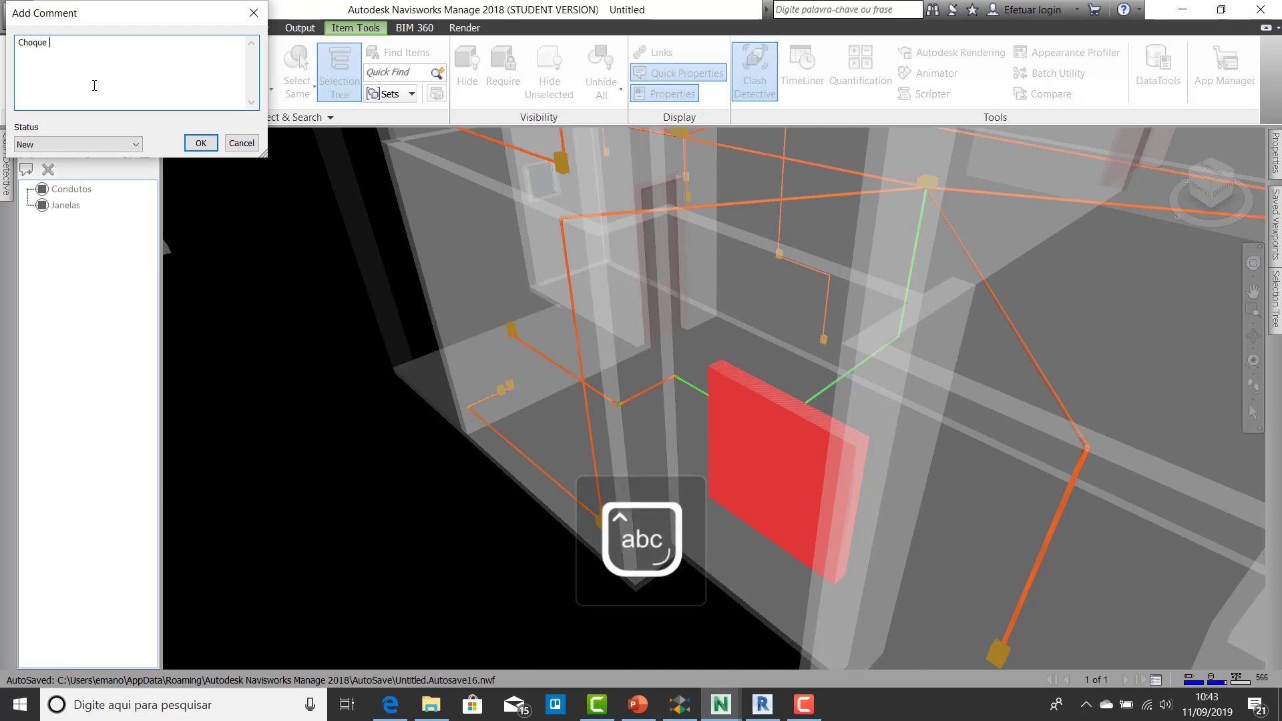
type("hoque entre eletroduto e janela da sala de estar")
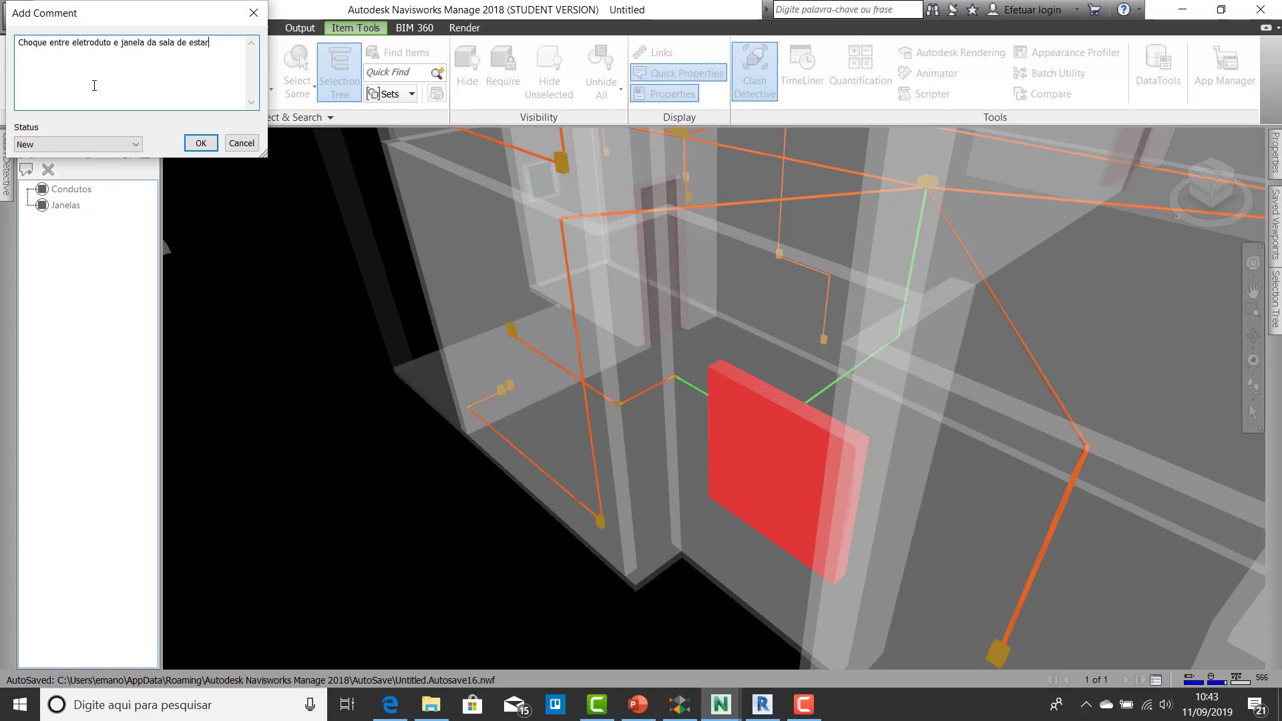
left_click(191, 140)
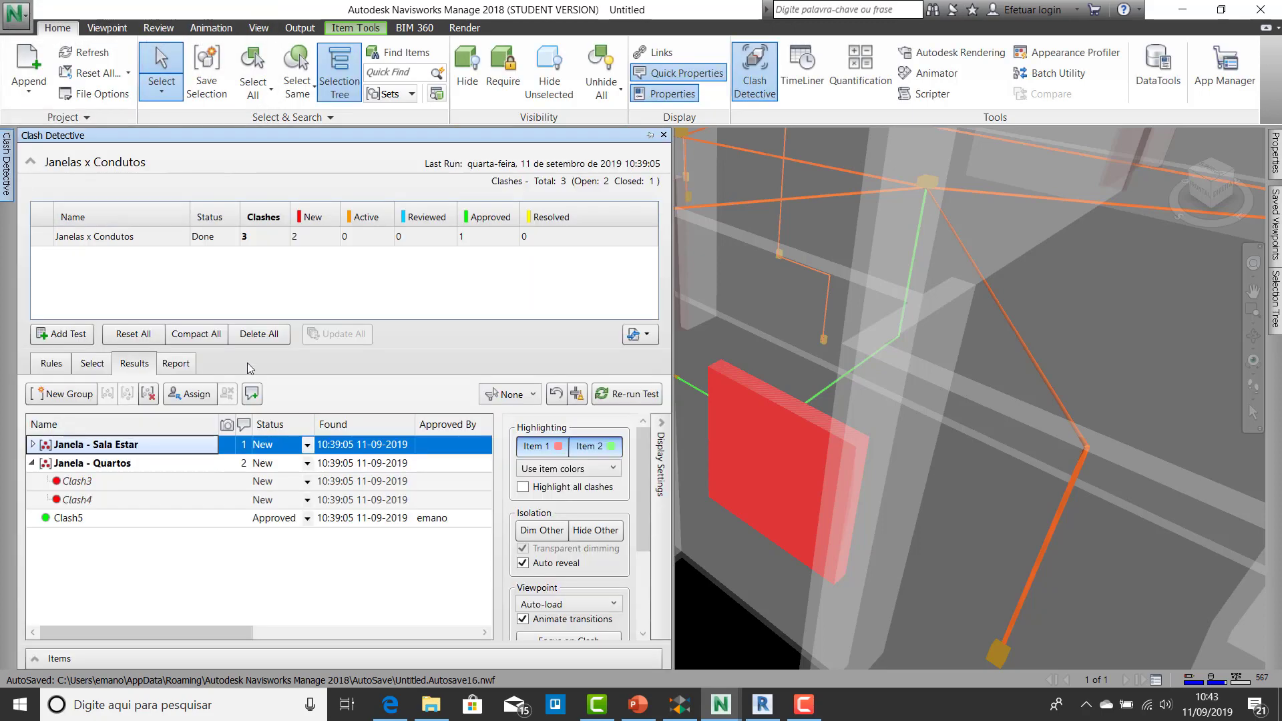
Step: Assign the Janela - Sala Estar group by entering the responsible person's first name, leaving the notes empty
right_click(200, 448)
left_click(181, 445)
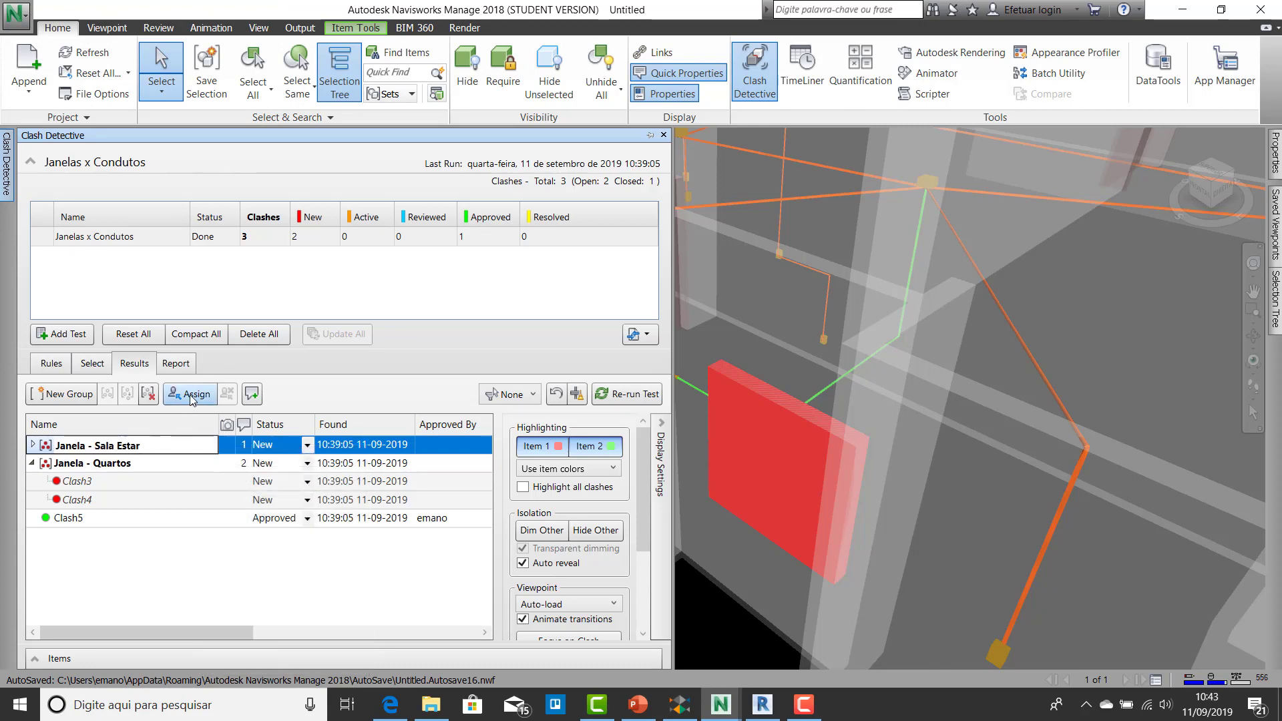
left_click(191, 396)
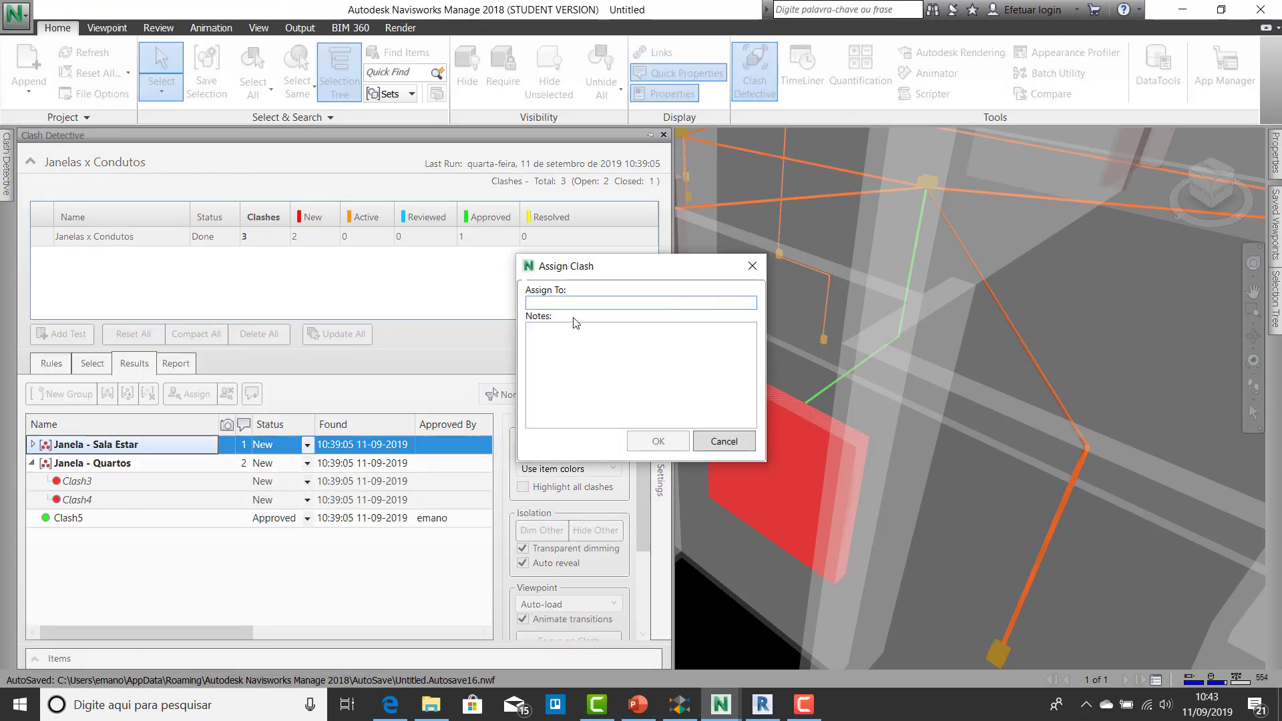
key("Caps_Lock")
type("H")
key("Caps_Lock")
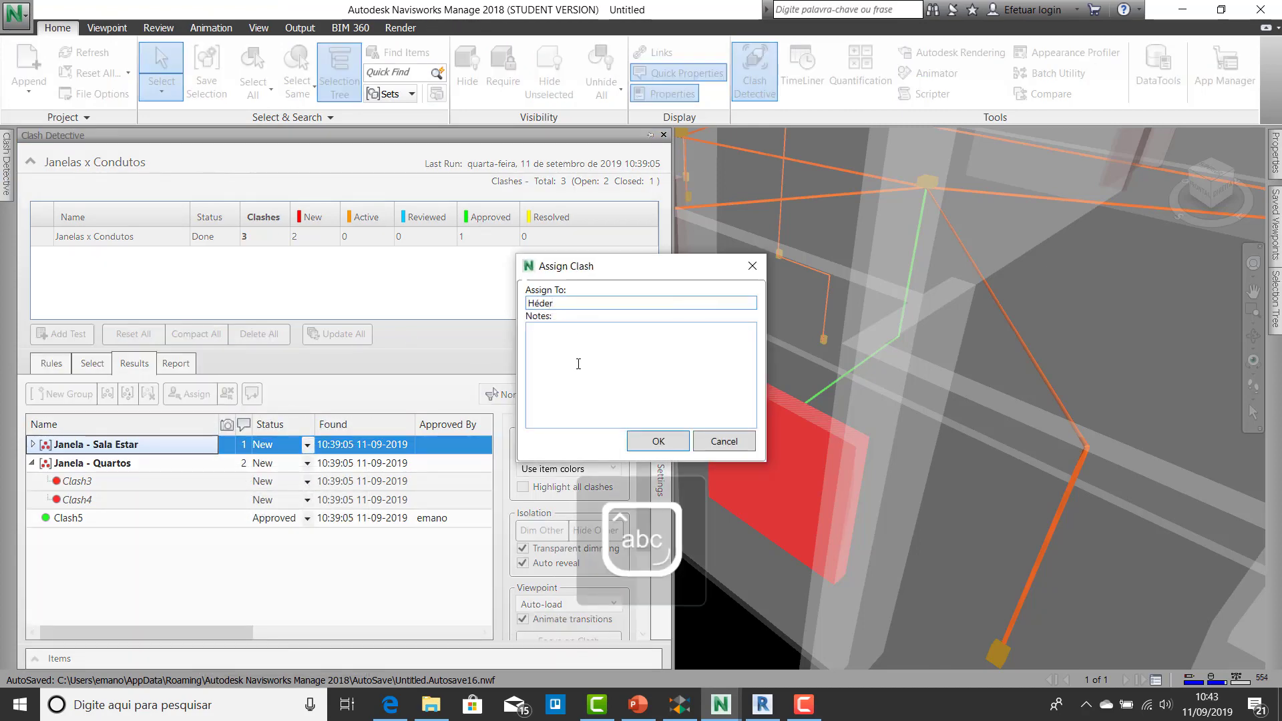
left_click(659, 441)
Step: Assign the Janela - Quartos group to another team member by entering that person's first name without notes
left_click(131, 463)
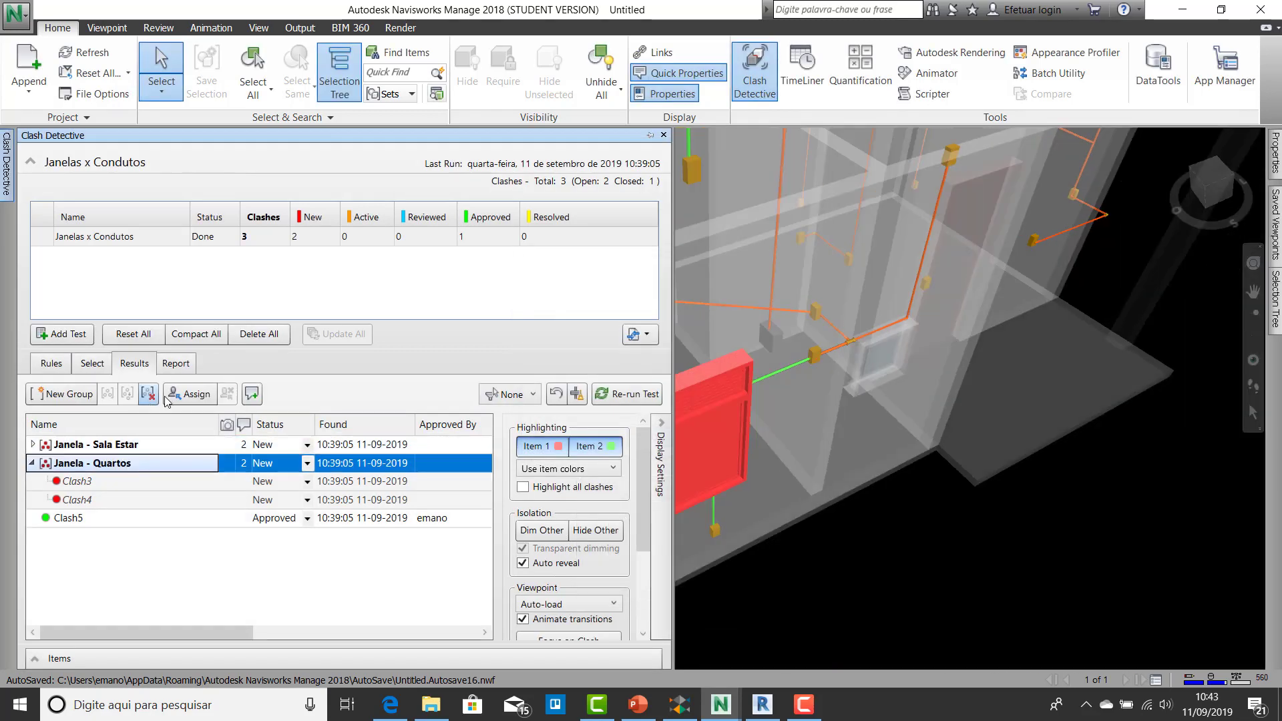
left_click(190, 395)
key("Caps_Lock")
type("E")
key("Caps_Lock")
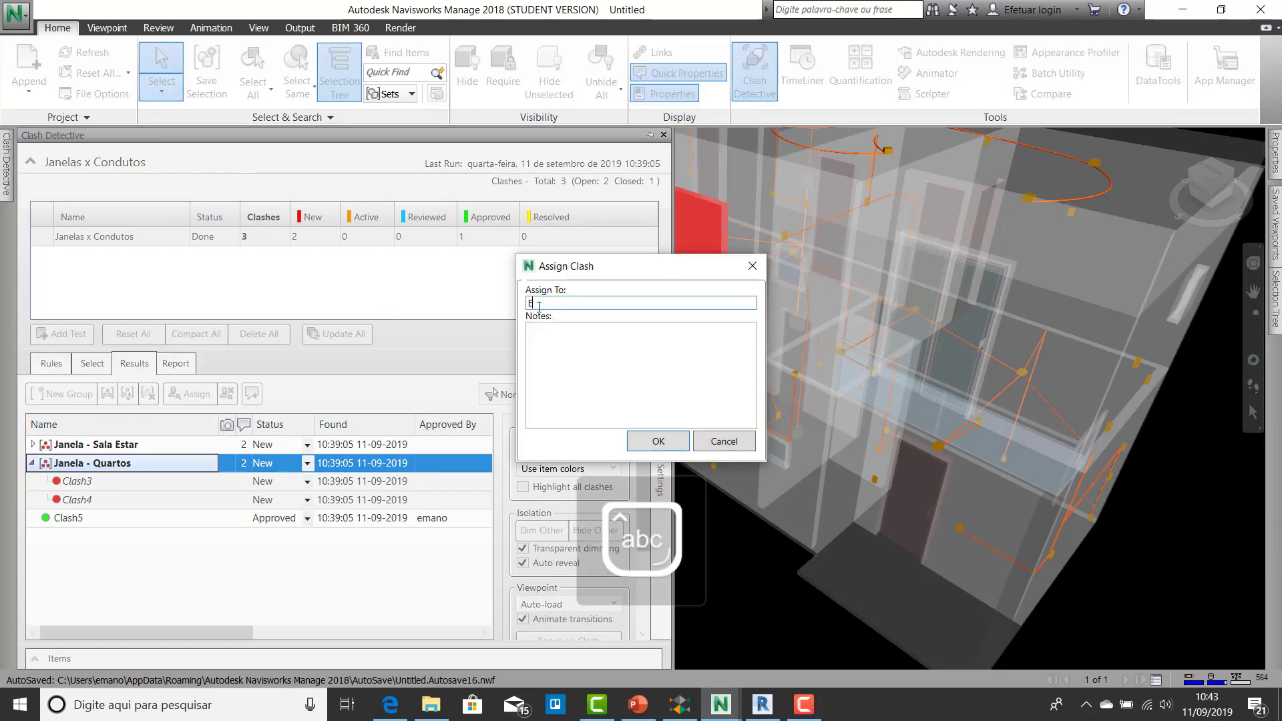
type("manoel")
left_click(675, 438)
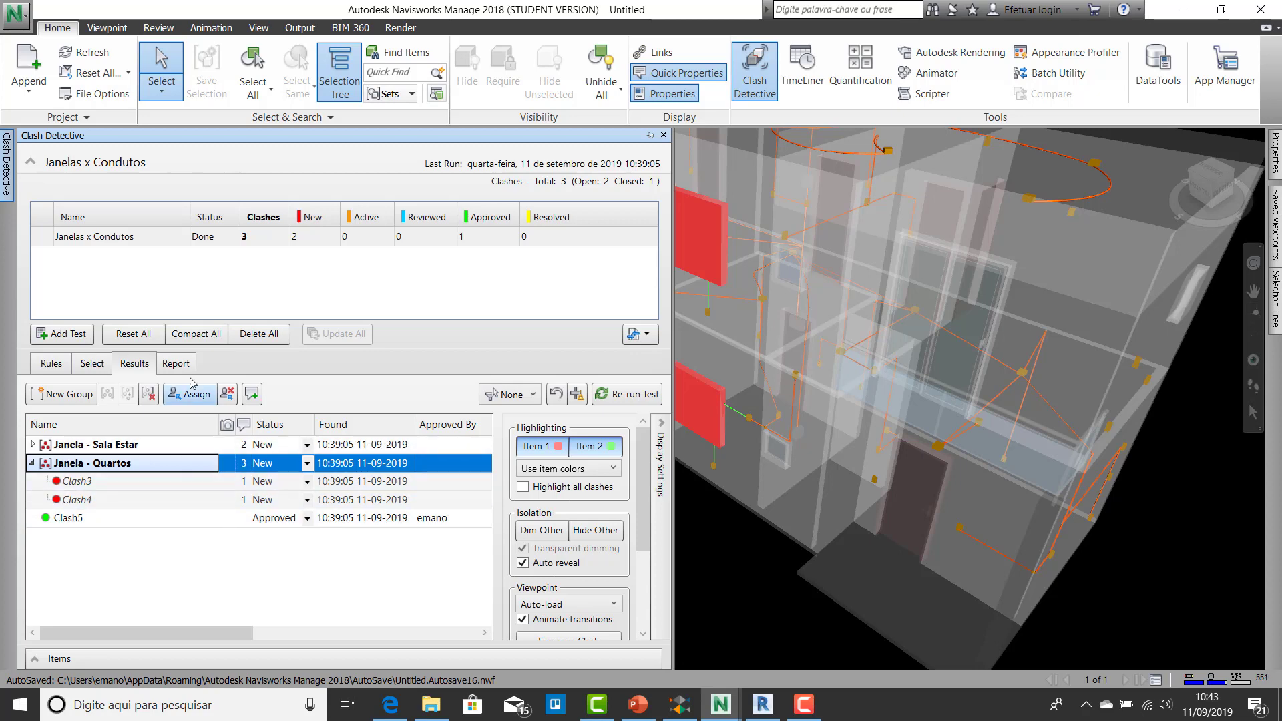
Step: Write the Janelas x Condutos clash report as HTML (Tabular) into the folder "14. Compatibilização de Projetos - Case Castelão (Arq x Ele)"
left_click(176, 364)
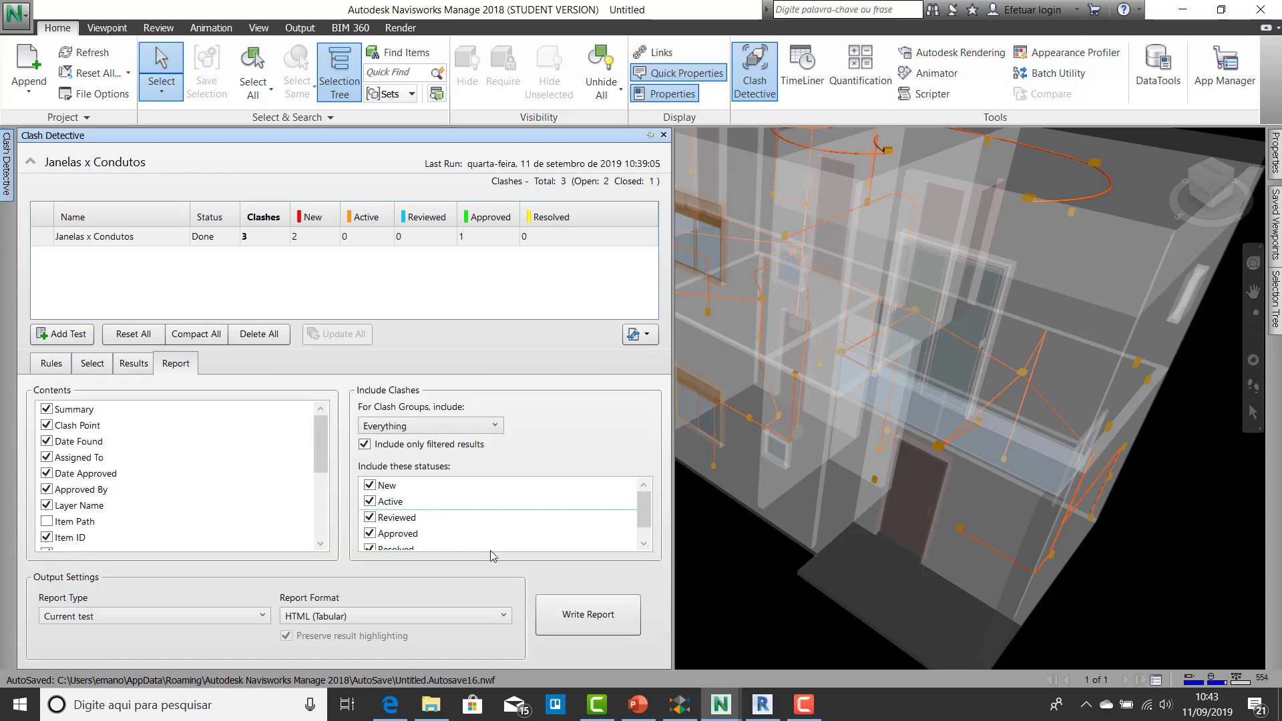
left_click(588, 626)
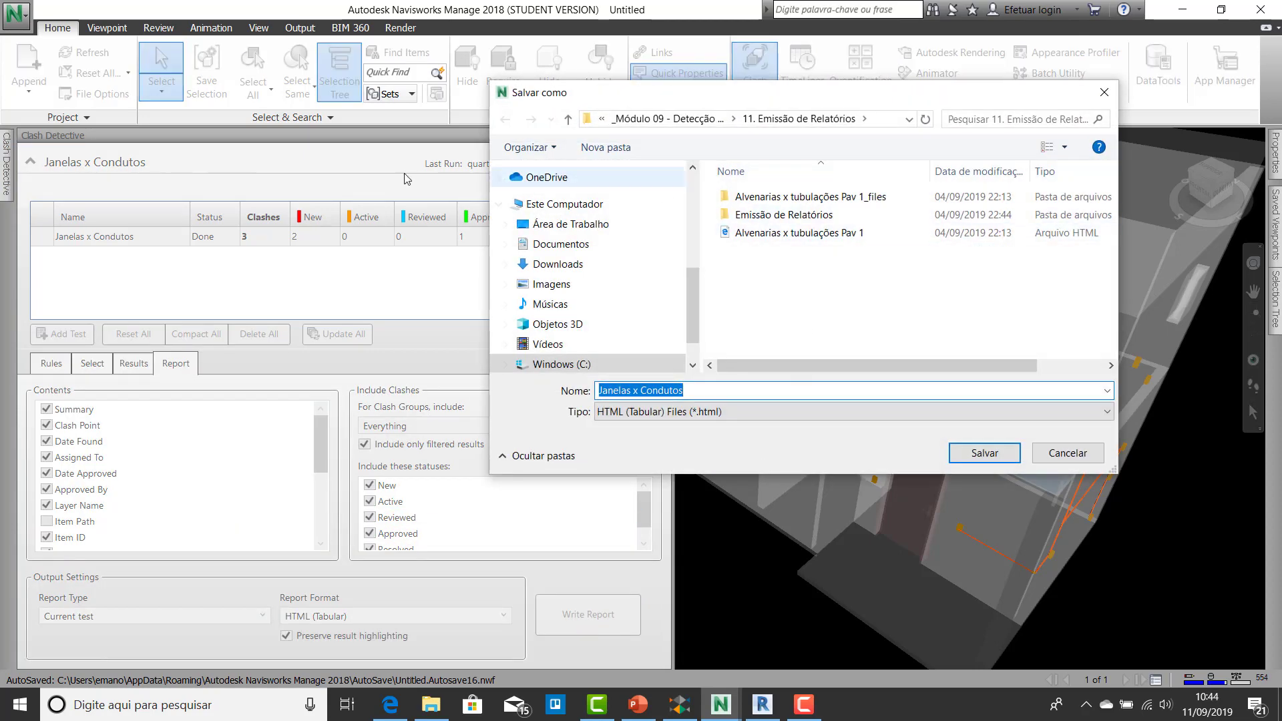
left_click(667, 118)
scroll(767, 250, "down", 2)
double_click(801, 349)
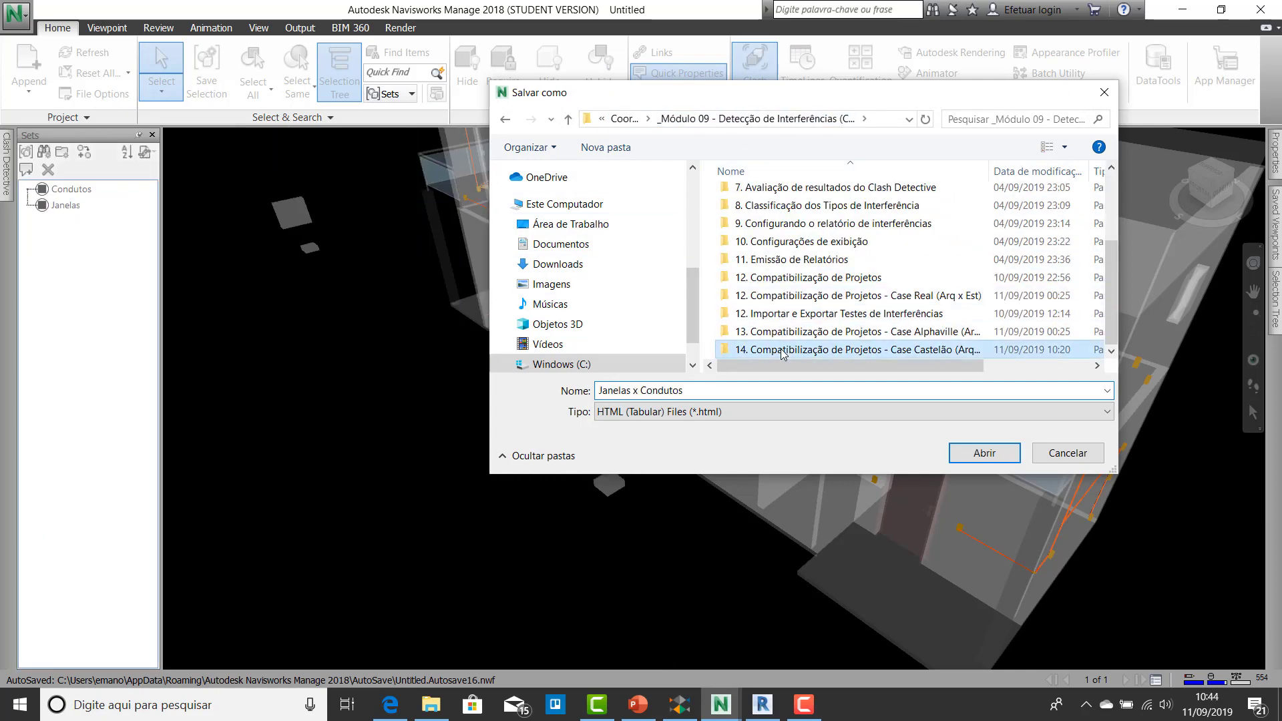
left_click(984, 453)
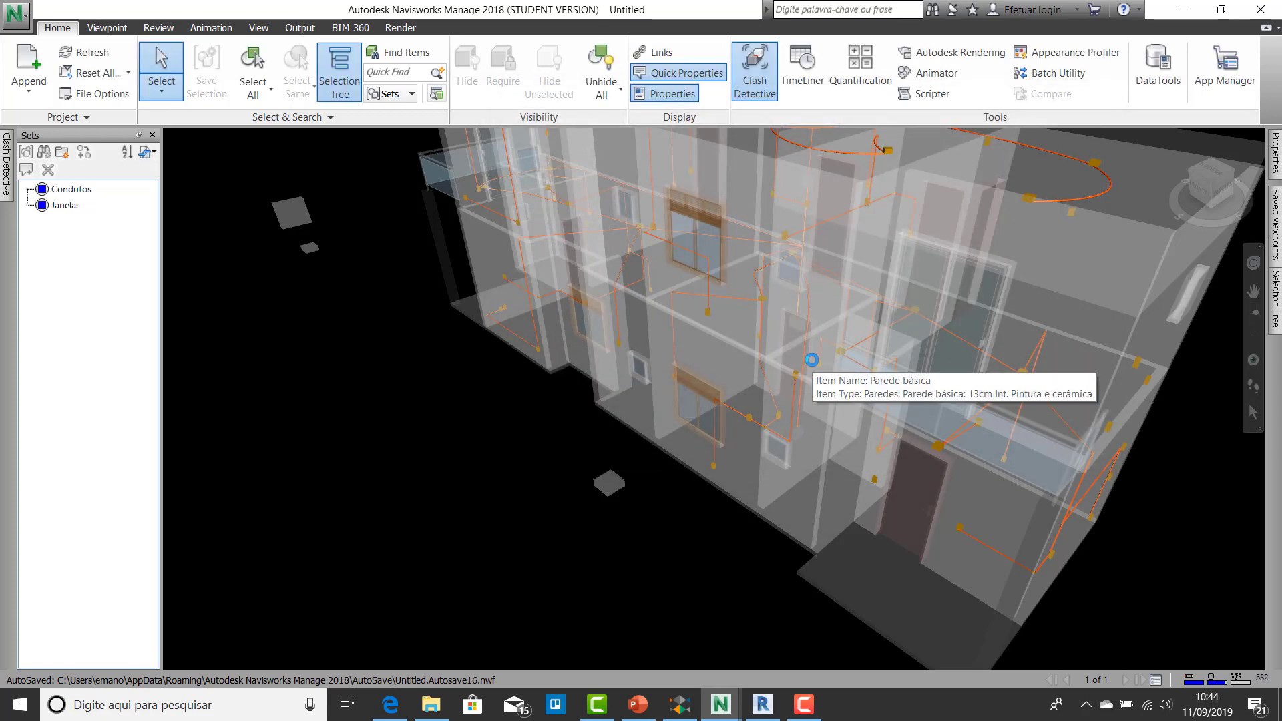
Step: Switch to File Explorer and open the Janelas x Condutos HTML report with Google Chrome
left_click(431, 704)
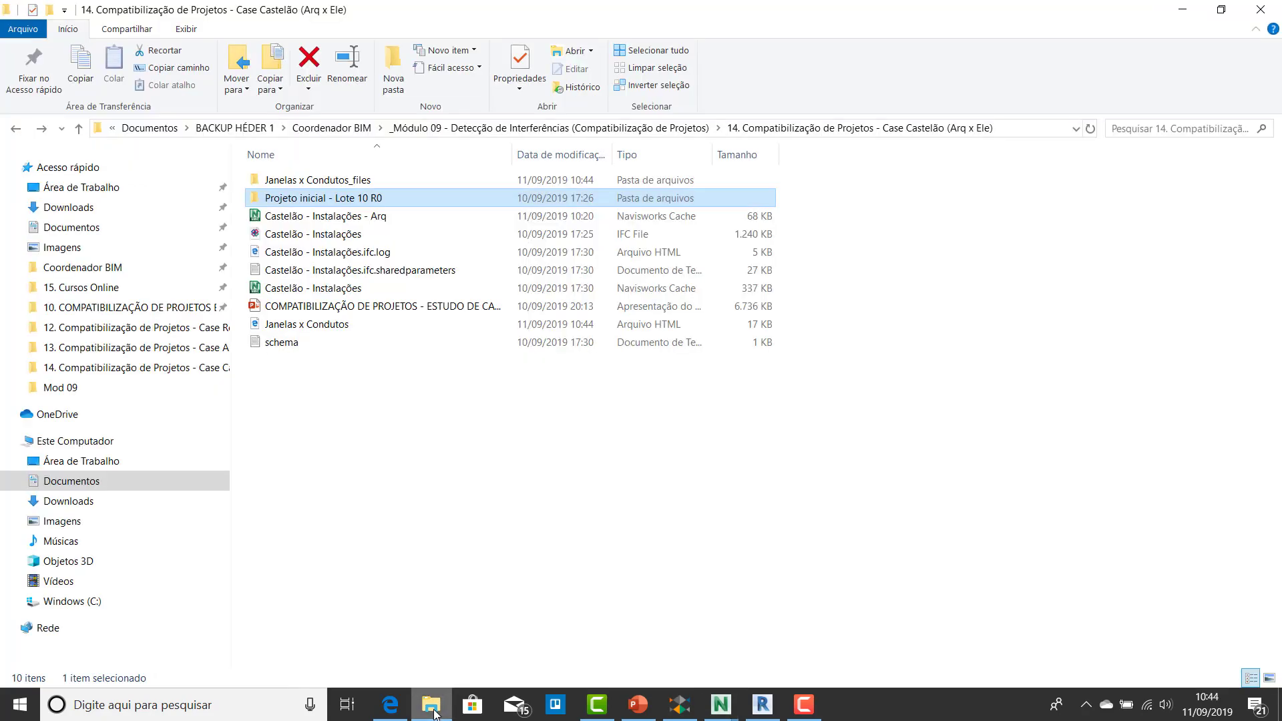
left_click(403, 480)
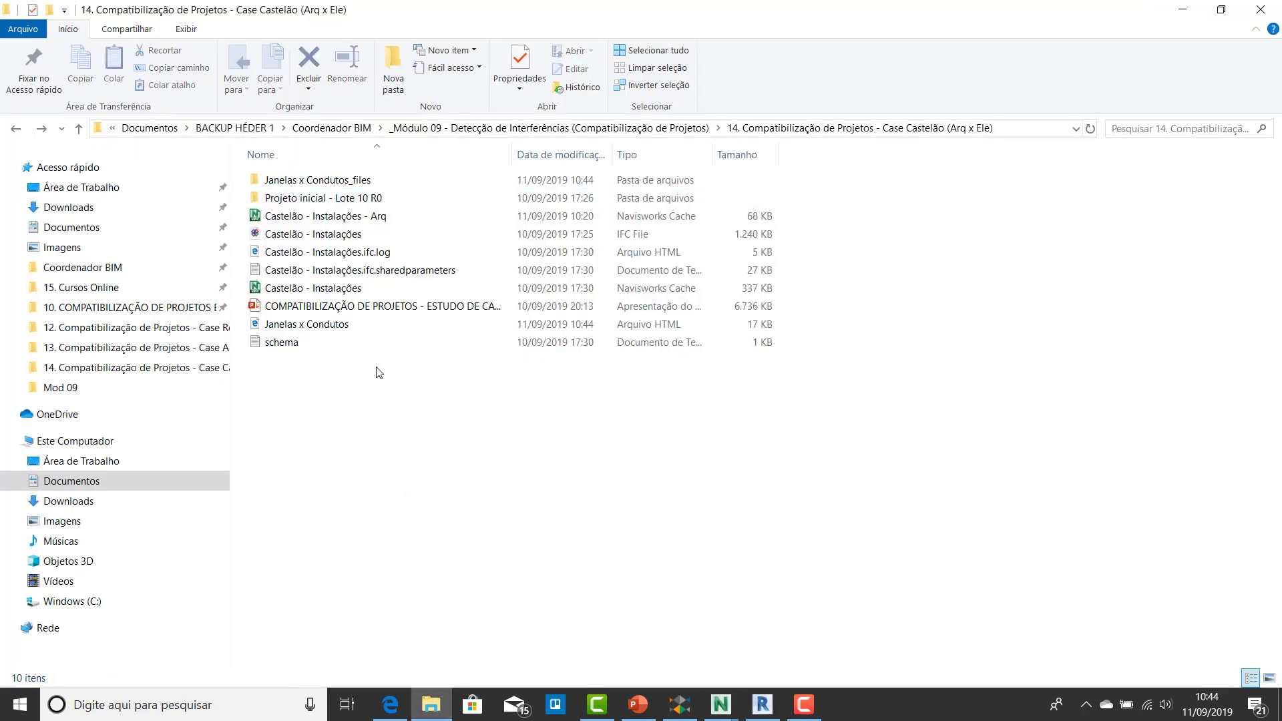
left_click(327, 327)
right_click(327, 332)
mouse_move(659, 408)
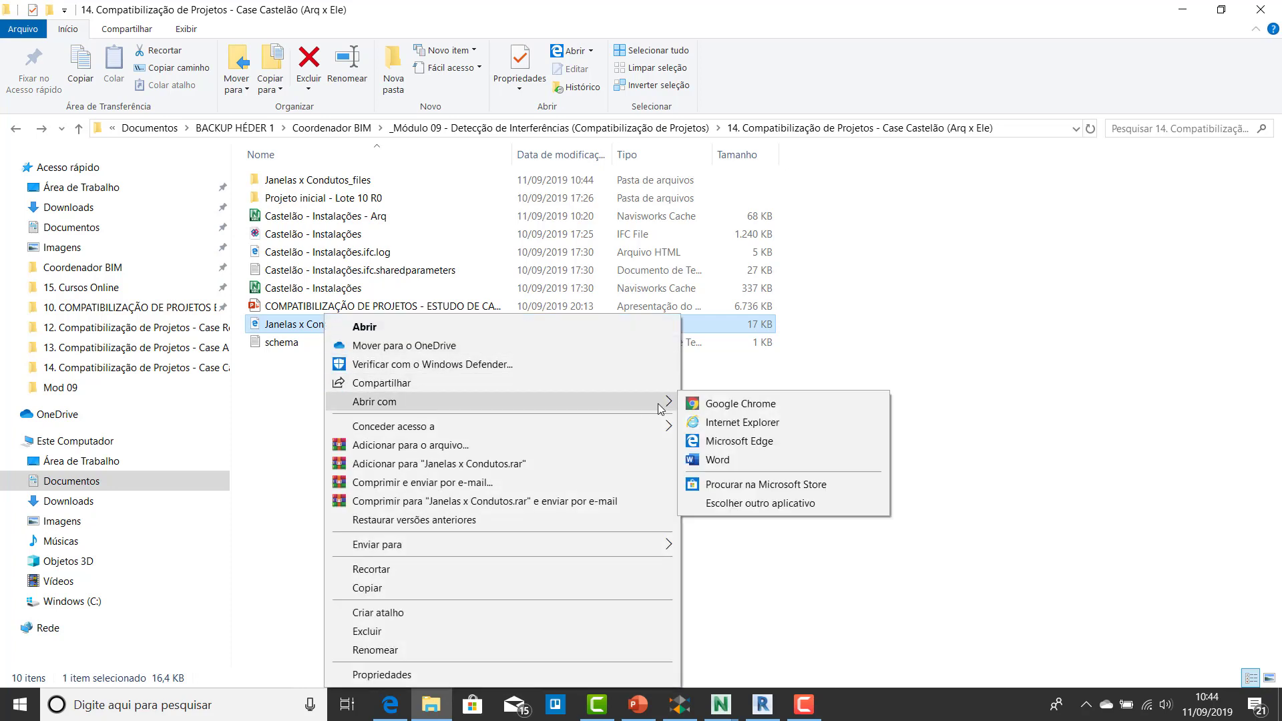
left_click(740, 404)
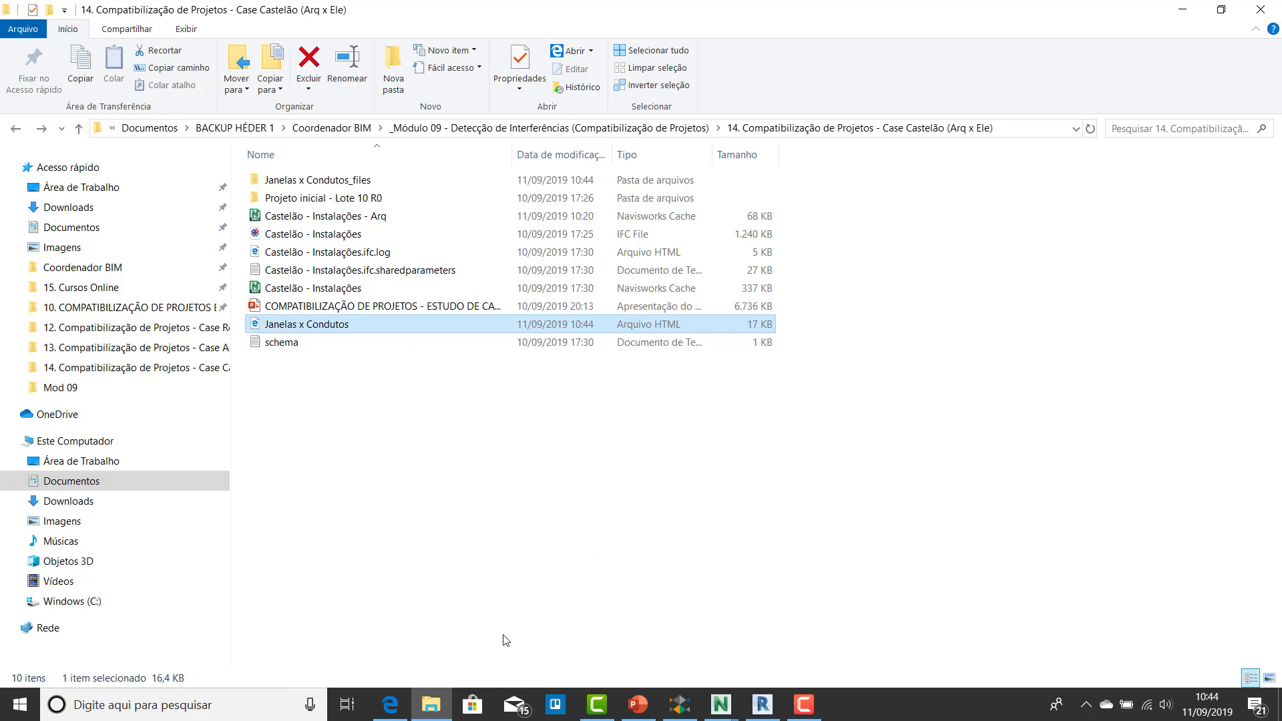
mouse_move(402, 710)
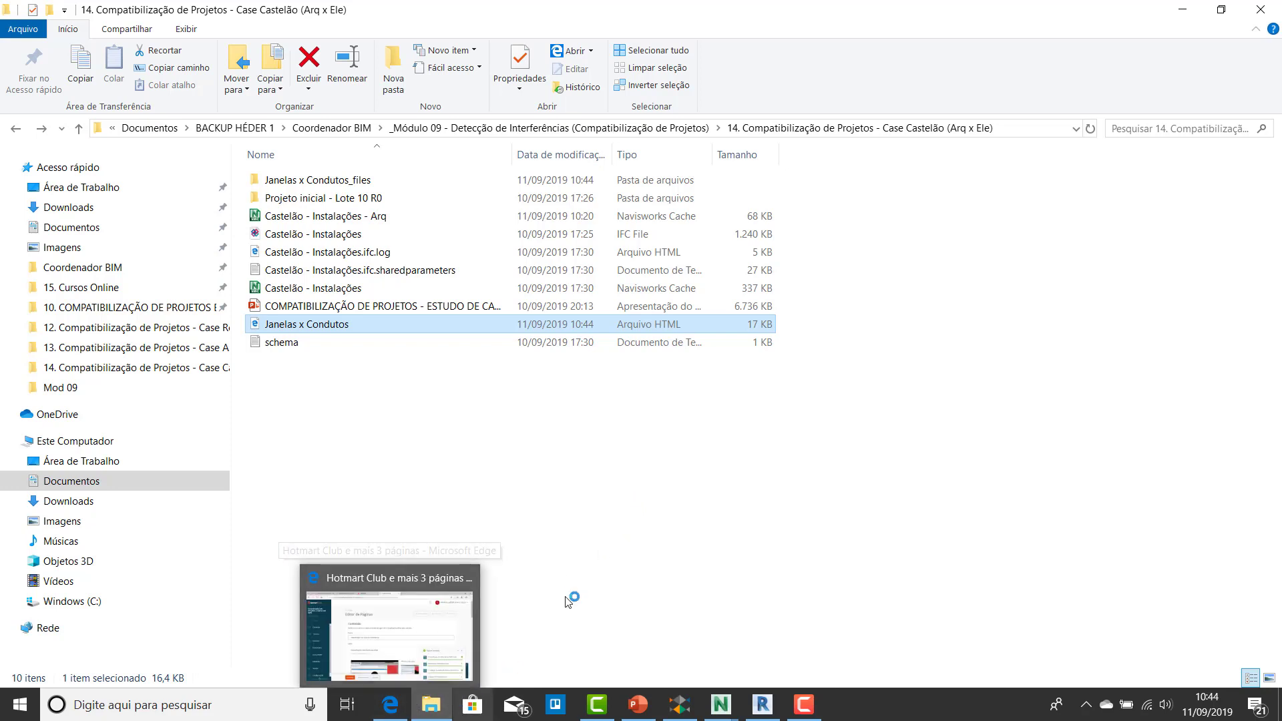
left_click(623, 515)
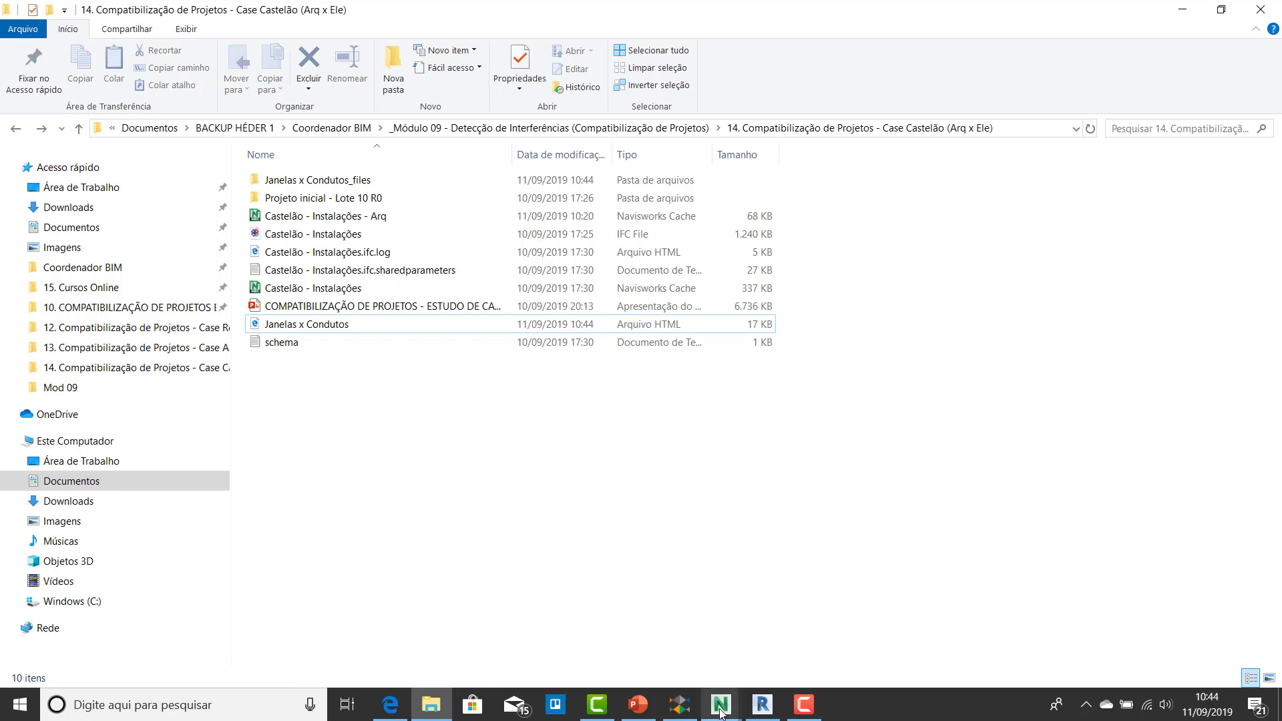
Step: Switch to QiBuilder and hide the Parede padrão elements of the IFC model in the 3D view
left_click(682, 708)
left_click(676, 366)
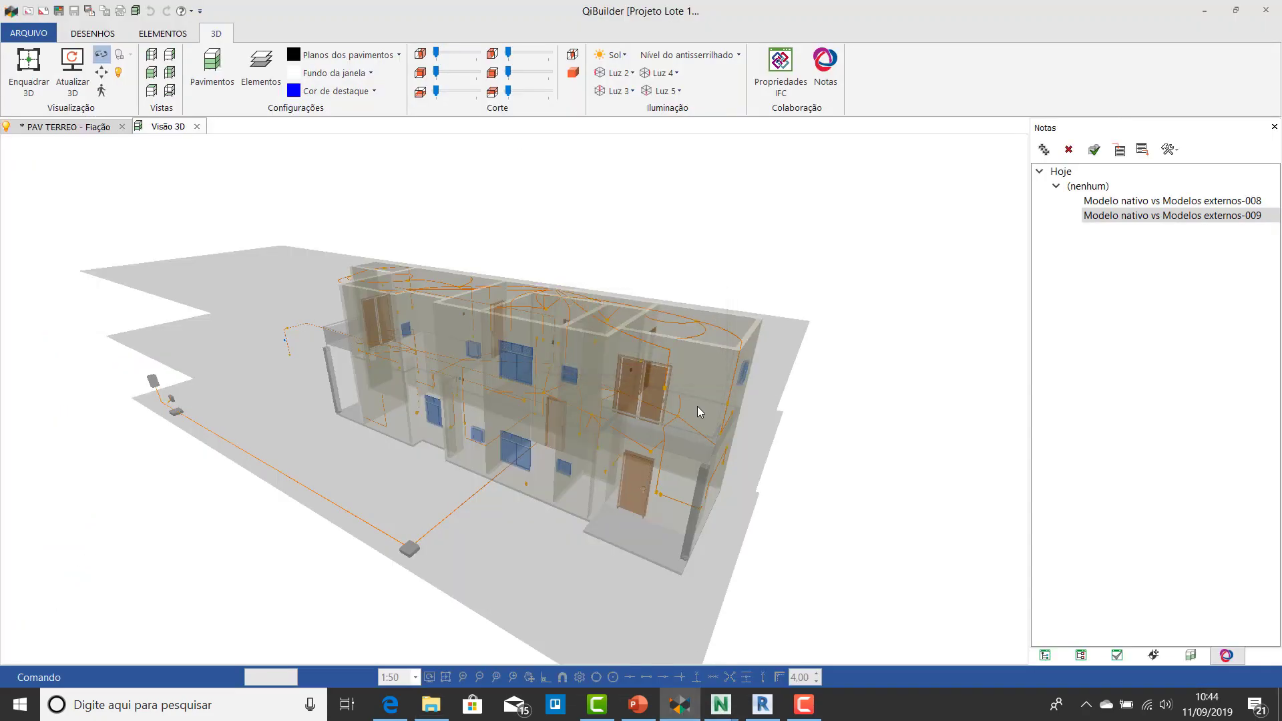
scroll(531, 442, "up", 3)
scroll(533, 441, "down", 2)
middle_click_drag(551, 411, 601, 358)
scroll(554, 441, "up", 2)
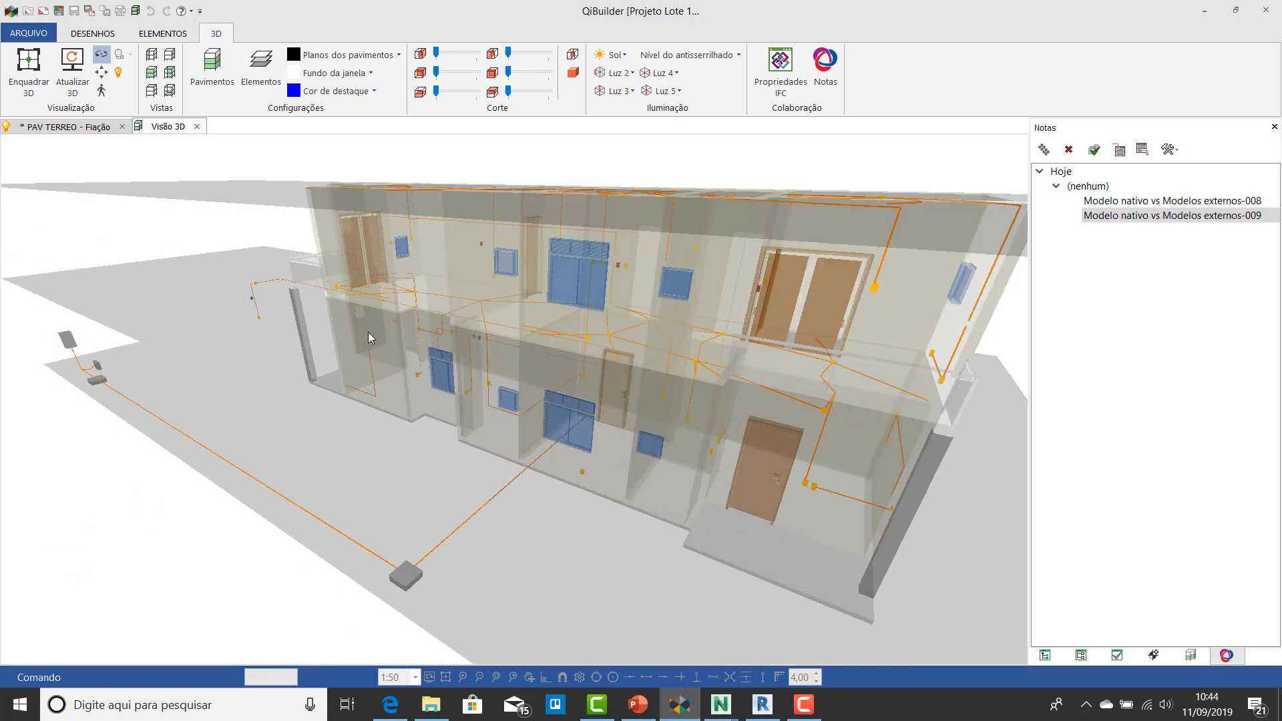
scroll(431, 374, "up", 3)
middle_click_drag(434, 376, 597, 386)
scroll(552, 356, "up", 2)
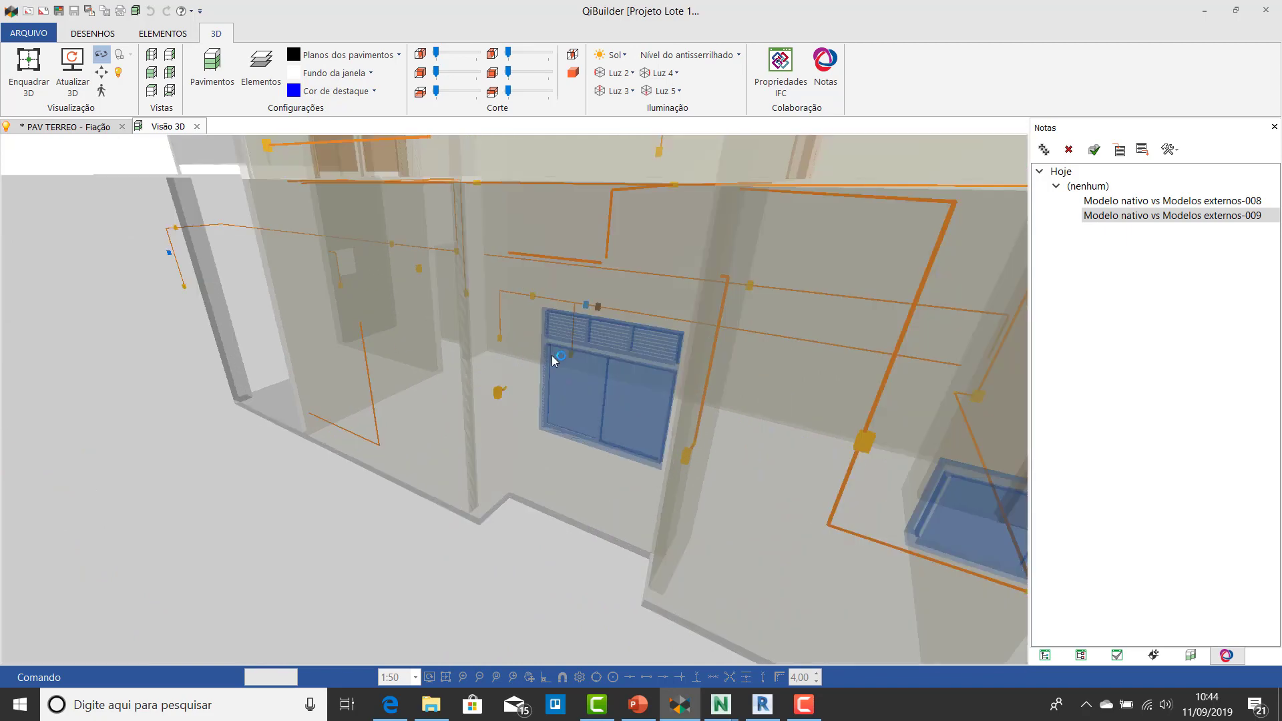
scroll(553, 361, "up", 1)
left_click(271, 68)
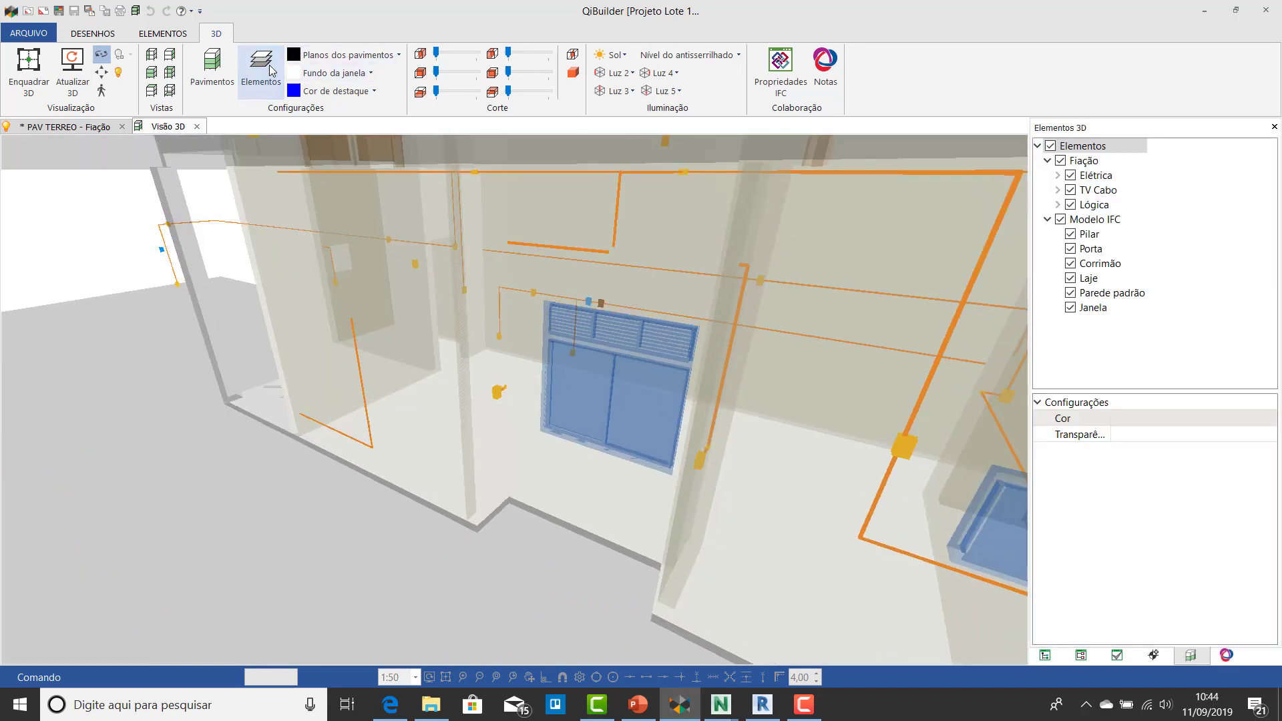
left_click(1071, 293)
Step: Highlight the conduit beside the ground-floor window and examine how the conduits run around the windows on both floors
left_click(578, 252)
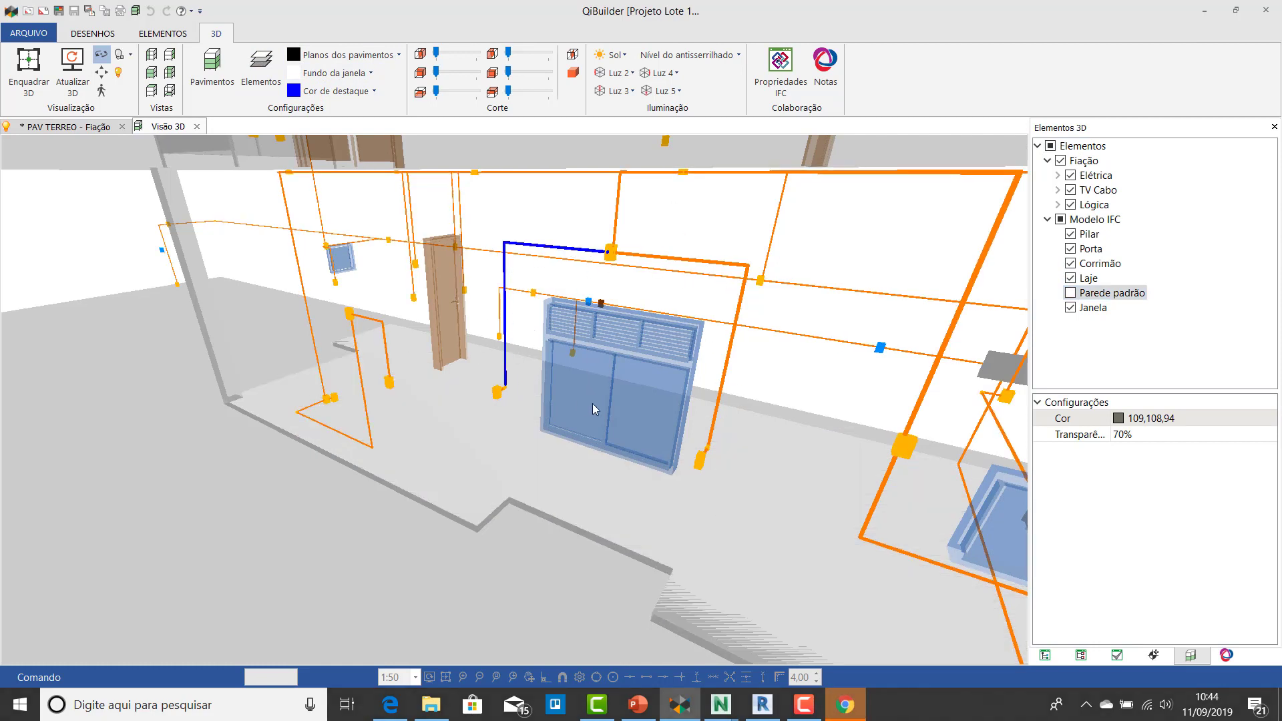
scroll(574, 370, "down", 5)
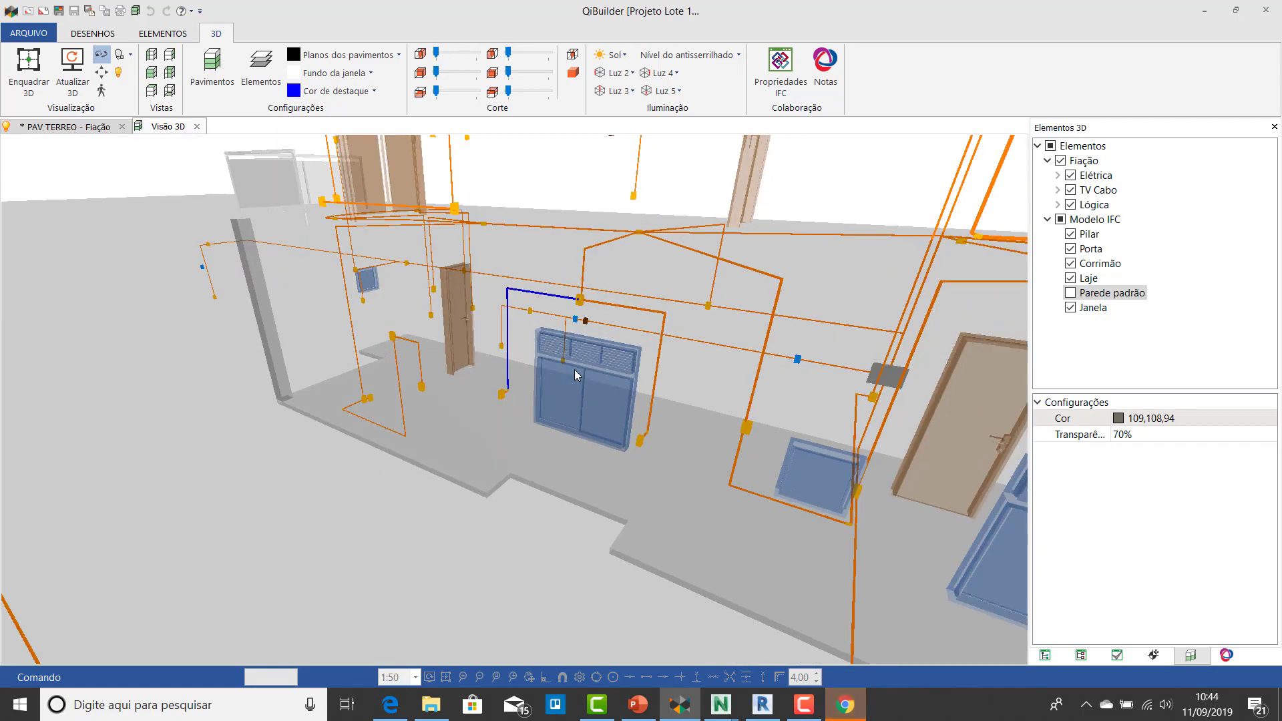
scroll(630, 415, "up", 8)
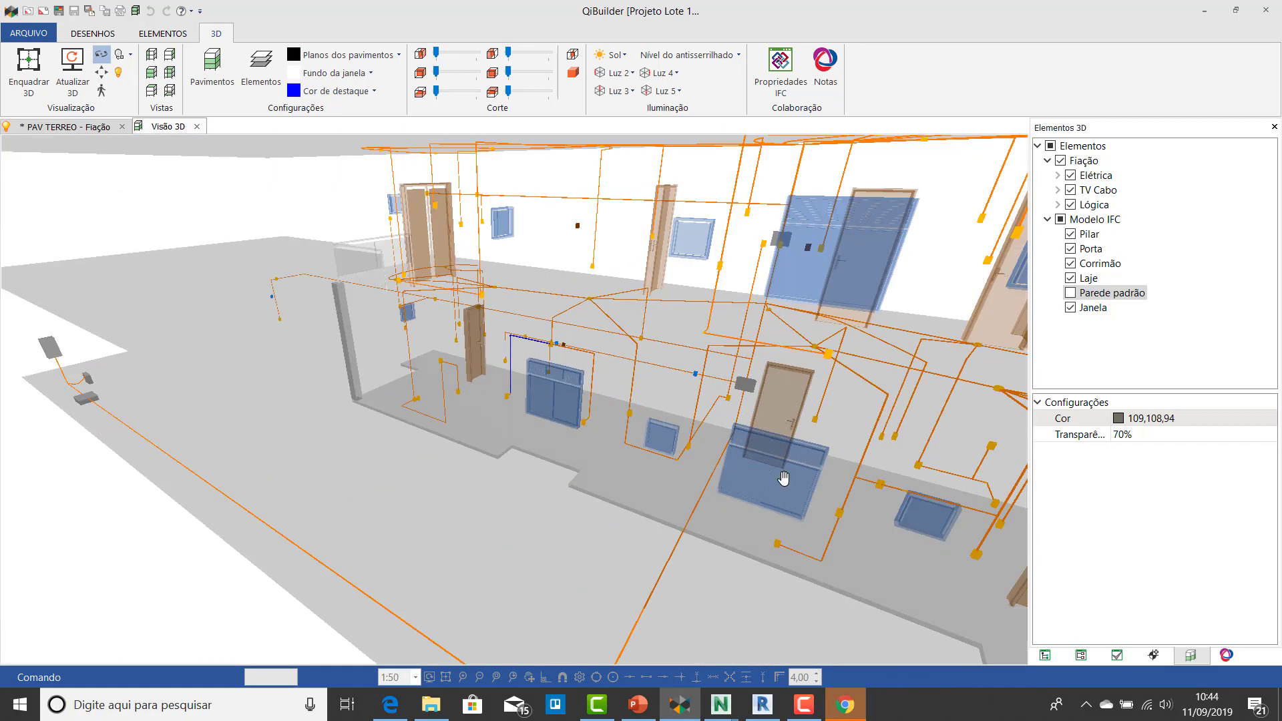
scroll(628, 413, "up", 2)
left_click_drag(626, 454, 653, 481)
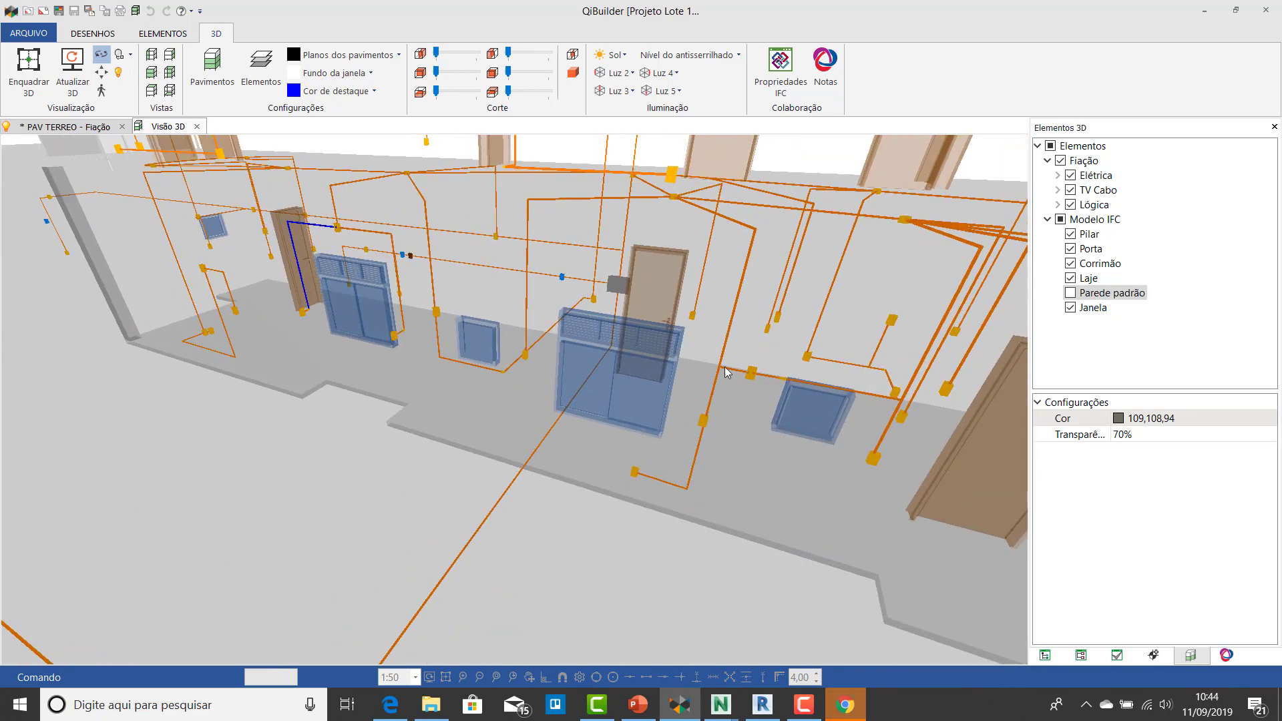
left_click_drag(671, 317, 619, 318)
scroll(618, 318, "down", 10)
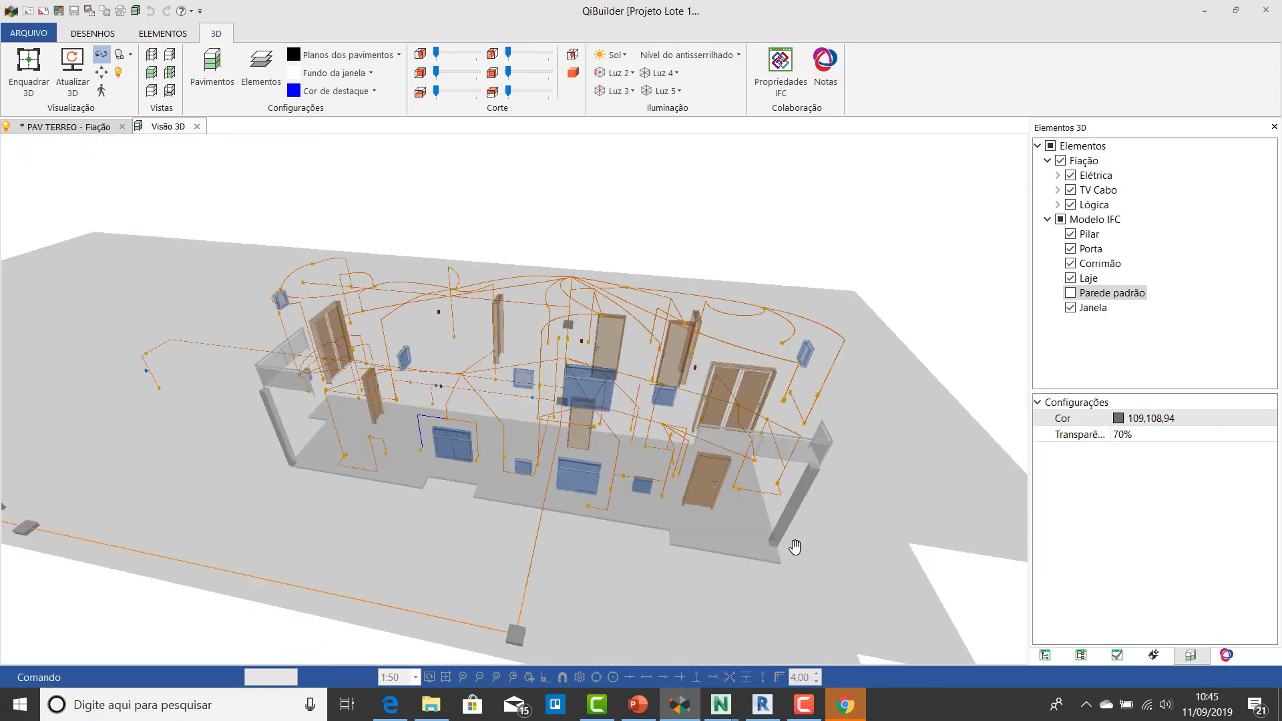
left_click_drag(795, 546, 635, 240)
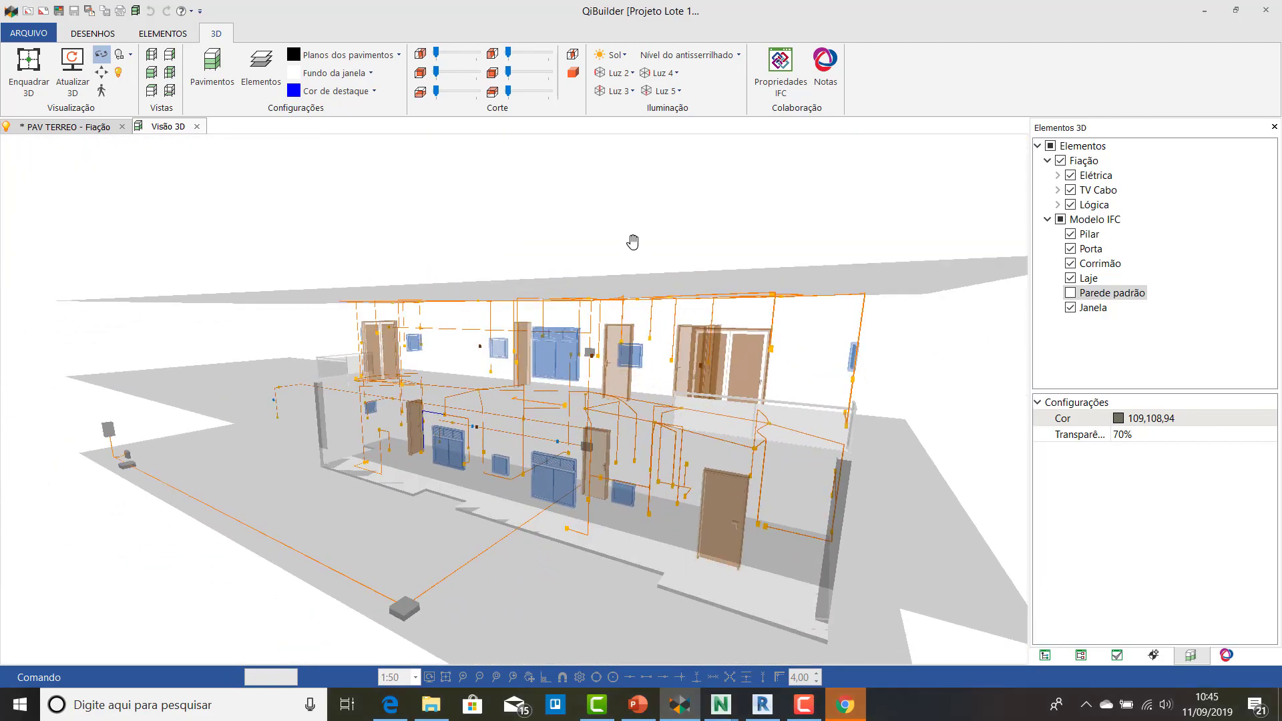
scroll(680, 317, "up", 5)
scroll(793, 407, "down", 5)
left_click_drag(793, 407, 901, 515)
scroll(793, 426, "up", 3)
left_click_drag(793, 426, 658, 239)
scroll(658, 239, "up", 3)
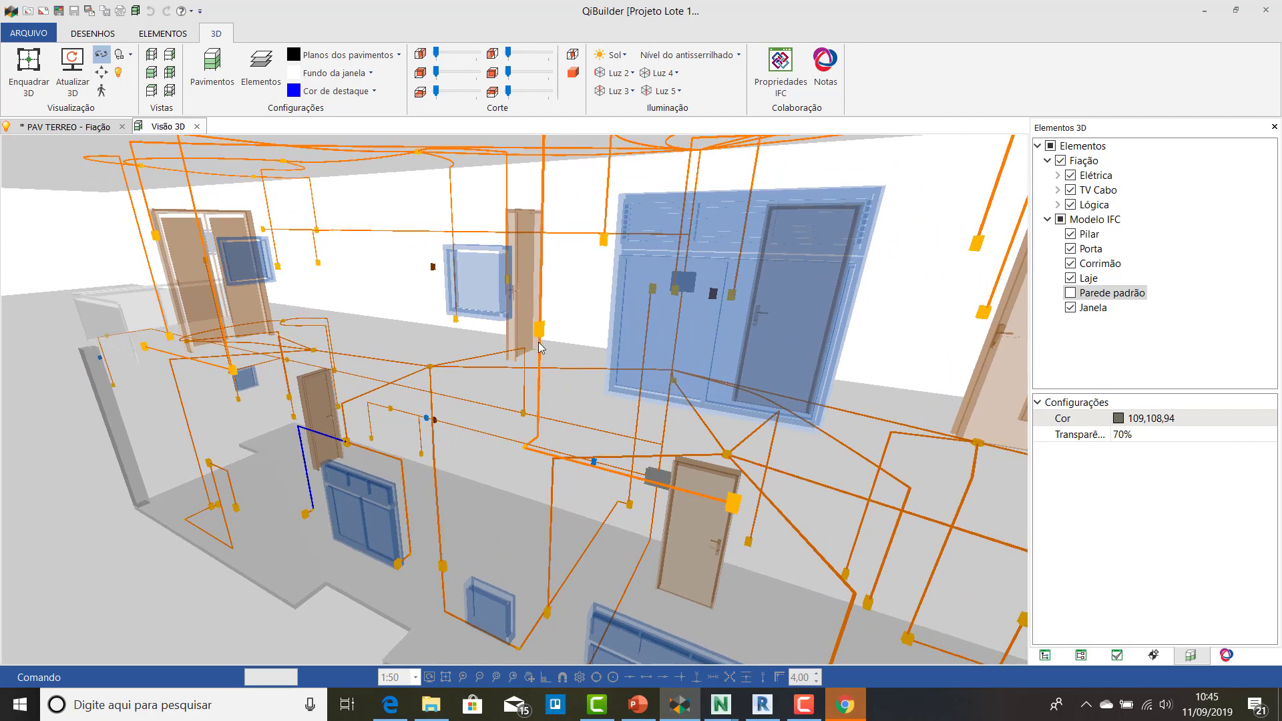
scroll(700, 446, "down", 5)
left_click_drag(625, 367, 625, 493)
scroll(549, 450, "down", 3)
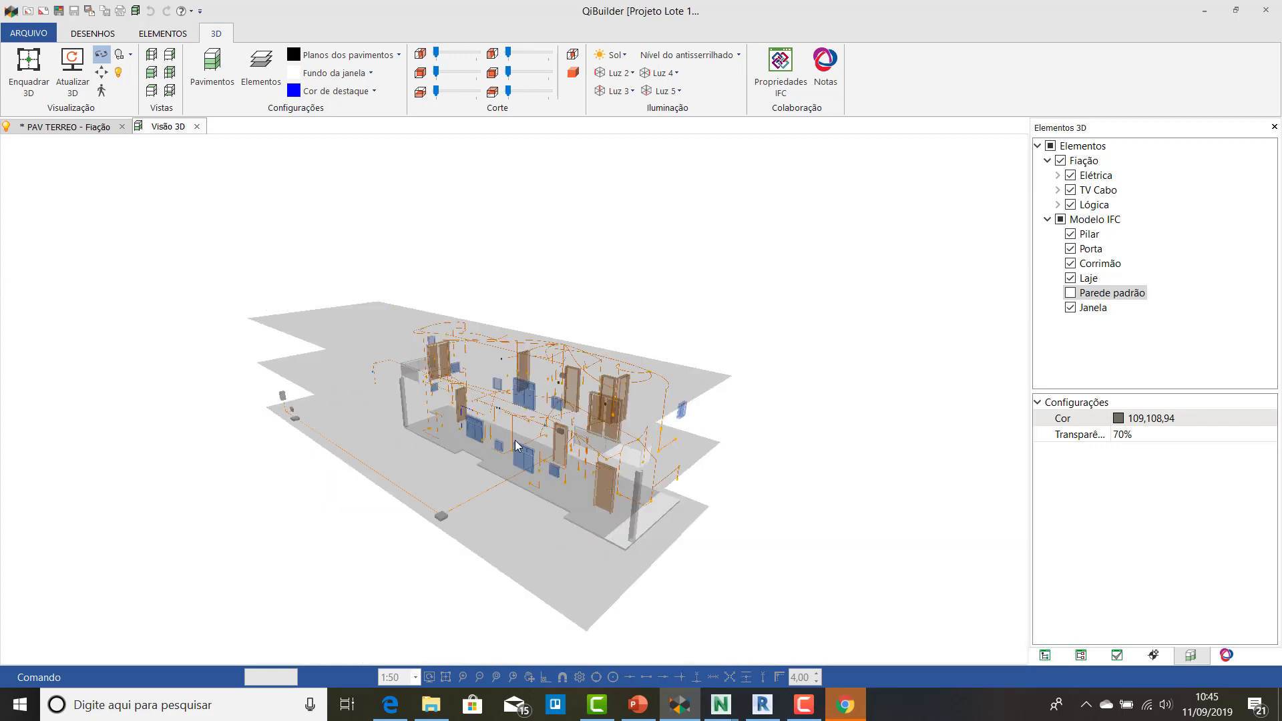
Step: Set up an IFC model export of the complete building with the profile "Paramétrico - Autodesk Navisworks"
left_click(22, 33)
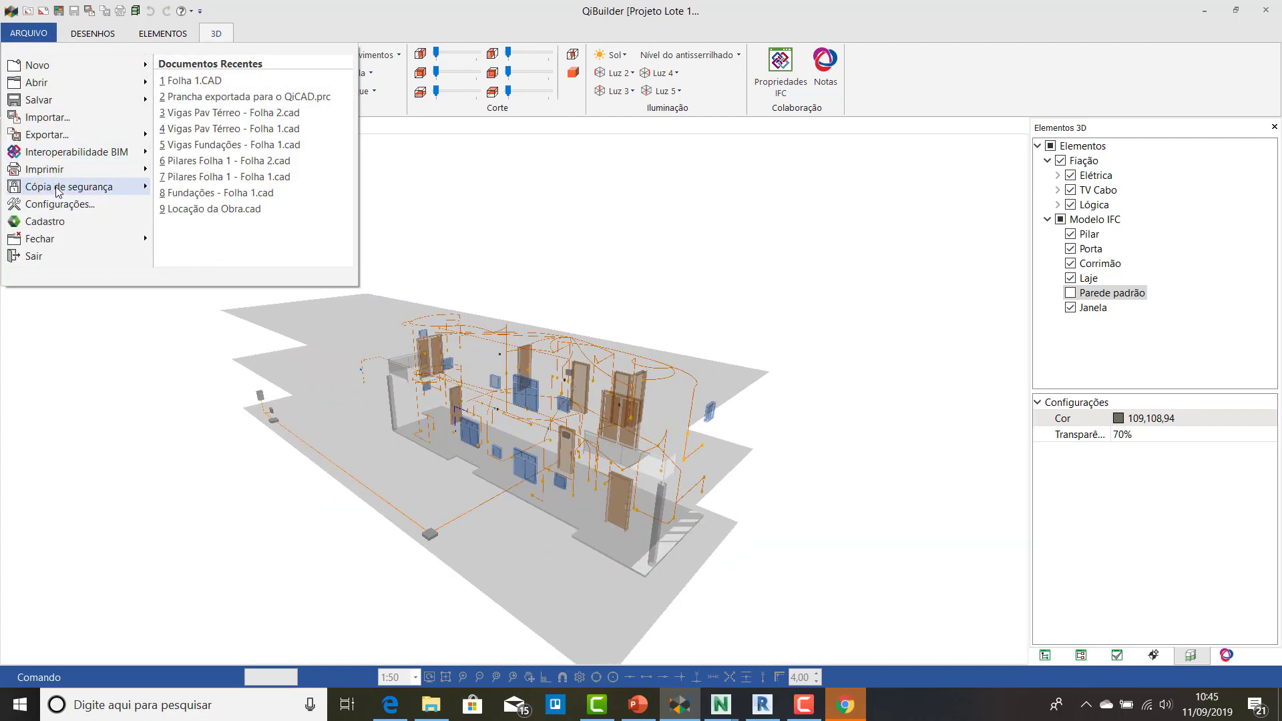
left_click(84, 157)
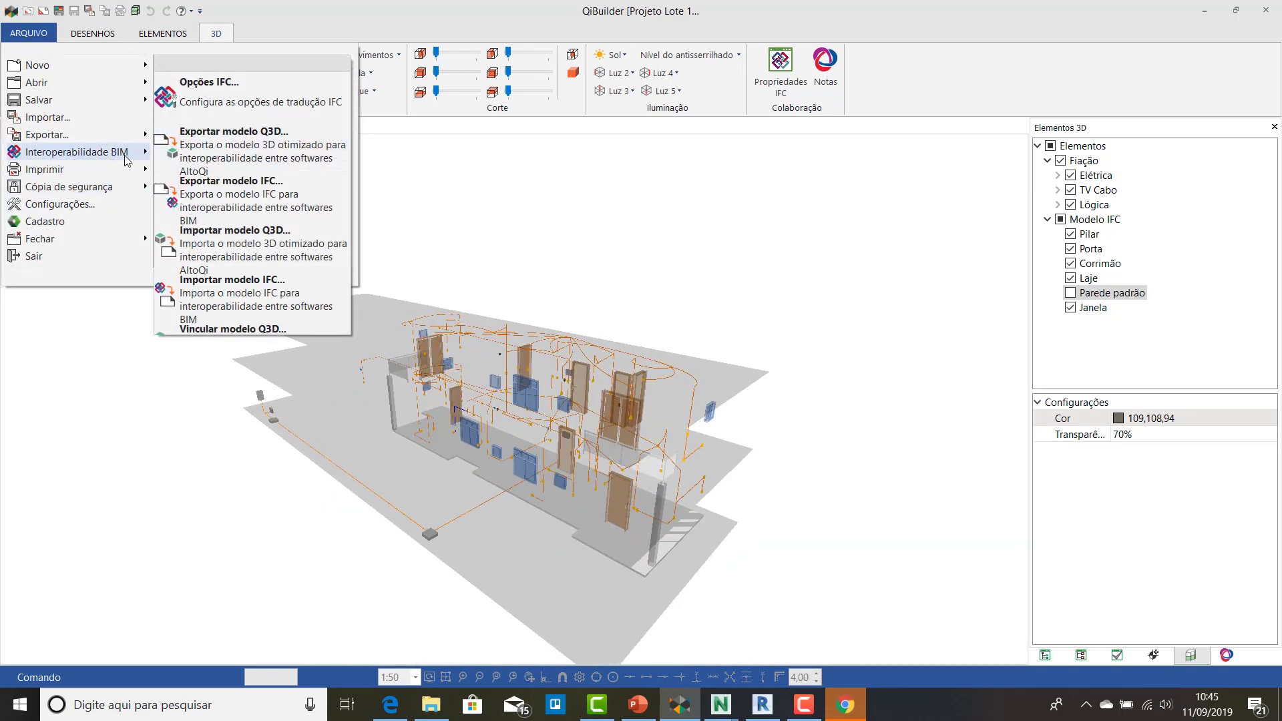
left_click(227, 198)
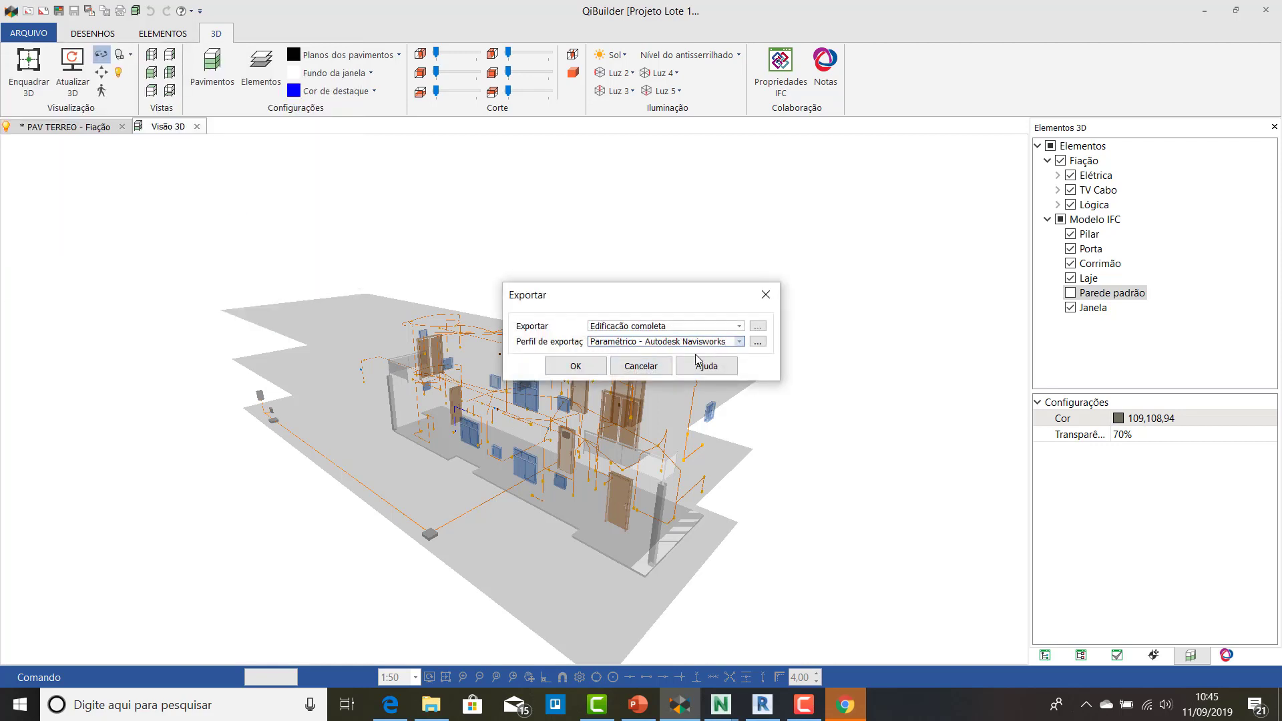
left_click(577, 367)
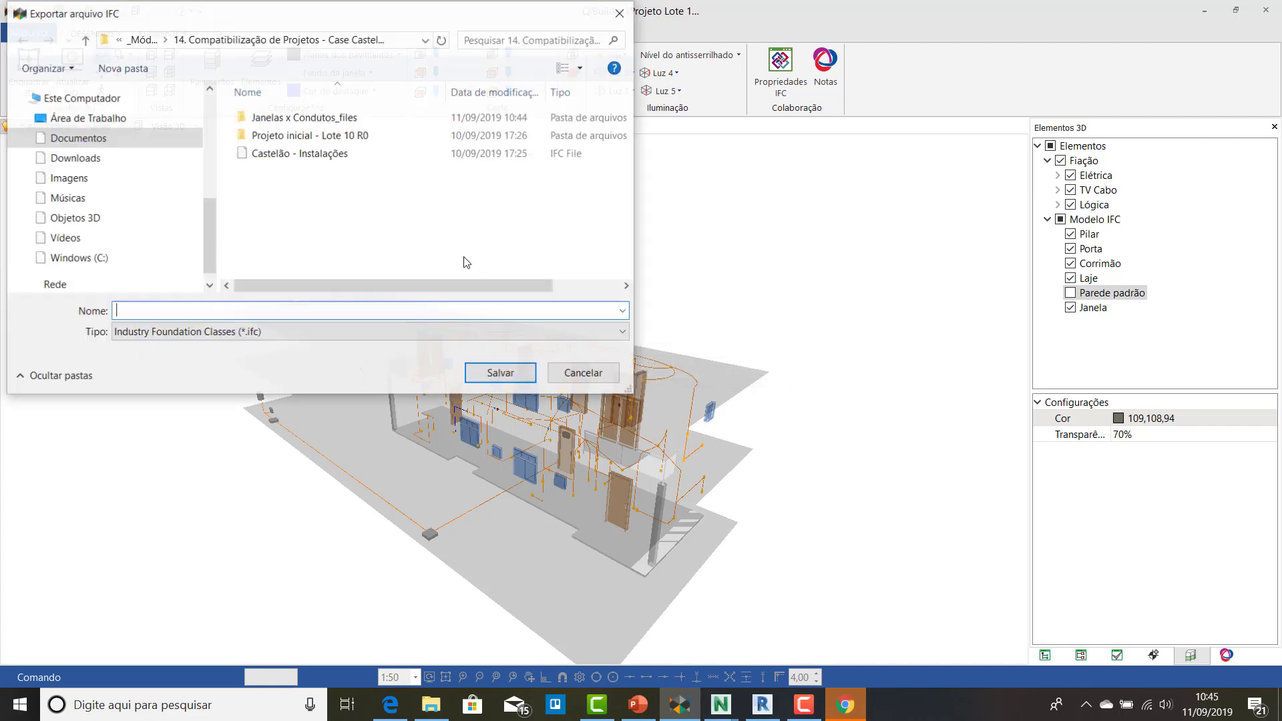
Step: Save the exported IFC model as "Castelão - Instalações -R1" in the Case Castelão folder
left_click(300, 153)
left_click(312, 311)
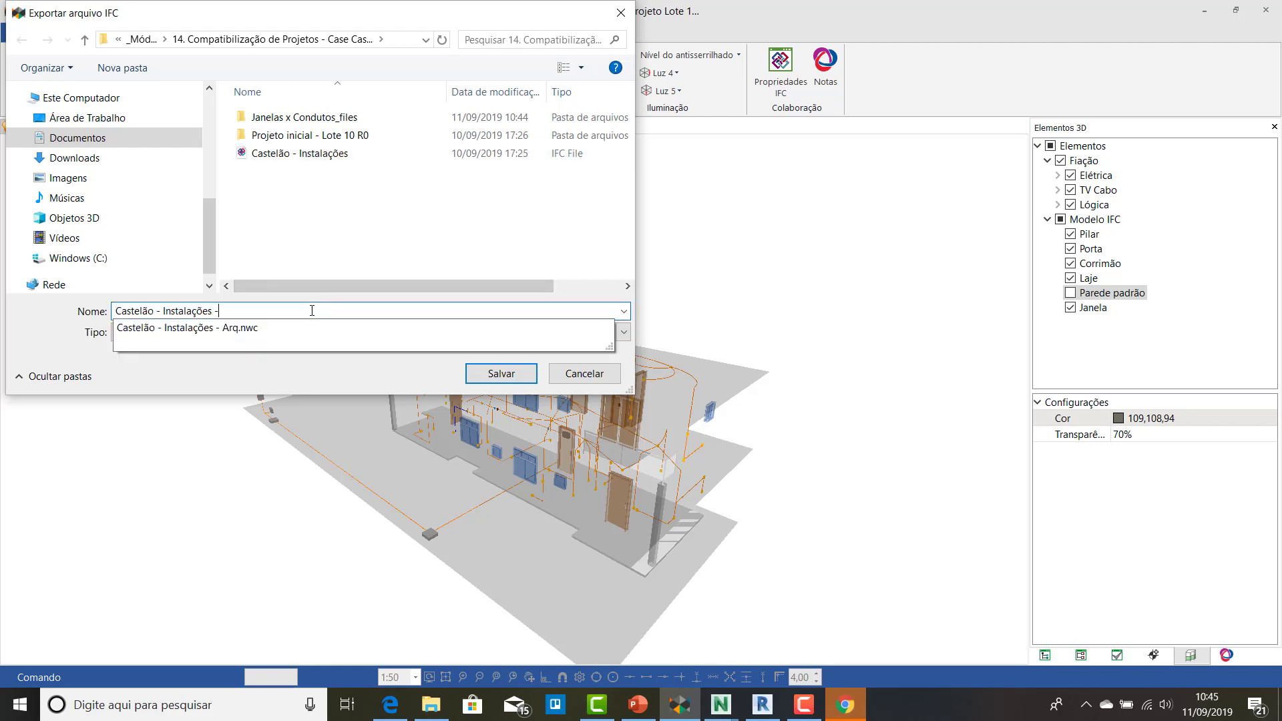
type("-")
key("Caps_Lock")
type("R")
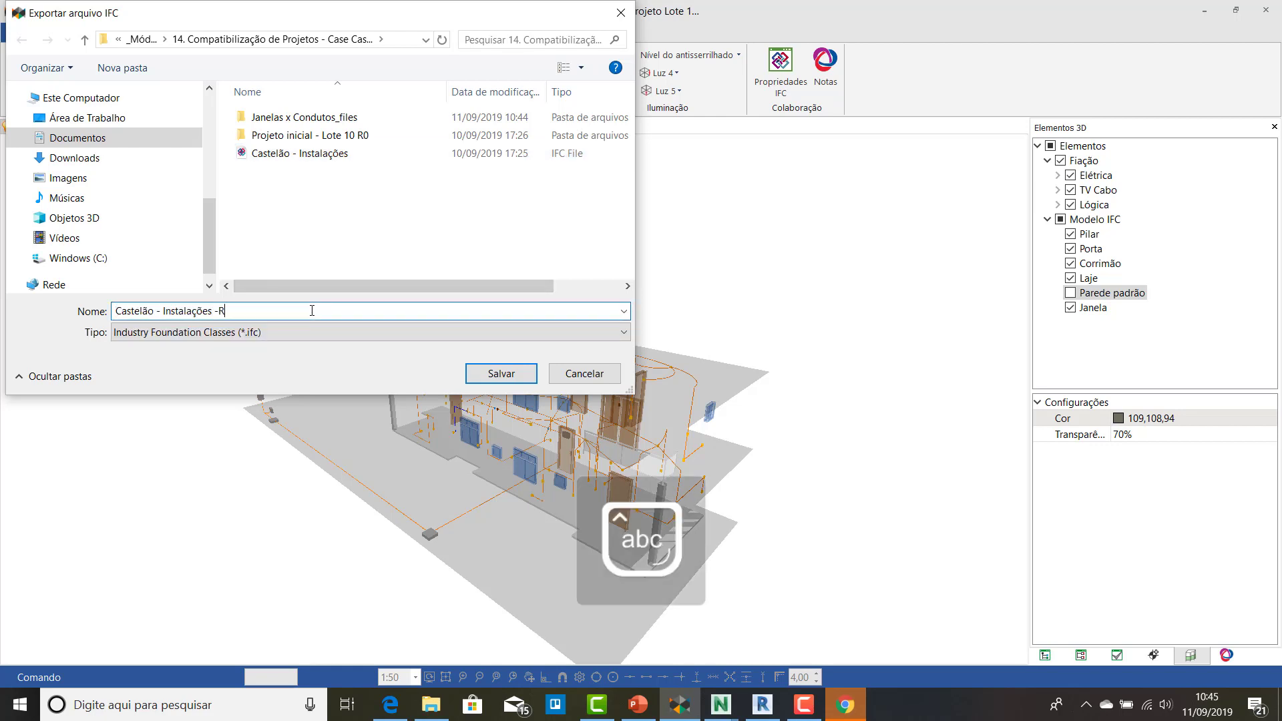
key("Caps_Lock")
type("1")
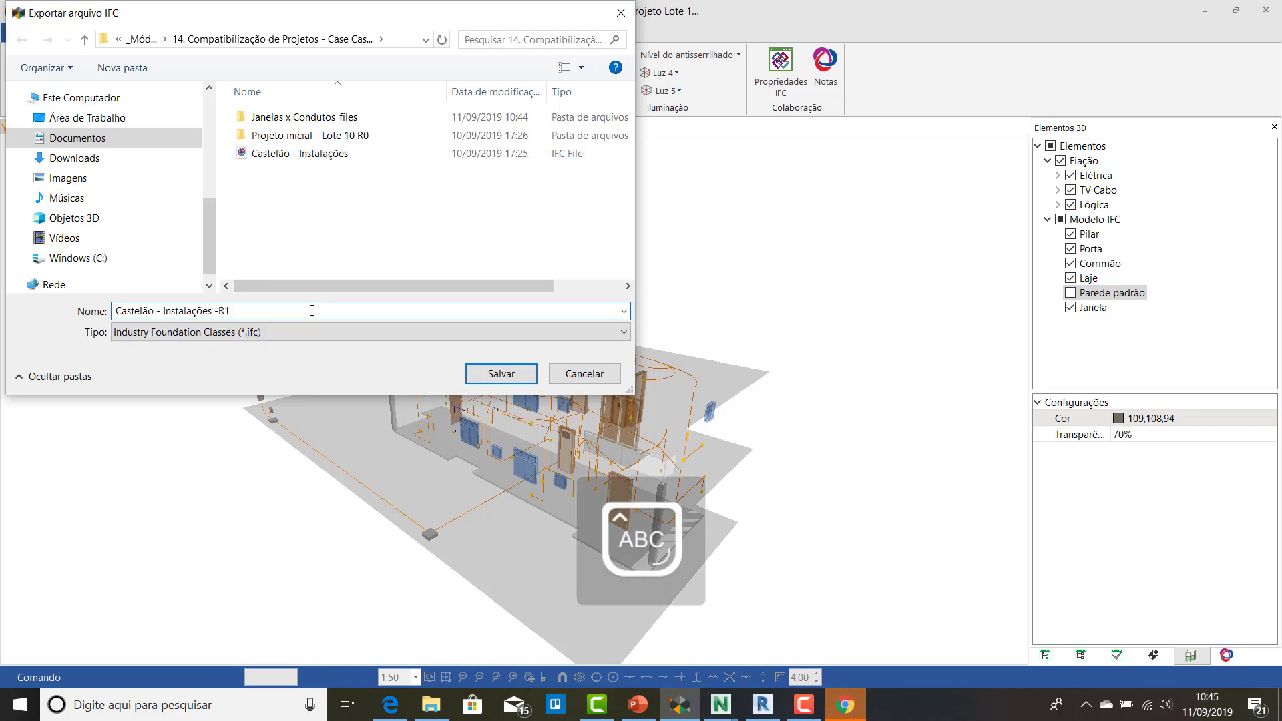
left_click(501, 375)
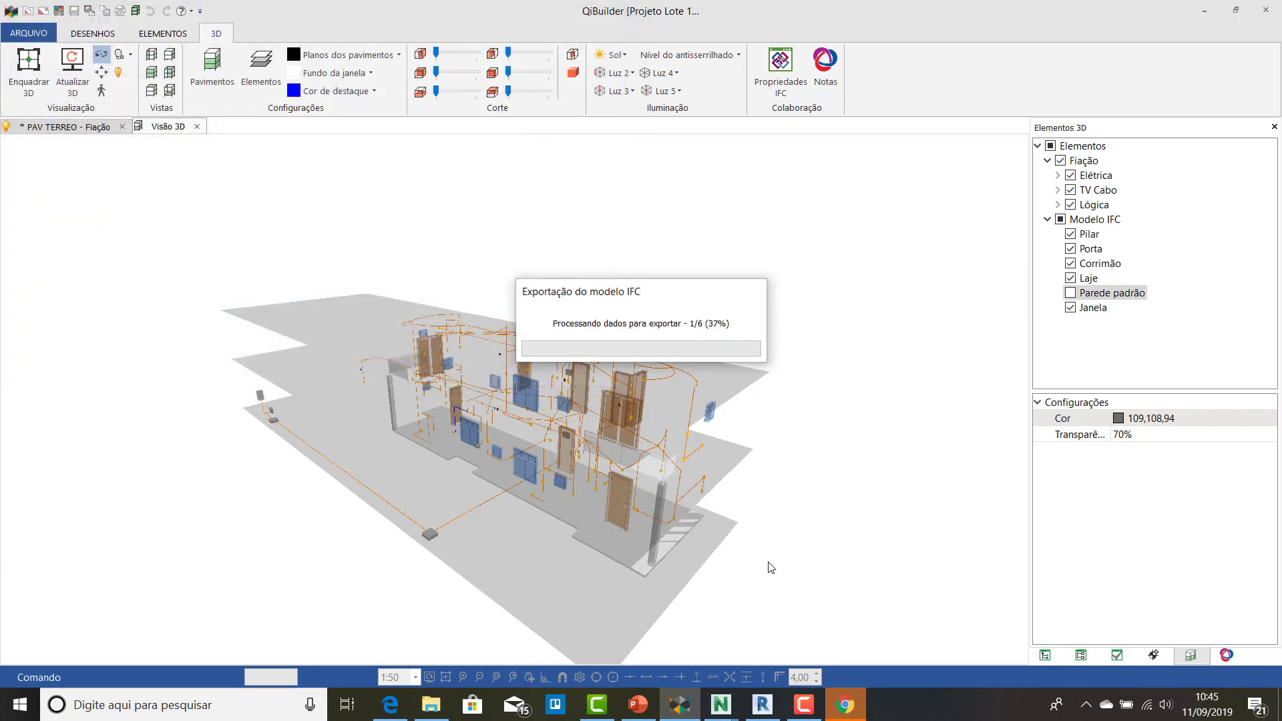
Step: Switch to Chrome, maximize the clash report window and review the grouped clashes with their images and item data
left_click(858, 702)
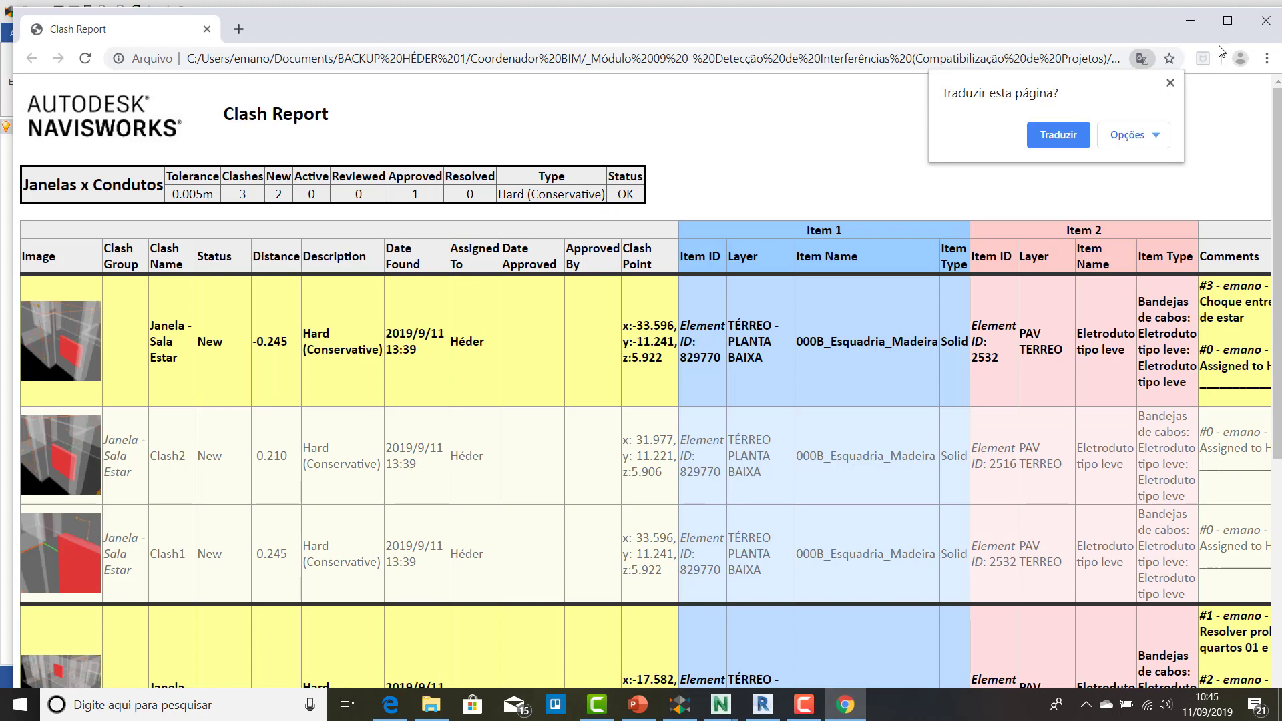
left_click(1228, 20)
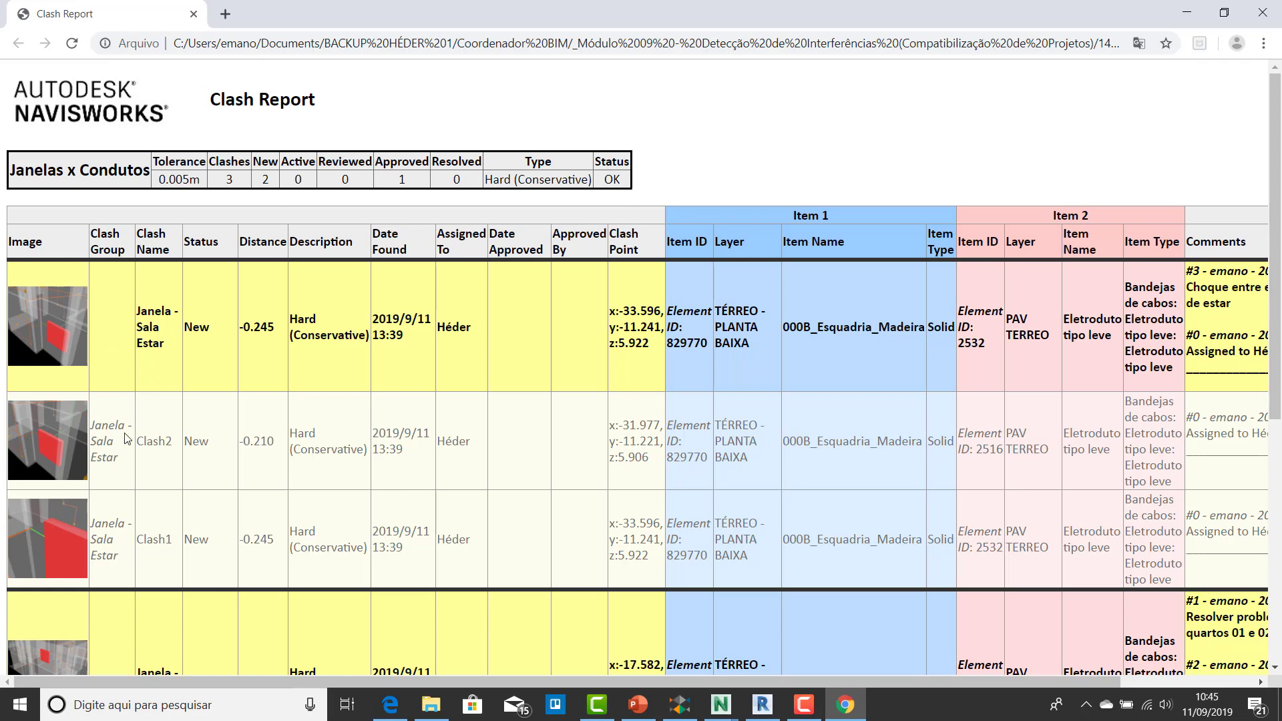
double_click(145, 479)
left_click(122, 505)
scroll(280, 425, "down", 1)
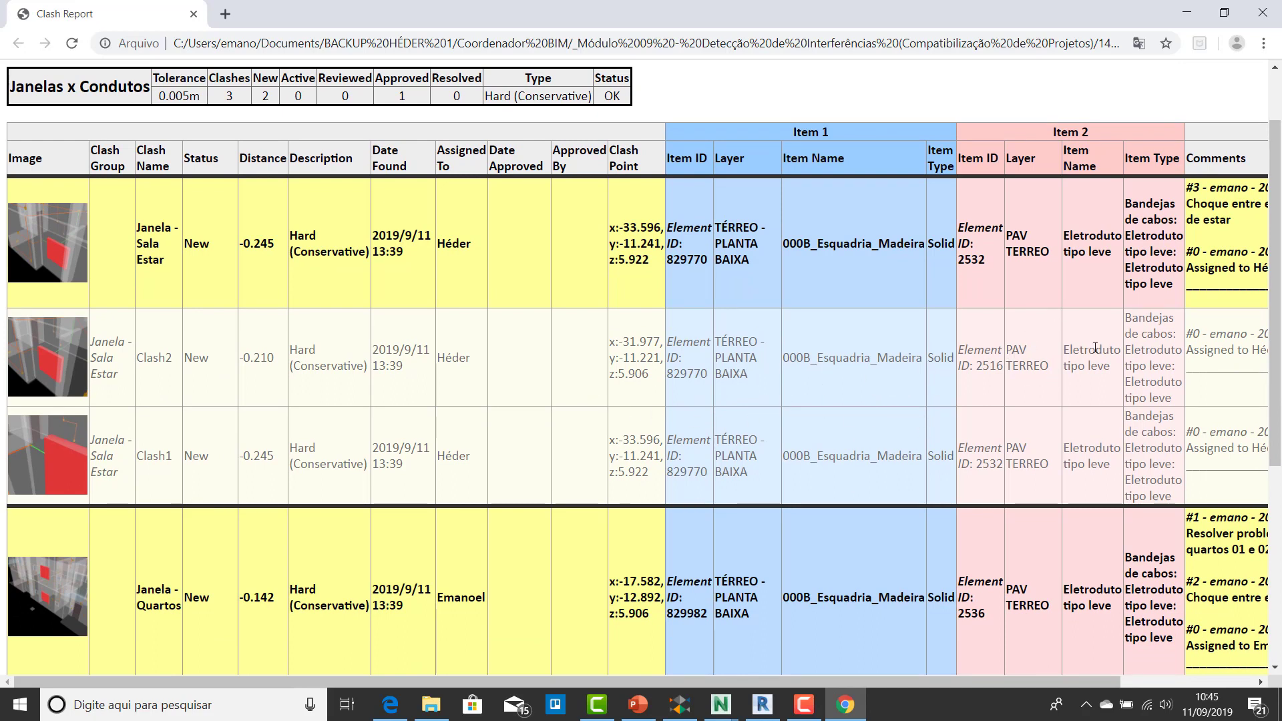
Step: Read the report's Comments column and highlight the comment text of the Janela - Sala Estar group
left_click_drag(1023, 680, 1128, 681)
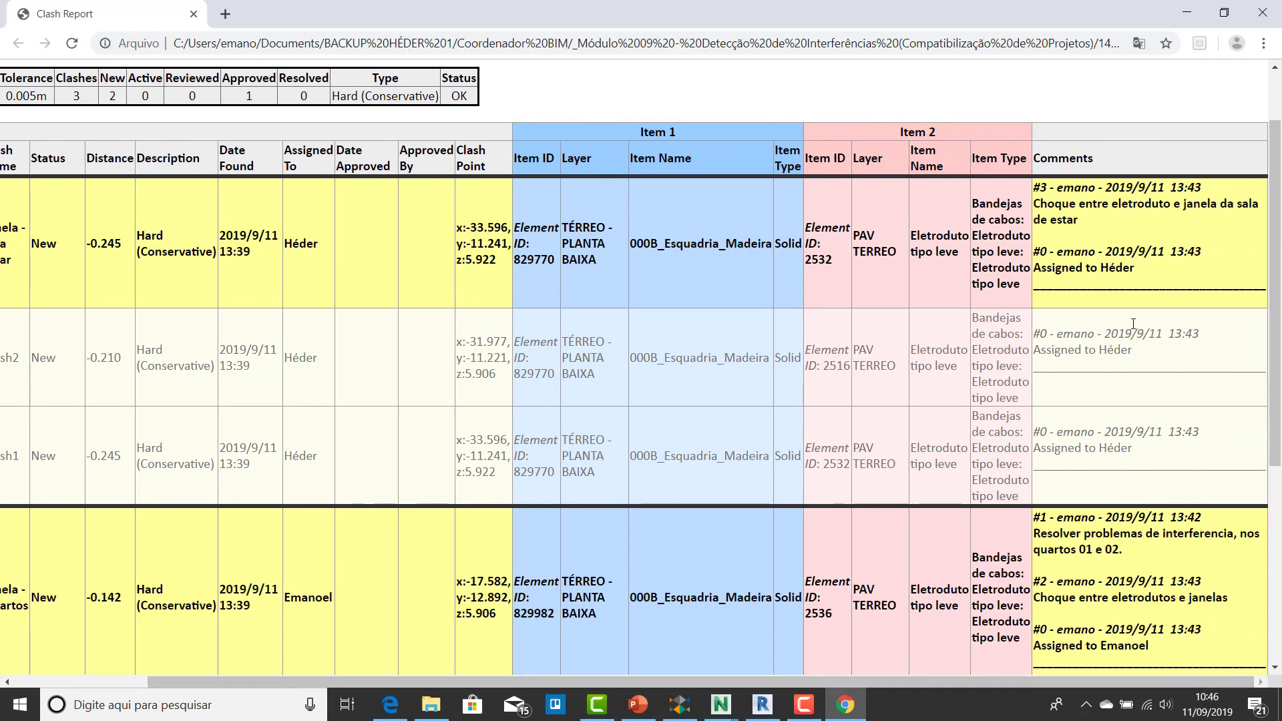
left_click_drag(1061, 206, 1087, 233)
left_click(1096, 231)
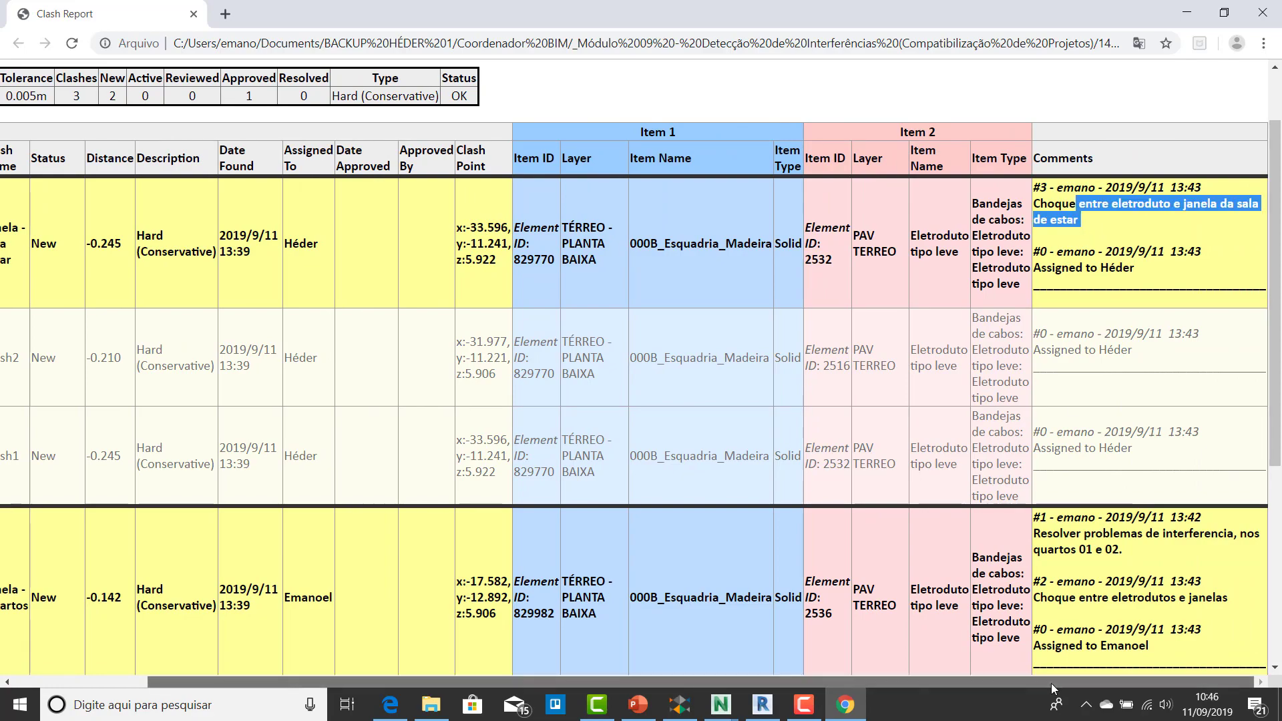
Step: Review the remaining clash report rows, including the Janela - Quartos group's comments and the approved Clash5
scroll(431, 435, "left", 3)
scroll(419, 420, "down", 5)
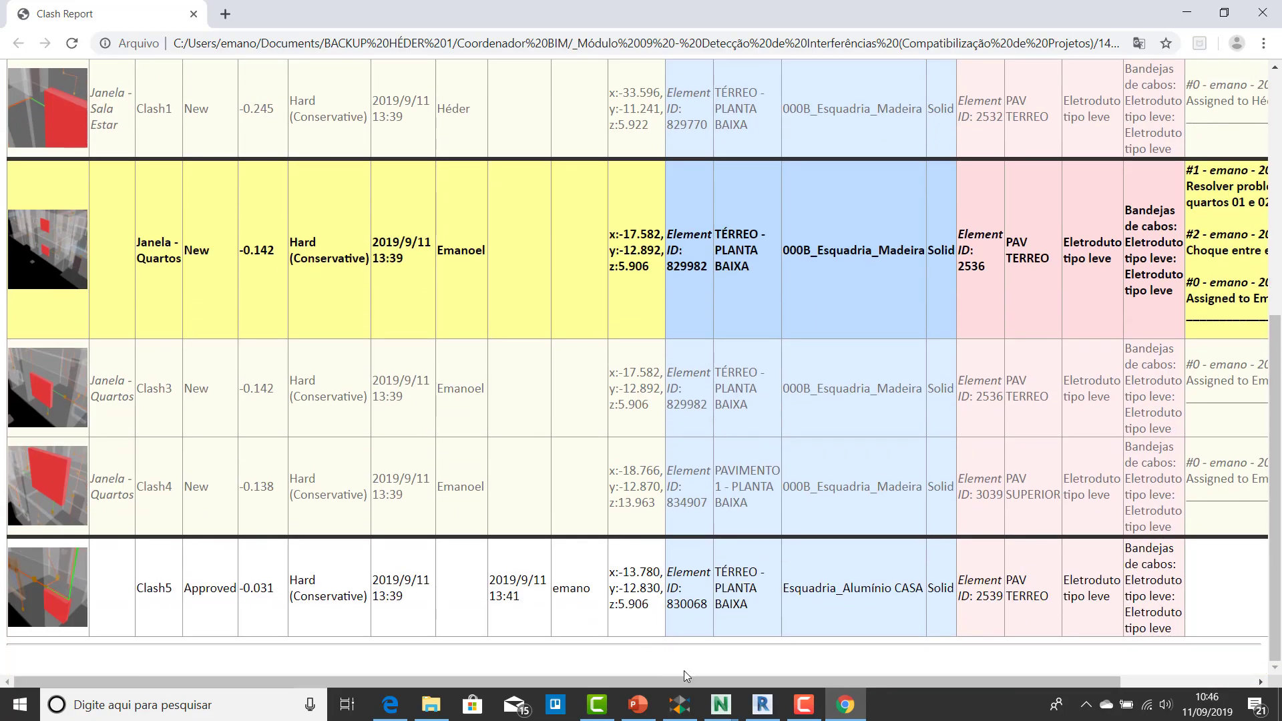
left_click_drag(684, 683, 868, 688)
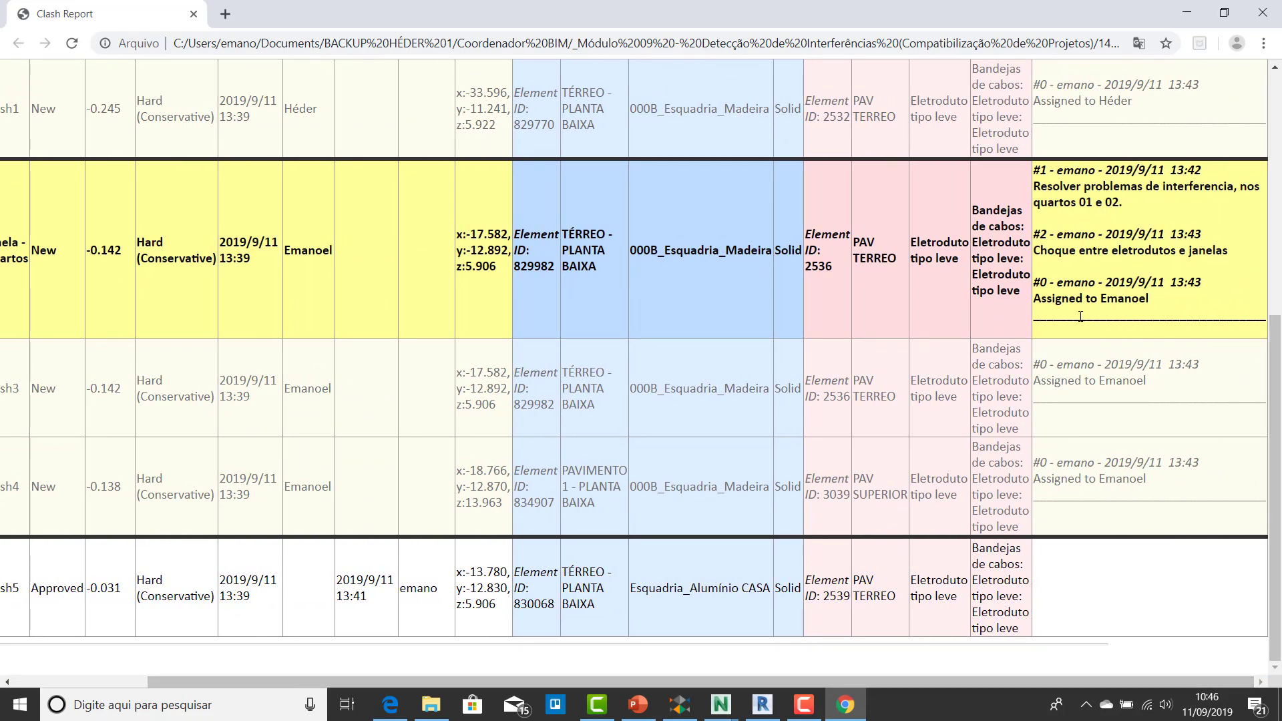
left_click_drag(916, 687, 579, 663)
scroll(494, 421, "up", 7)
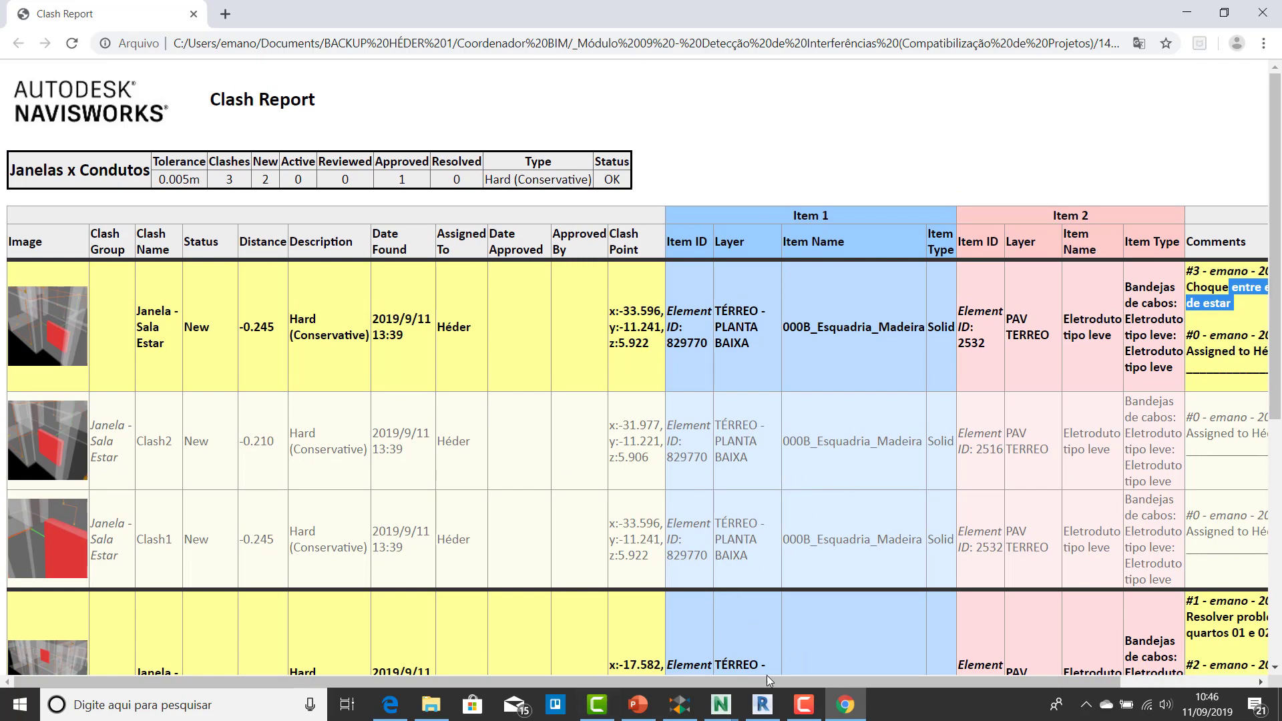
Step: Switch to QiBuilder and inspect the conduits around the windows in the 3D model
mouse_move(680, 705)
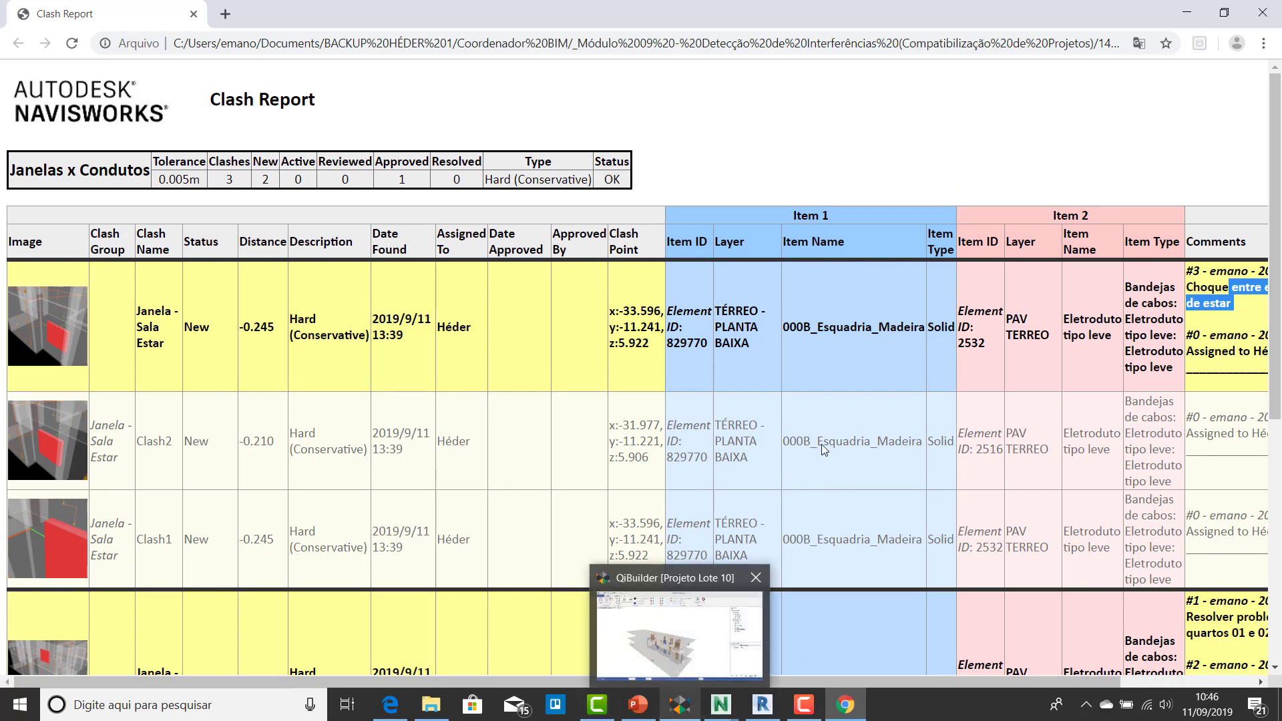
left_click(682, 658)
scroll(633, 403, "up", 5)
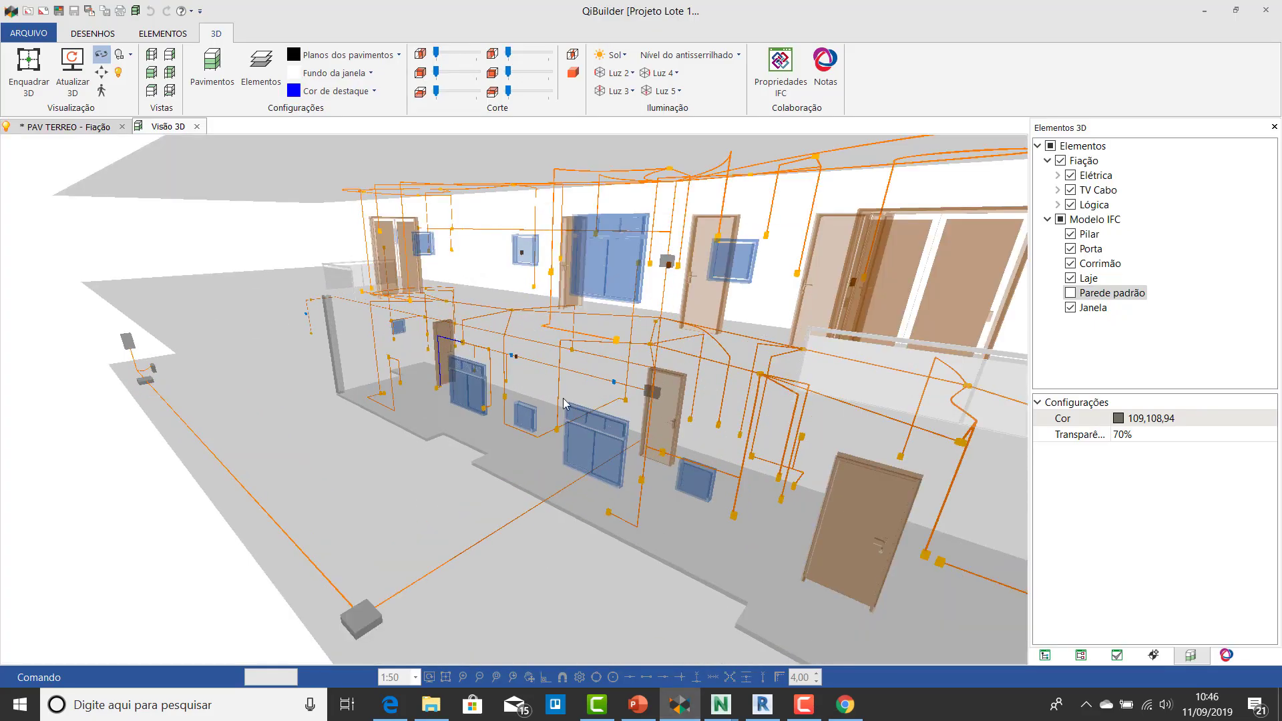
scroll(589, 388, "down", 5)
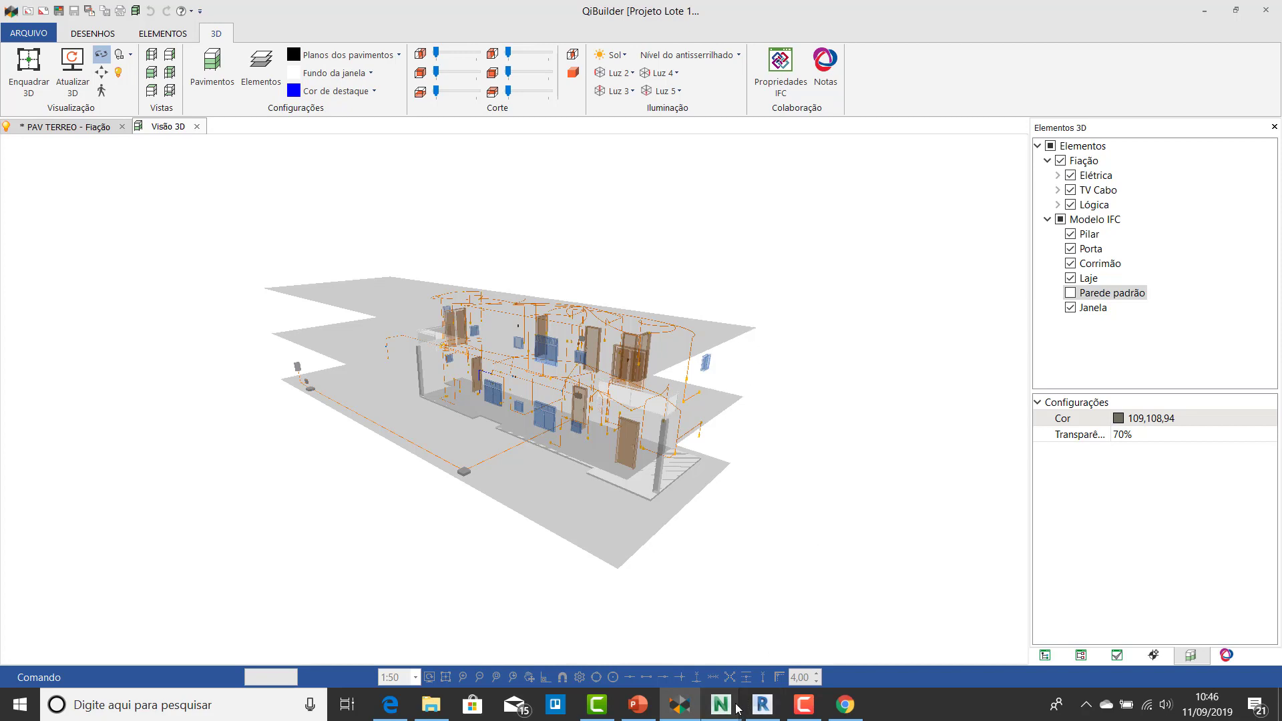
Step: Switch to Navisworks and delete the outdated Castelão - Instalações.ifc model from the project
mouse_move(723, 704)
left_click(671, 628)
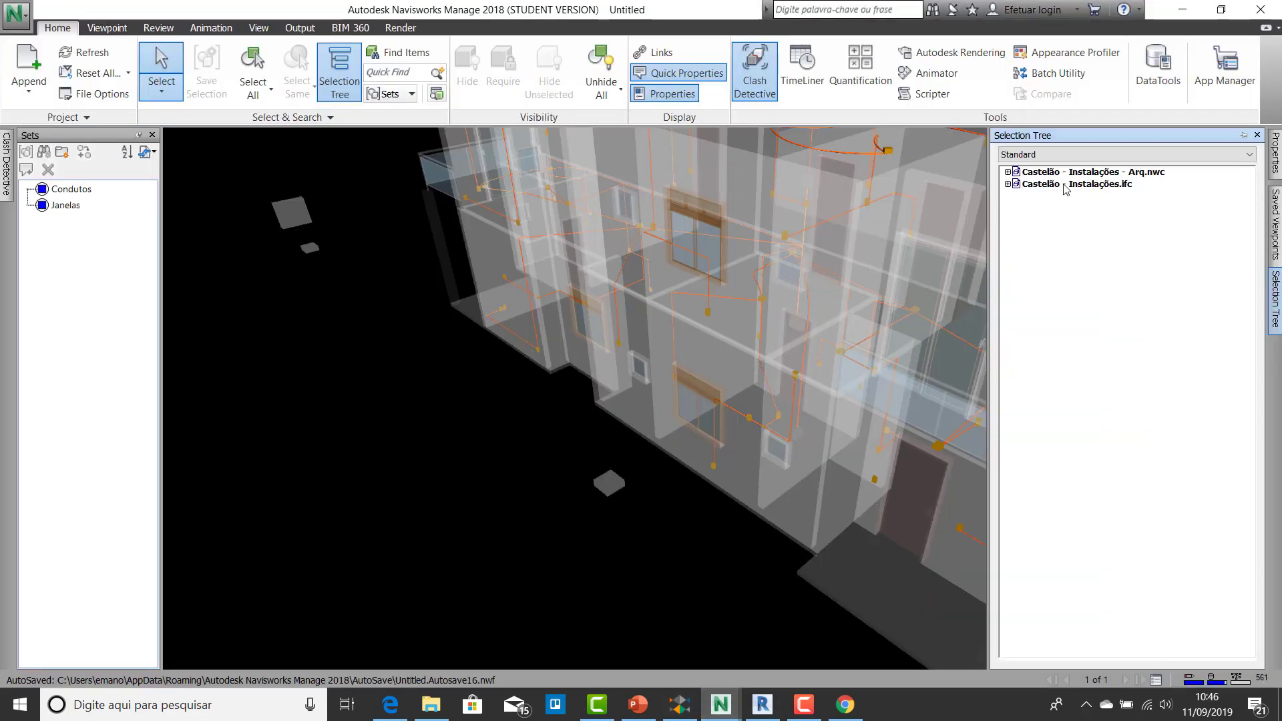
left_click(1066, 187)
right_click(1066, 188)
left_click(882, 519)
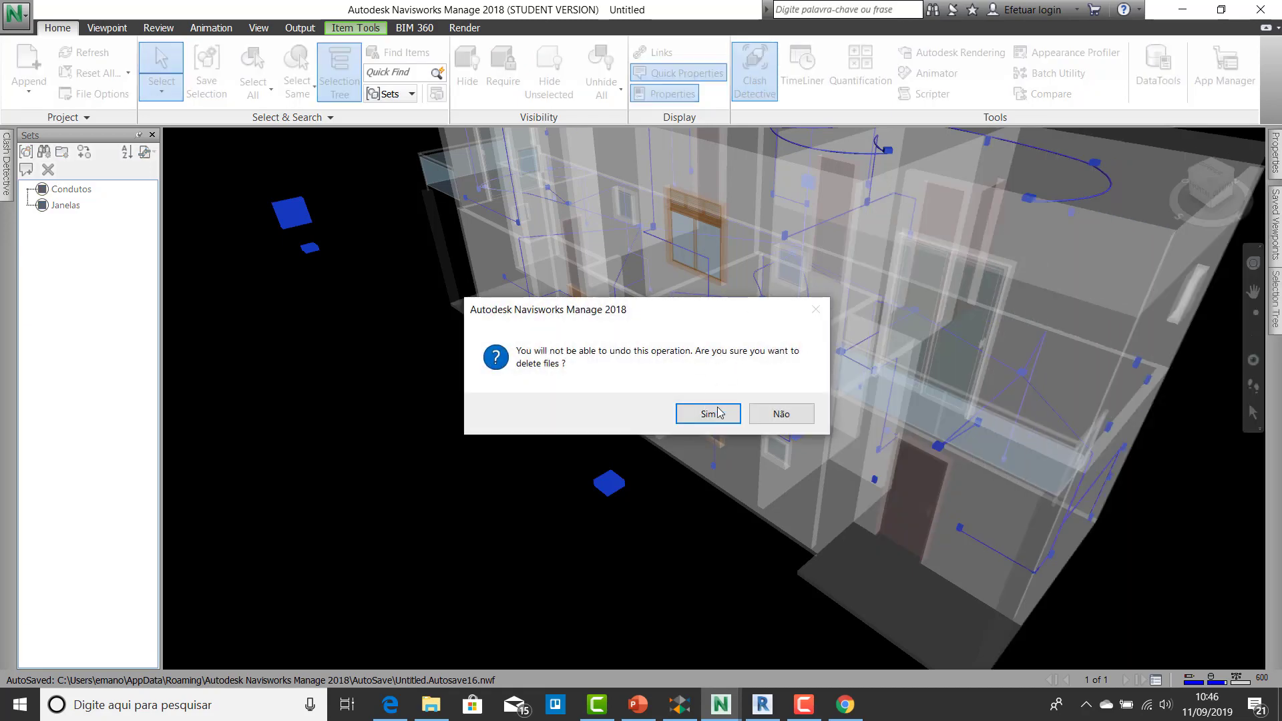
left_click(708, 414)
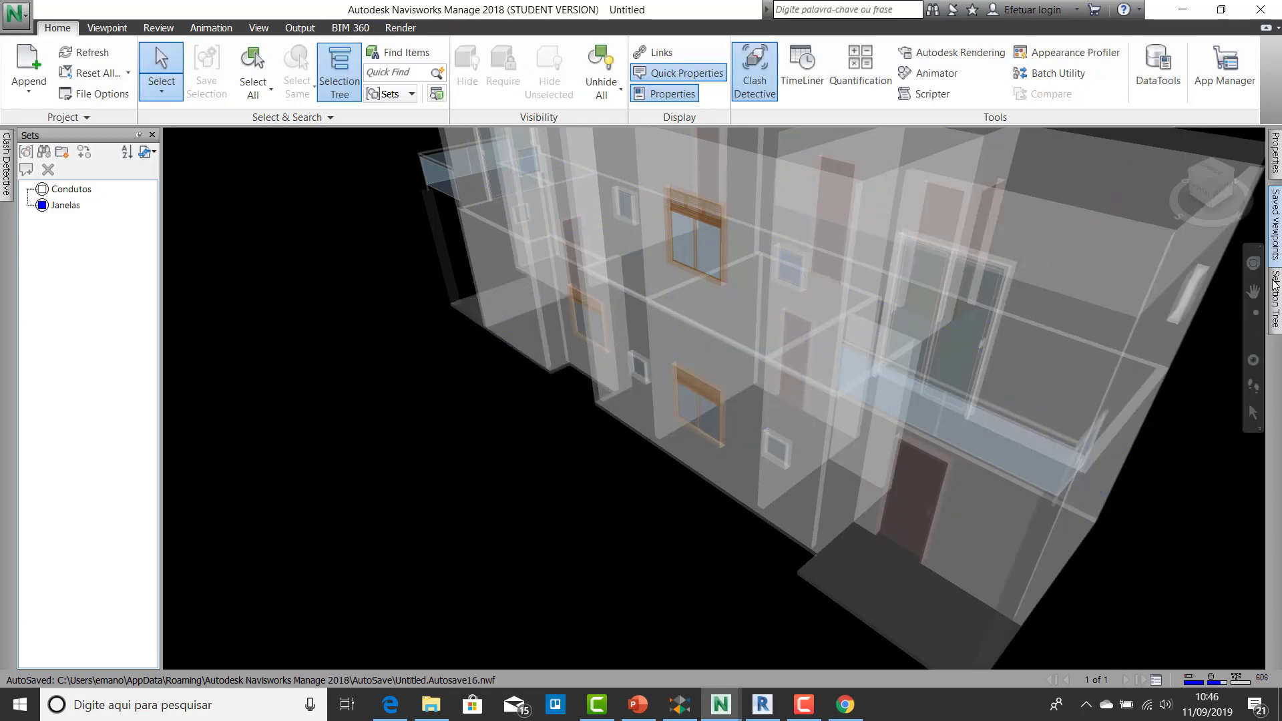
Step: Append the revised IFC file "Castelão - Instalações -R1" to the Navisworks project
left_click(27, 60)
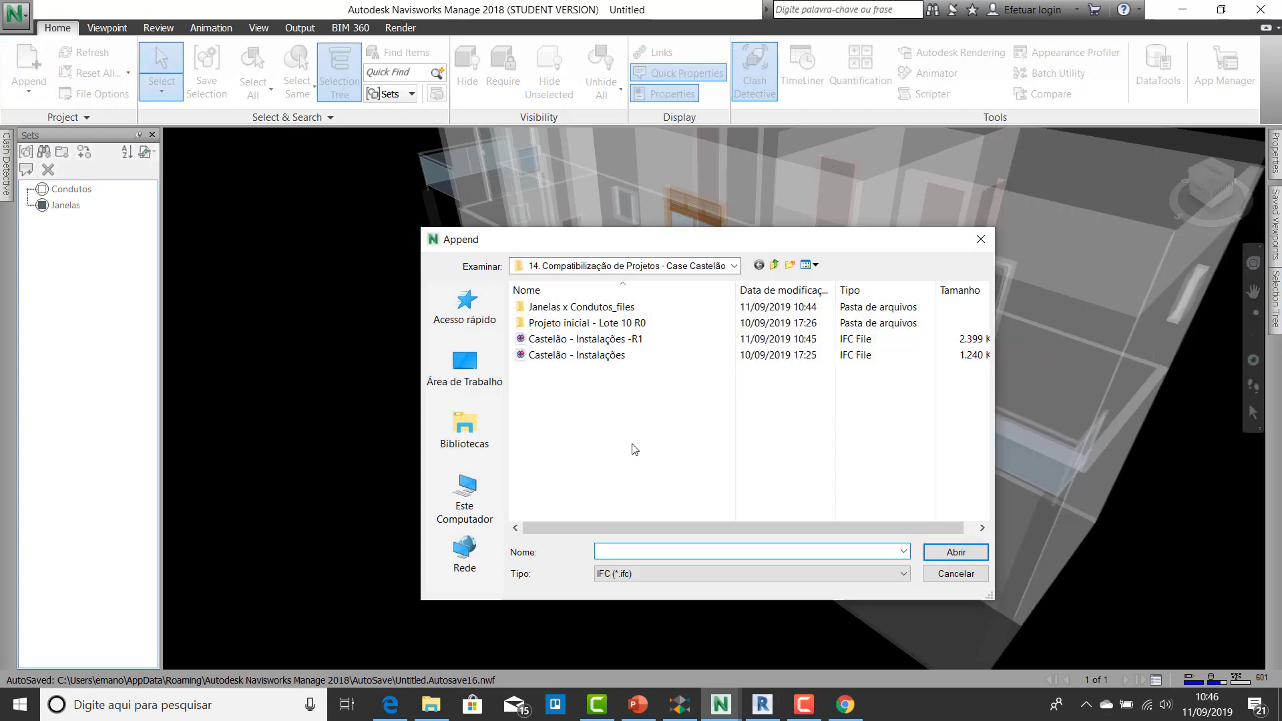
left_click(621, 339)
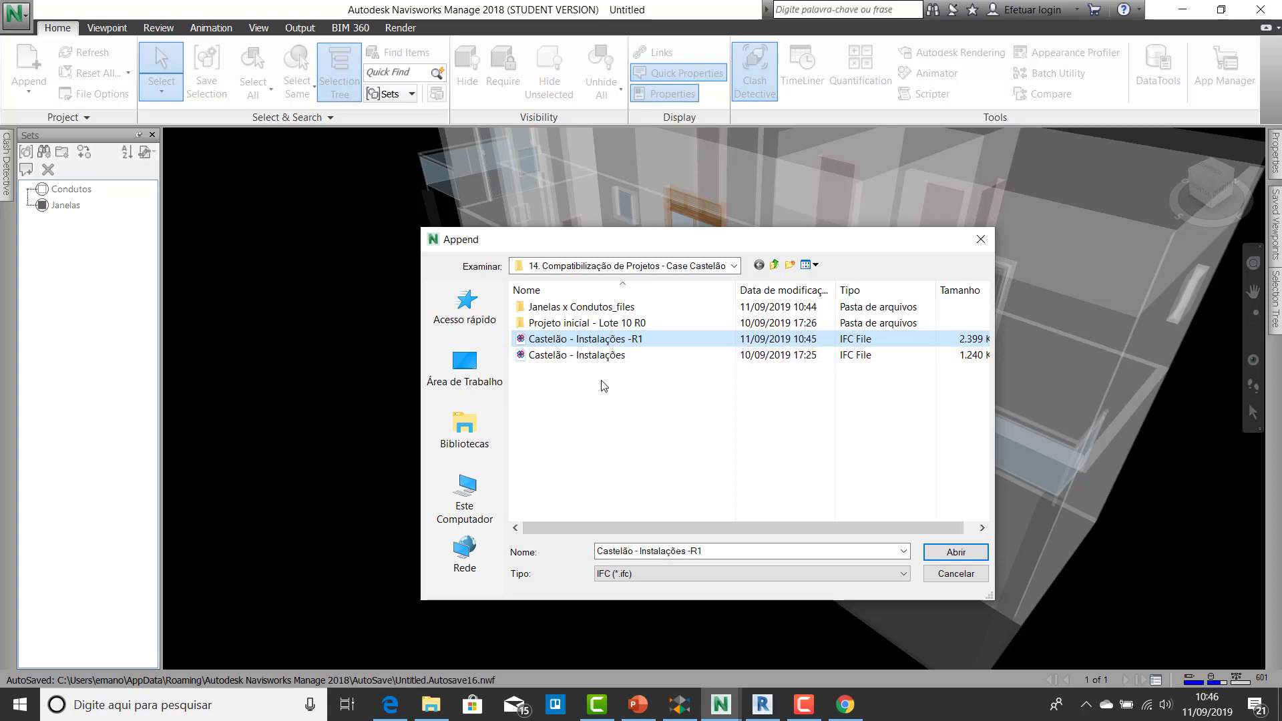
left_click(964, 555)
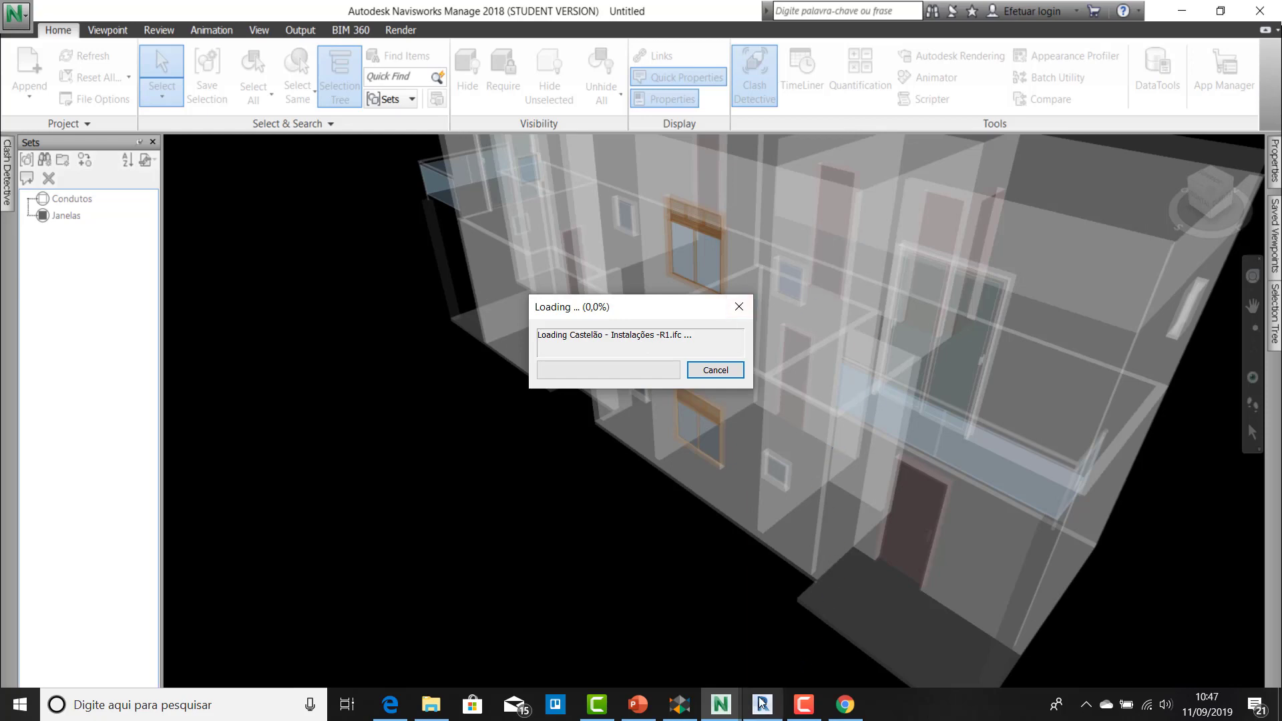
Step: Switch to PowerPoint and review the Castelão case study workflow from the CAD plan through the Revit model to the QiBuilder electrical design
left_click(640, 707)
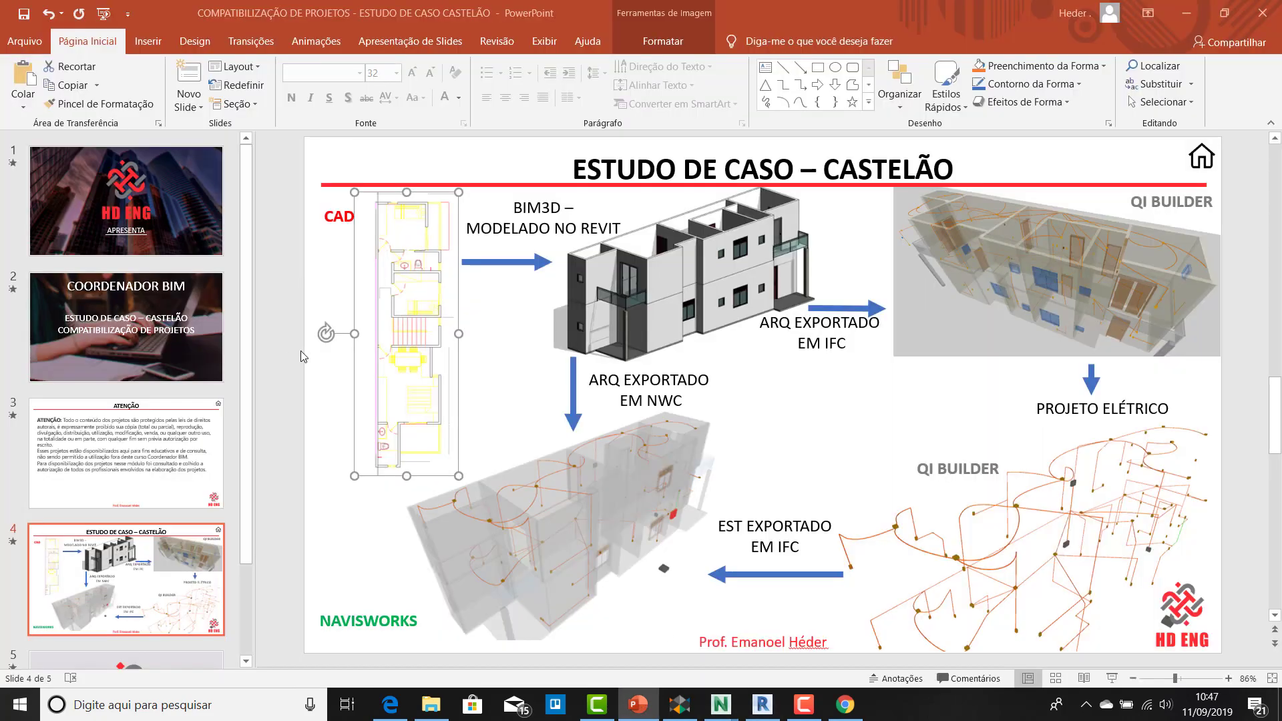
left_click(330, 399)
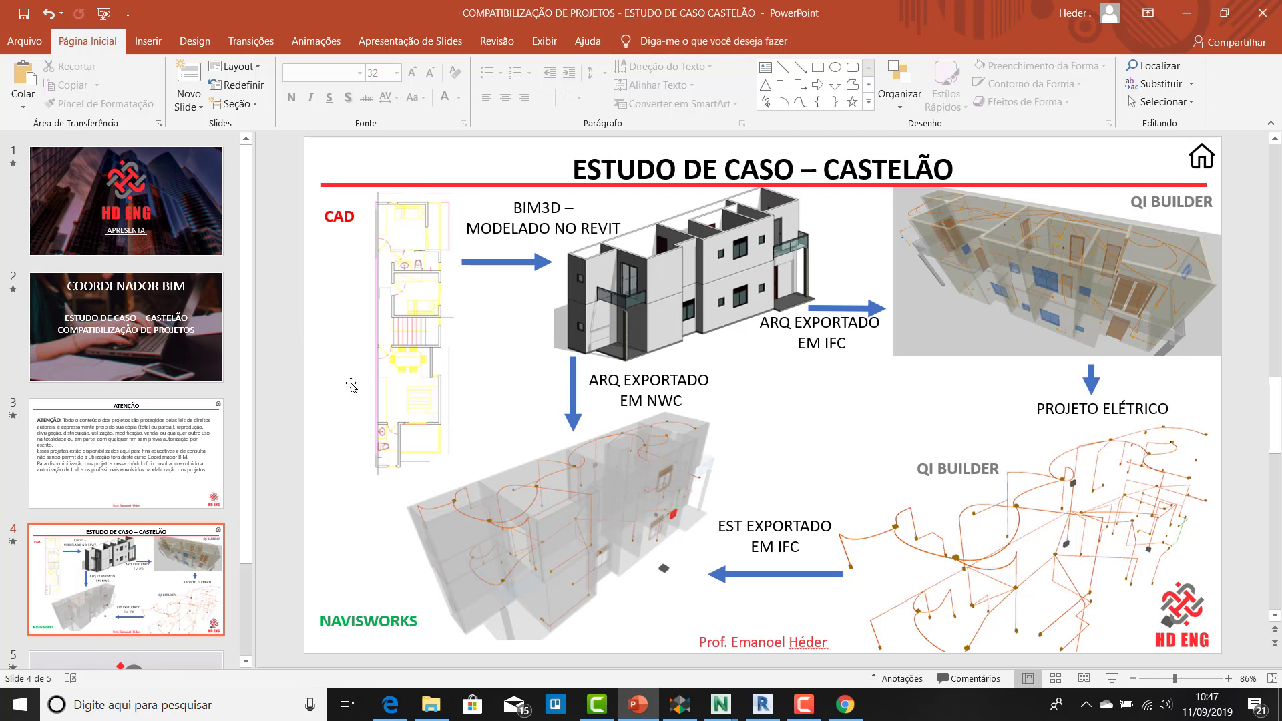
left_click(391, 251)
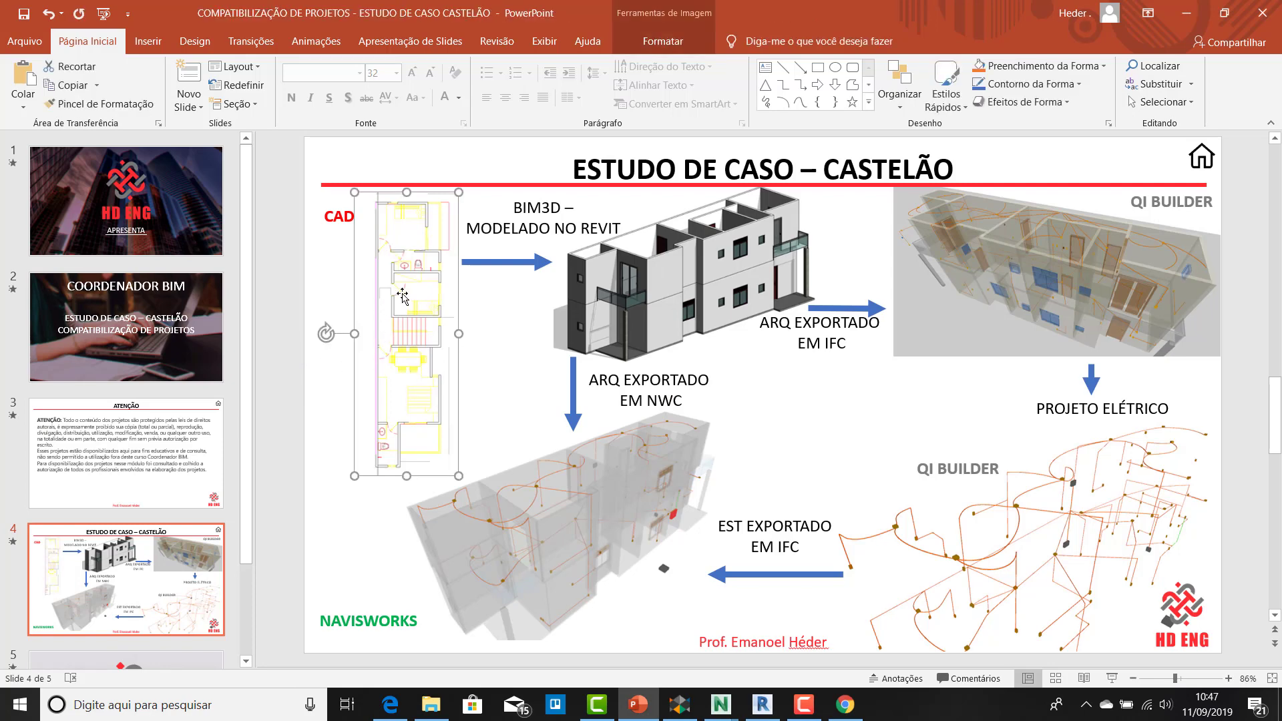
left_click(648, 260)
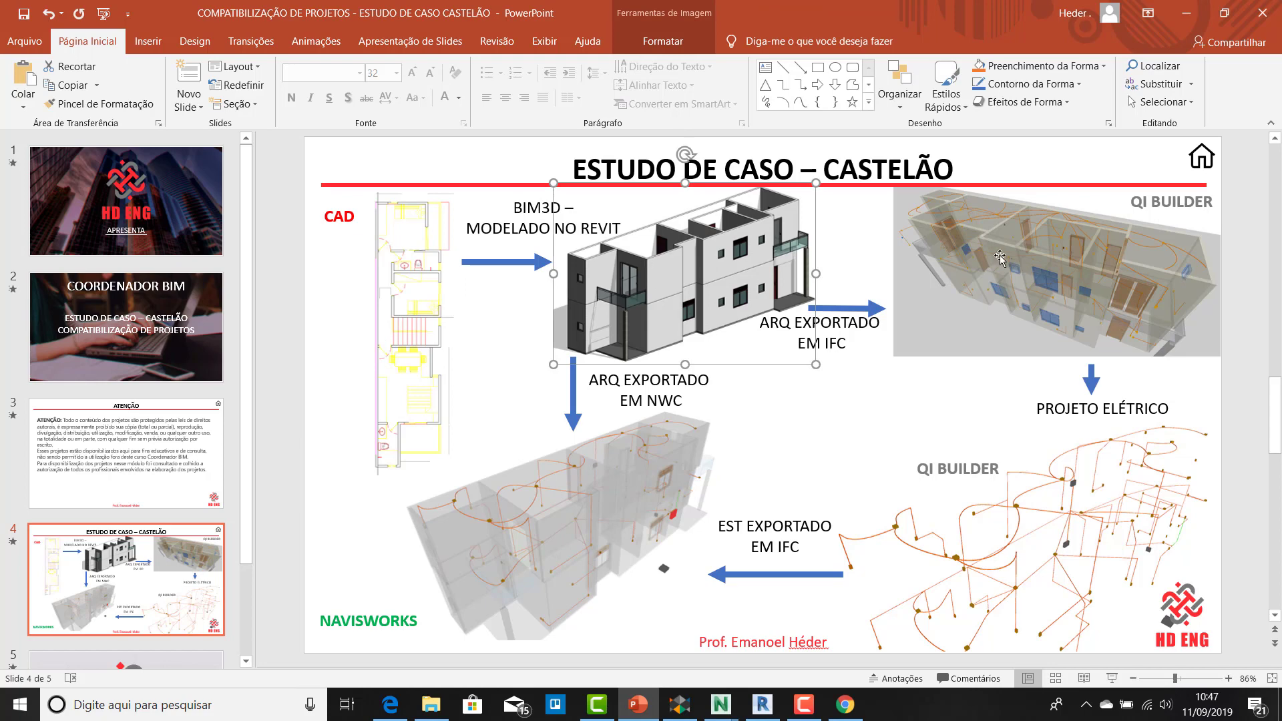
left_click(987, 277)
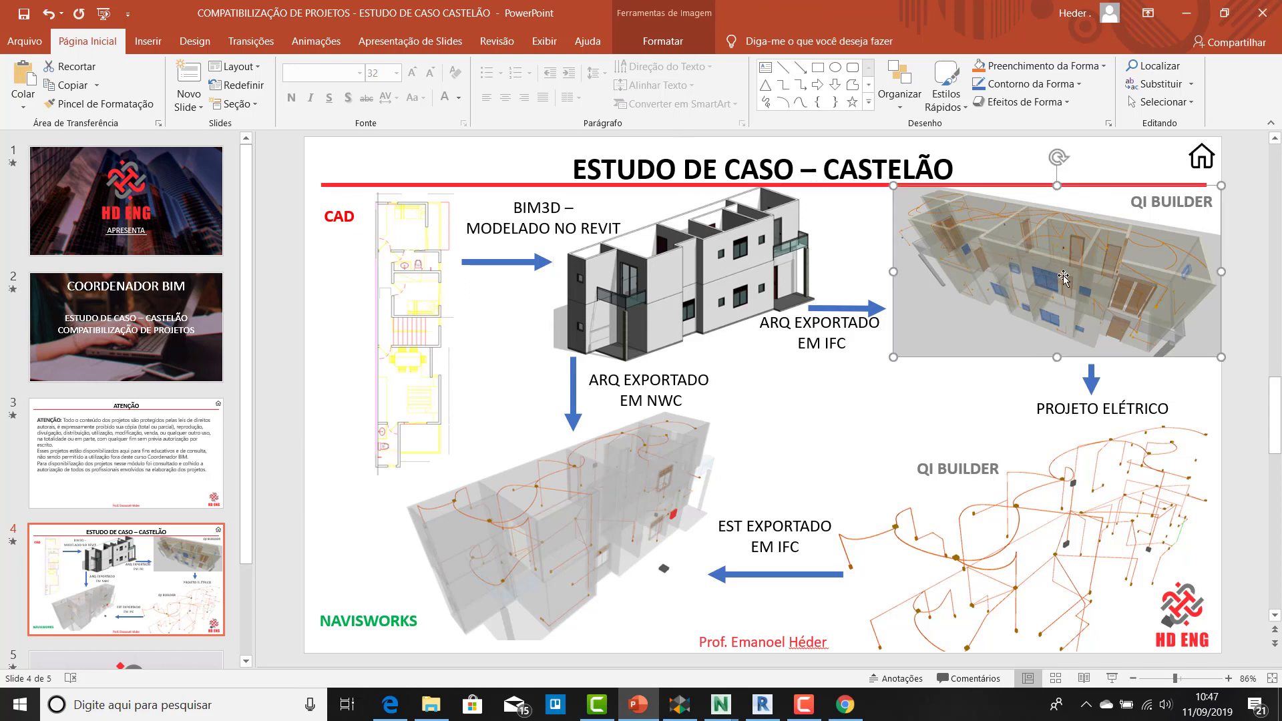
left_click(1082, 522)
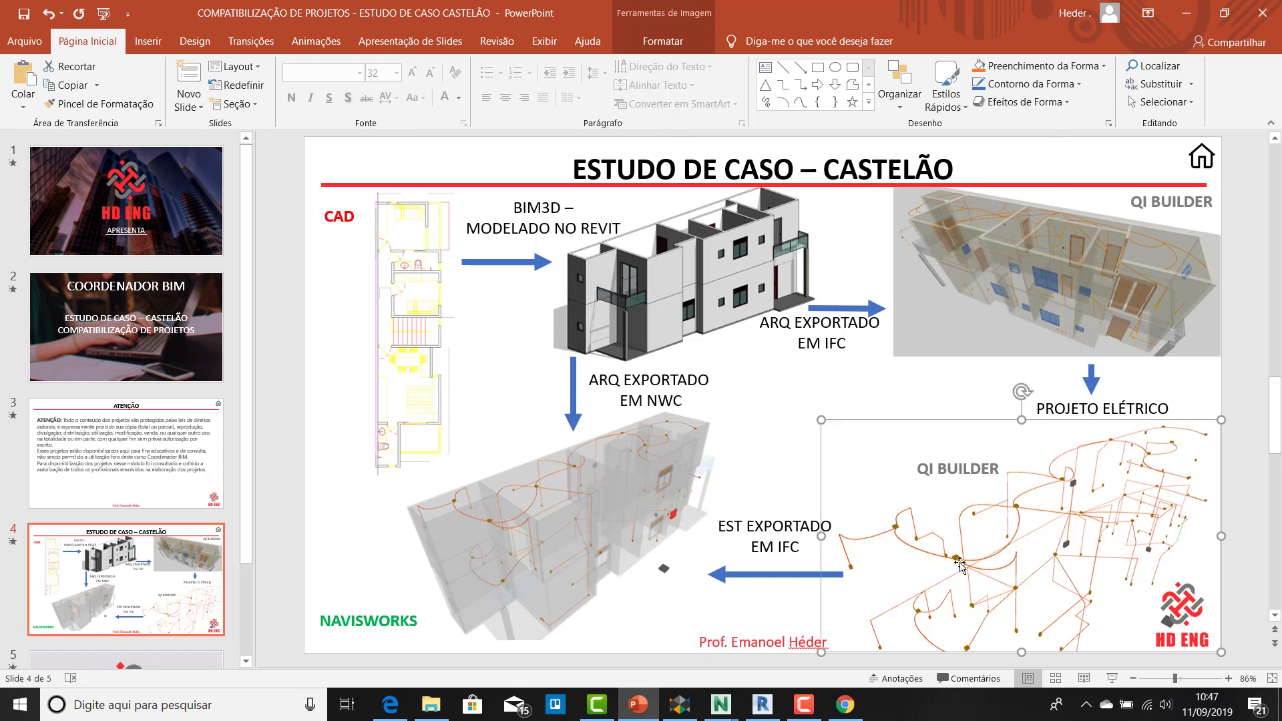